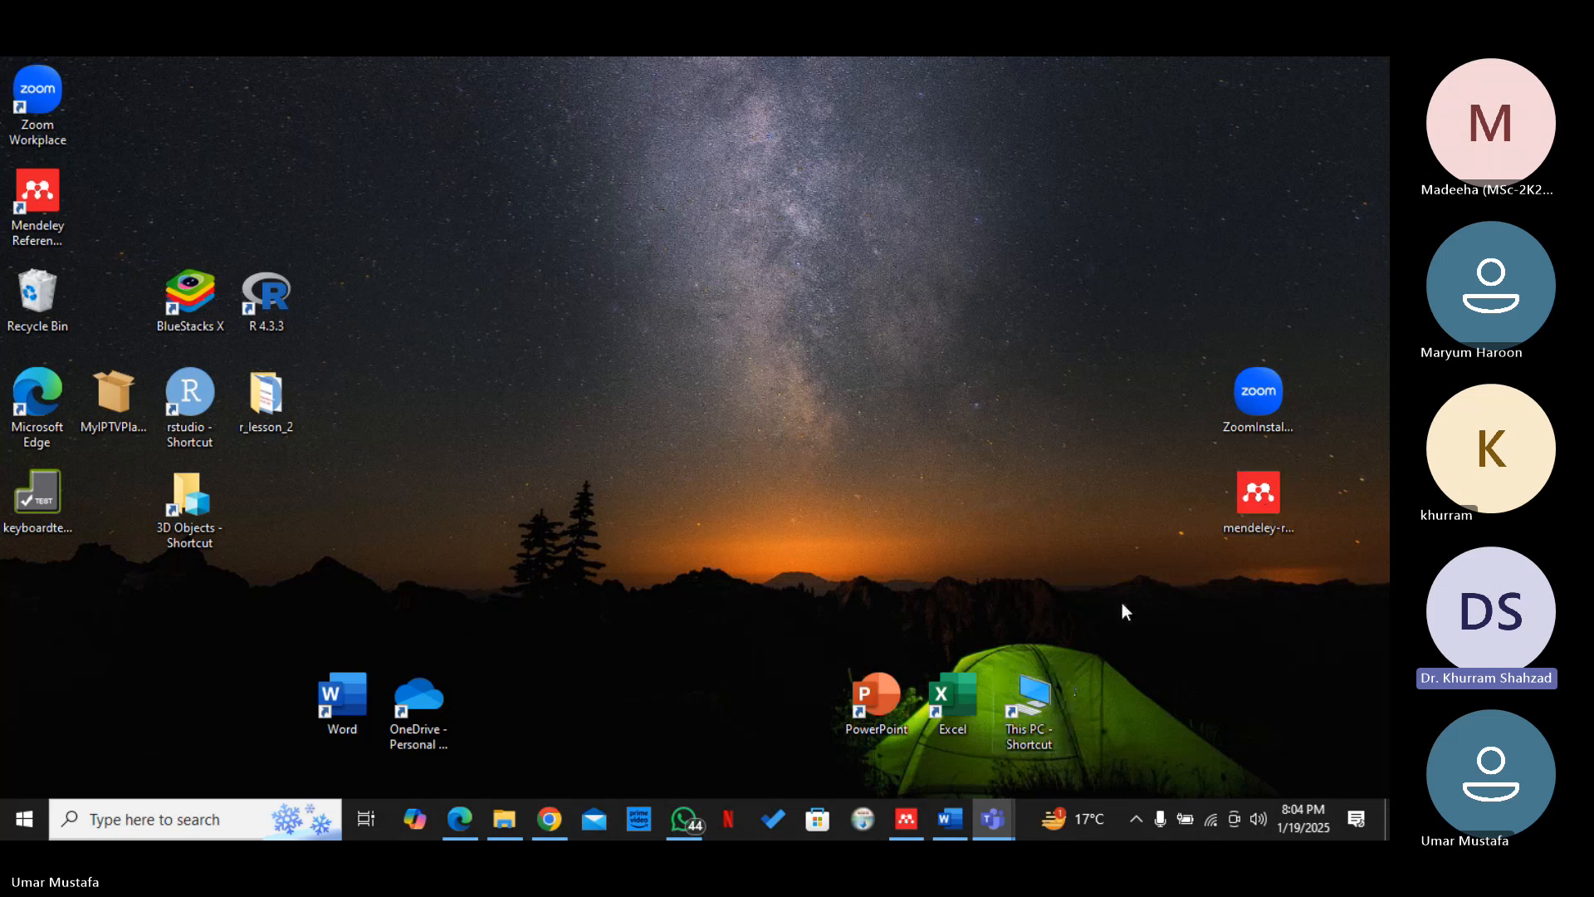
Switch to Mendeley Reference Manager and import the hu2007 PDF from the Downloads folder
left_click(906, 813)
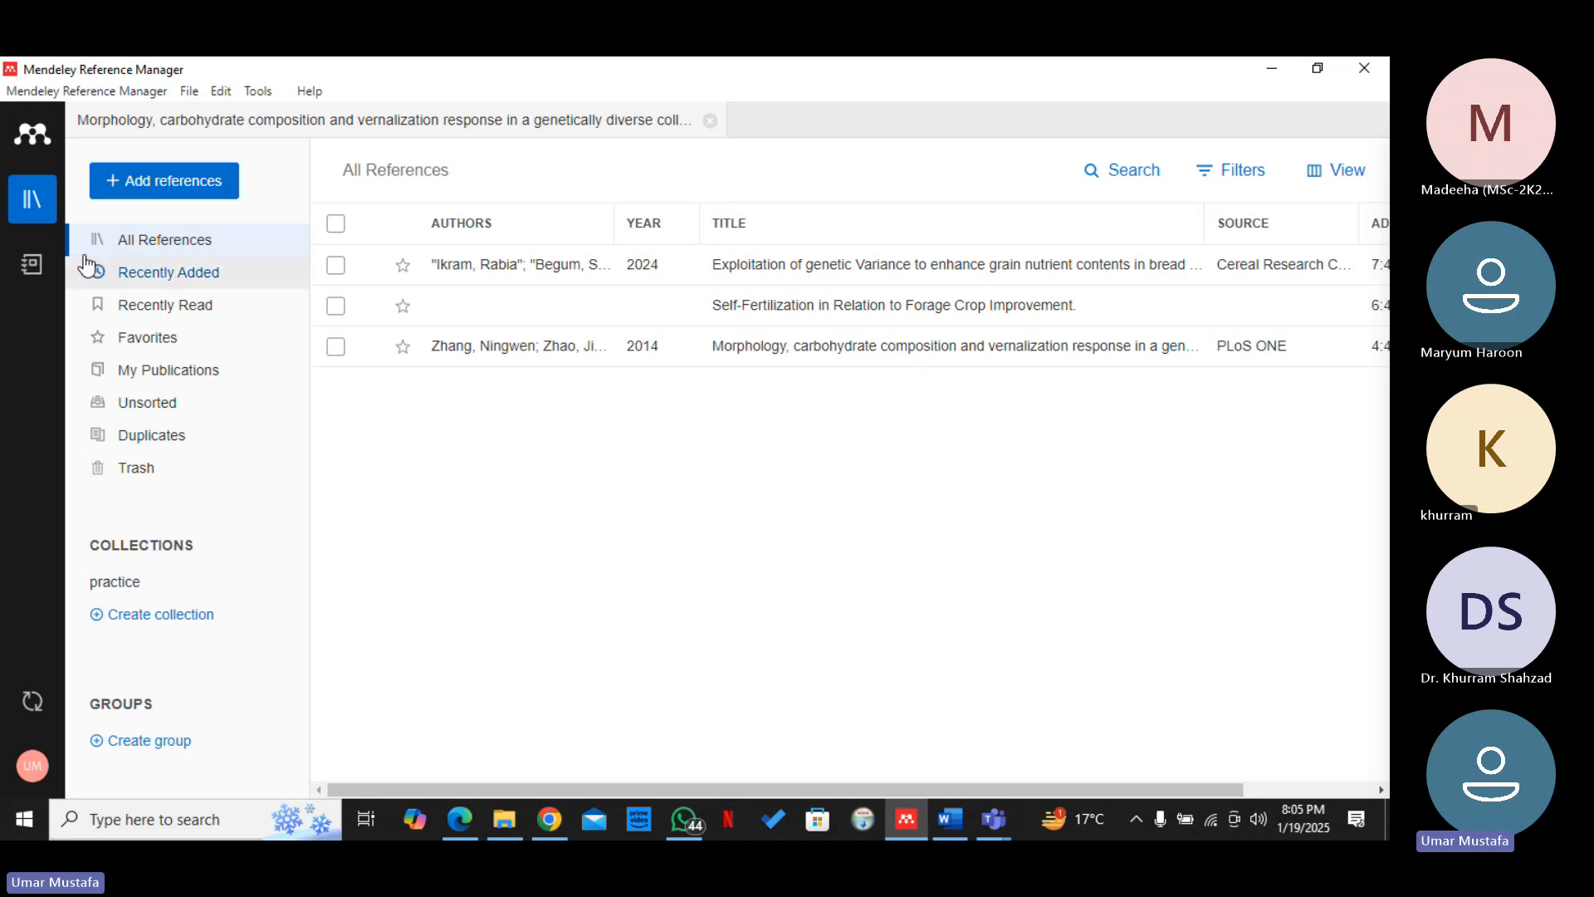
left_click(164, 180)
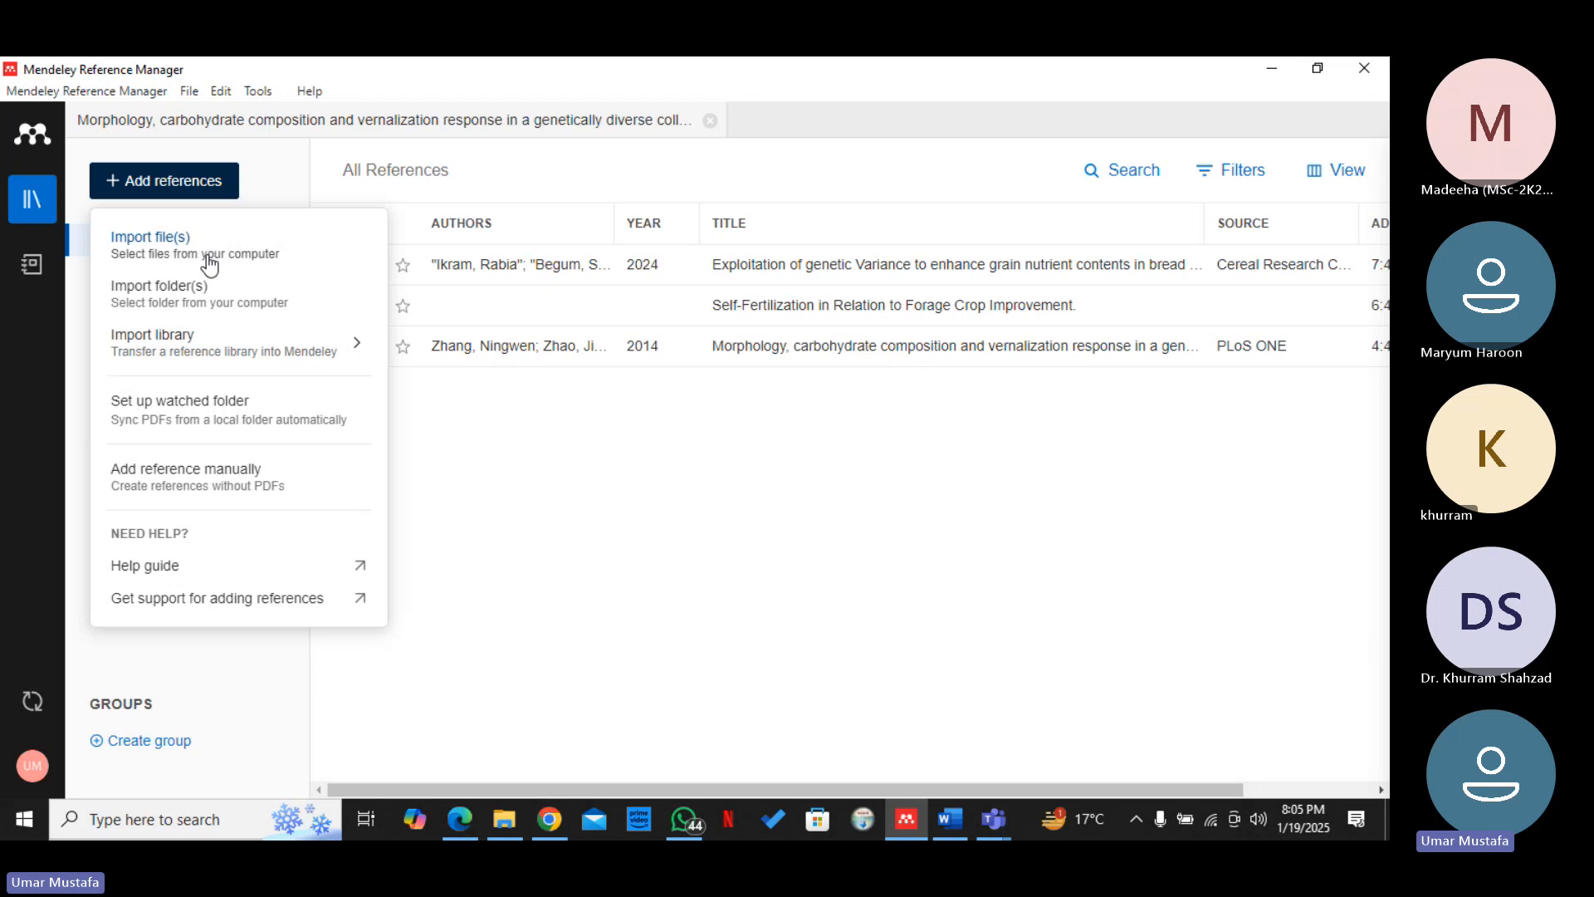
left_click(278, 249)
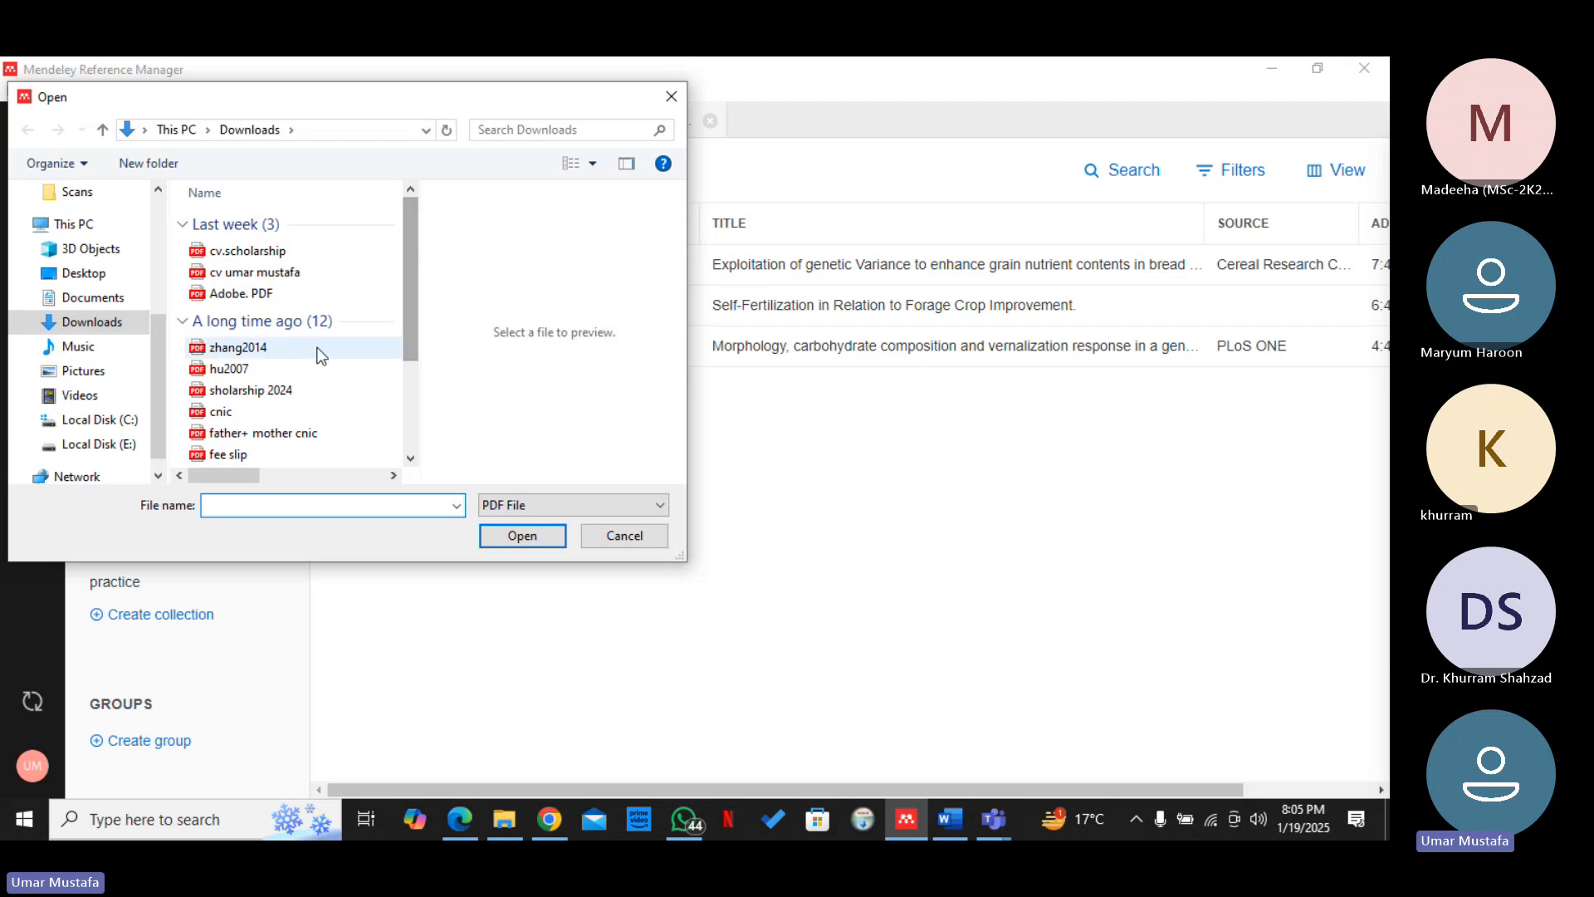
double_click(293, 367)
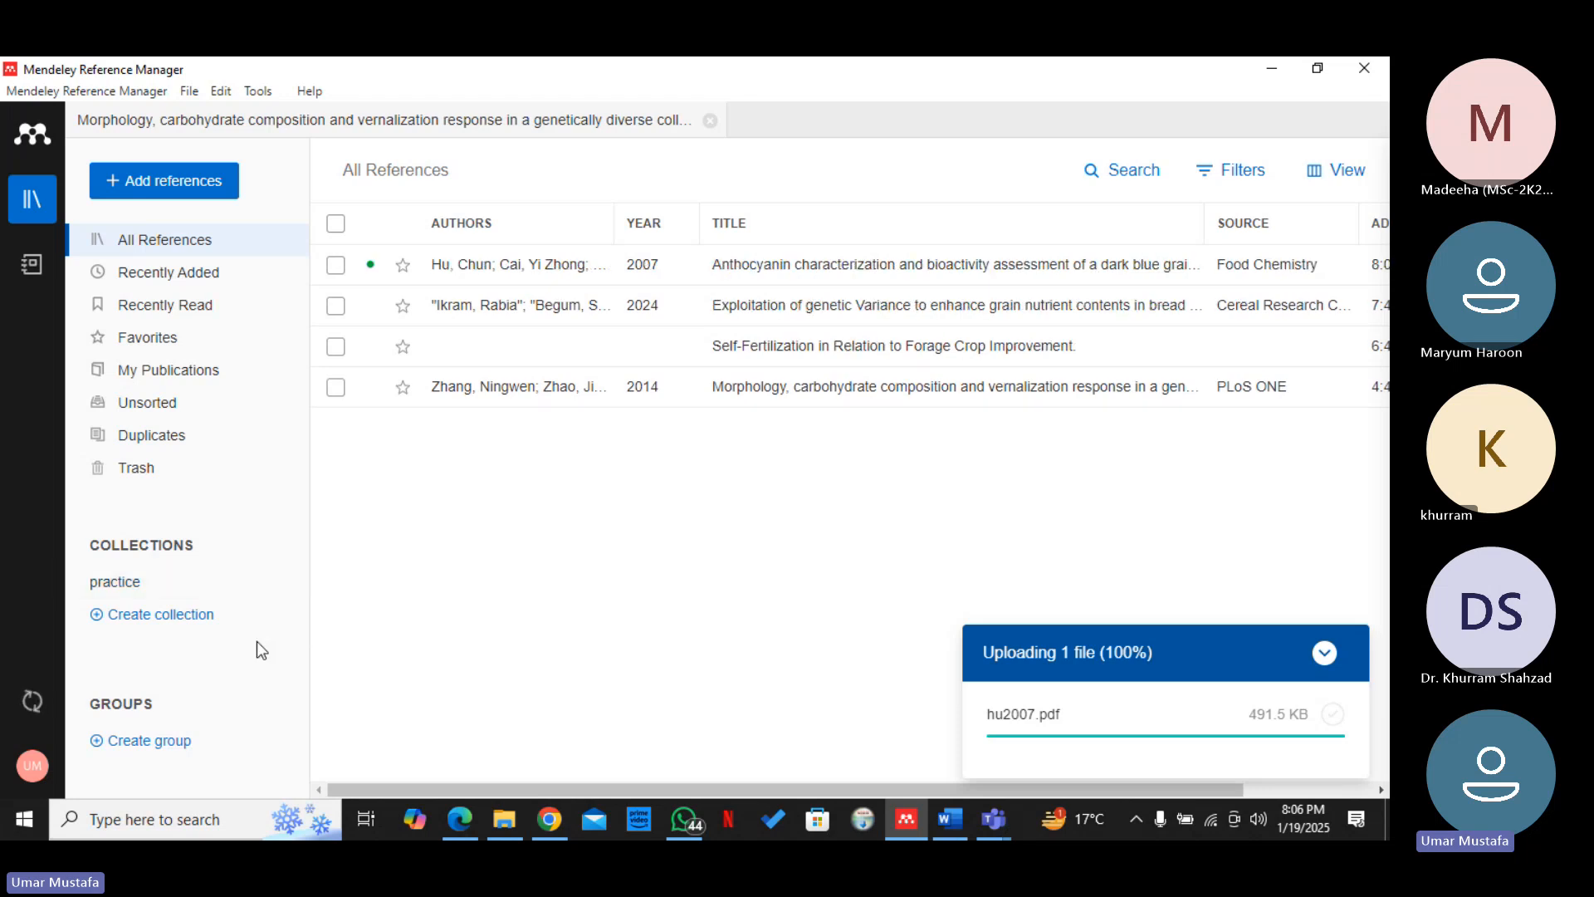
Create a new collection named "vegetable genome analysis"
left_click(160, 614)
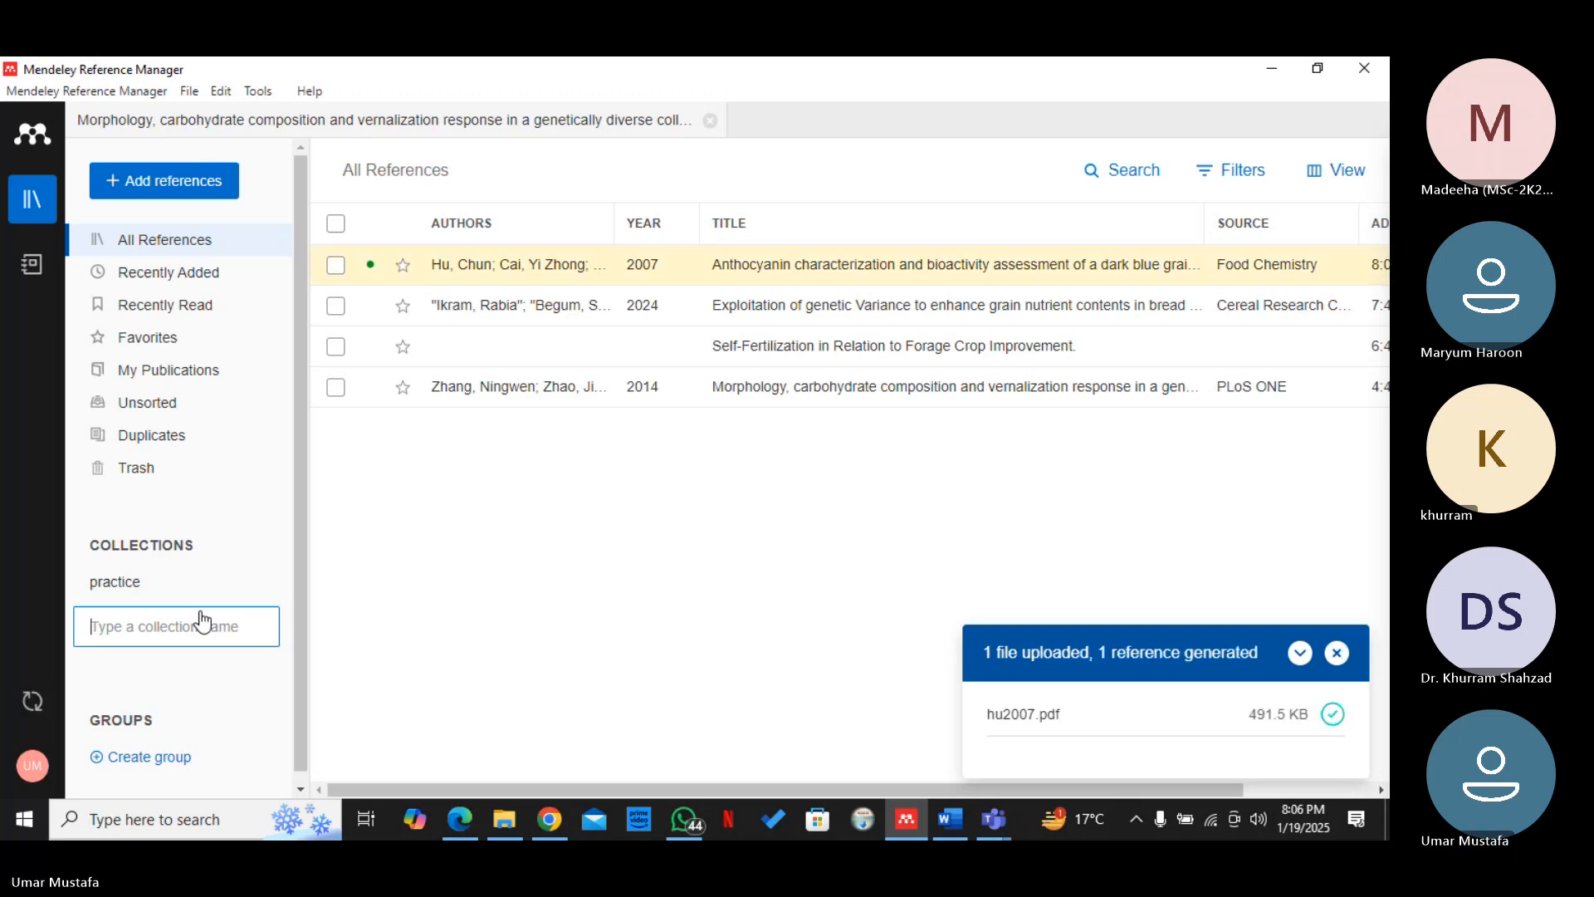
type("vegeta")
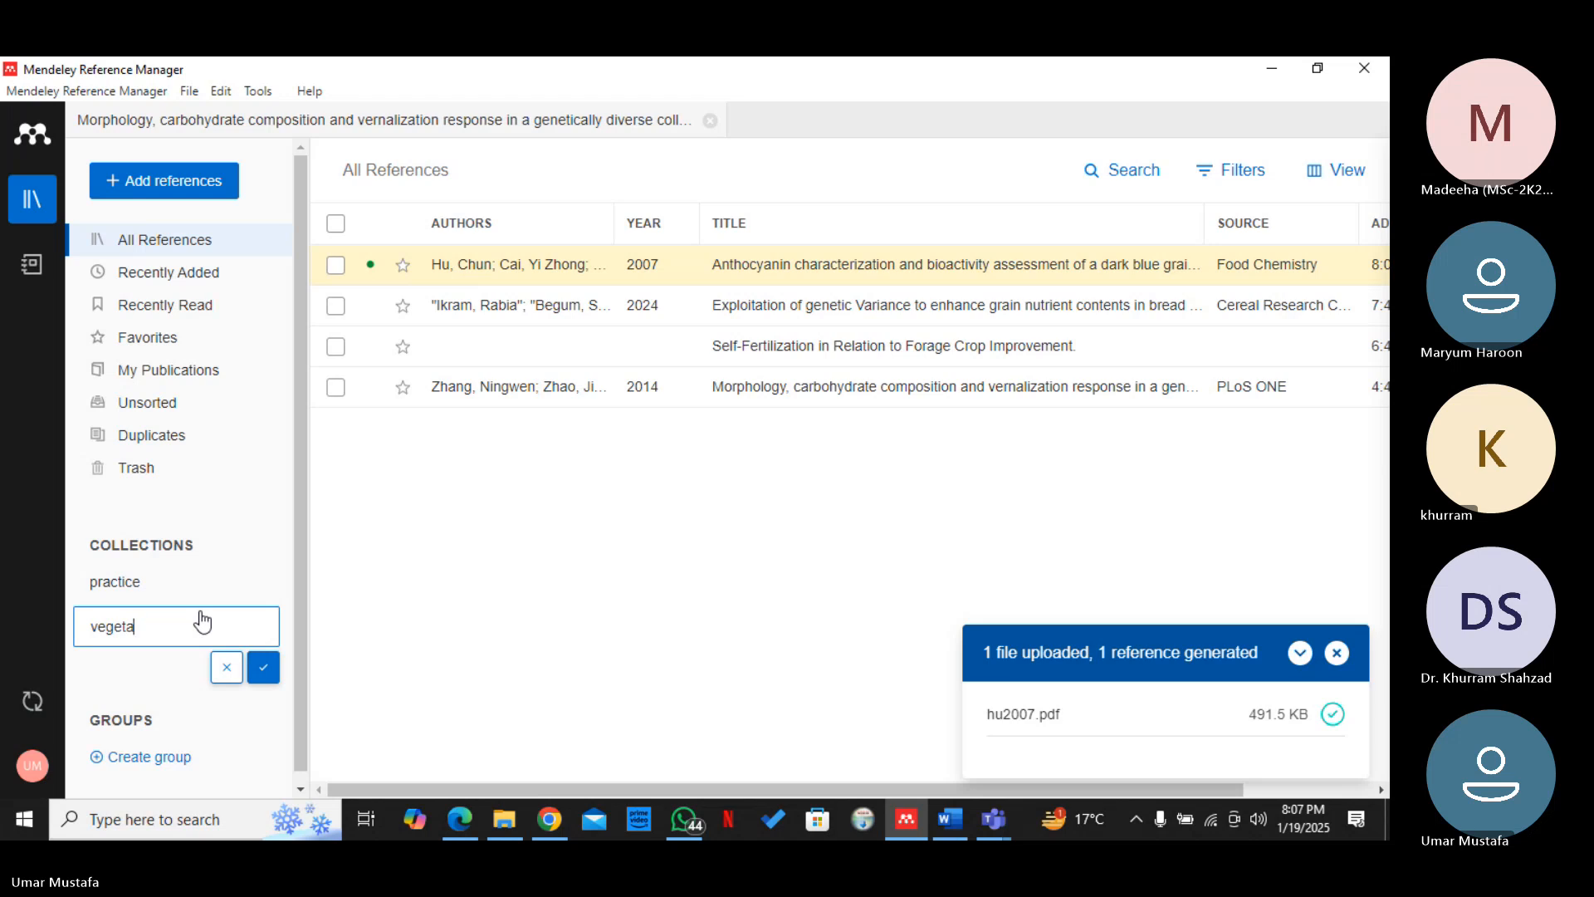
type("ble genome analysis")
key("Return")
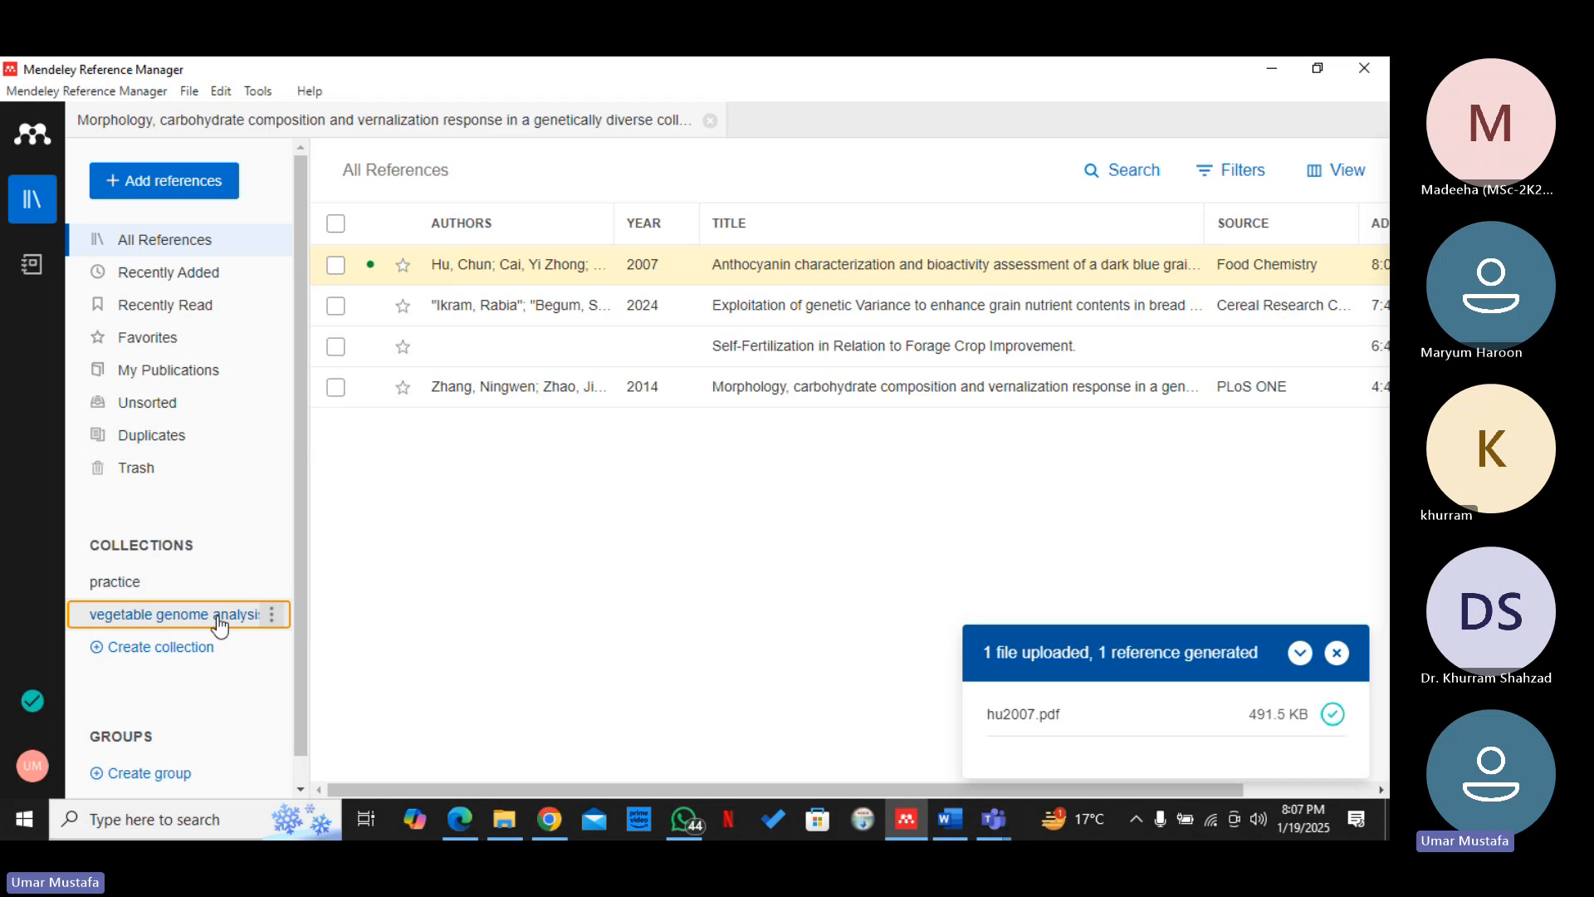
Add the 2007 Food Chemistry anthocyanin reference from All References to the "vegetable genome analysis" collection and open that collection
left_click(187, 590)
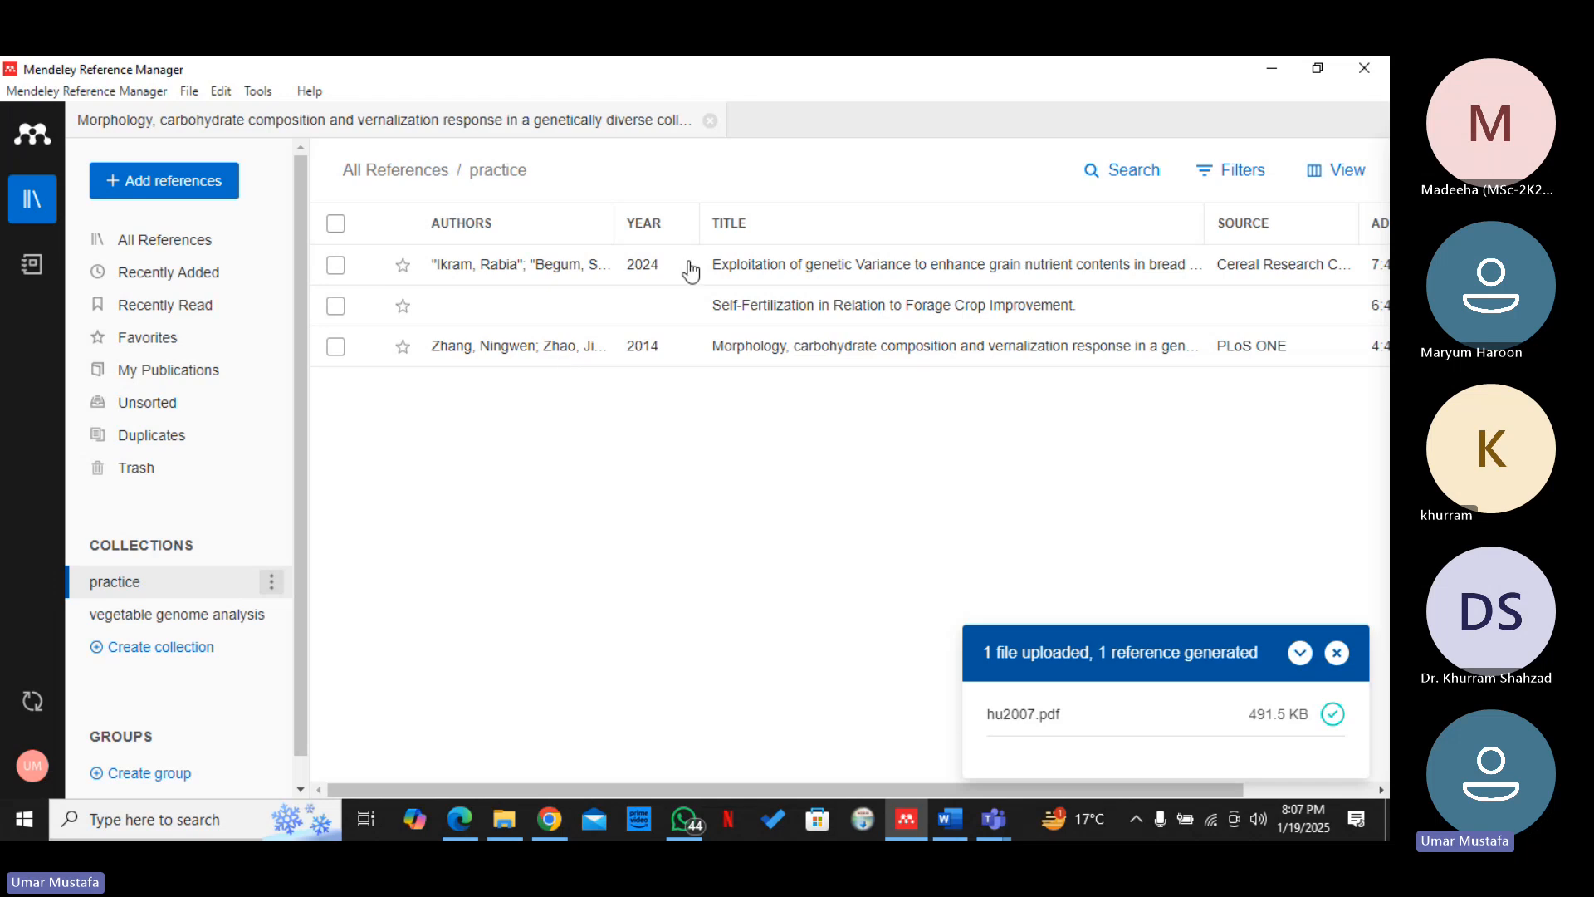
left_click(230, 631)
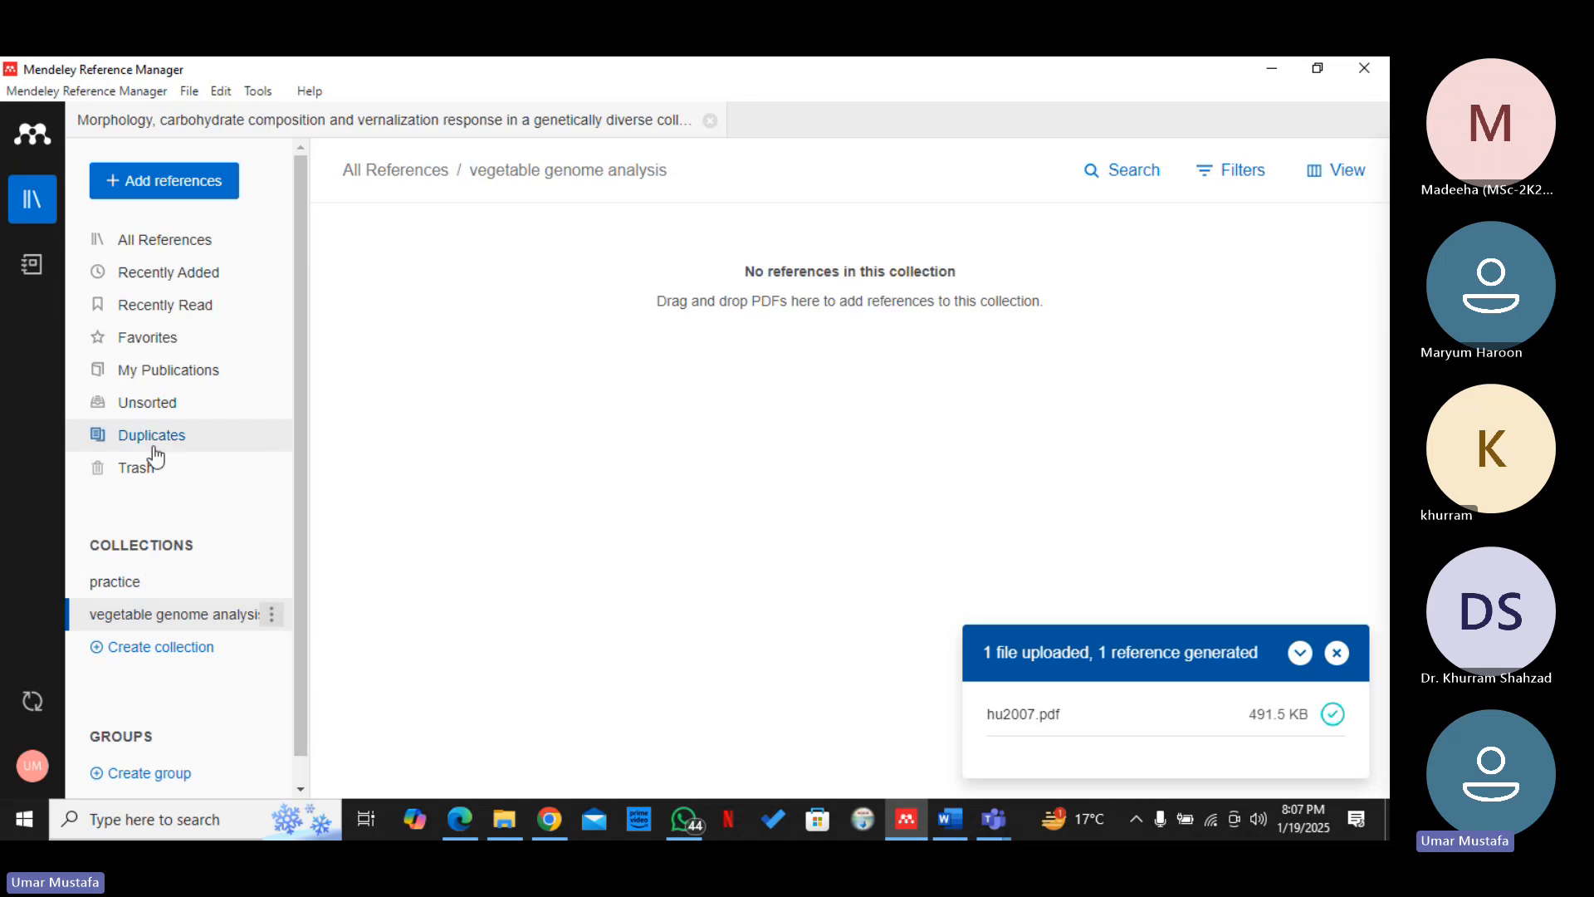
left_click(203, 249)
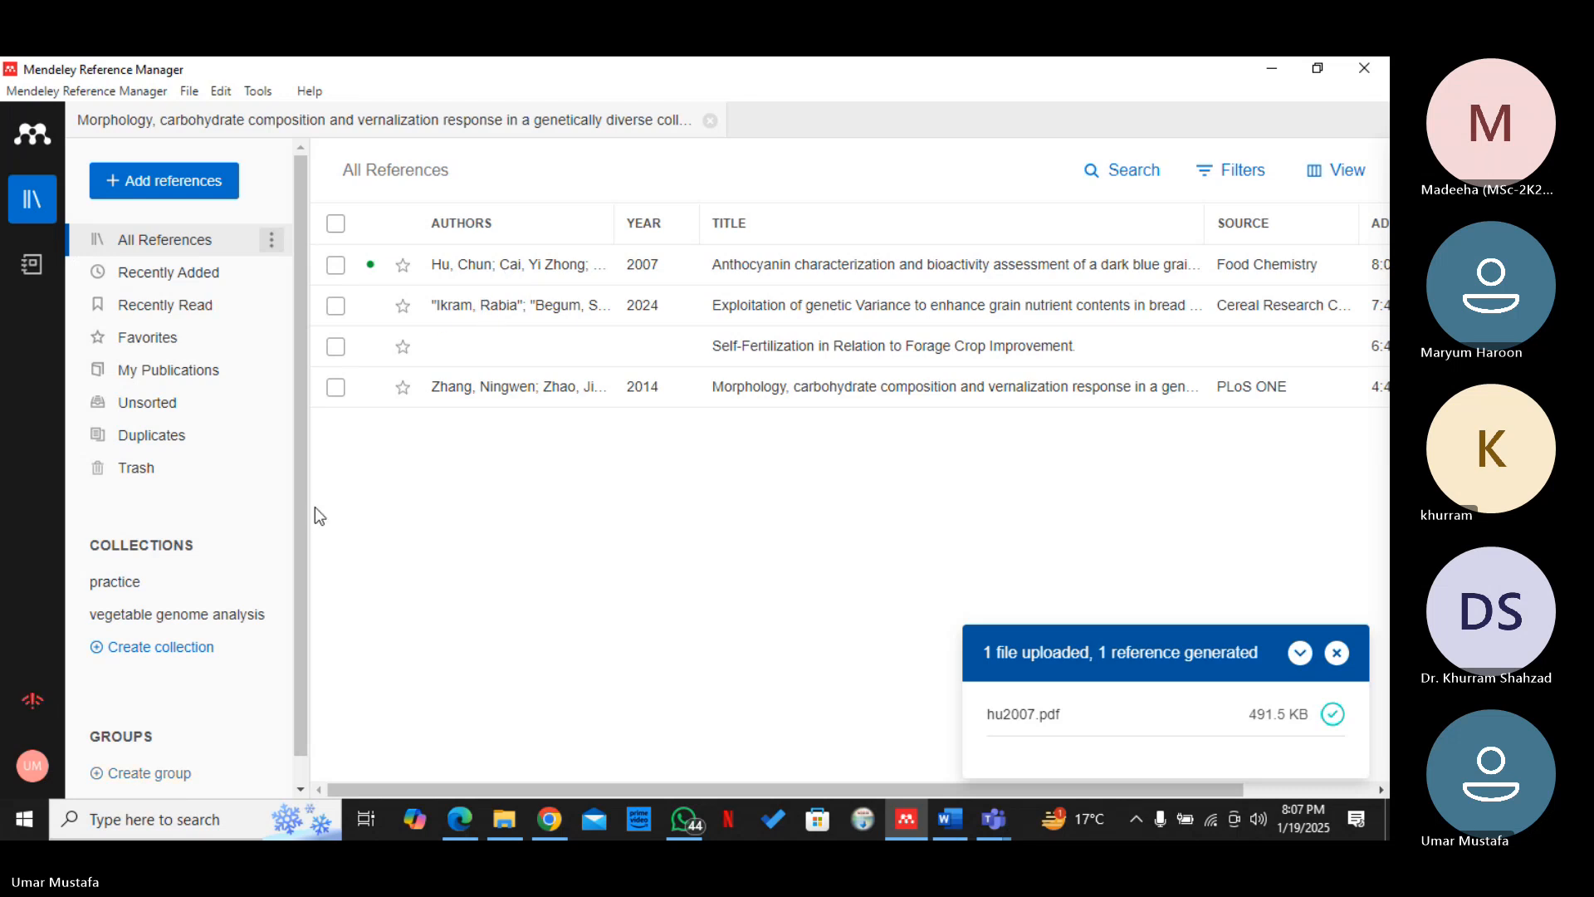
left_click(336, 266)
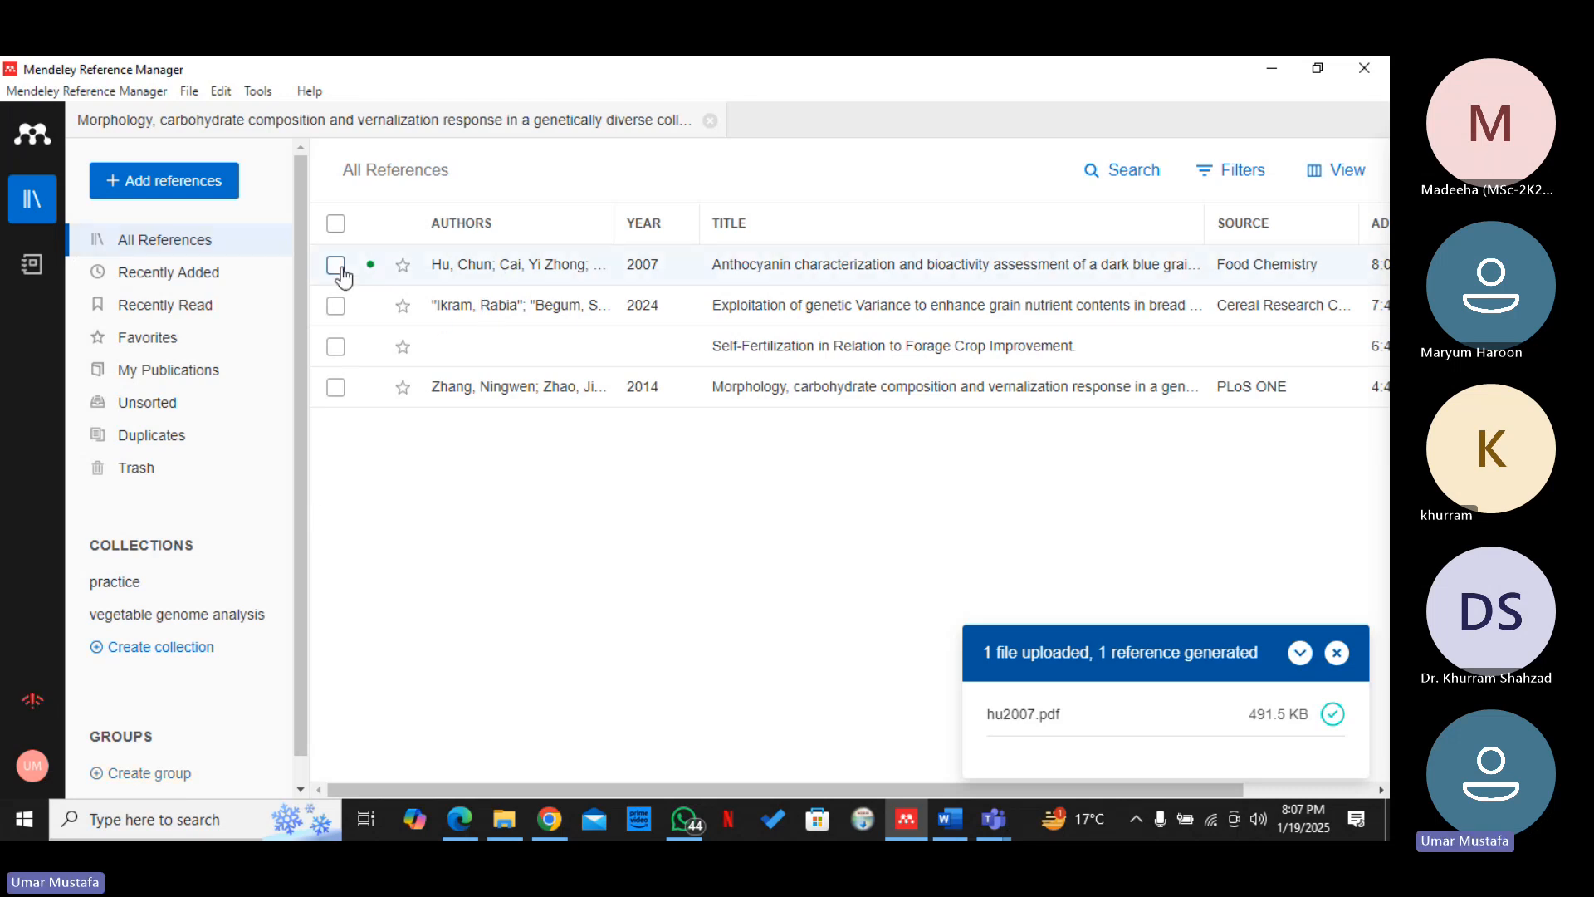
left_click_drag(413, 274, 211, 618)
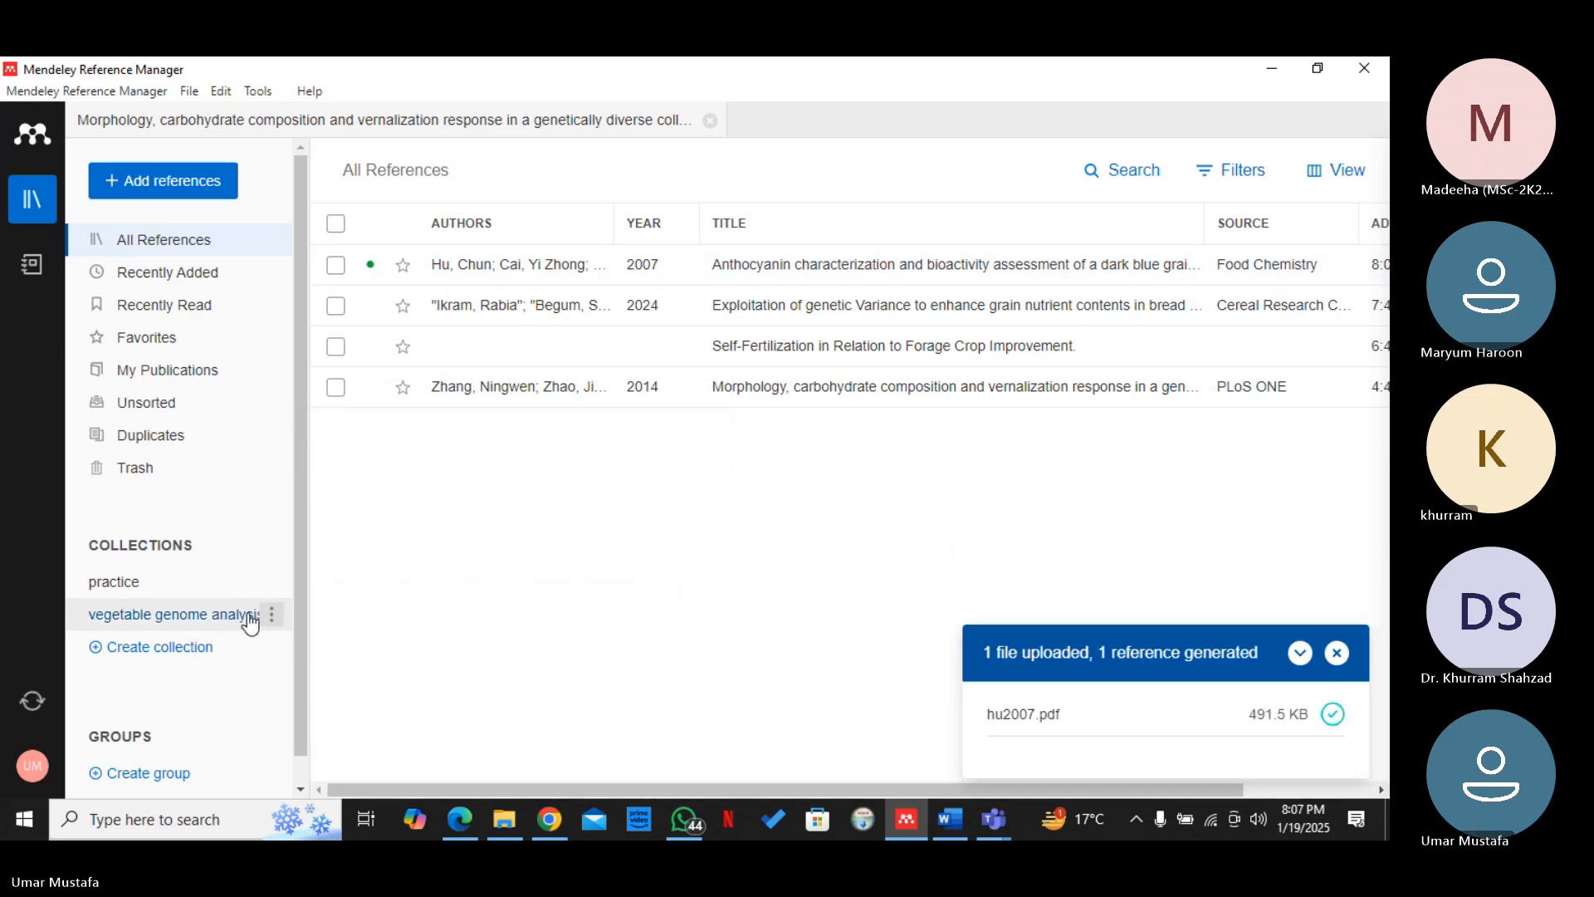
left_click(249, 619)
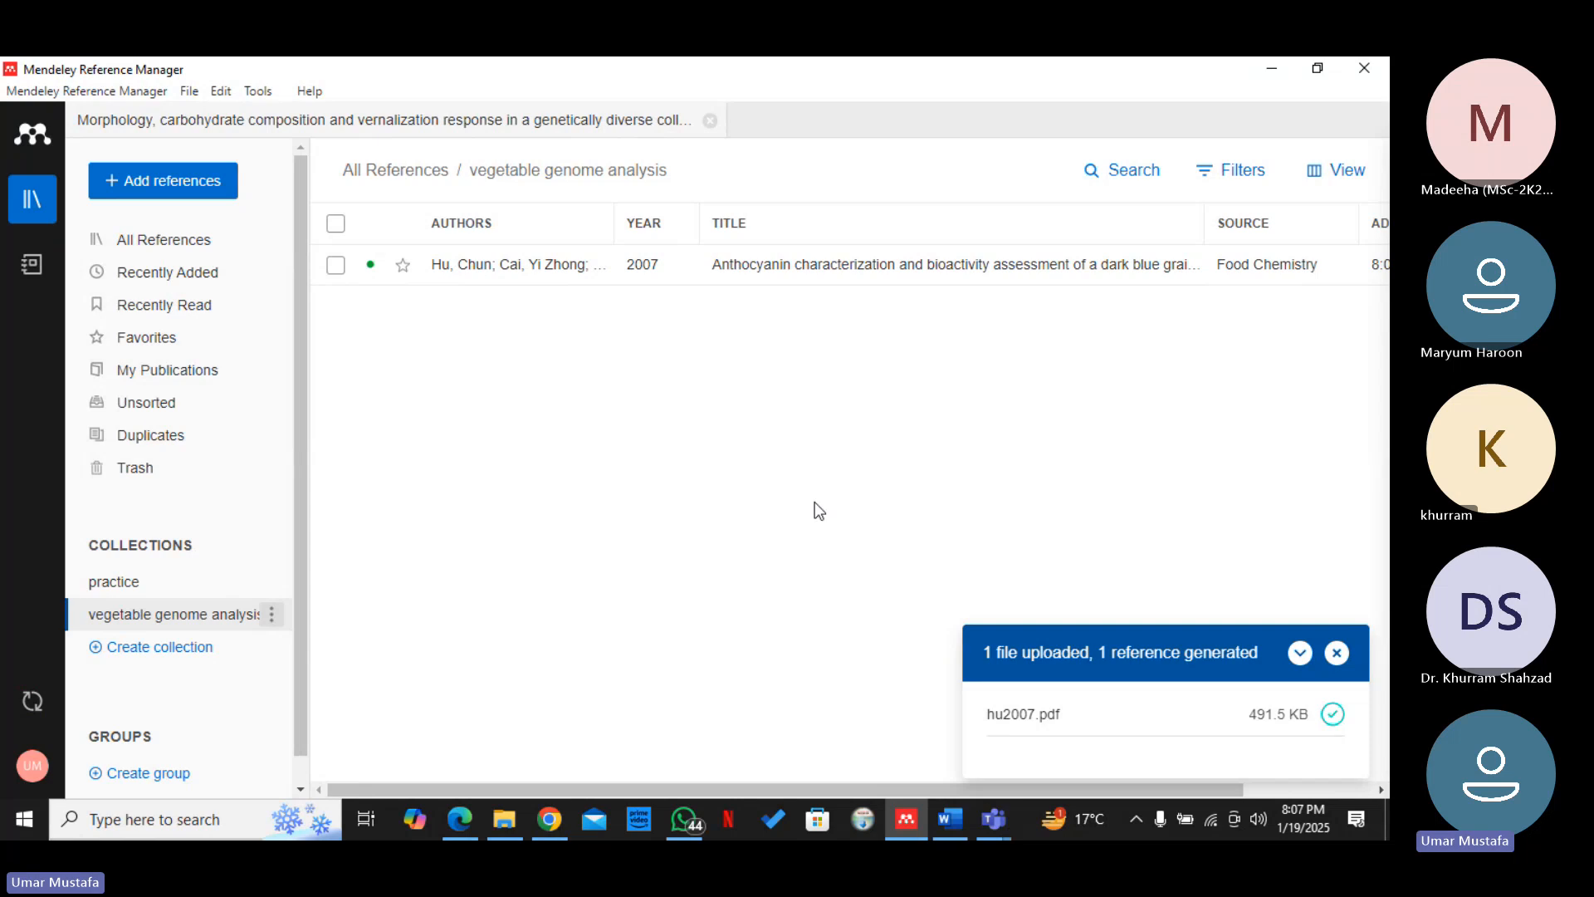
Switch to Chrome and search Google Scholar for "breeding self pollinated forage crops"
left_click(170, 185)
mouse_move(257, 342)
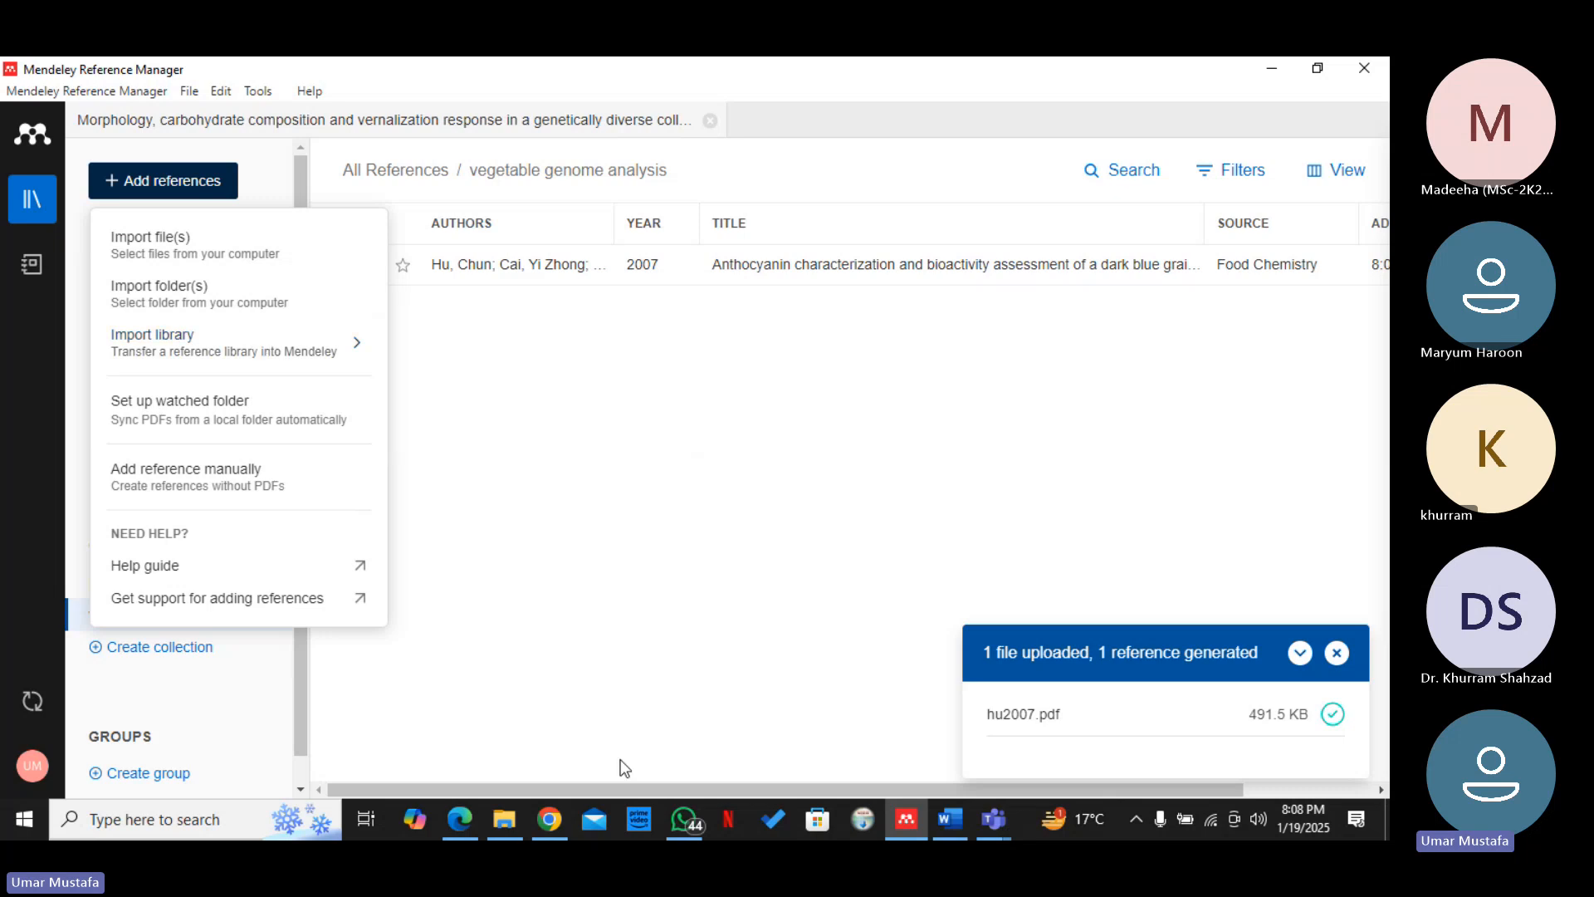
left_click(548, 822)
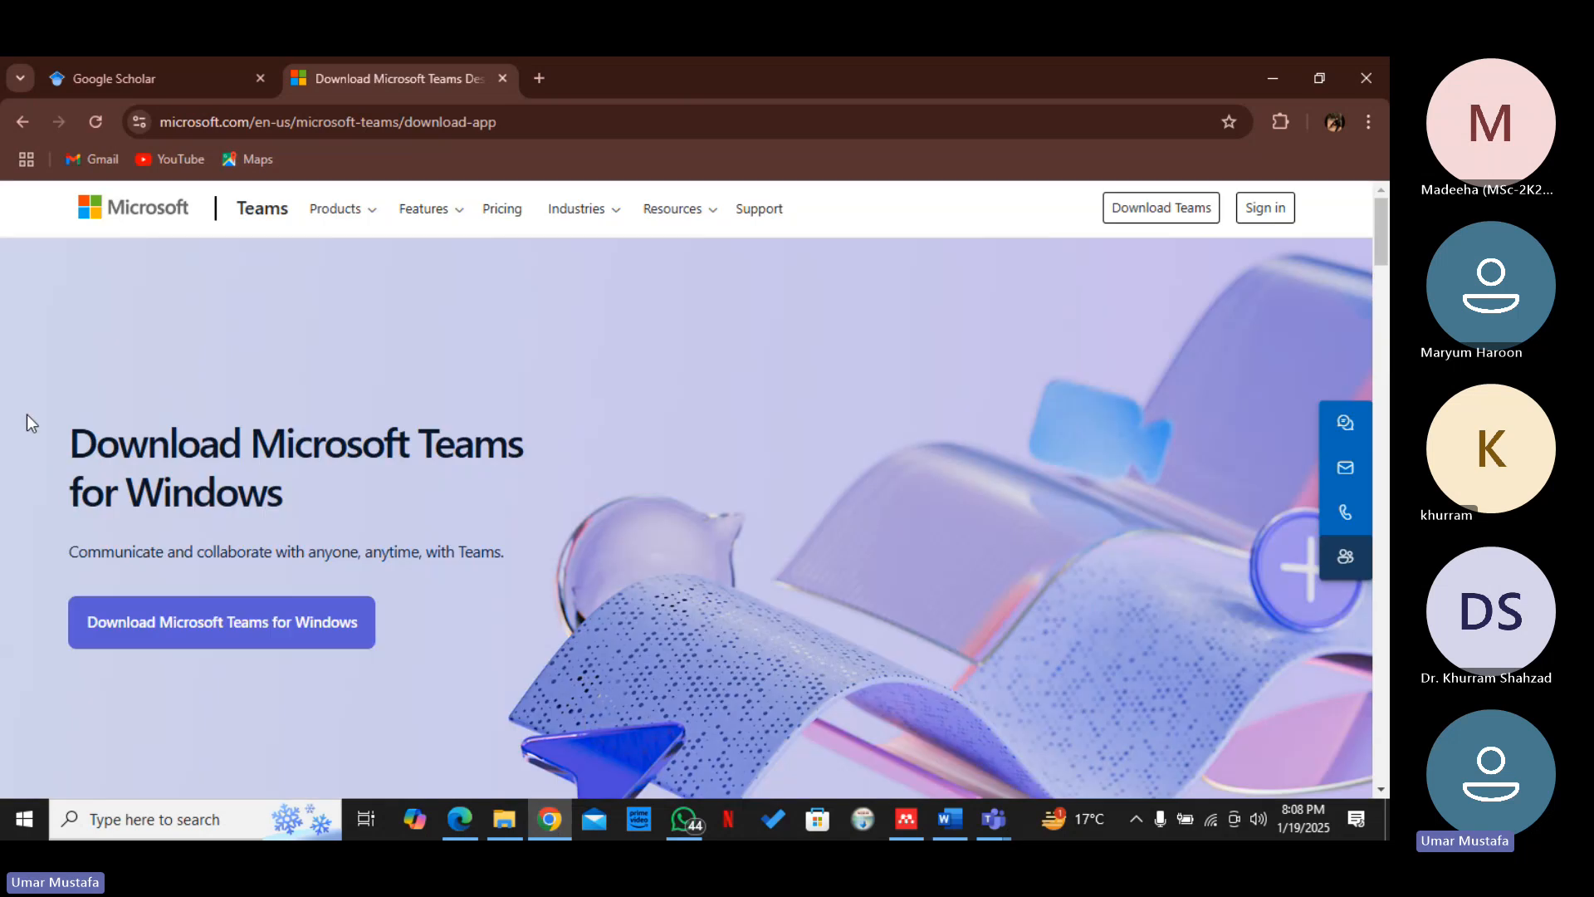
left_click(88, 83)
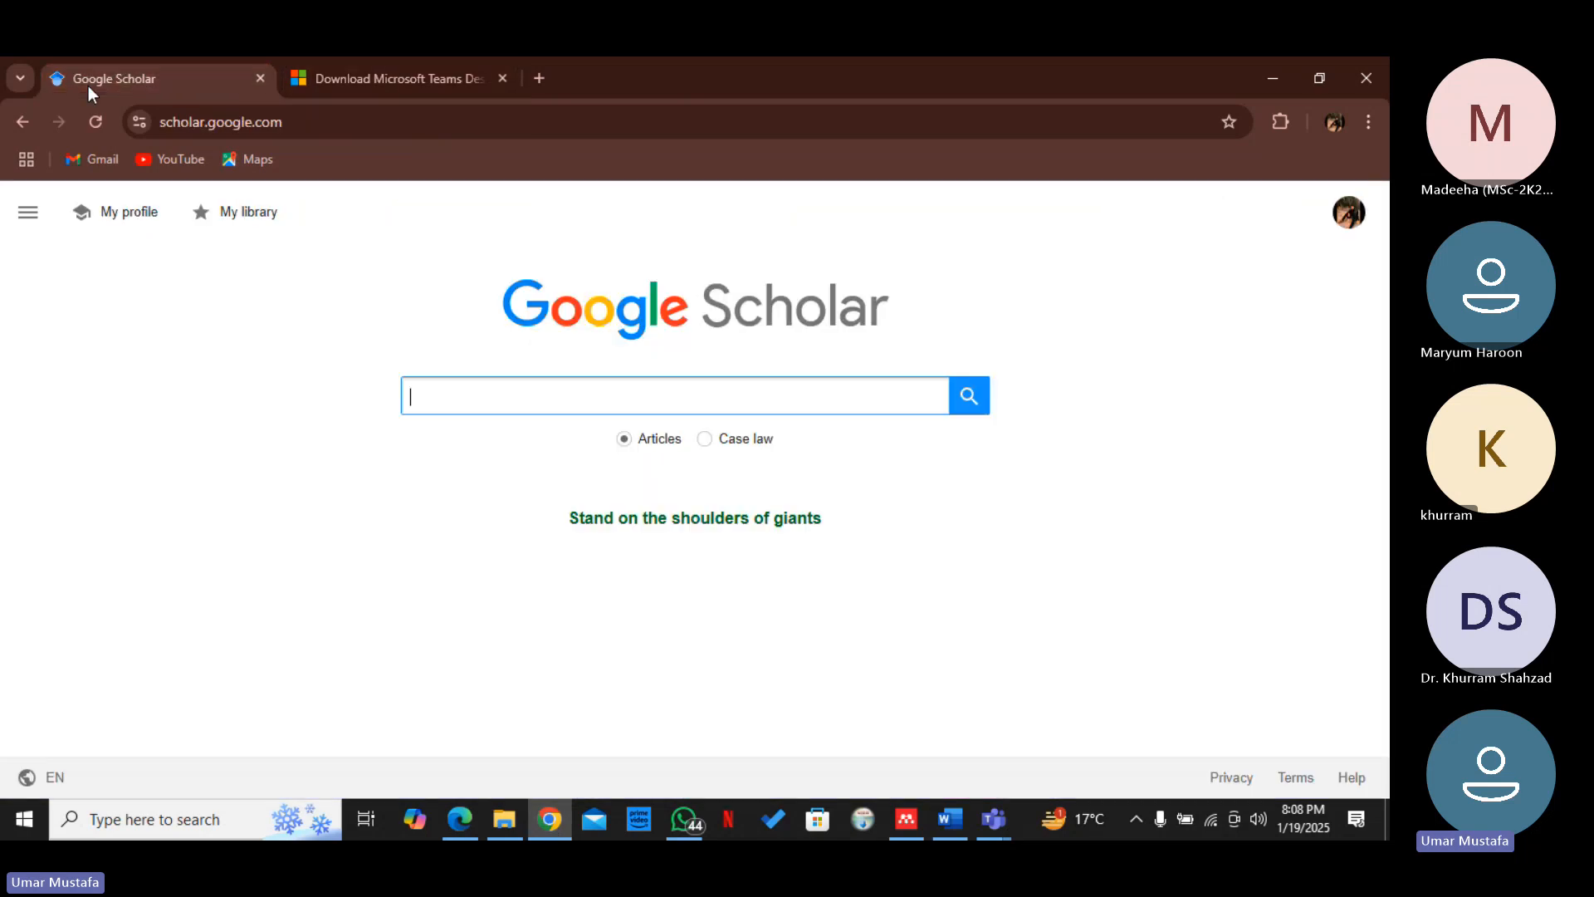
left_click(593, 393)
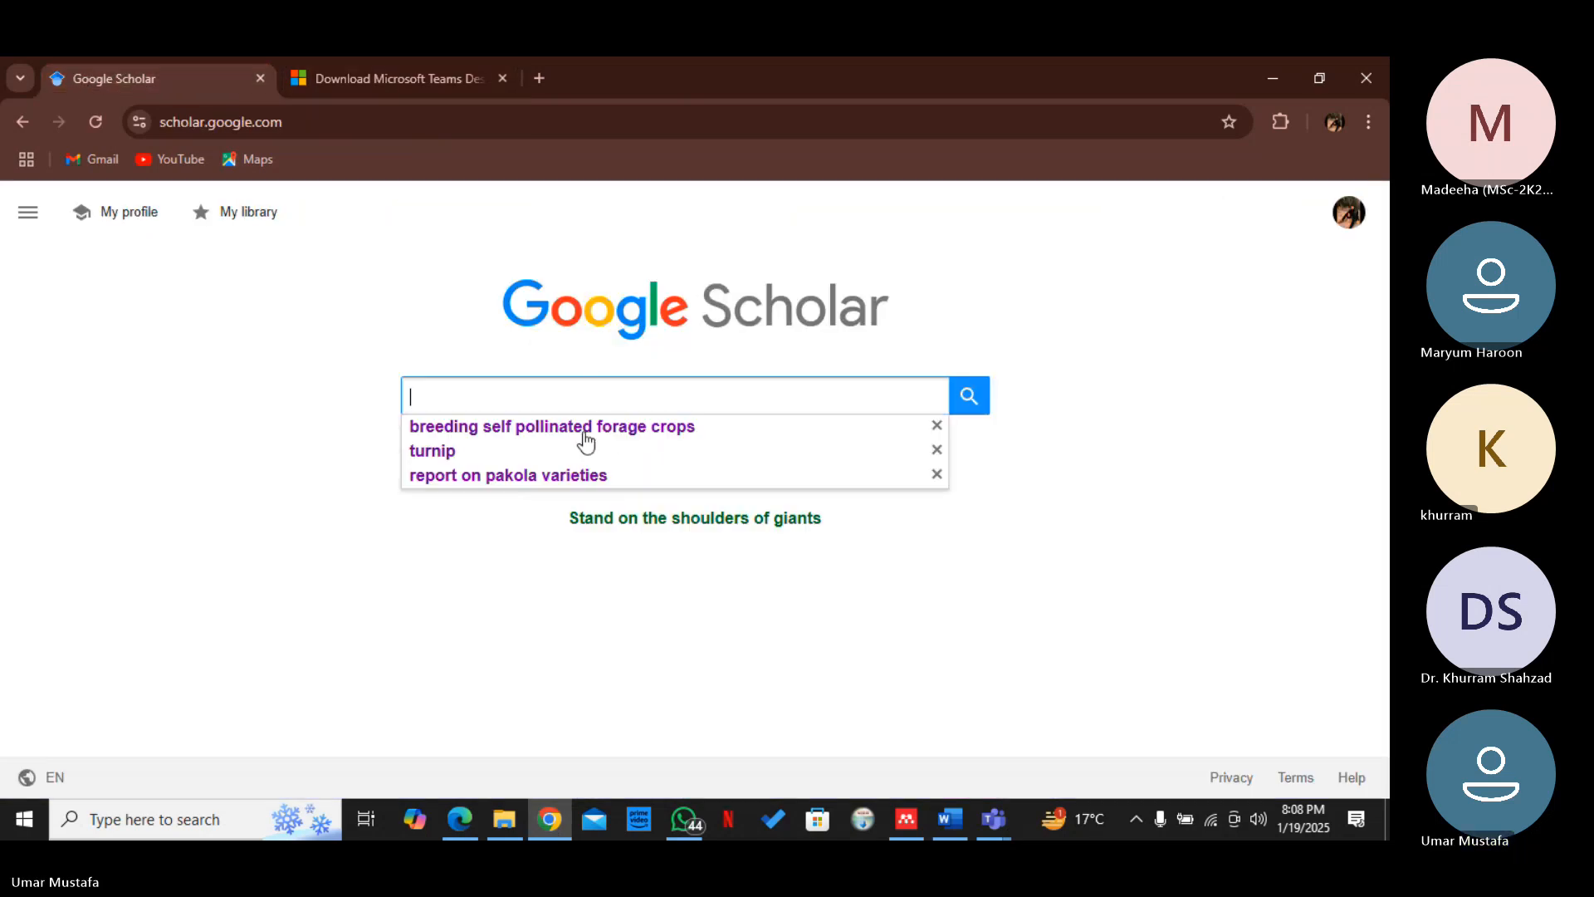
left_click(582, 425)
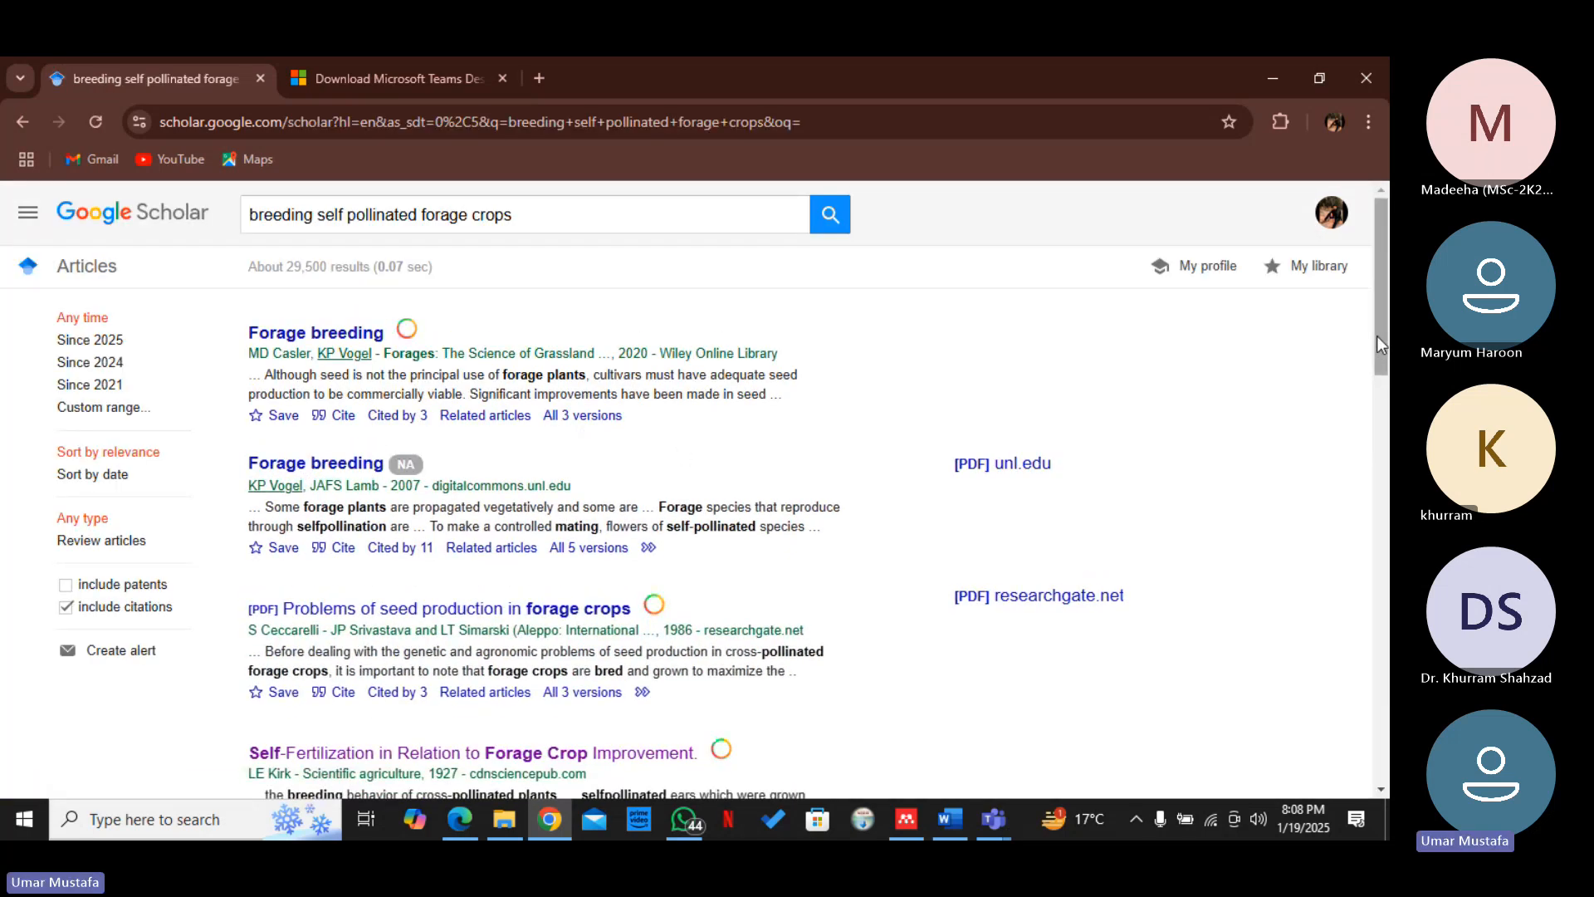
Browse the search results, look at the Google Books result on breeding self pollinated forage legumes, and return to the results
left_click_drag(1381, 345, 1383, 420)
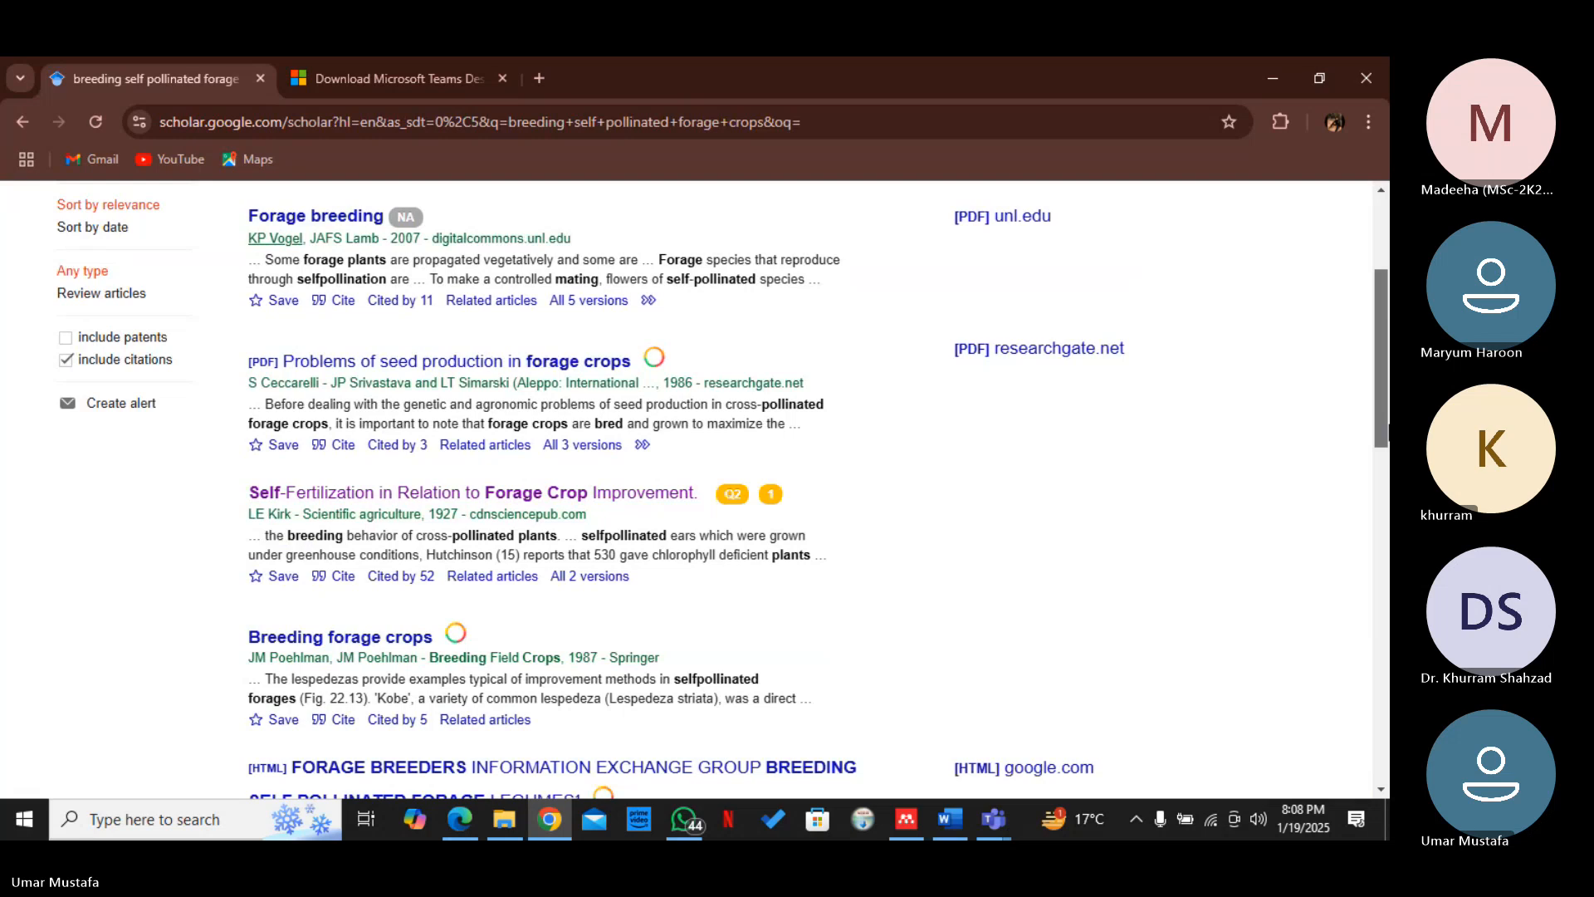
scroll(999, 435, "down", 2)
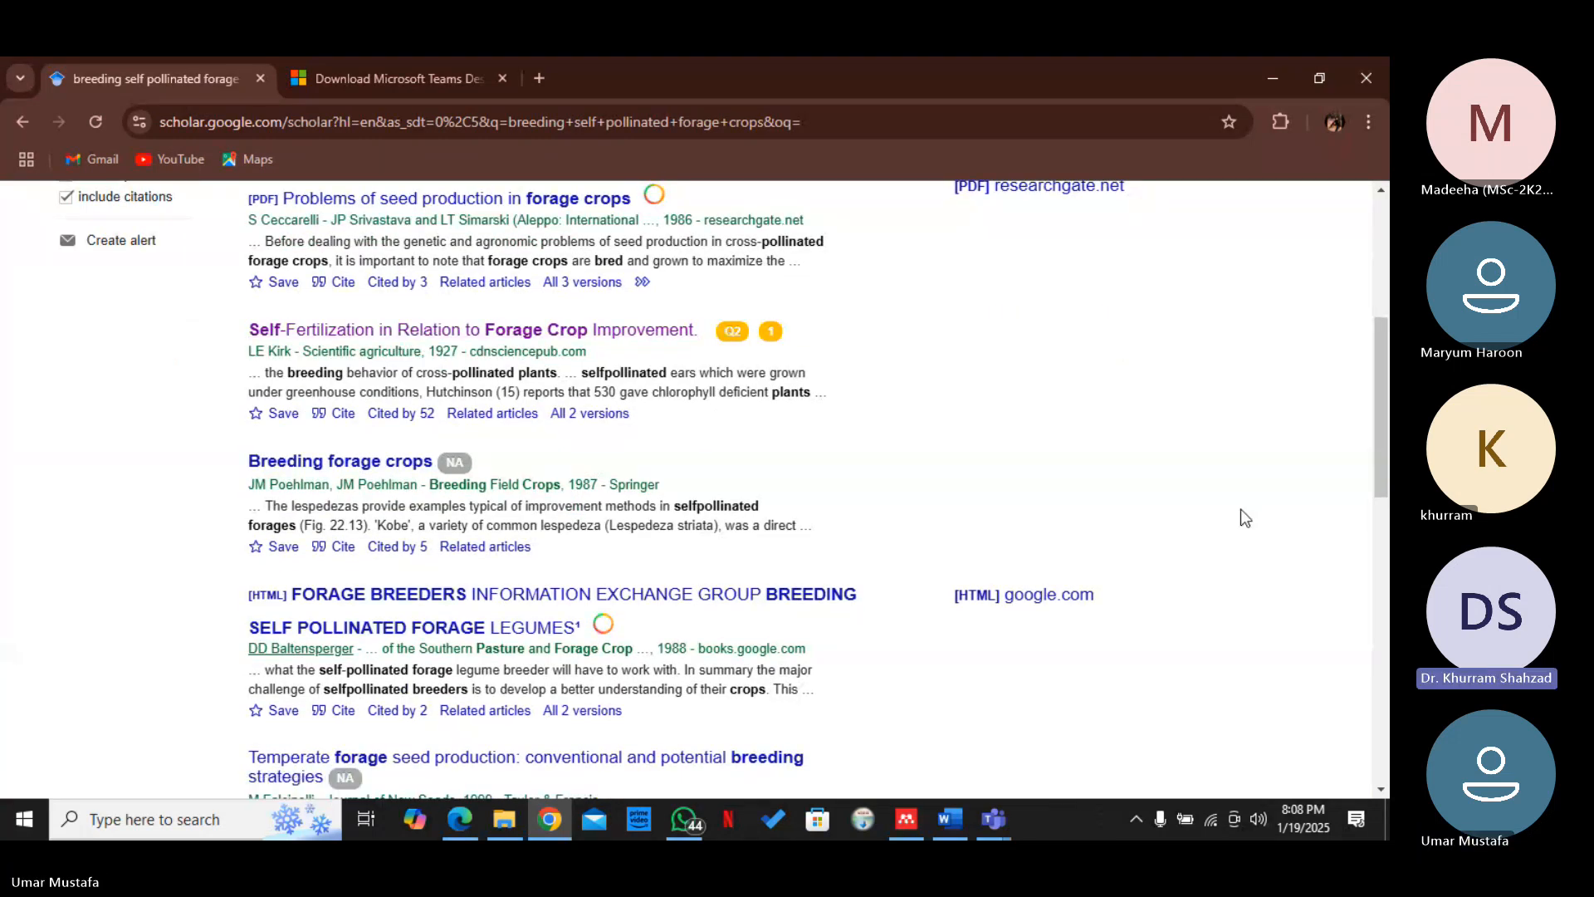
mouse_move(1383, 484)
left_mouse_down()
mouse_move(1383, 549)
mouse_move(1378, 511)
left_mouse_up()
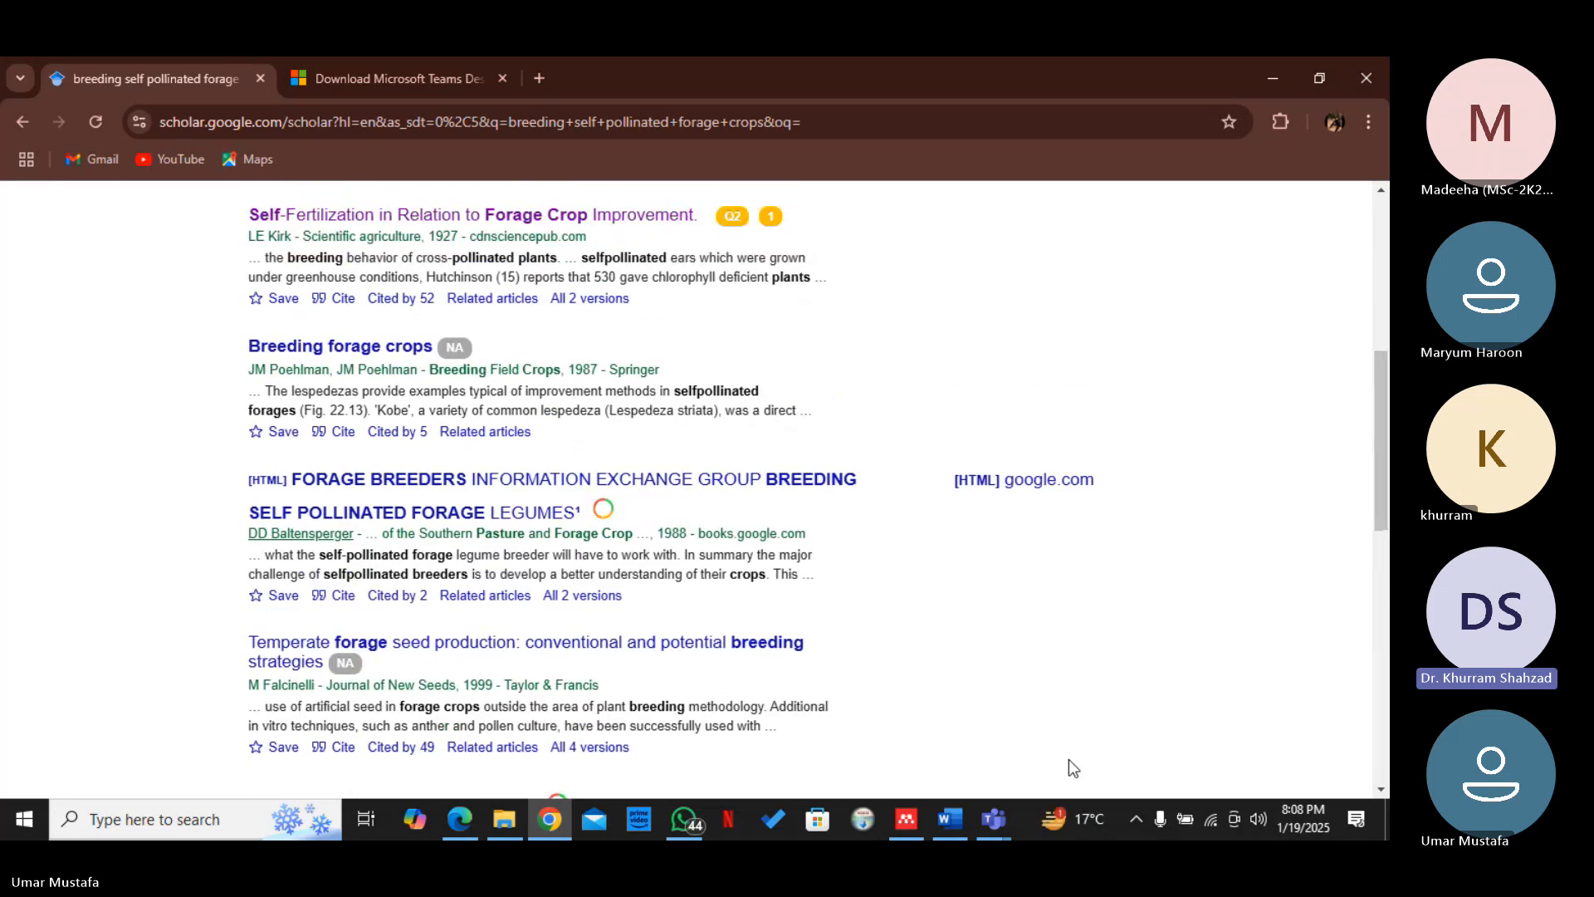
mouse_move(1010, 818)
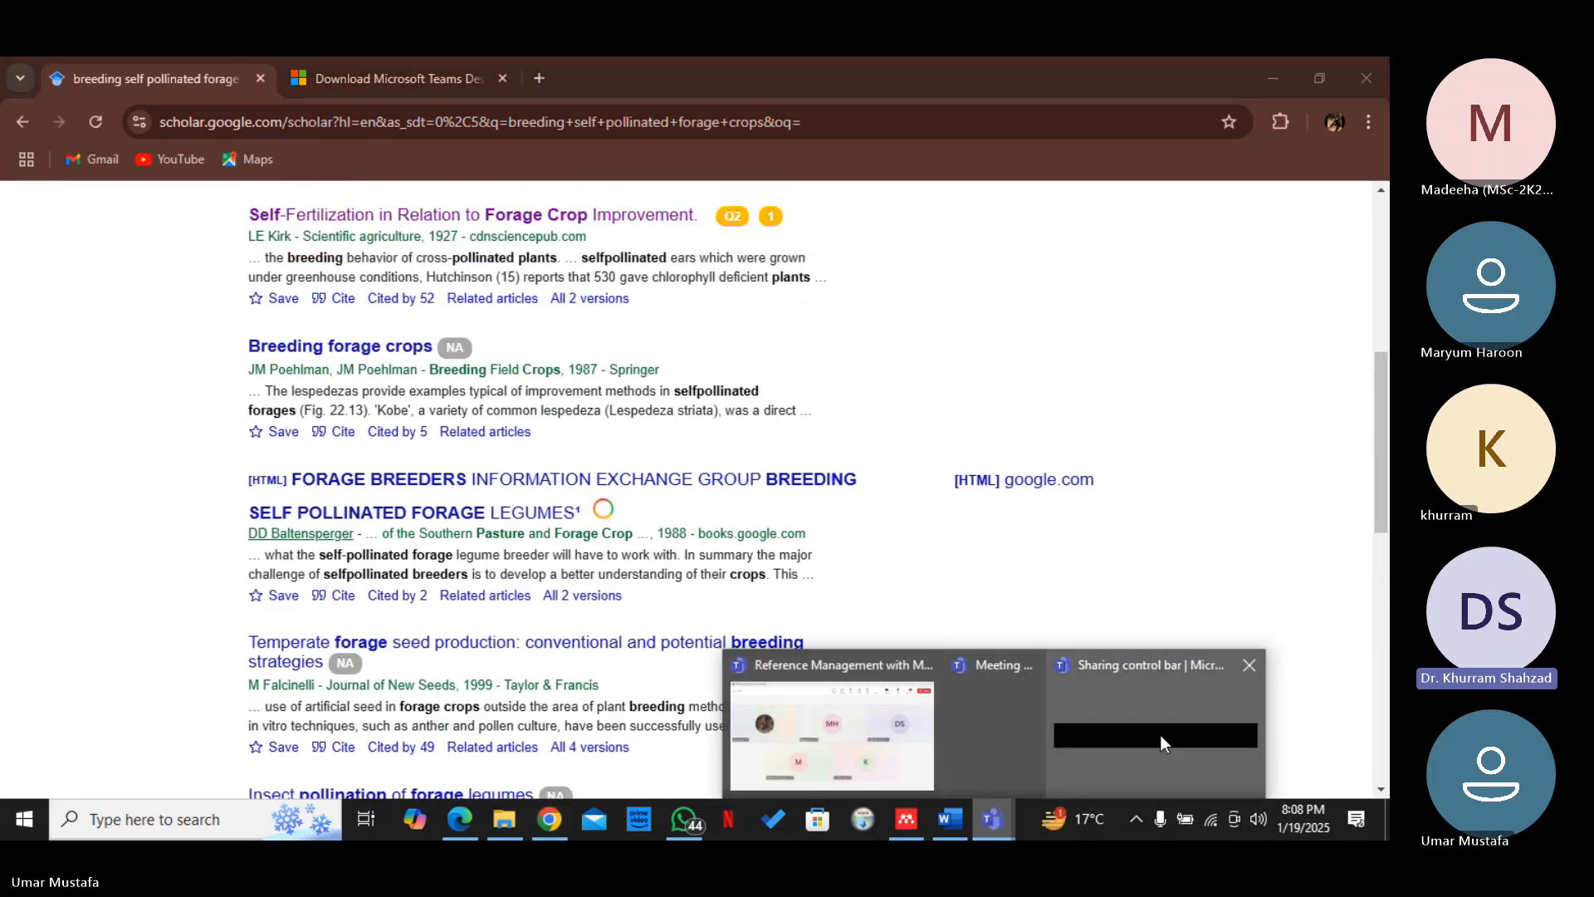
mouse_move(1159, 735)
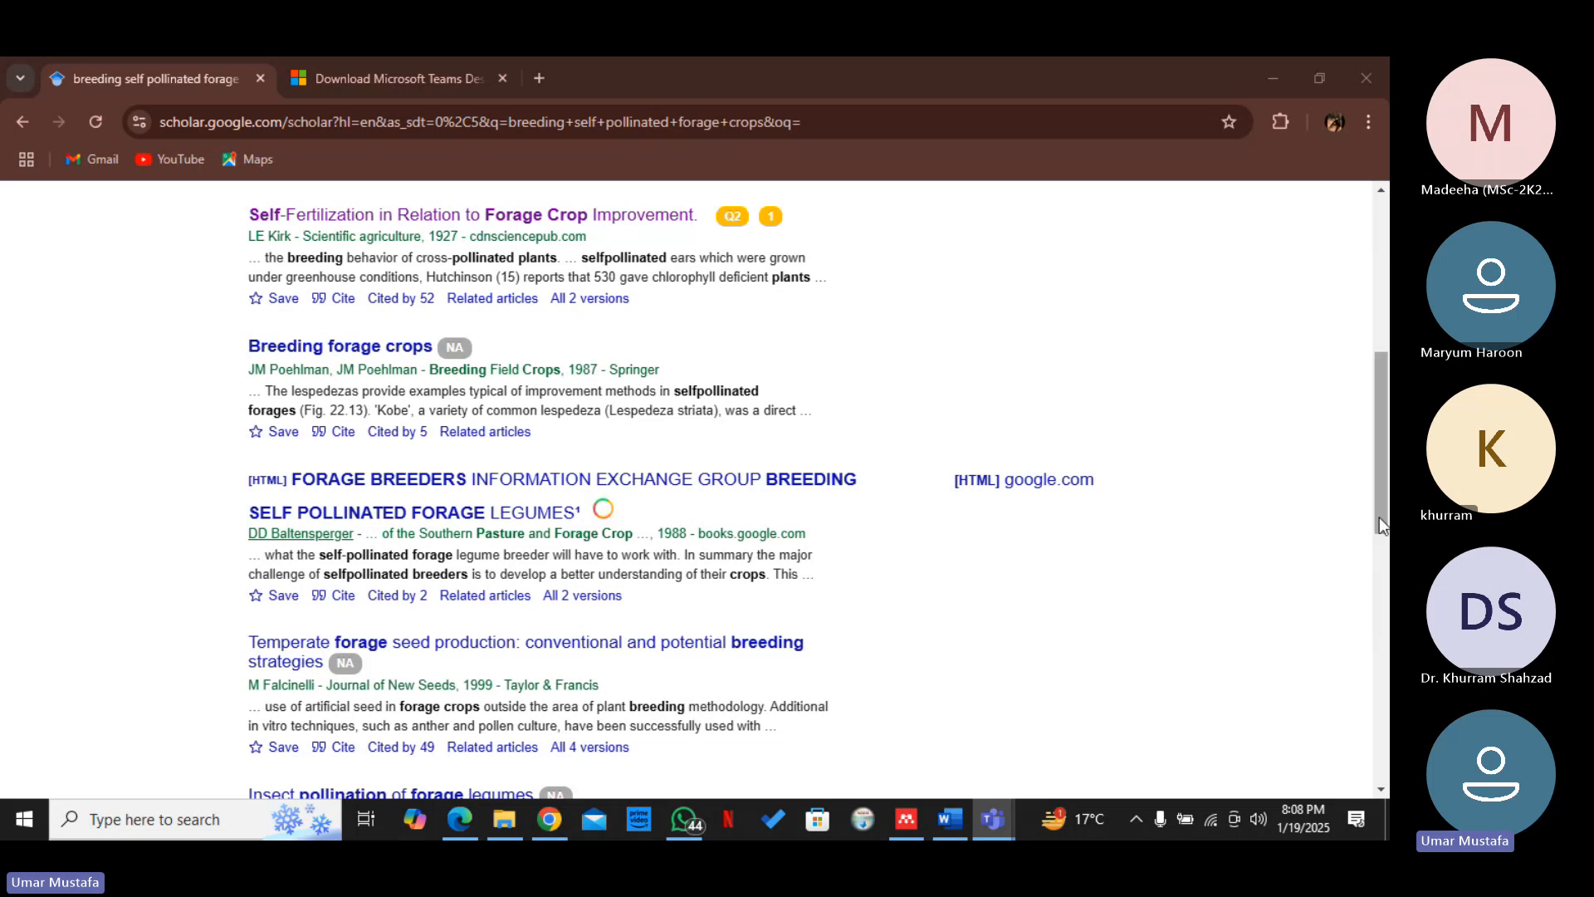
left_click_drag(1378, 517, 1382, 541)
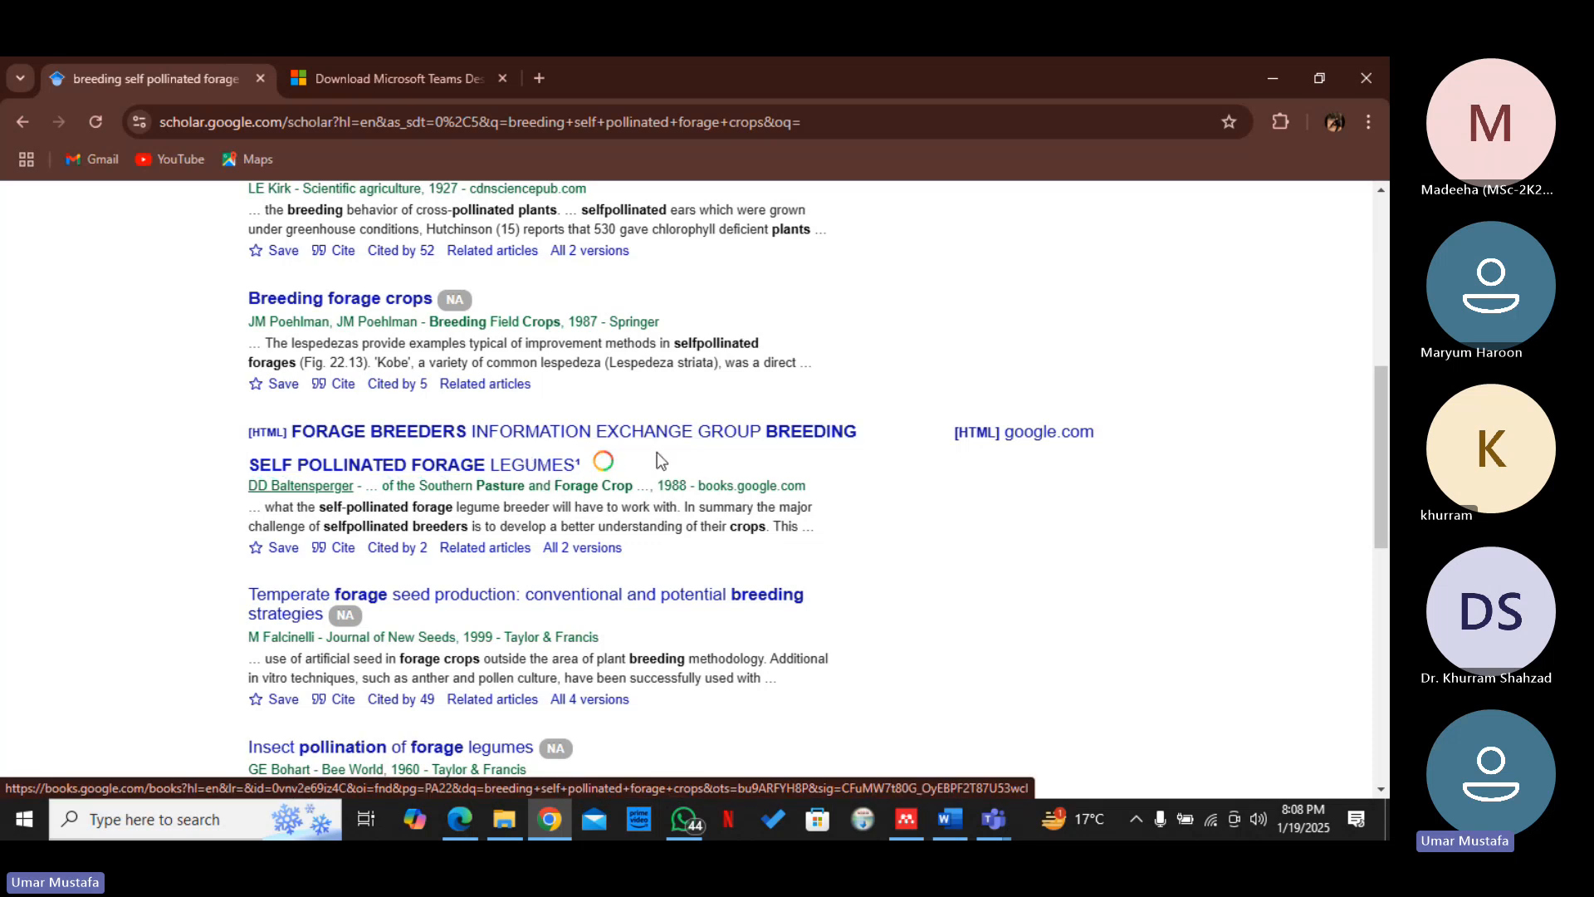
left_click(530, 468)
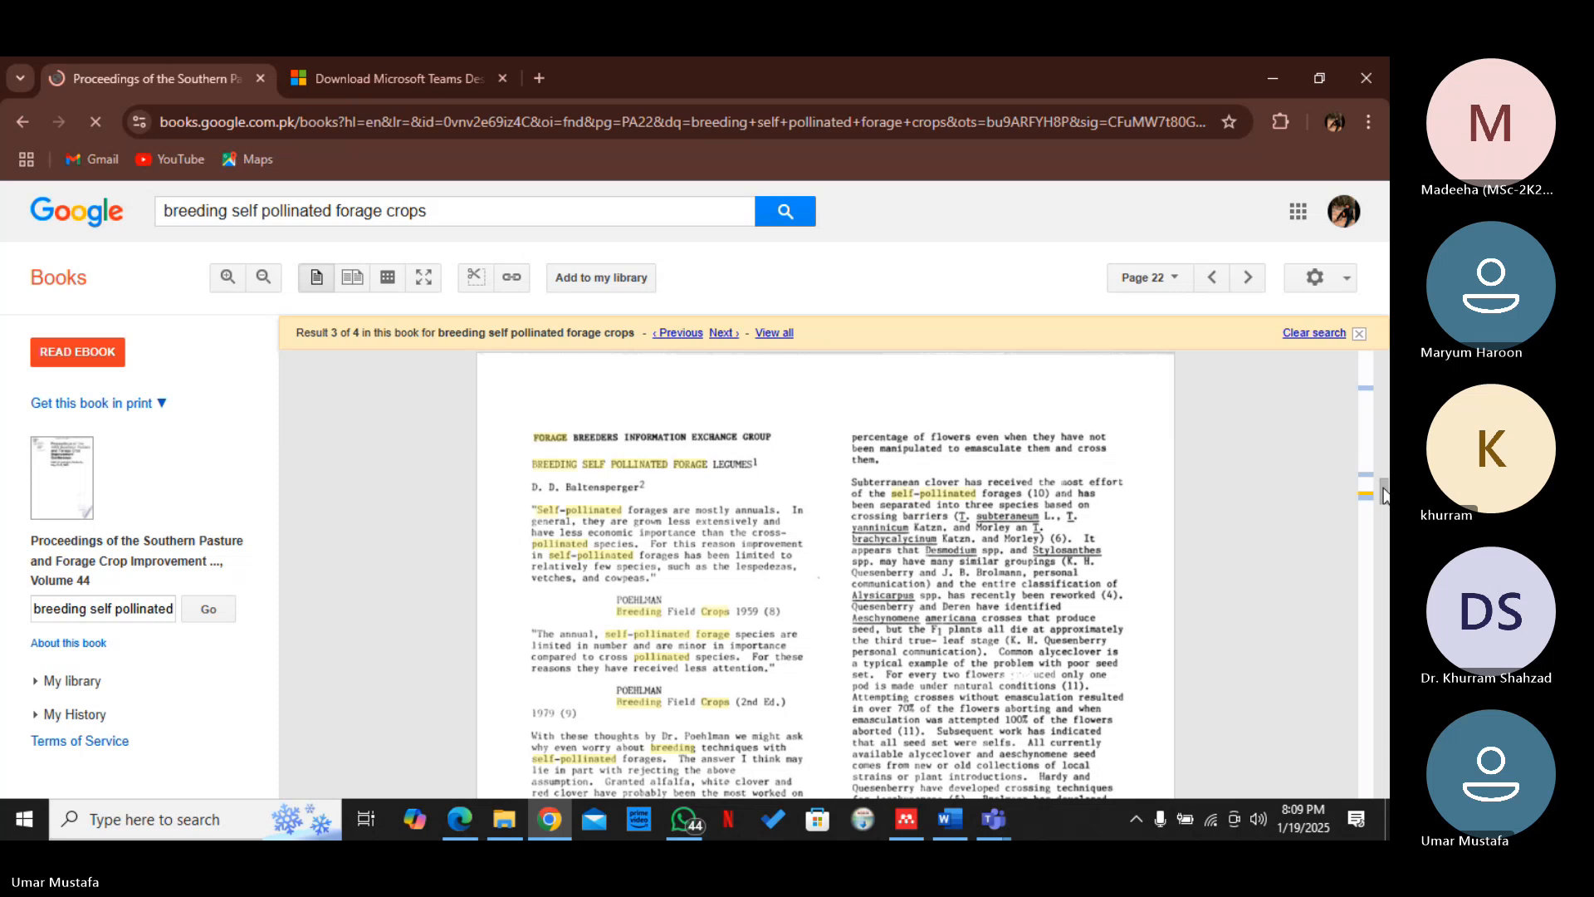
left_click_drag(1384, 495, 1386, 411)
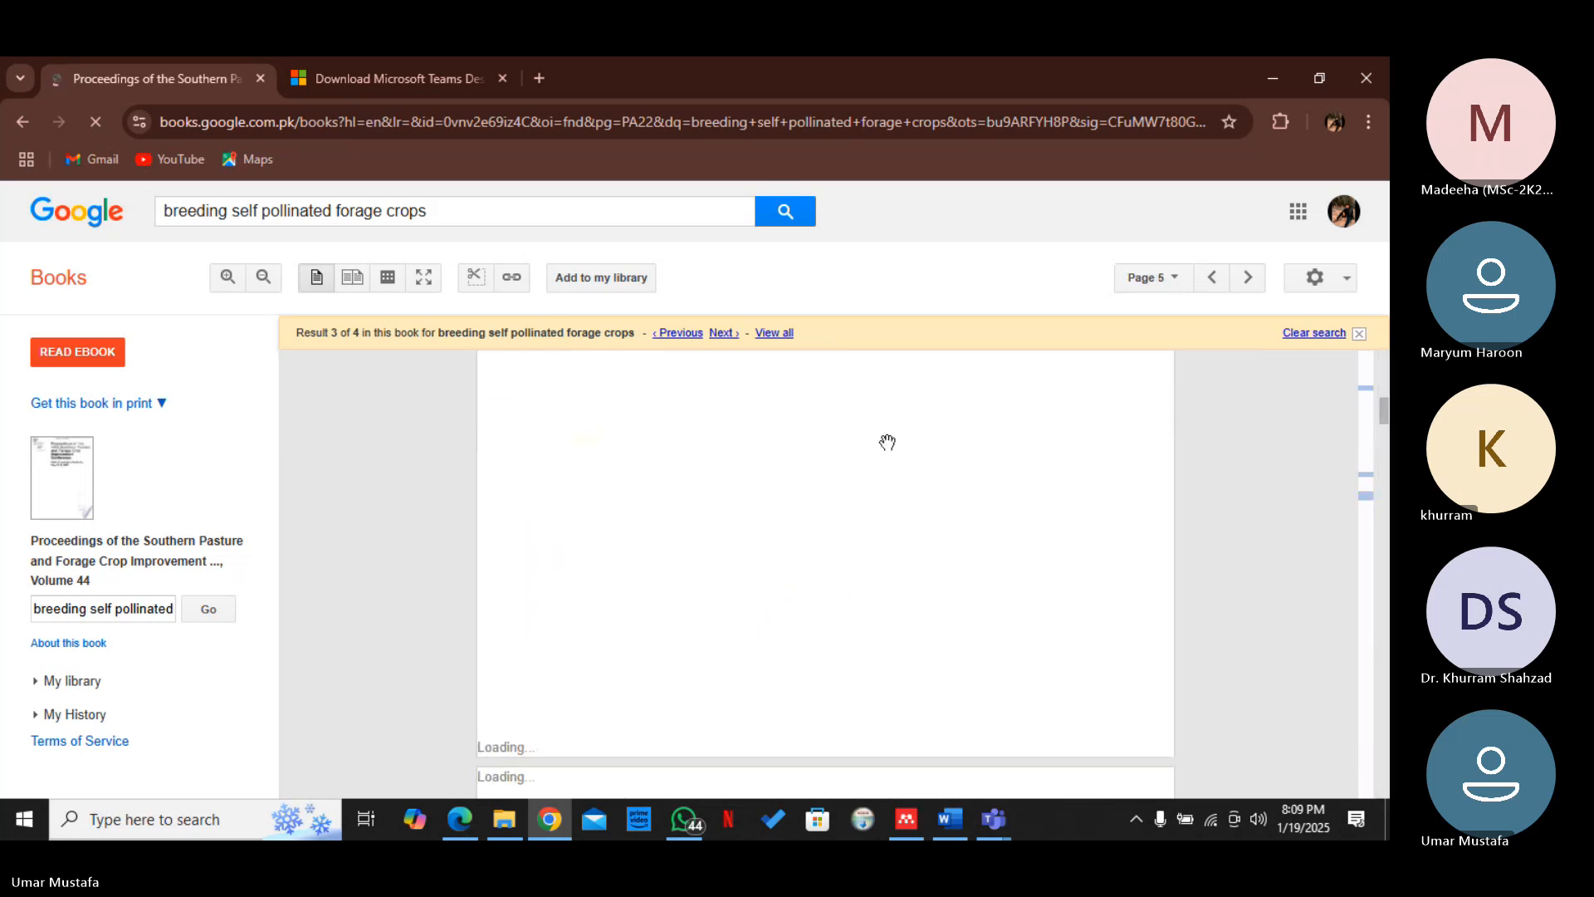
left_click(22, 122)
Open the article "Self-Fertilization in Relation to Forage Crop Improvement." from the results and look over its page
scroll(723, 489, "up", 3)
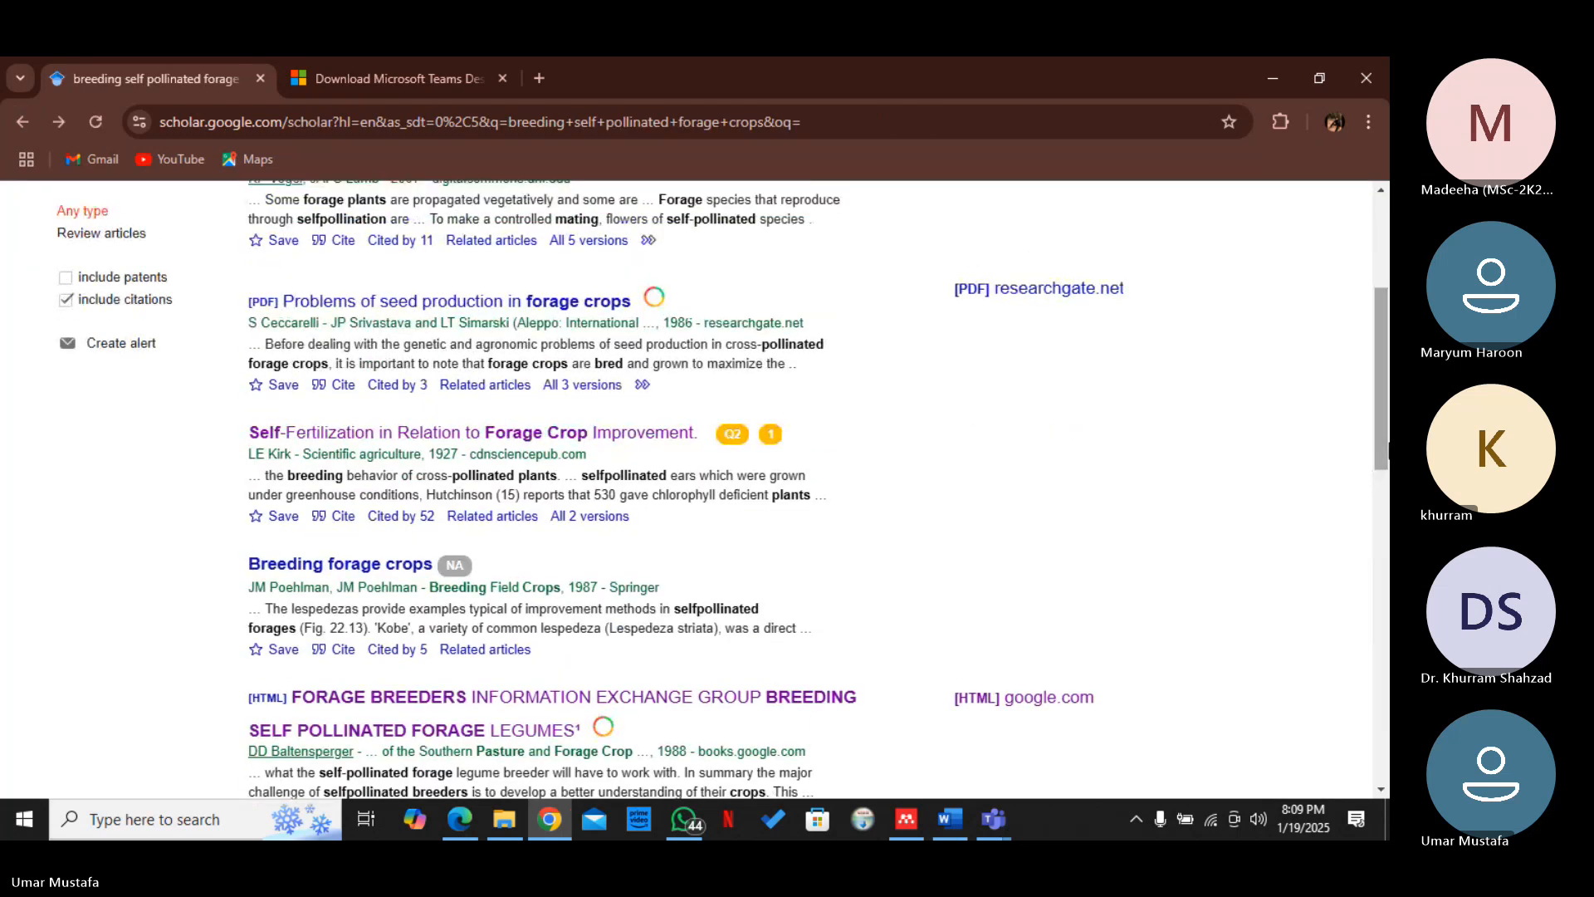
left_click_drag(1000, 618, 1385, 531)
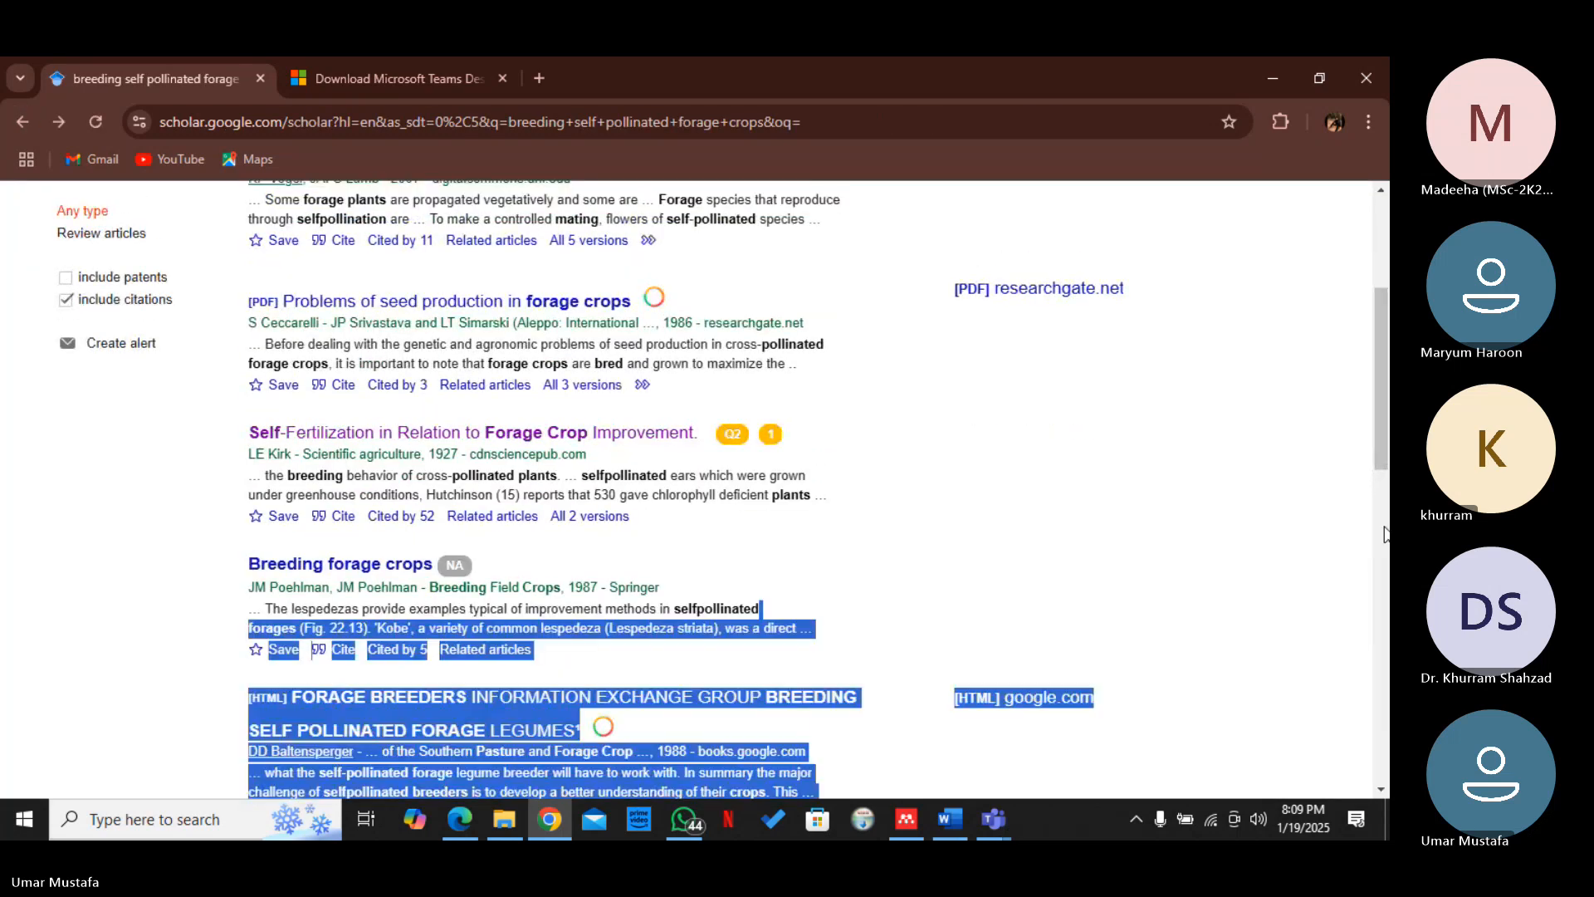
left_click(1285, 477)
left_click(573, 436)
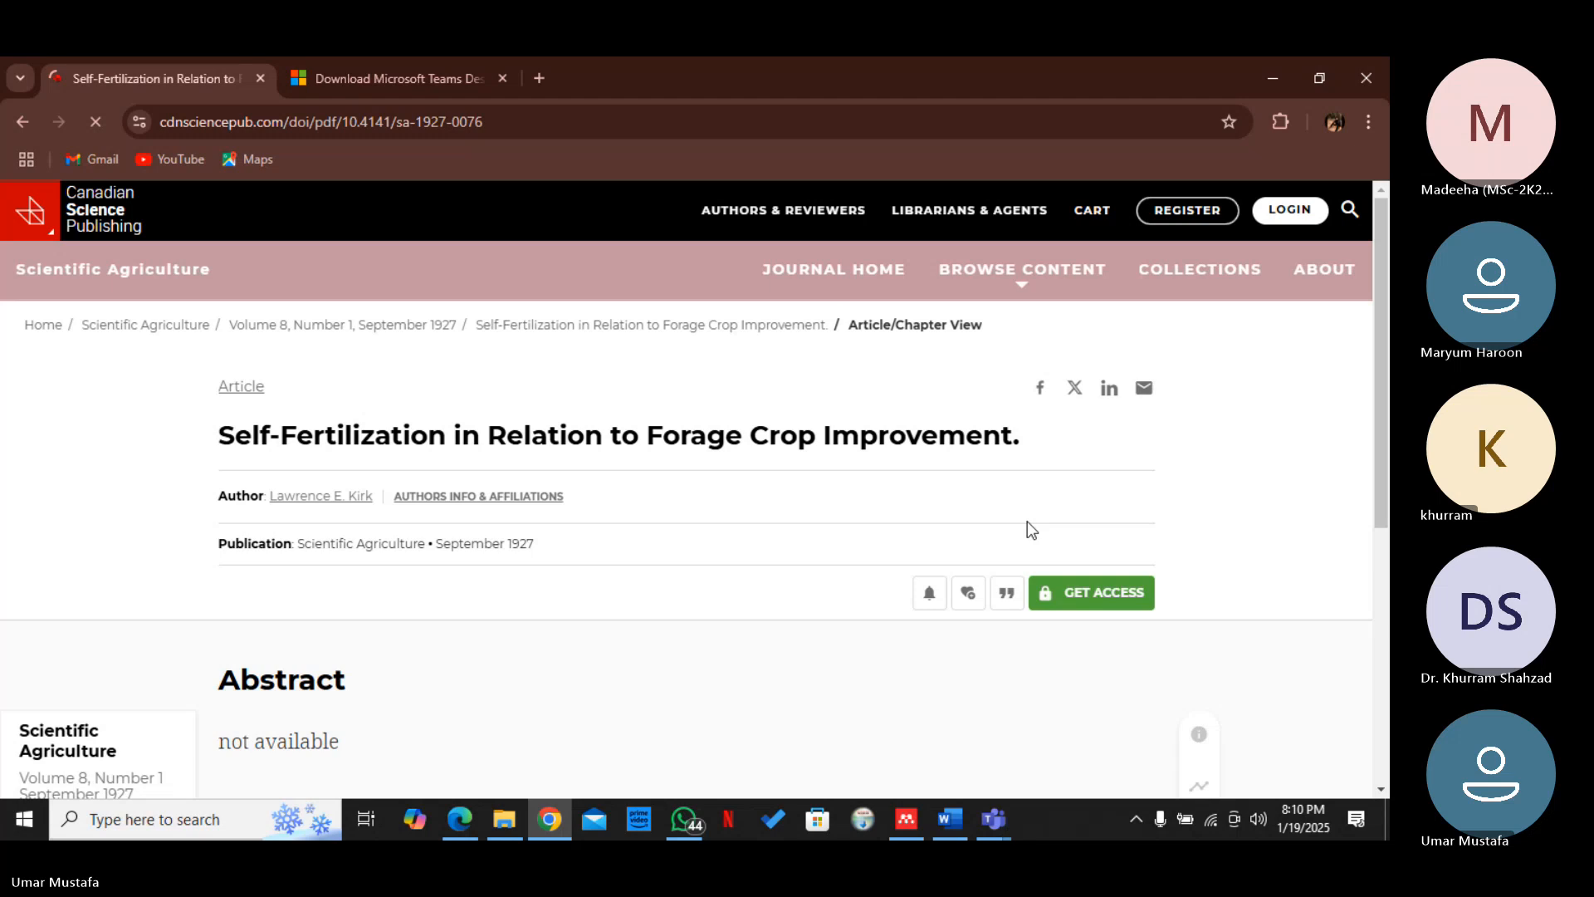
scroll(1028, 521, "down", 3)
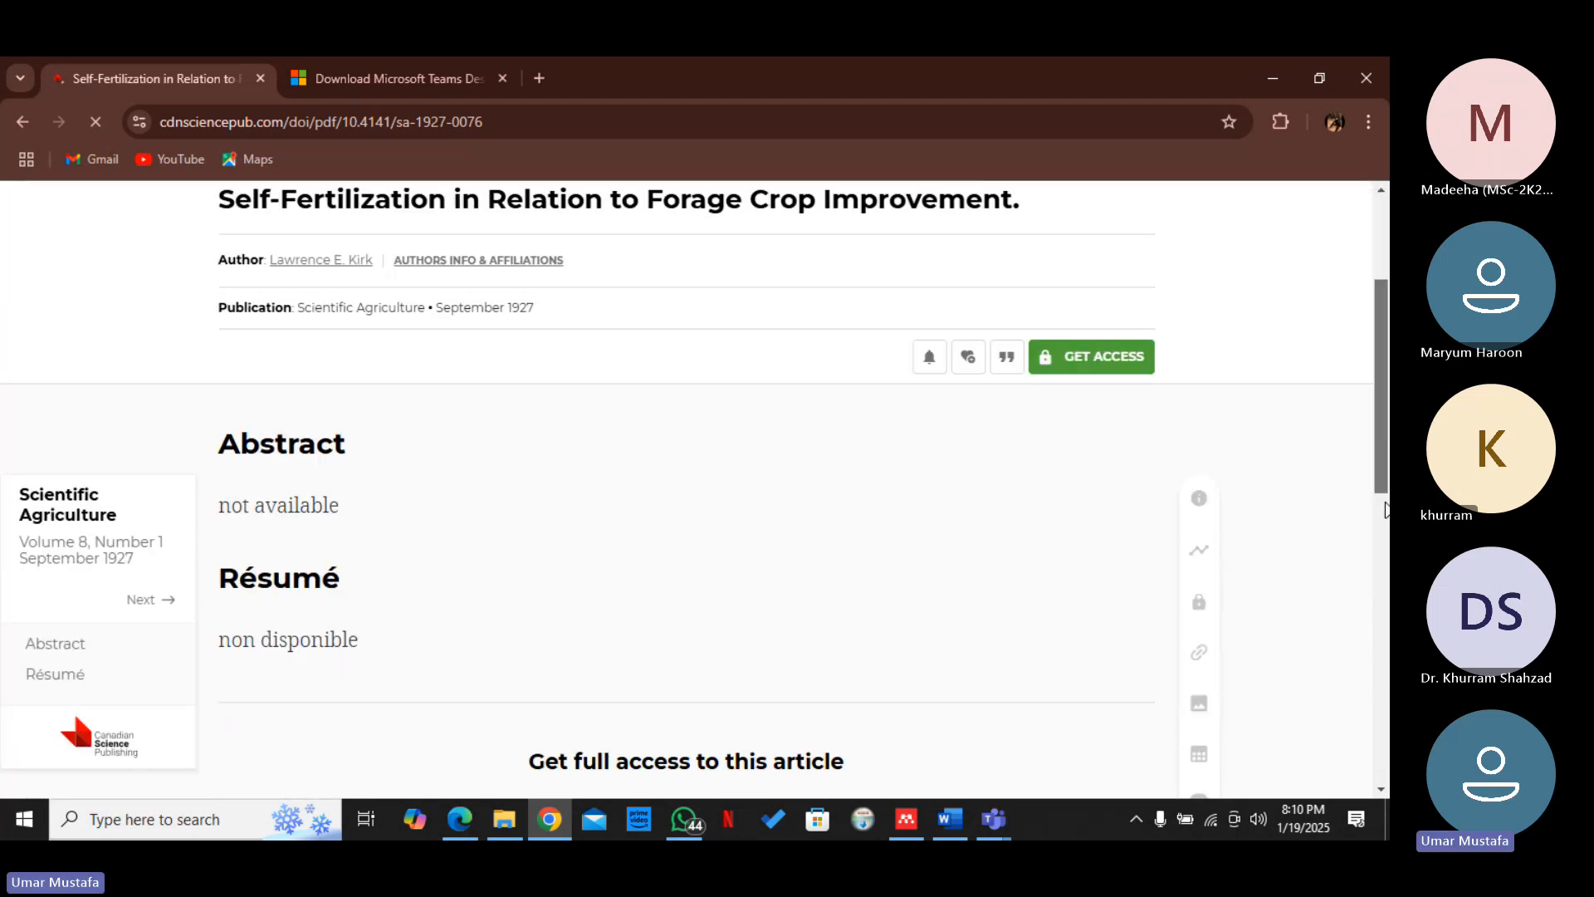
left_click_drag(1385, 508, 1385, 445)
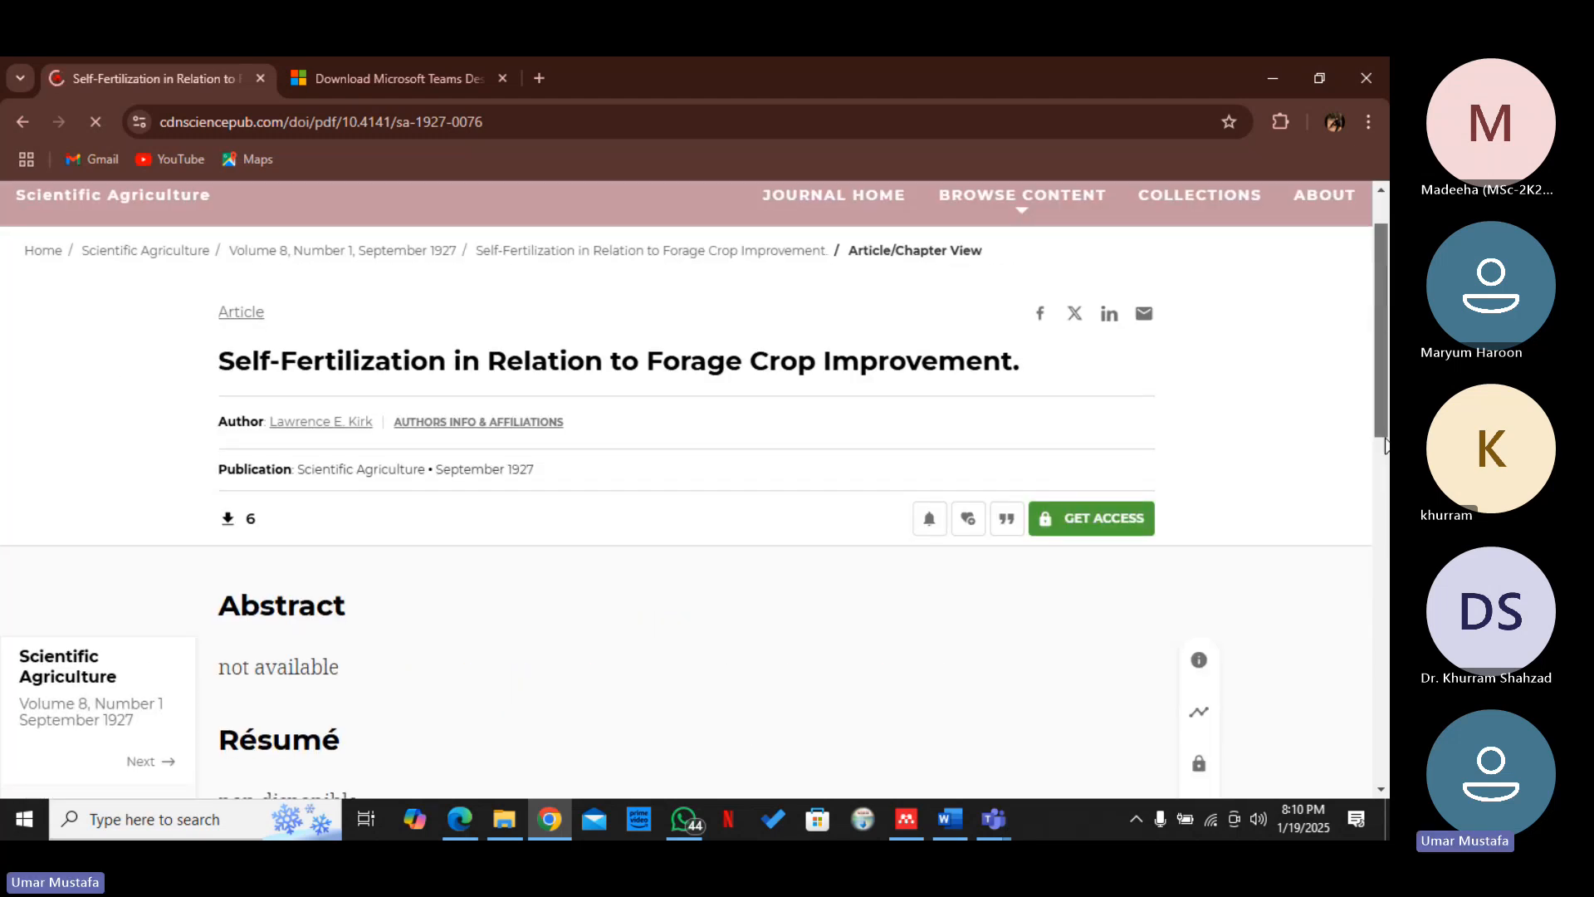
left_click_drag(1386, 446, 1386, 423)
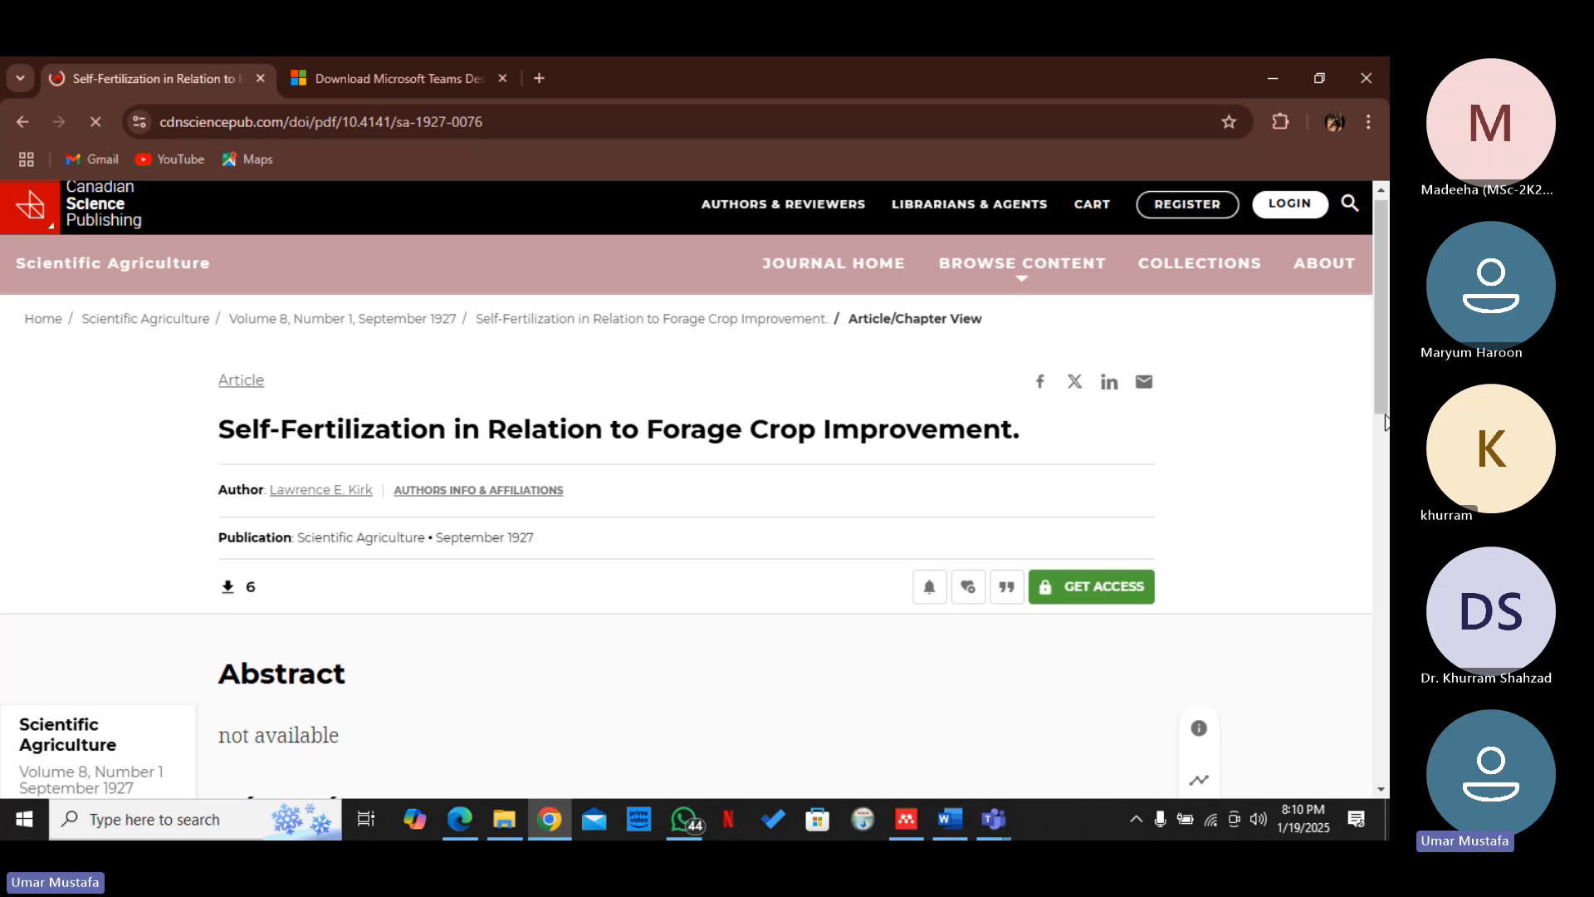
Launch the Mendeley Web Importer extension on the article page
left_click(1281, 122)
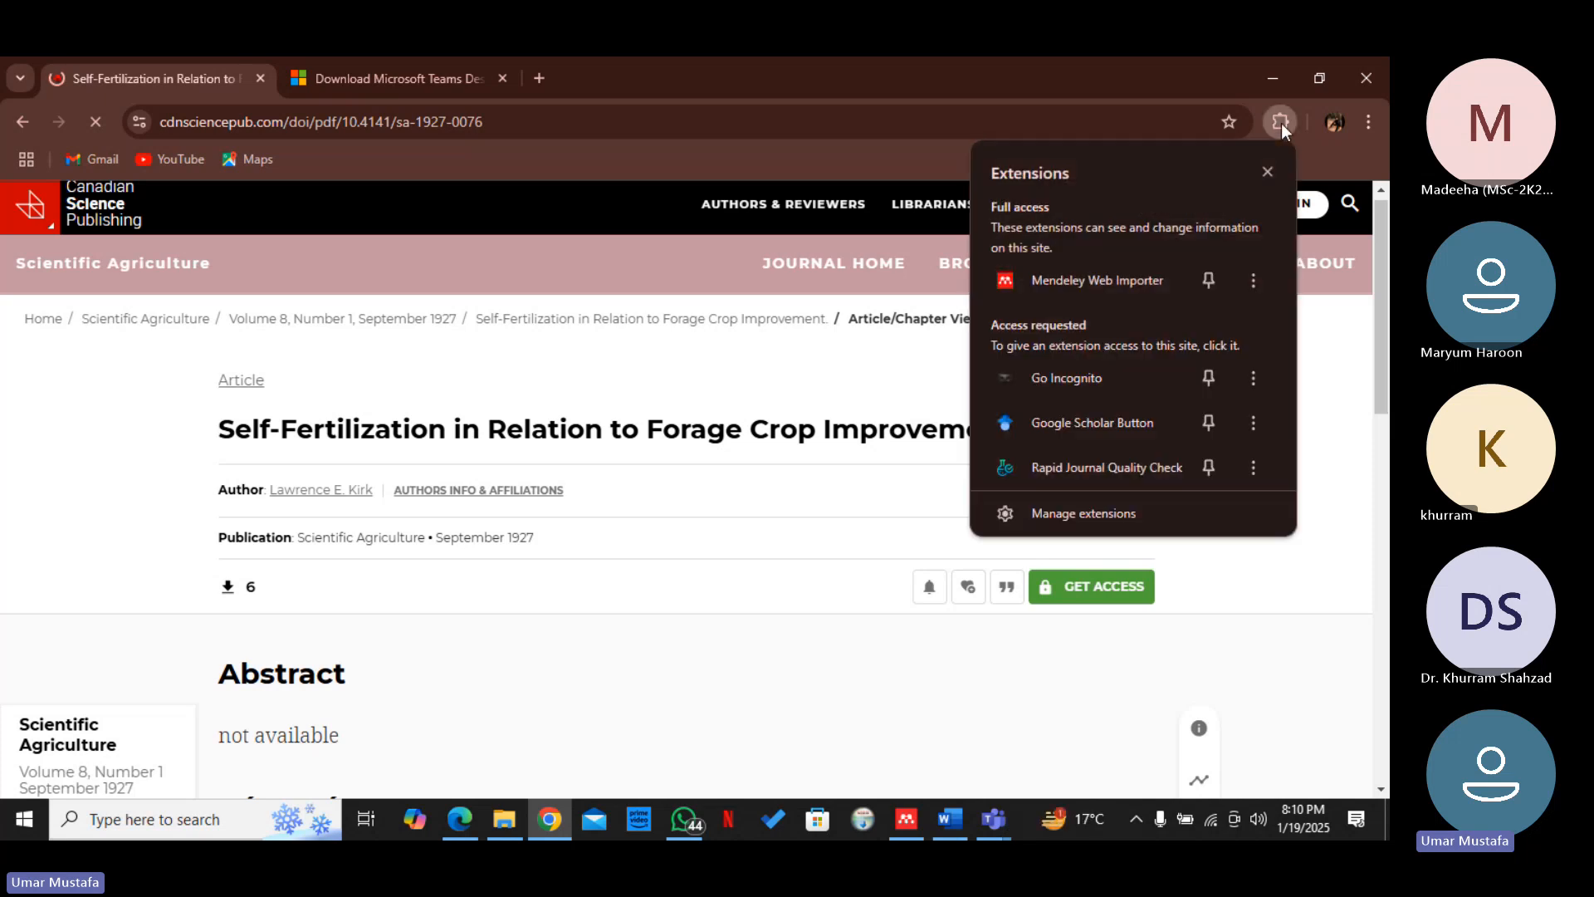
left_click(1128, 289)
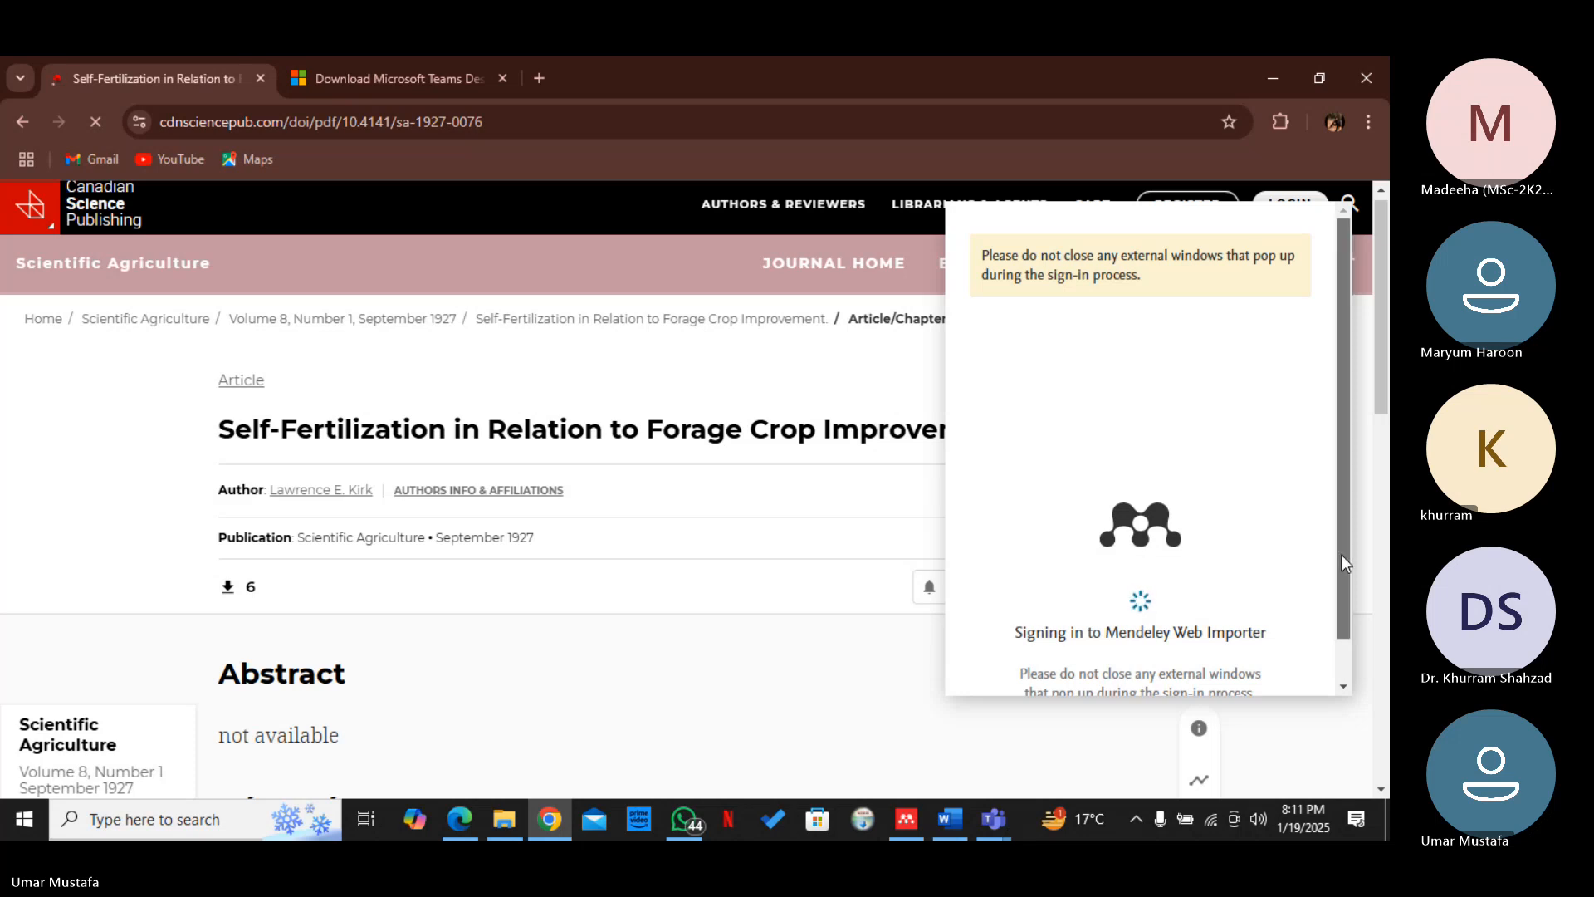
left_click_drag(1341, 555, 1347, 490)
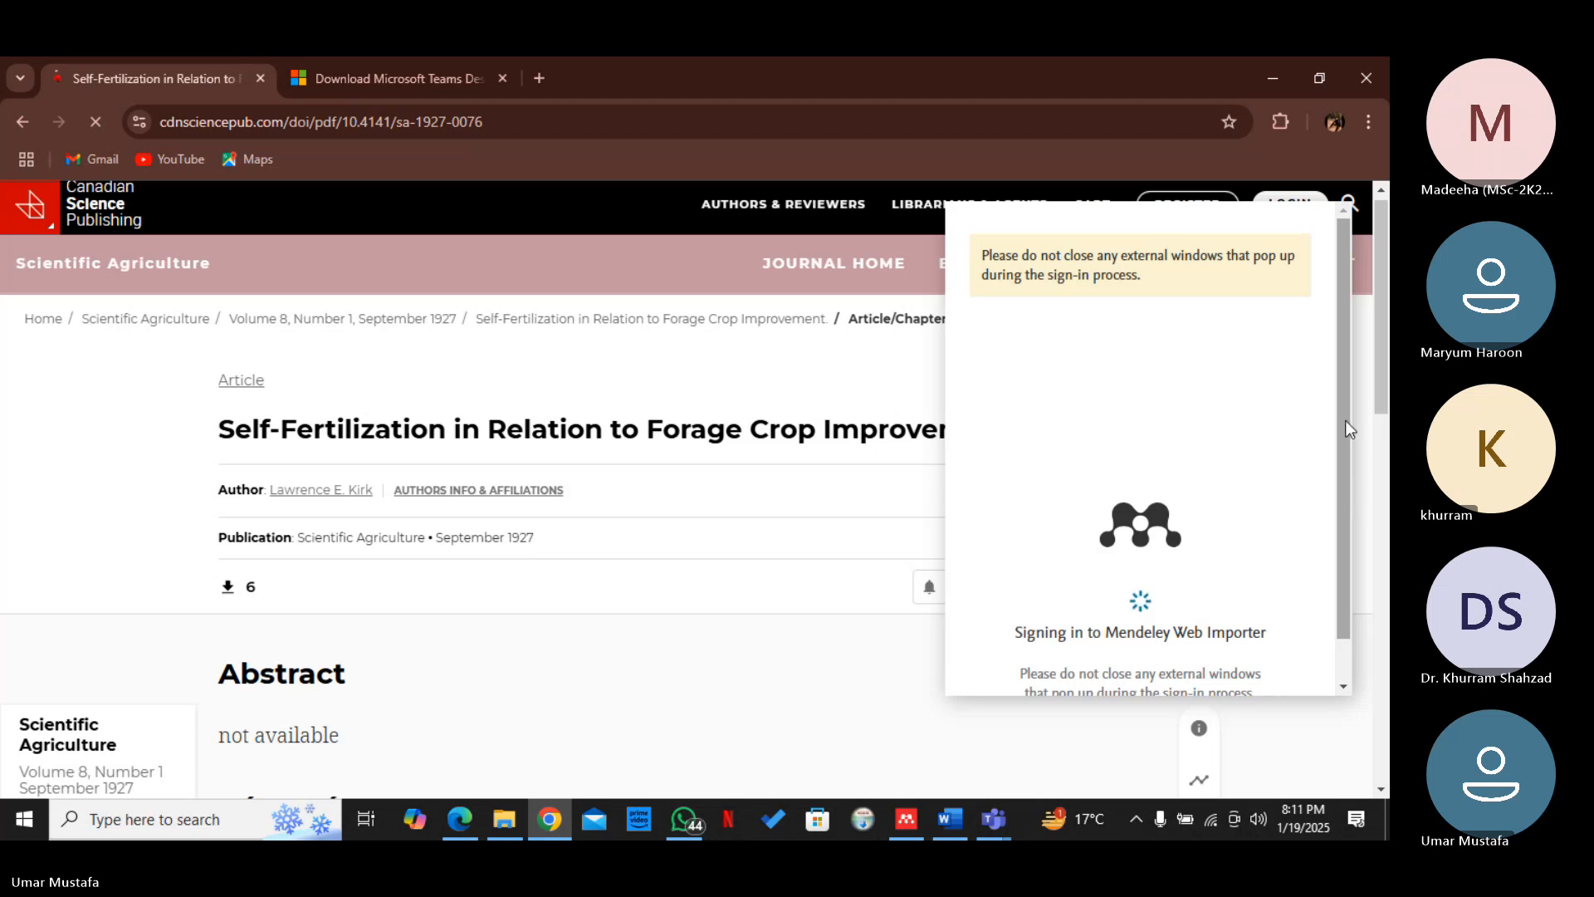
Select the detected self-fertilization article in the Web Importer and add it to the "practice" collection
left_click_drag(1348, 420, 1349, 581)
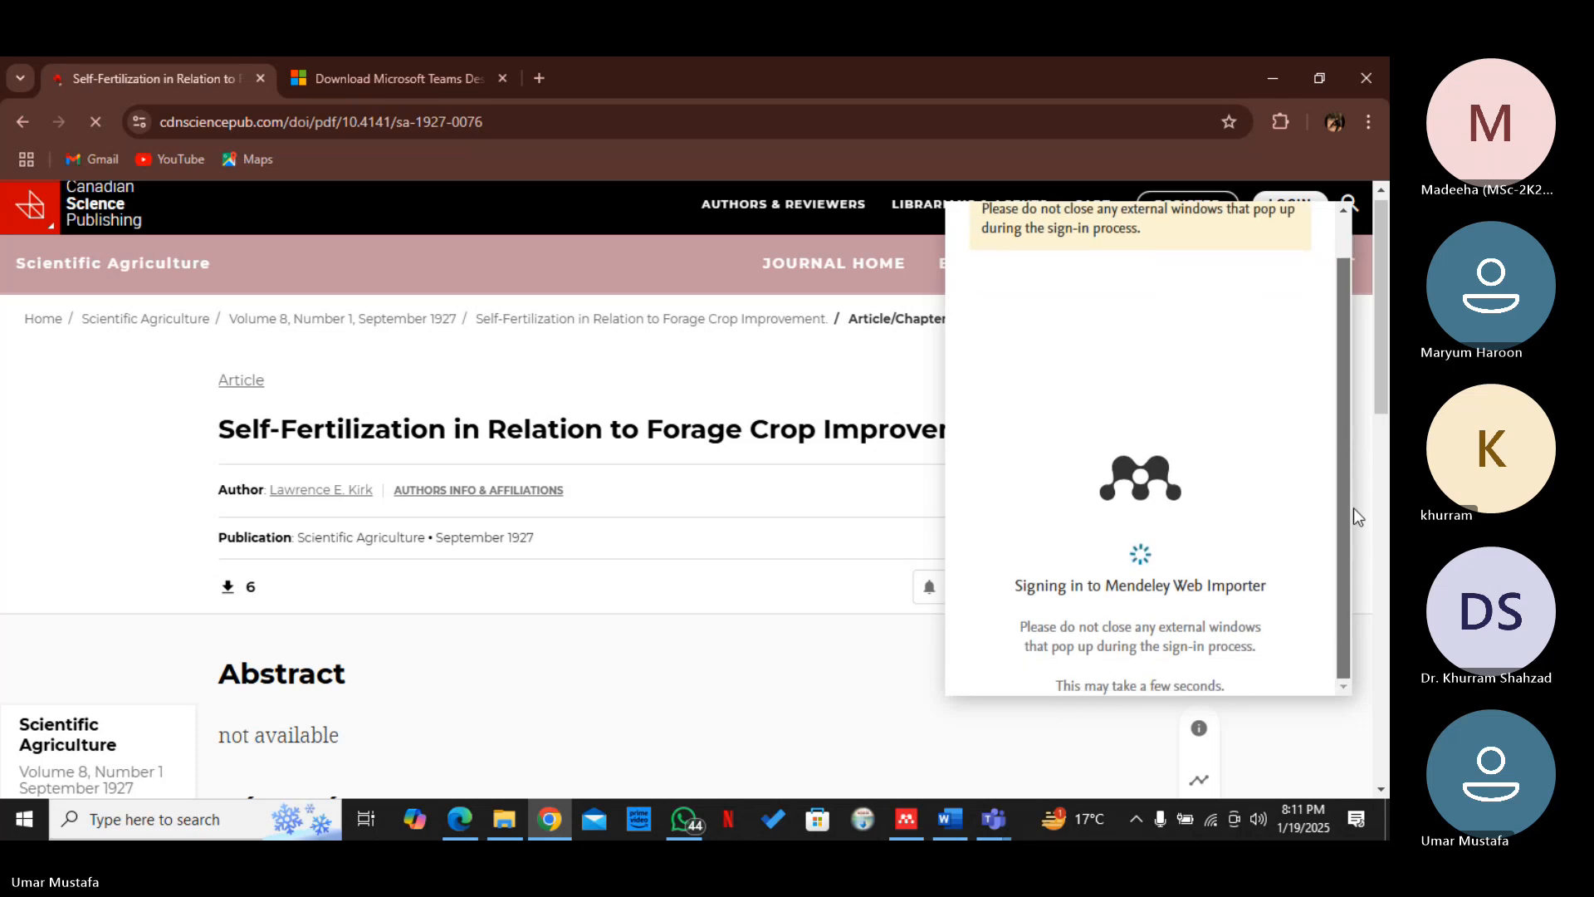
mouse_move(918, 833)
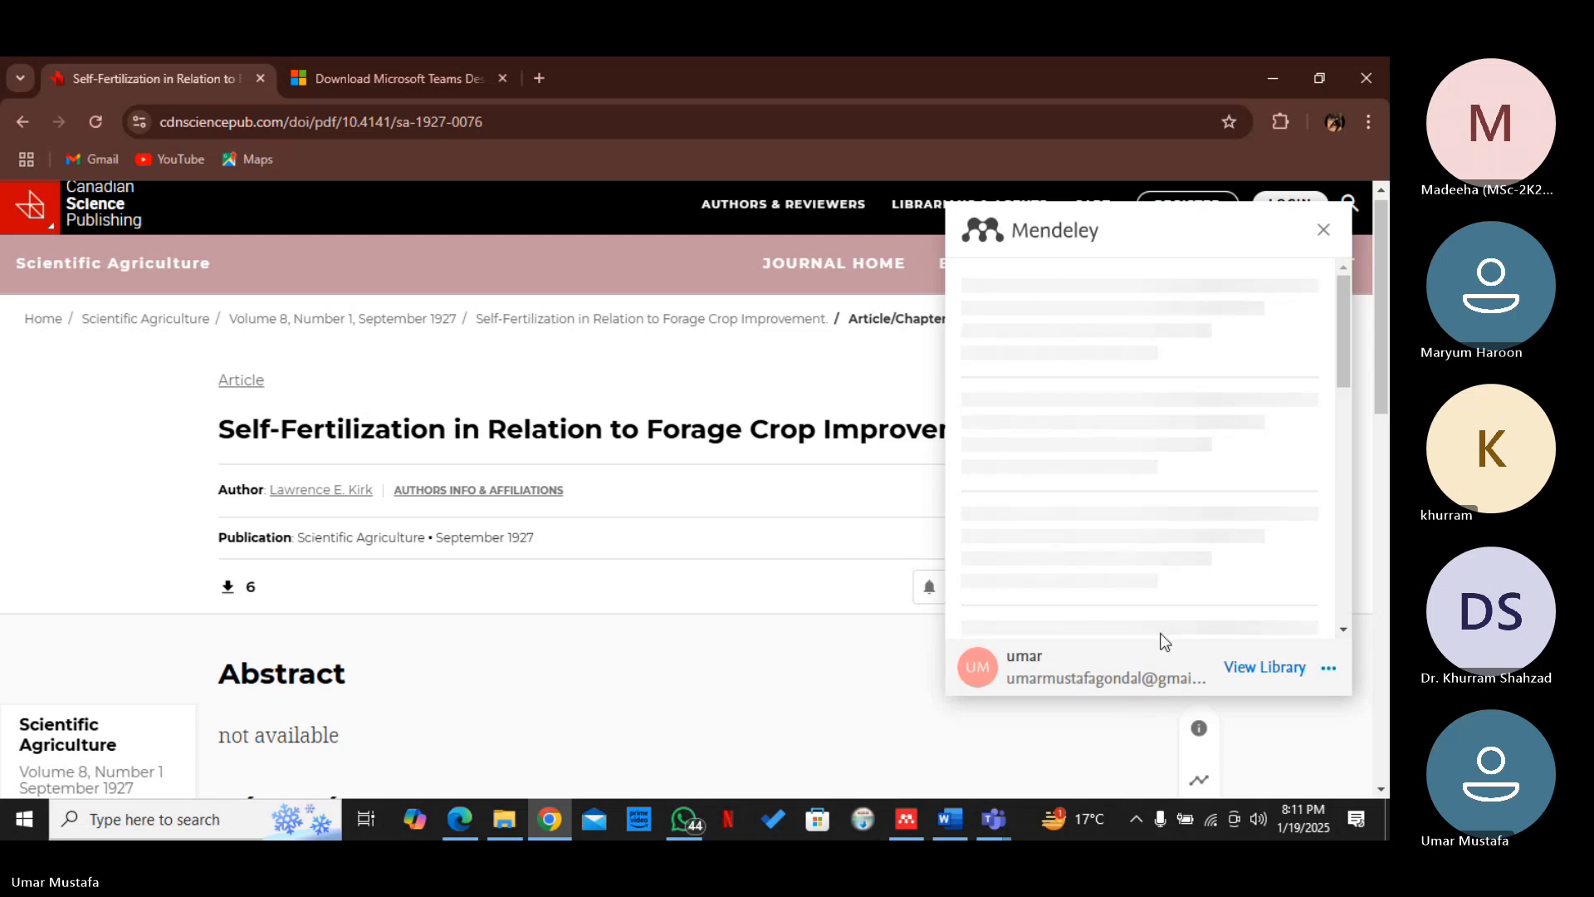
left_click_drag(1342, 384, 1362, 349)
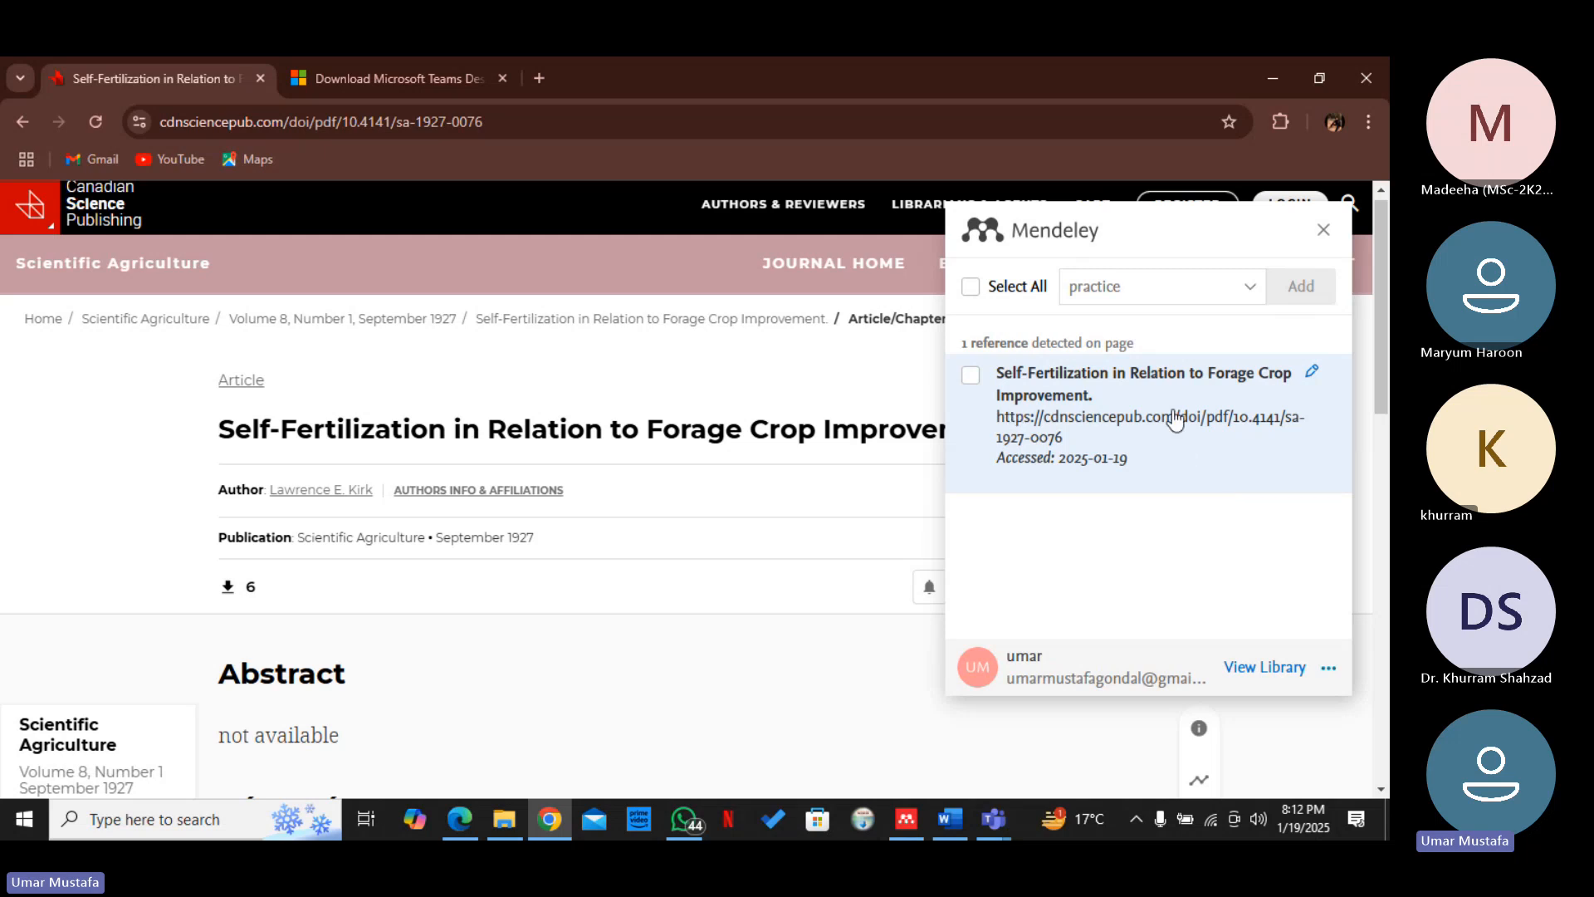
left_click(972, 377)
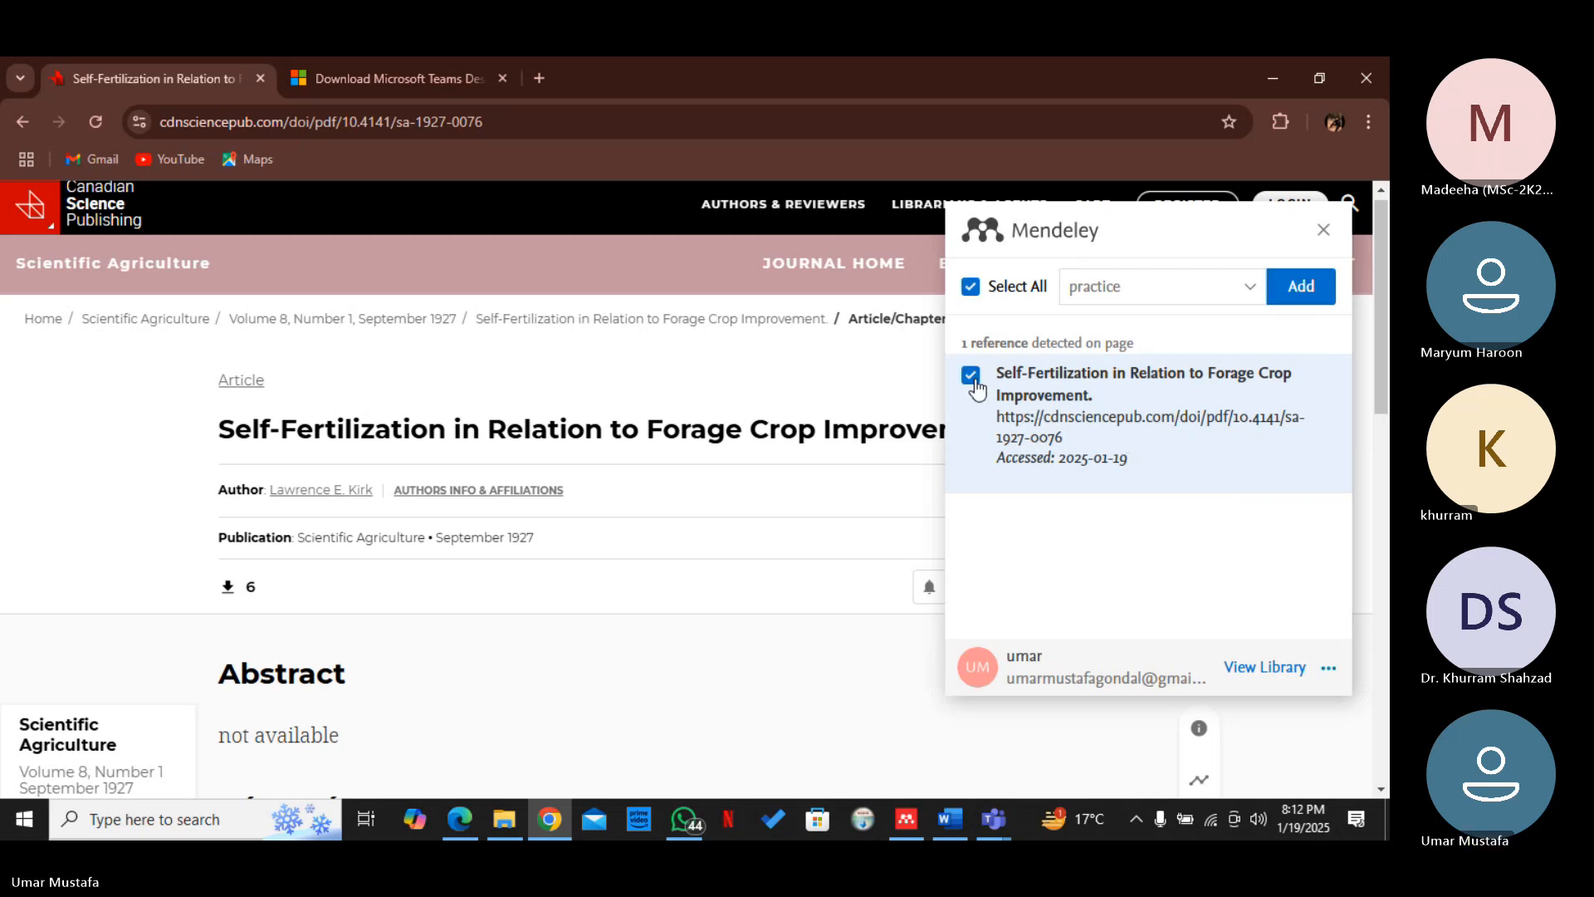
left_click(1297, 291)
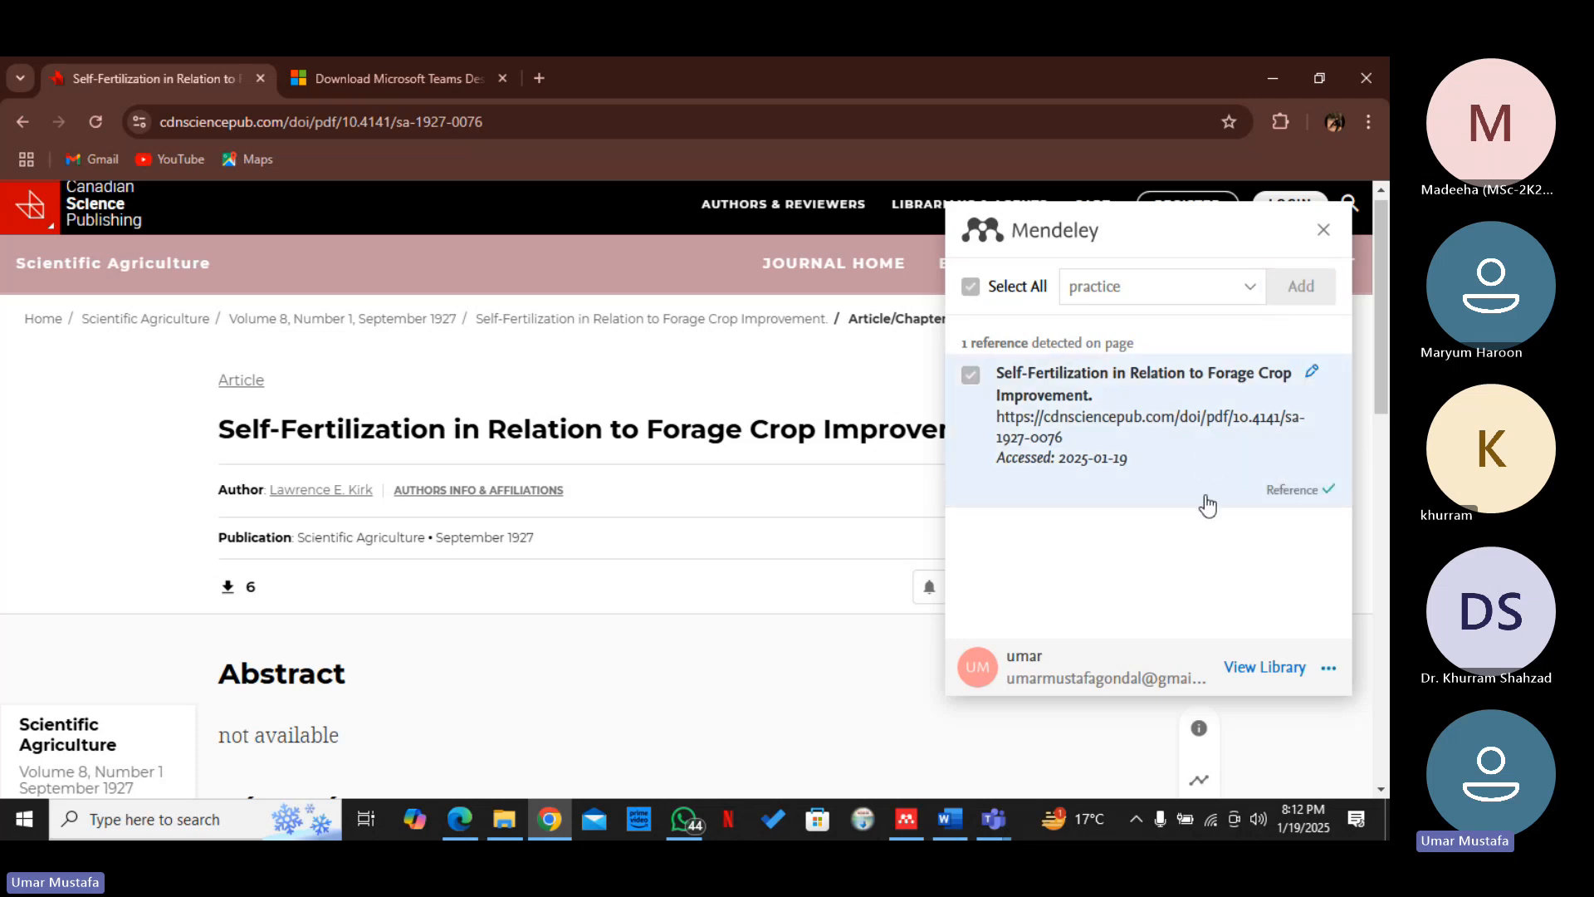
Switch to Mendeley Reference Manager and check the recently added references for the imported article
left_click(915, 817)
left_click(635, 538)
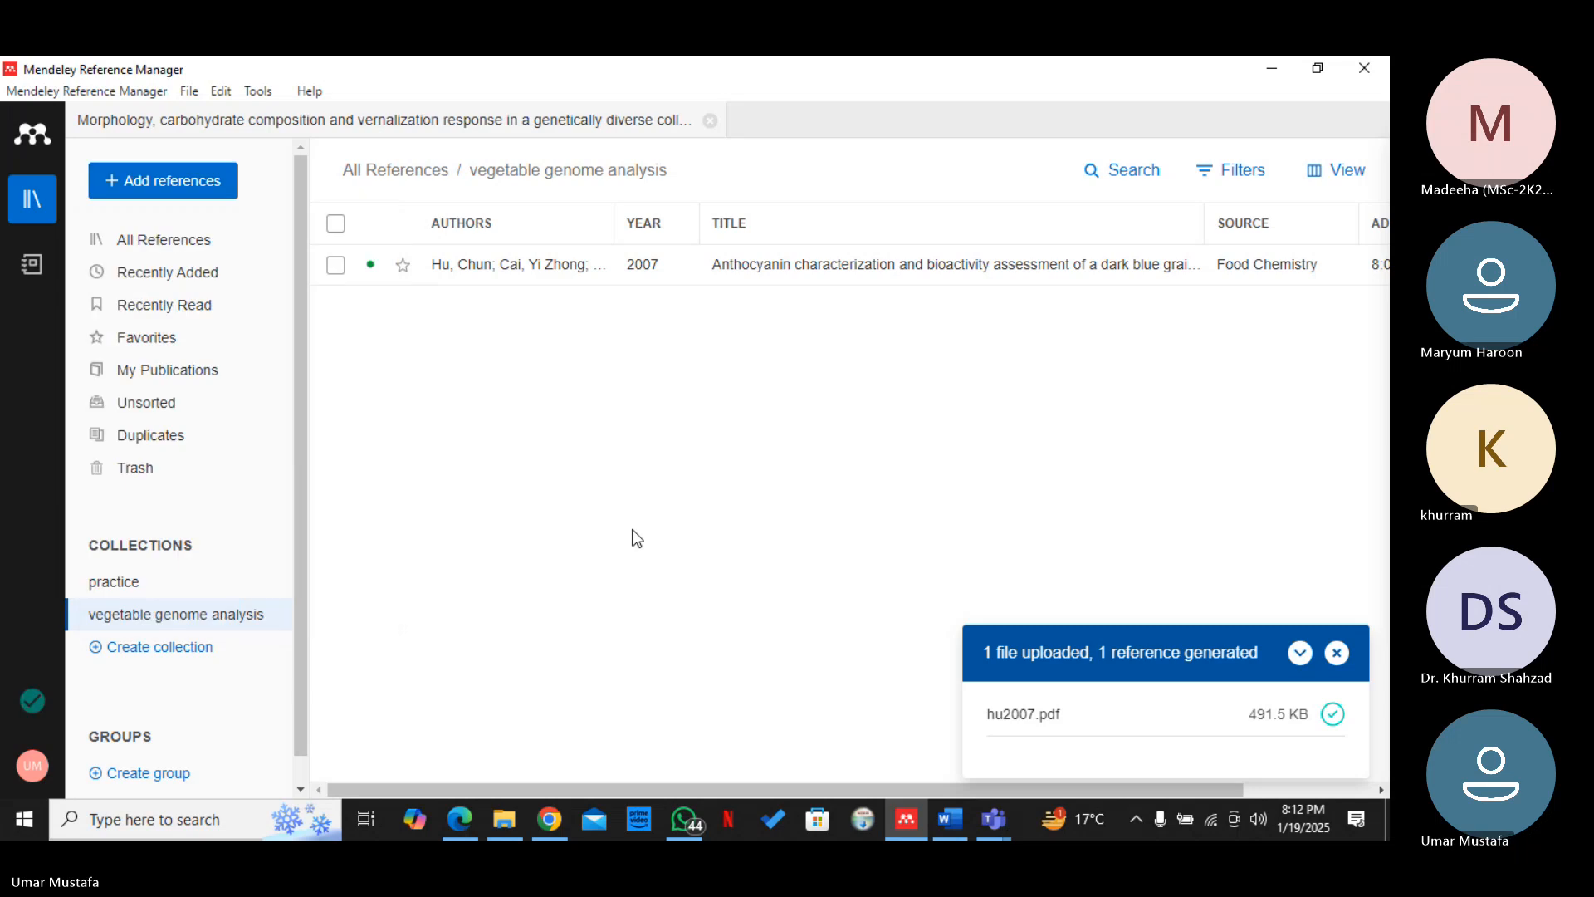
left_click(217, 286)
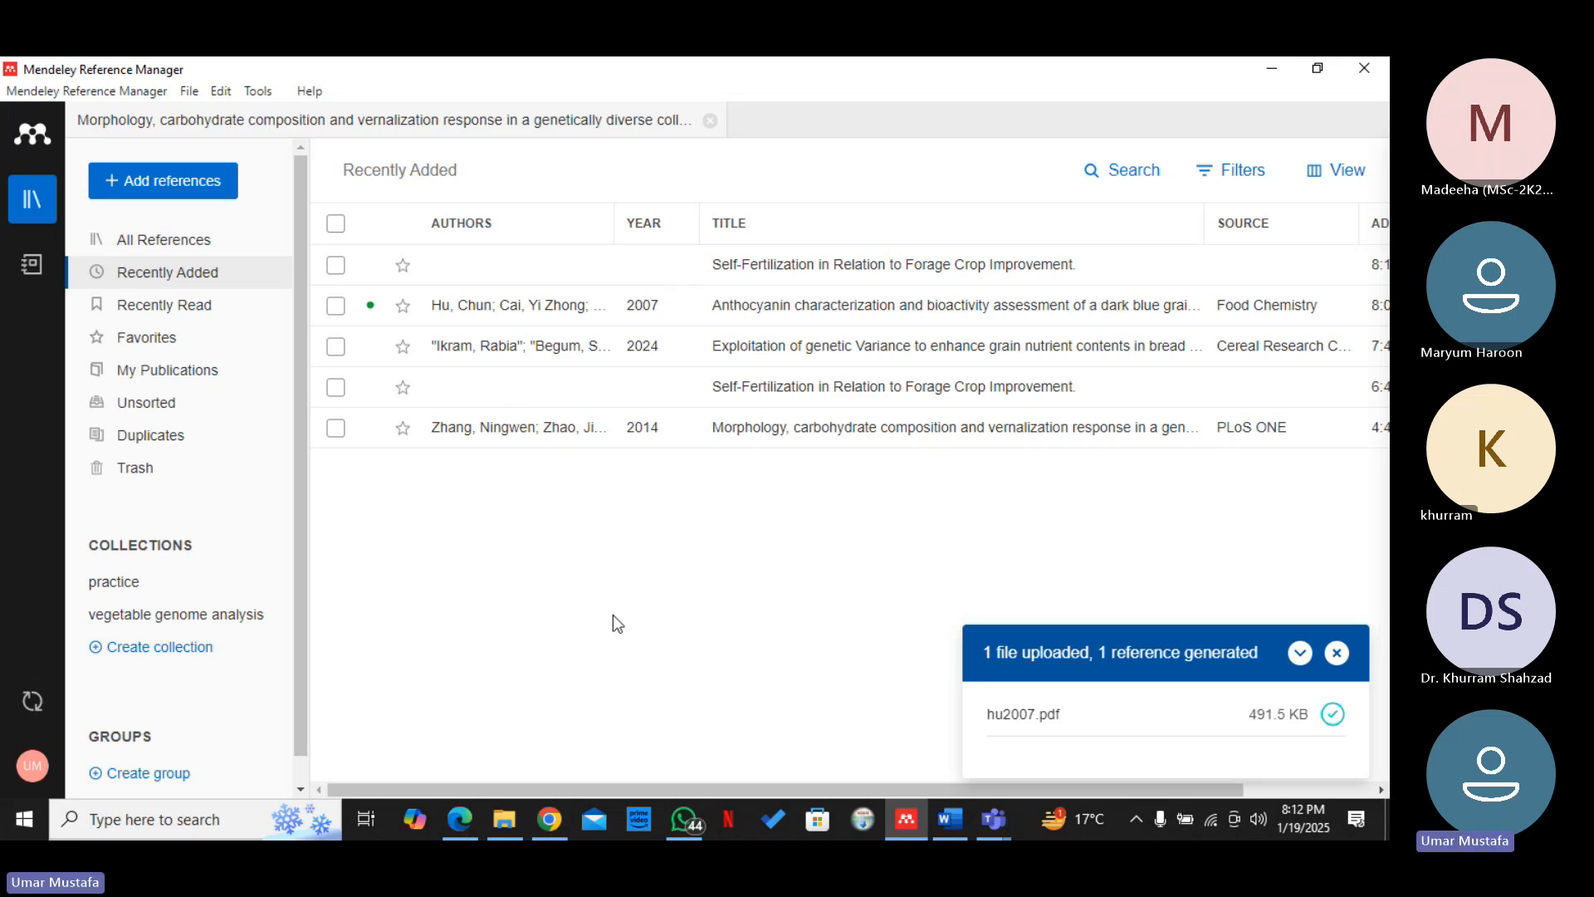
Start a manual journal article reference with the title "Exploitation of wheat genetics through molecular approaches"
left_click(196, 193)
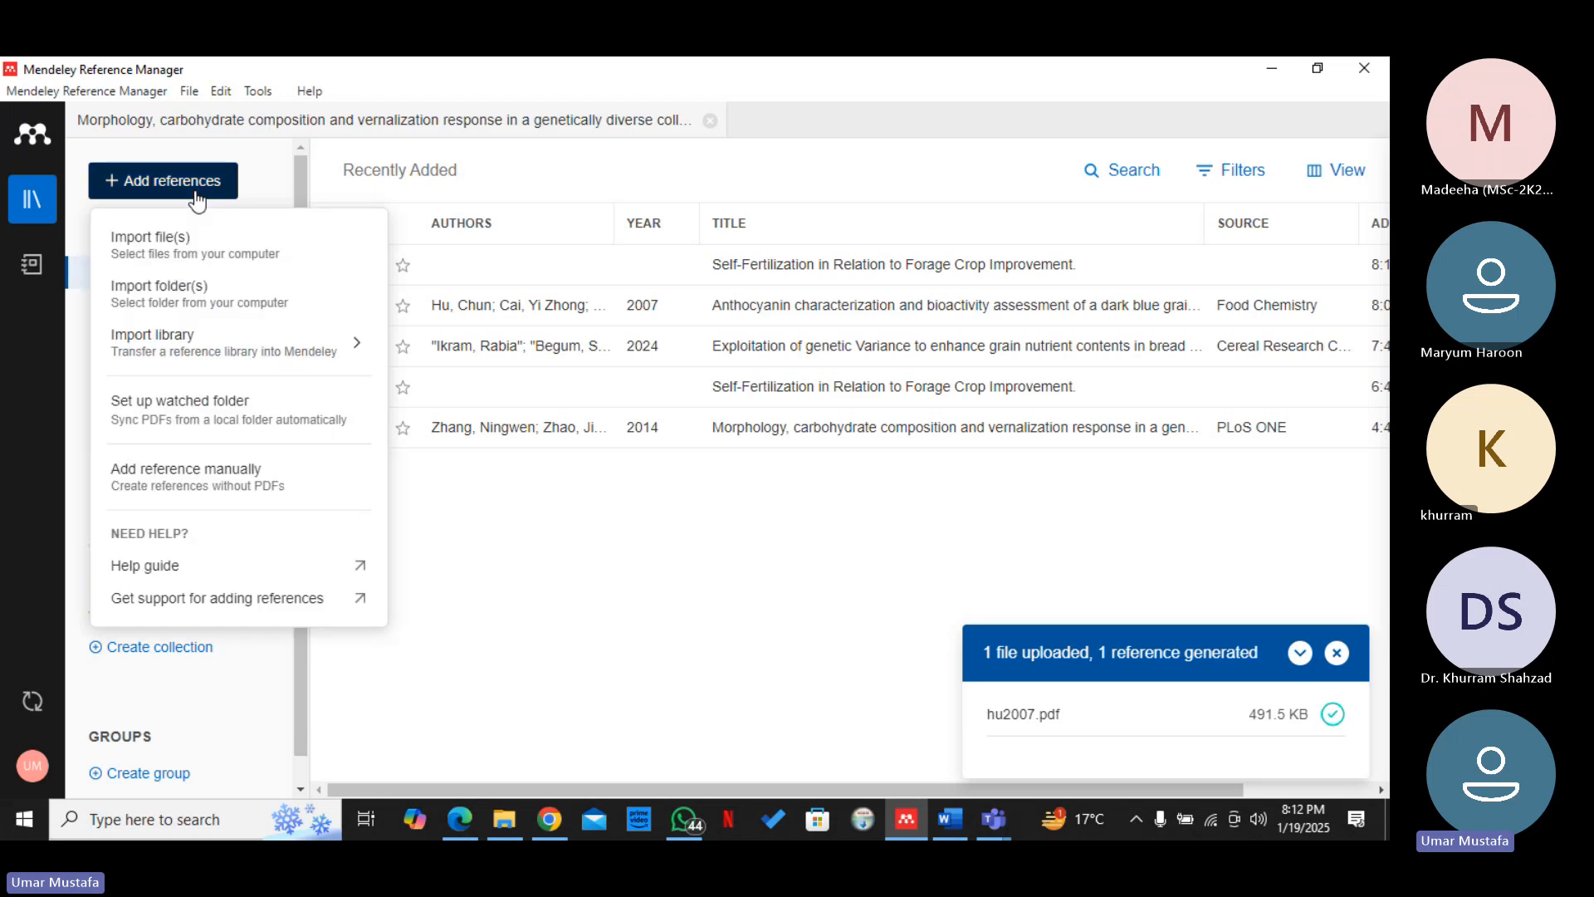
left_click(213, 490)
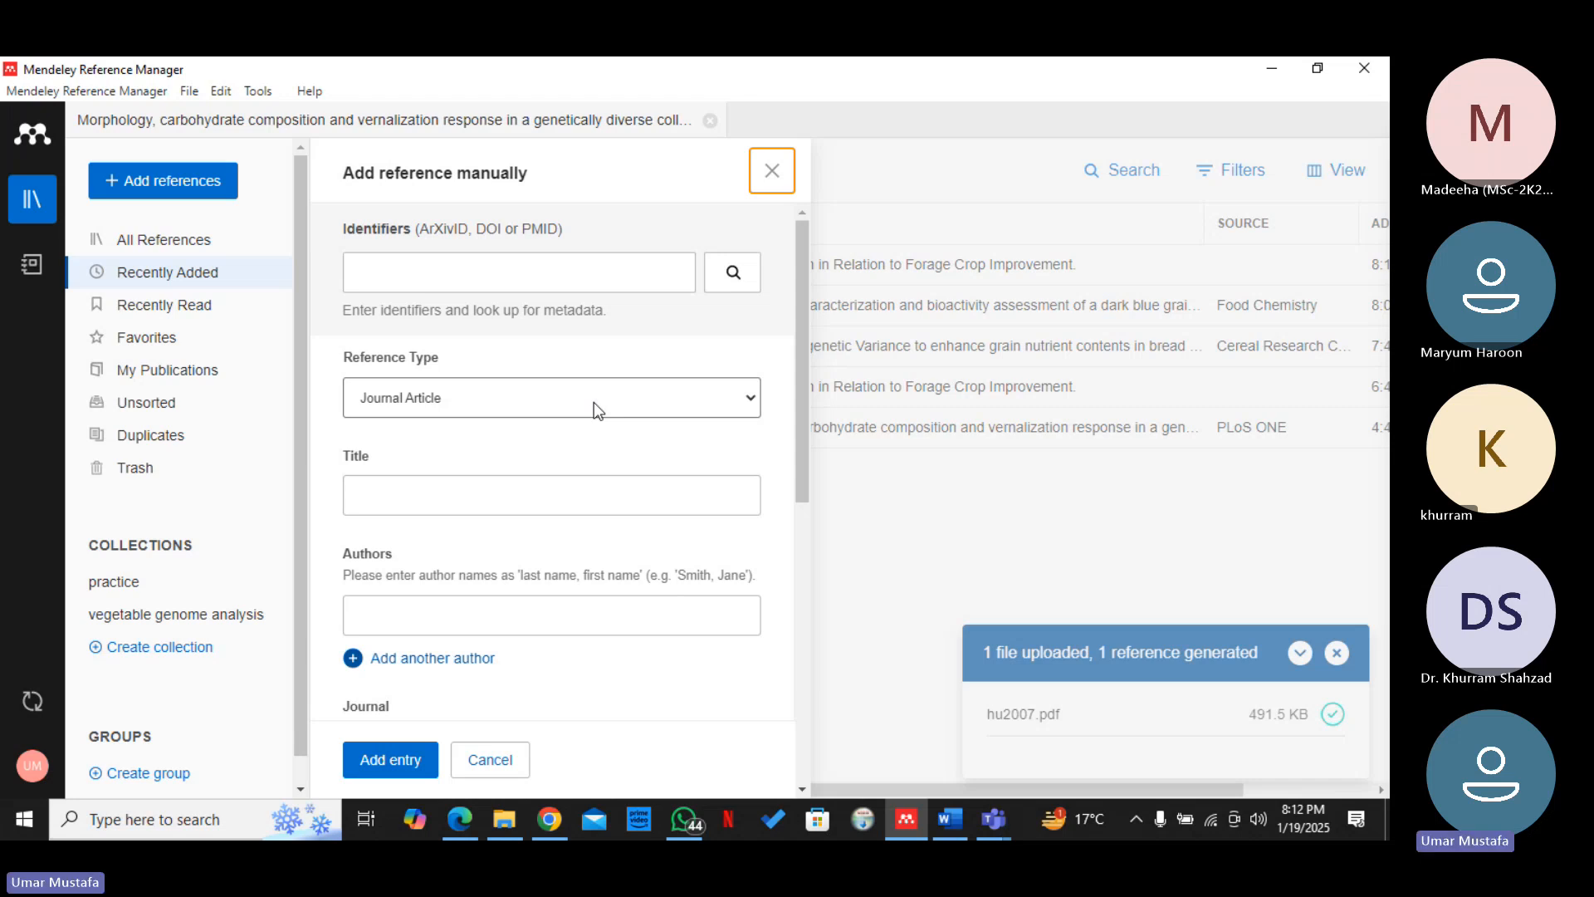
left_click(506, 498)
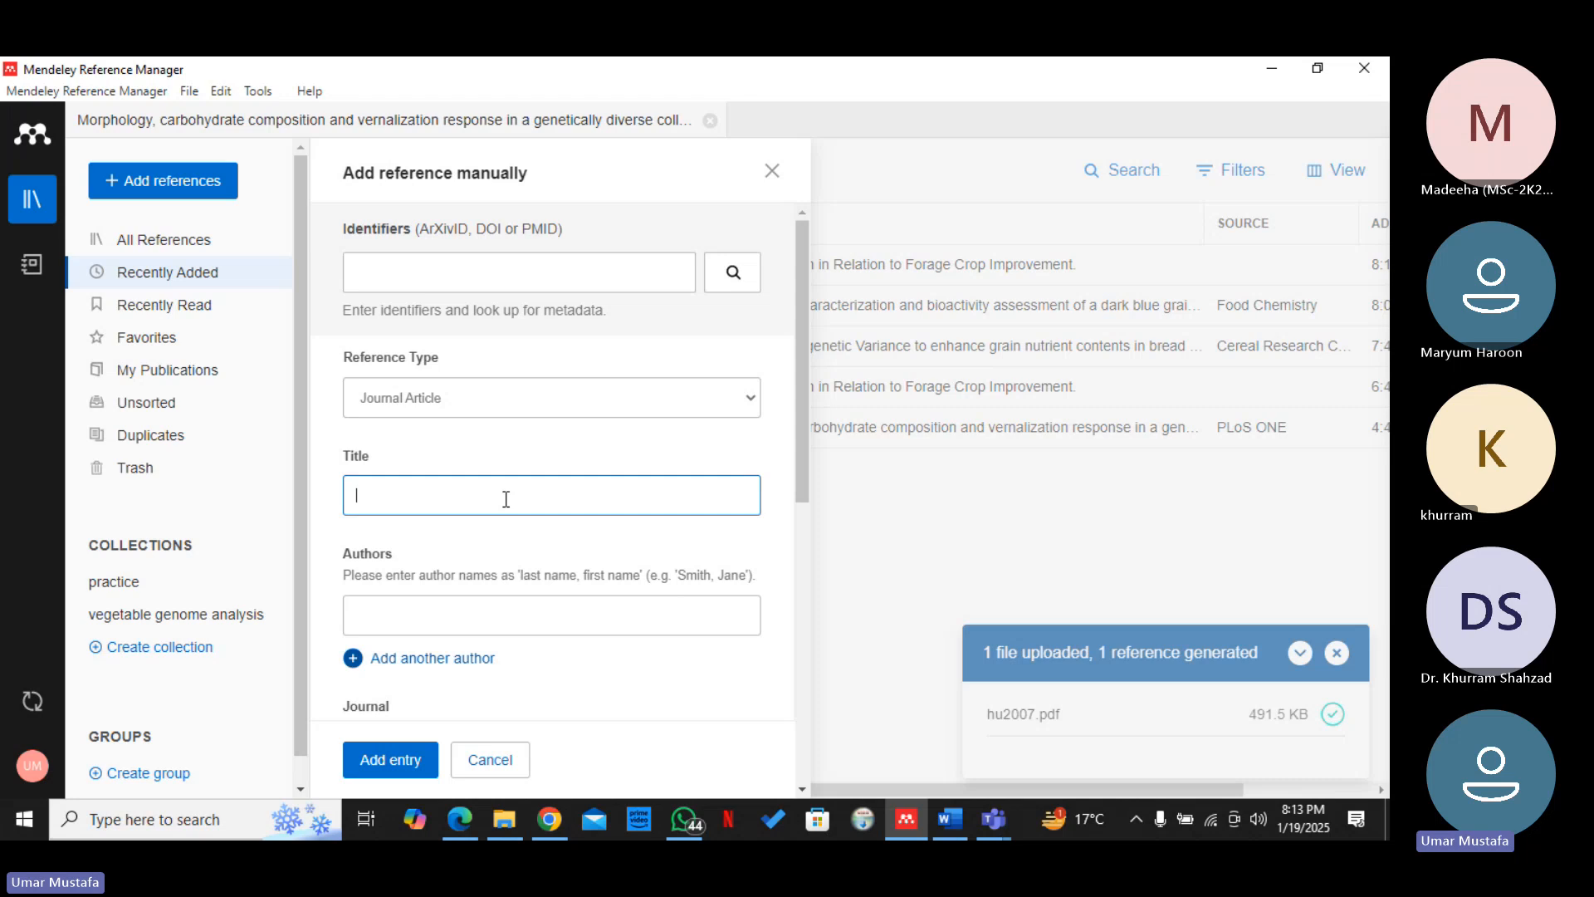
type("Ex")
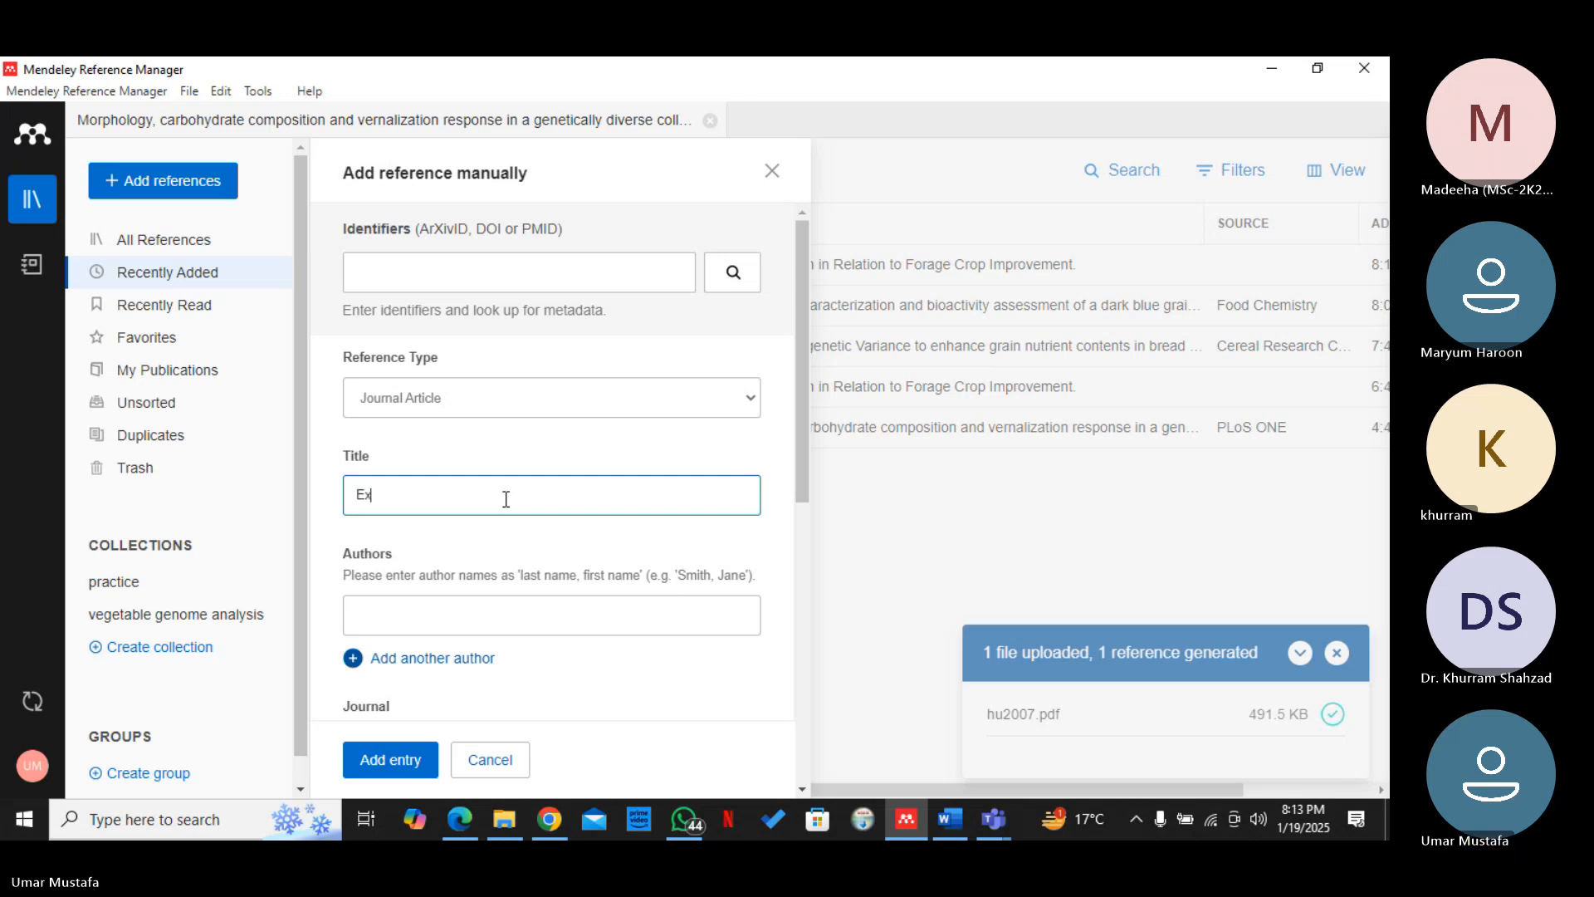
type("ploitation of wheat genetics through mol")
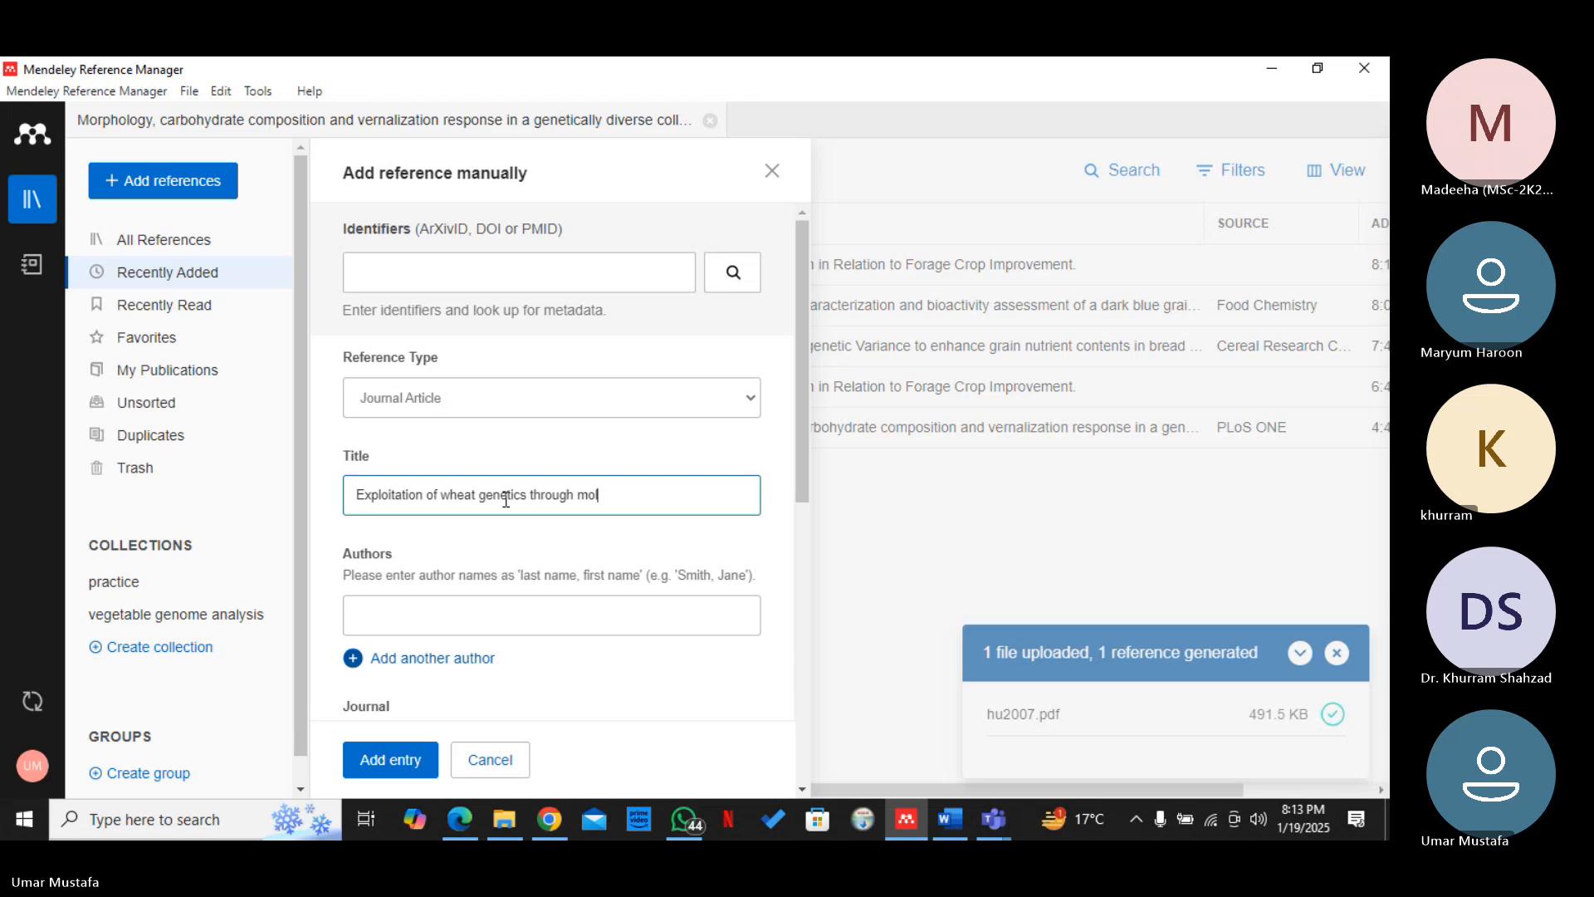
type("ecular approaches")
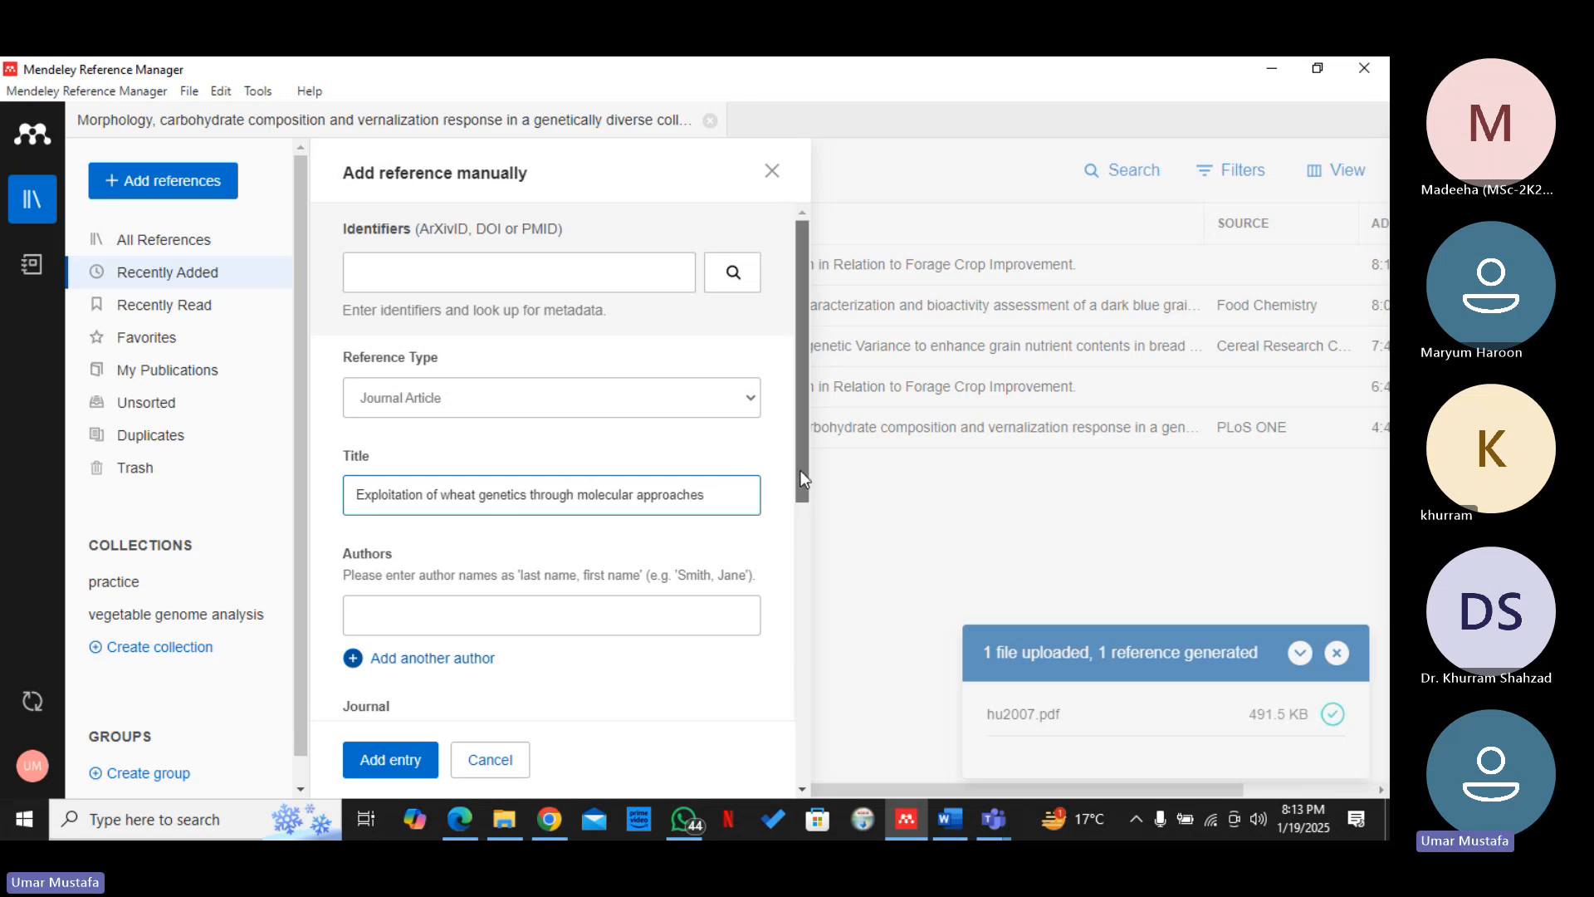
Enter the author's name in quotation marks as last name, first name, and add a second, empty author field
left_click_drag(800, 470, 802, 490)
left_click(612, 569)
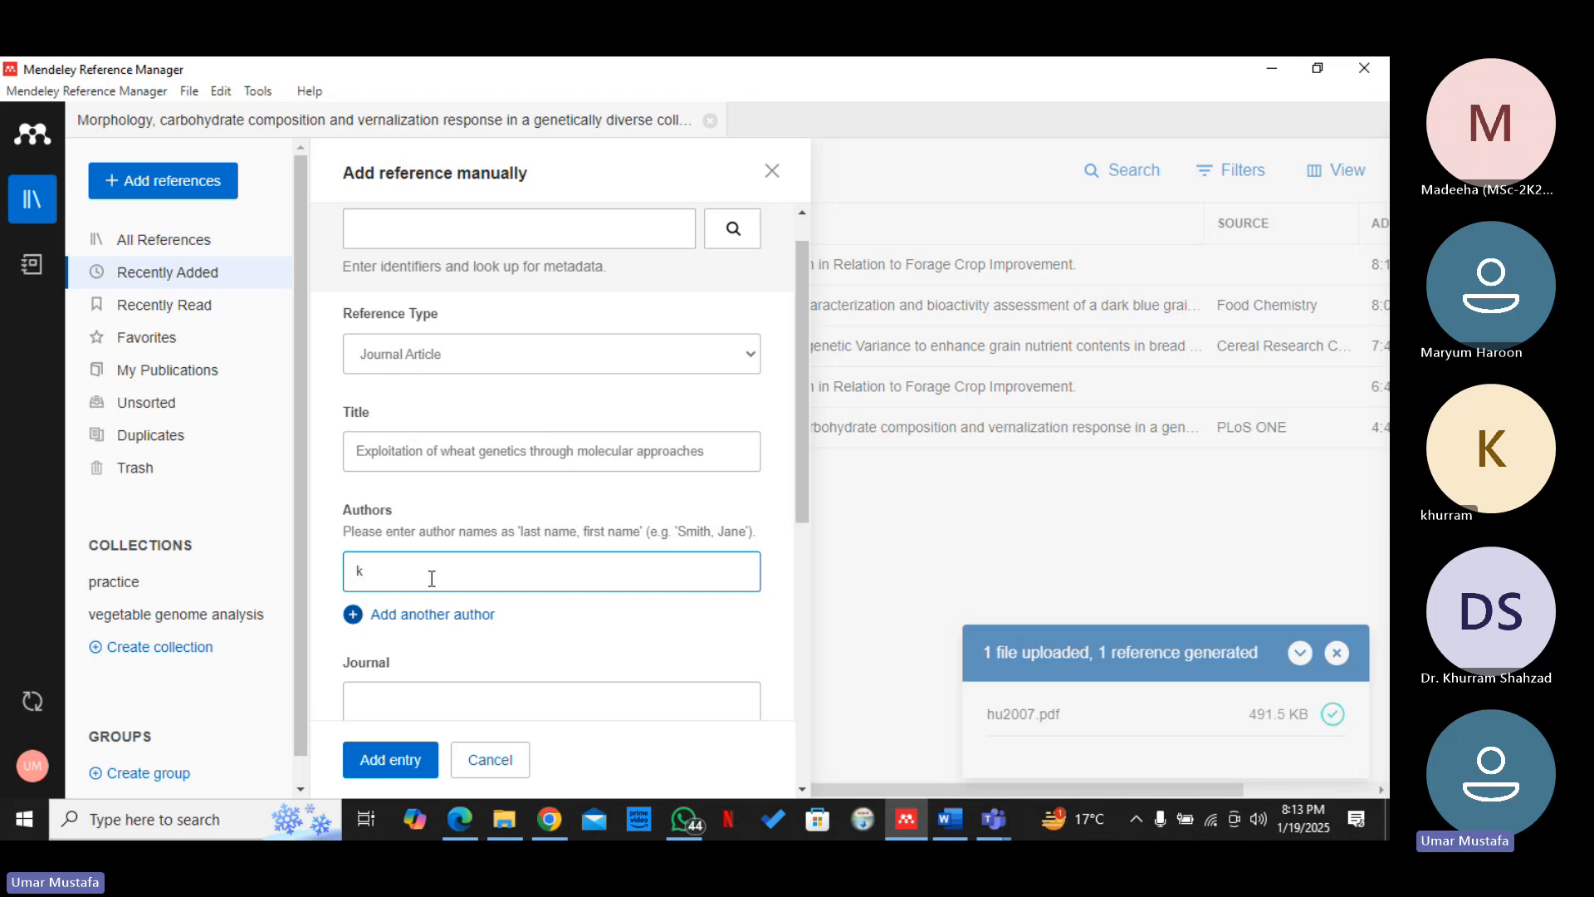
key("BackSpace")
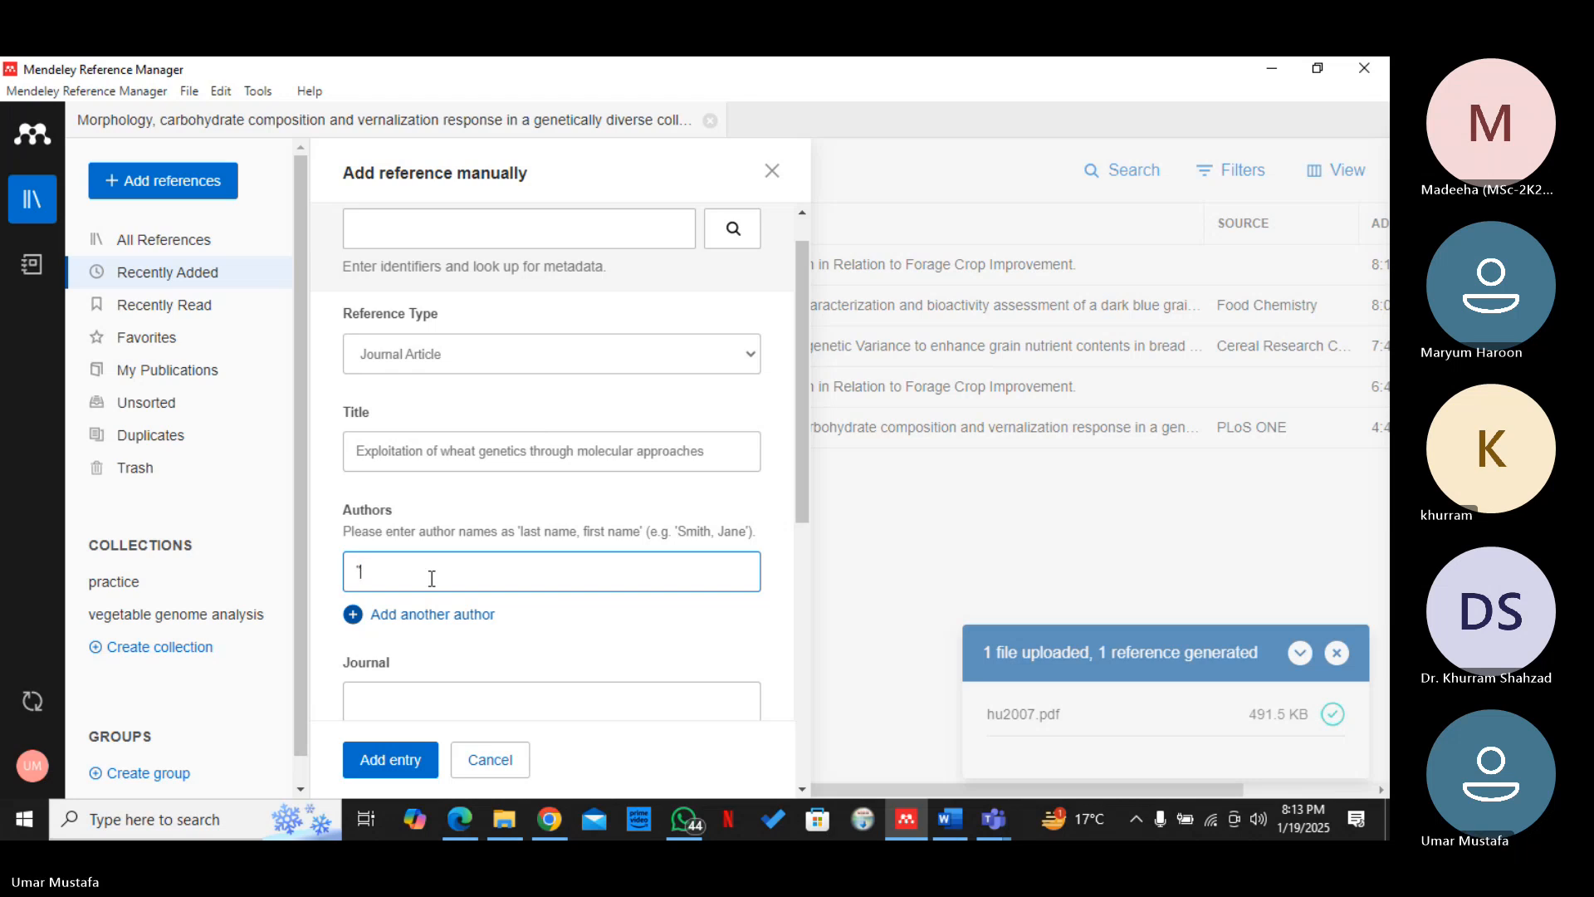
type("Khan")
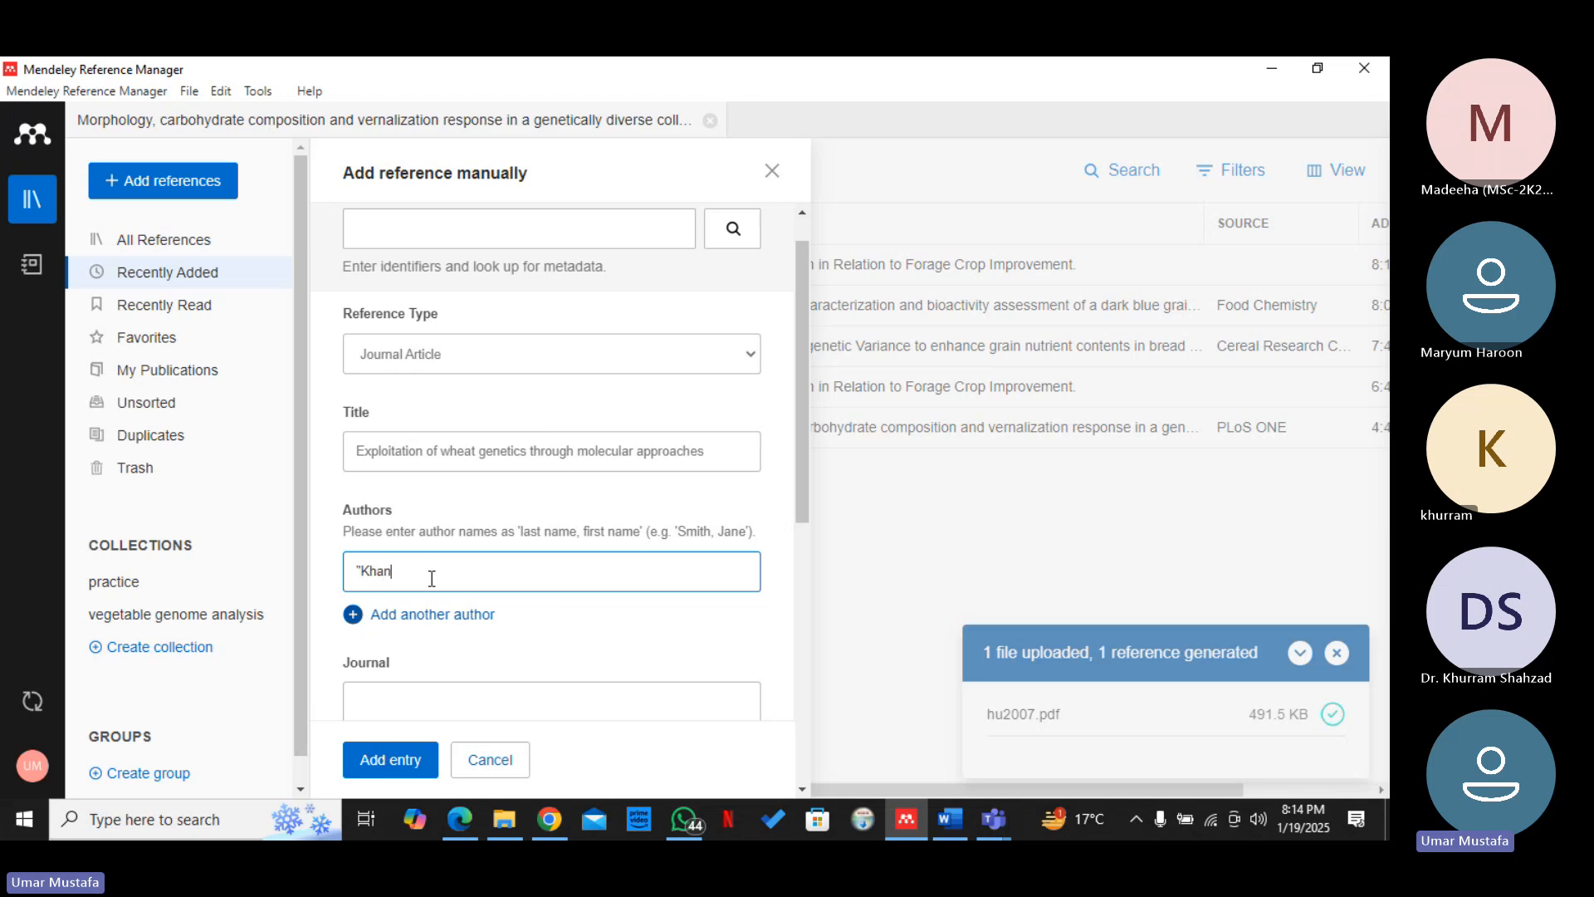
type("<")
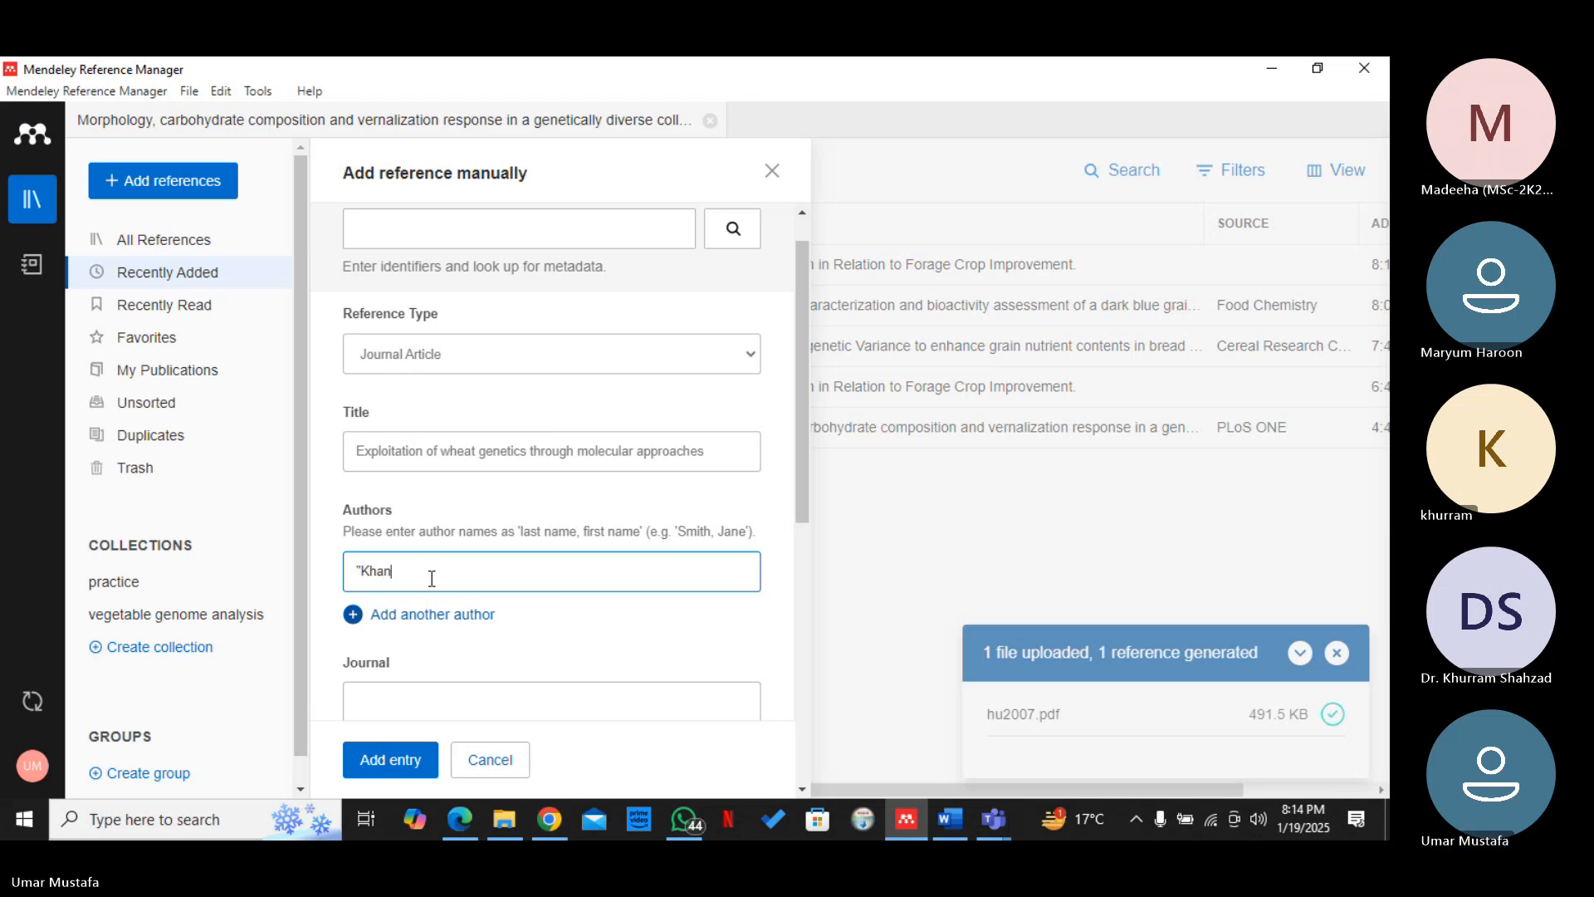
type(" N")
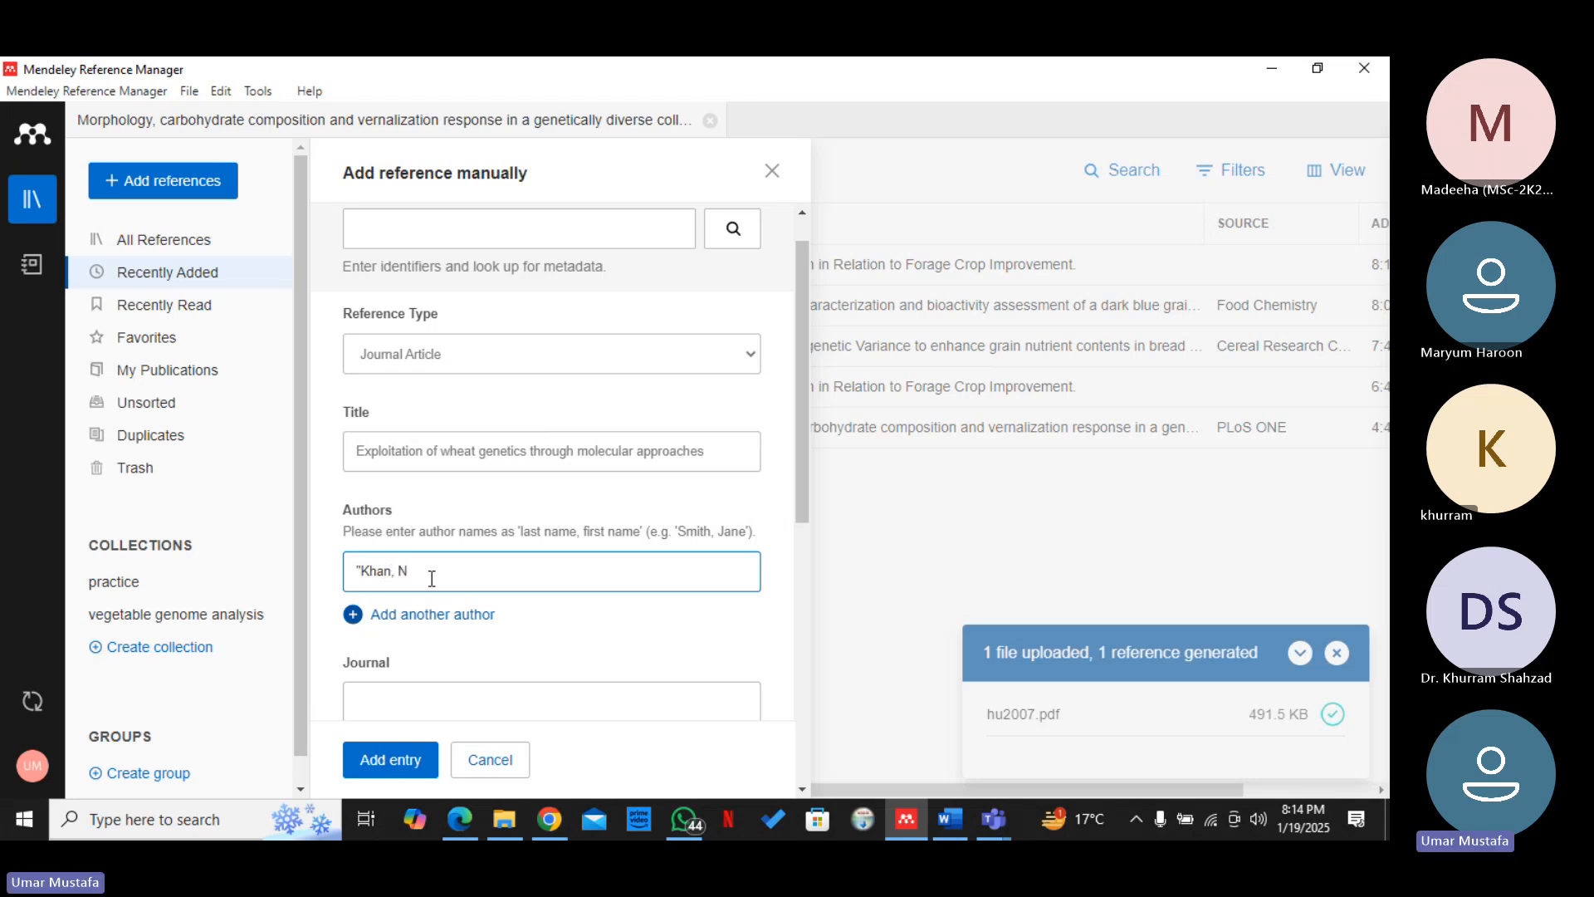
type("asr")
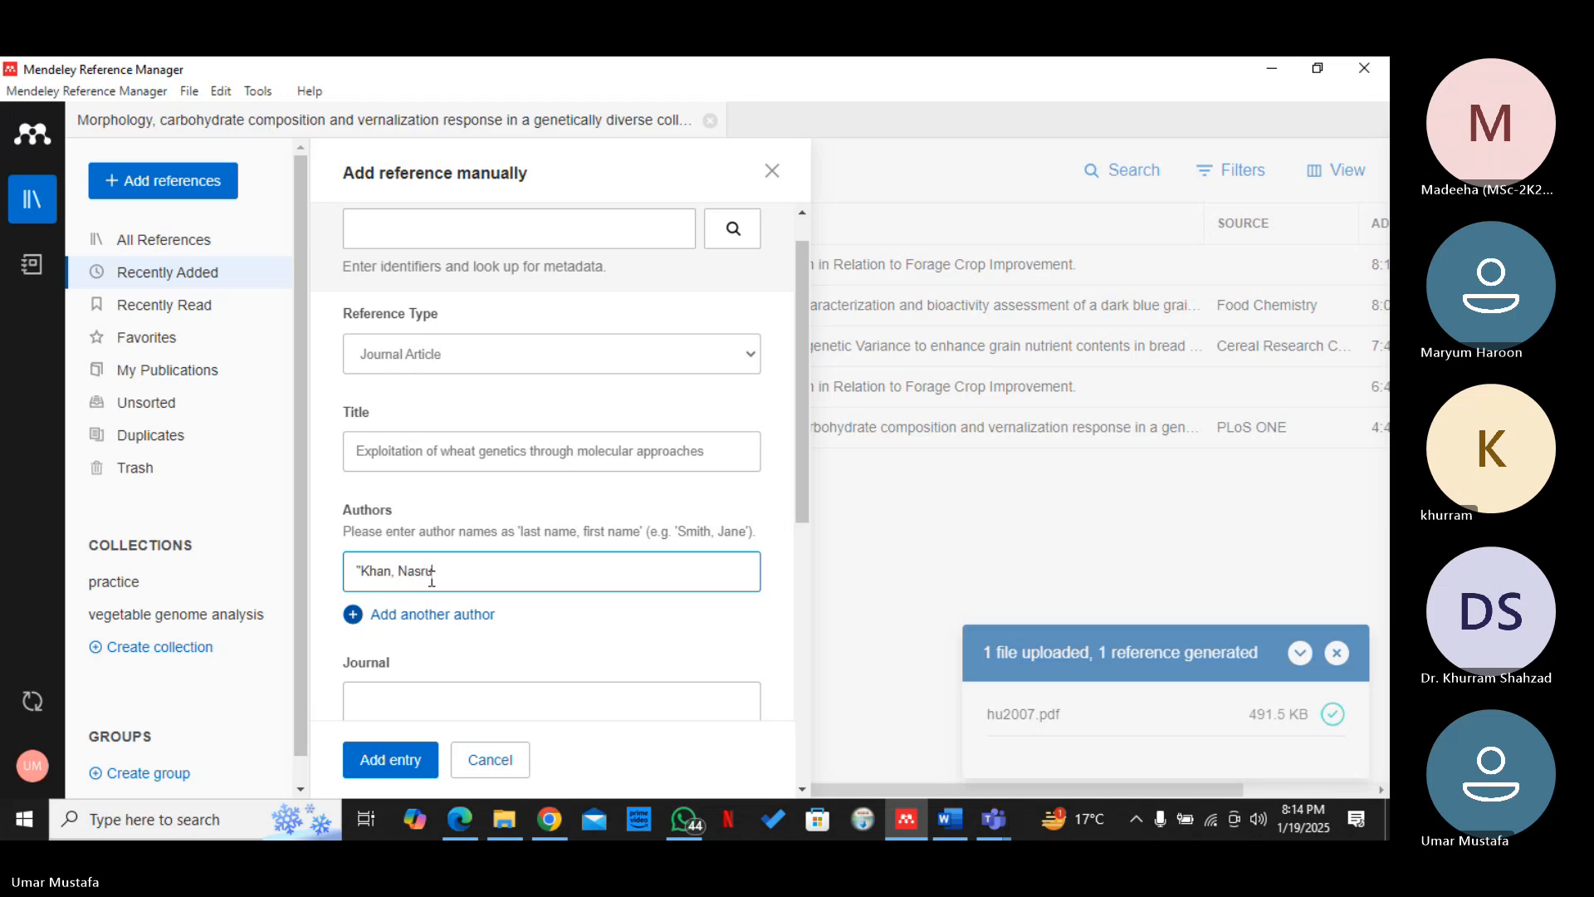
type("ullah'")
left_click(427, 614)
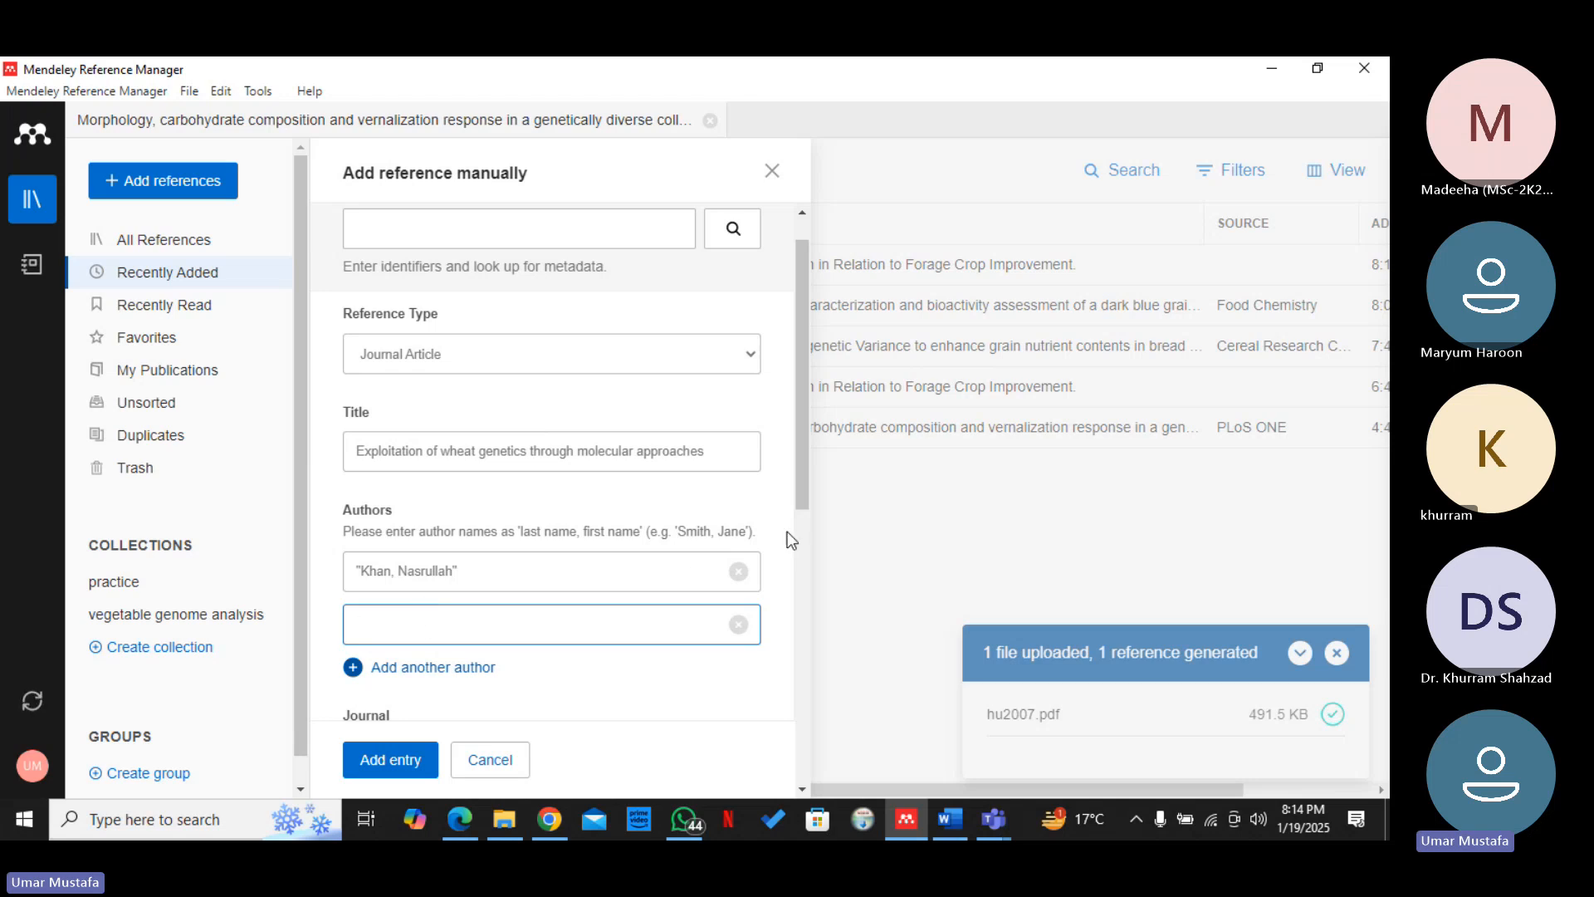
Set the journal name to "Cereal Crop Cumunication"
left_click_drag(802, 509, 803, 581)
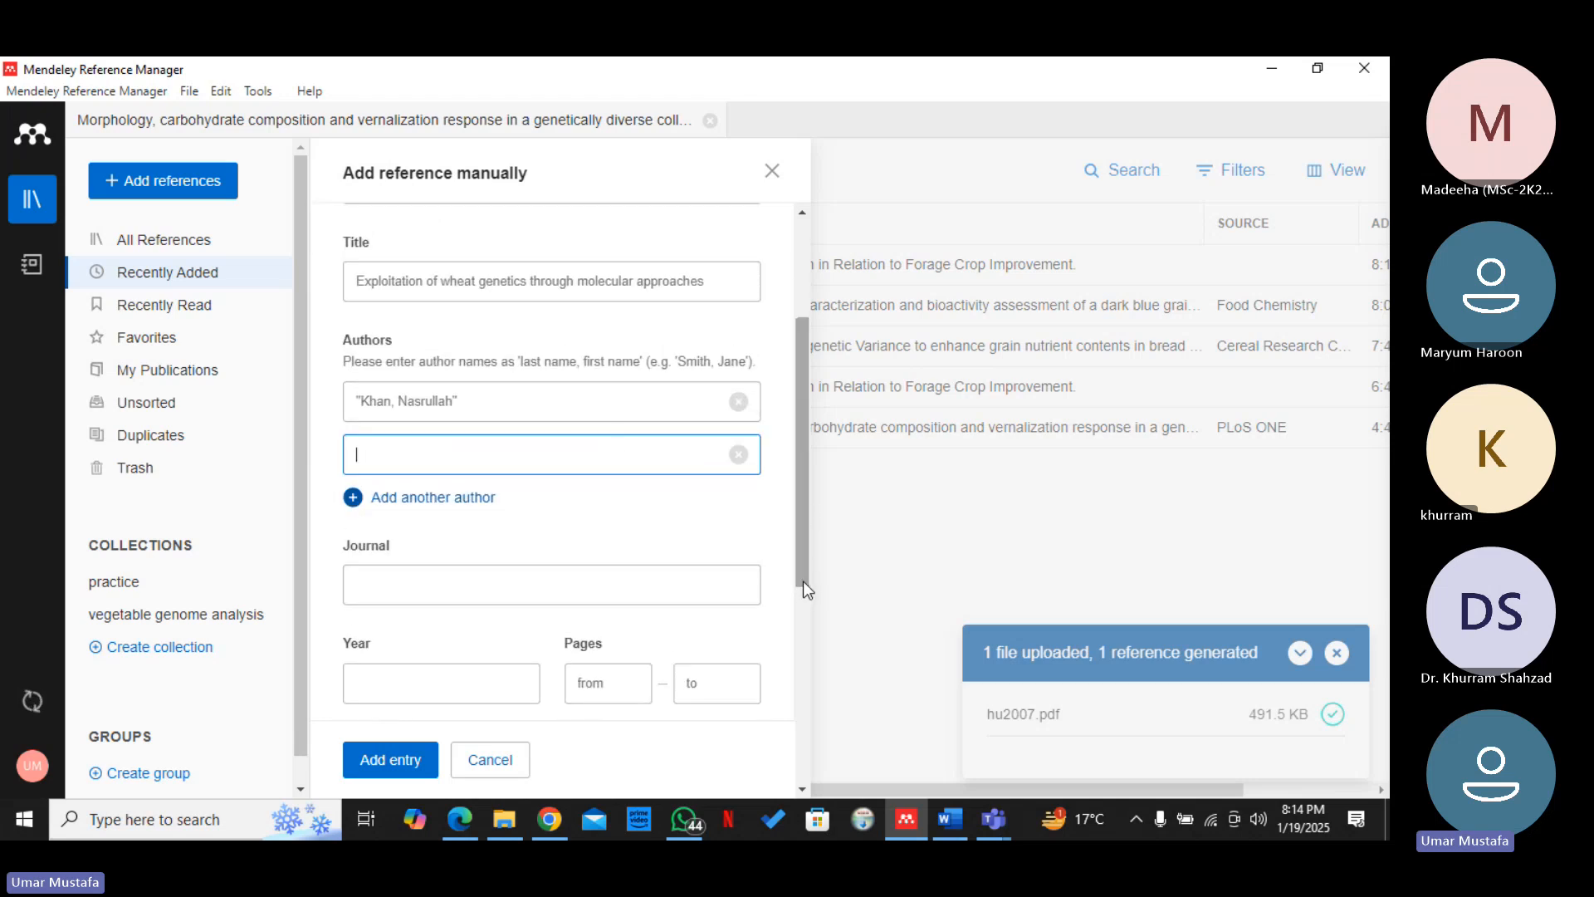
left_click(516, 593)
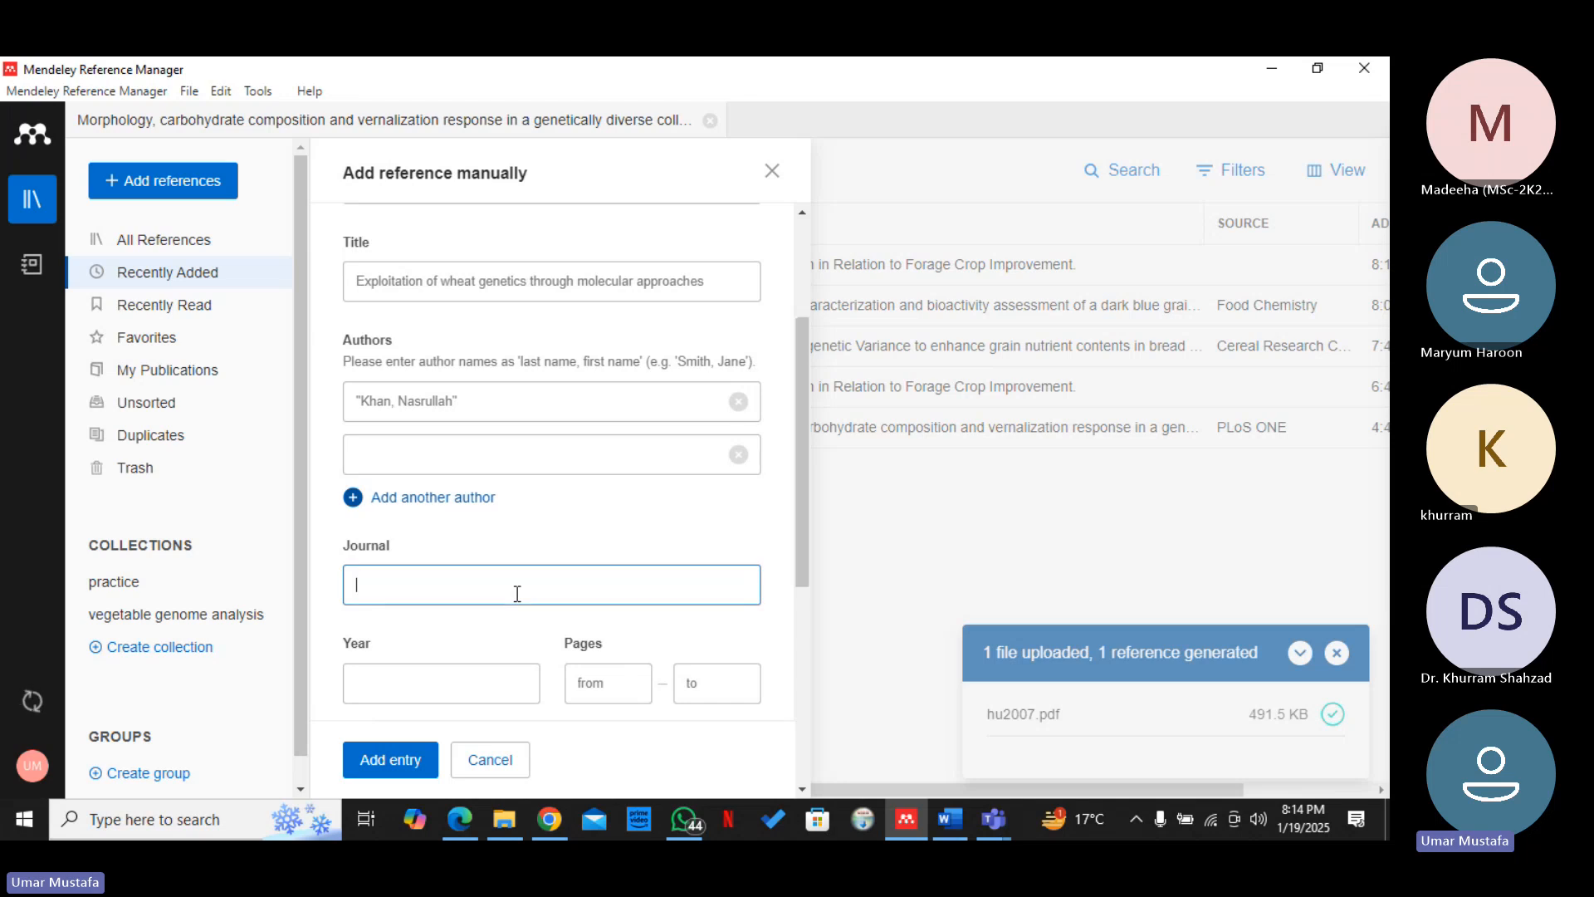
type("Cereal Crop ")
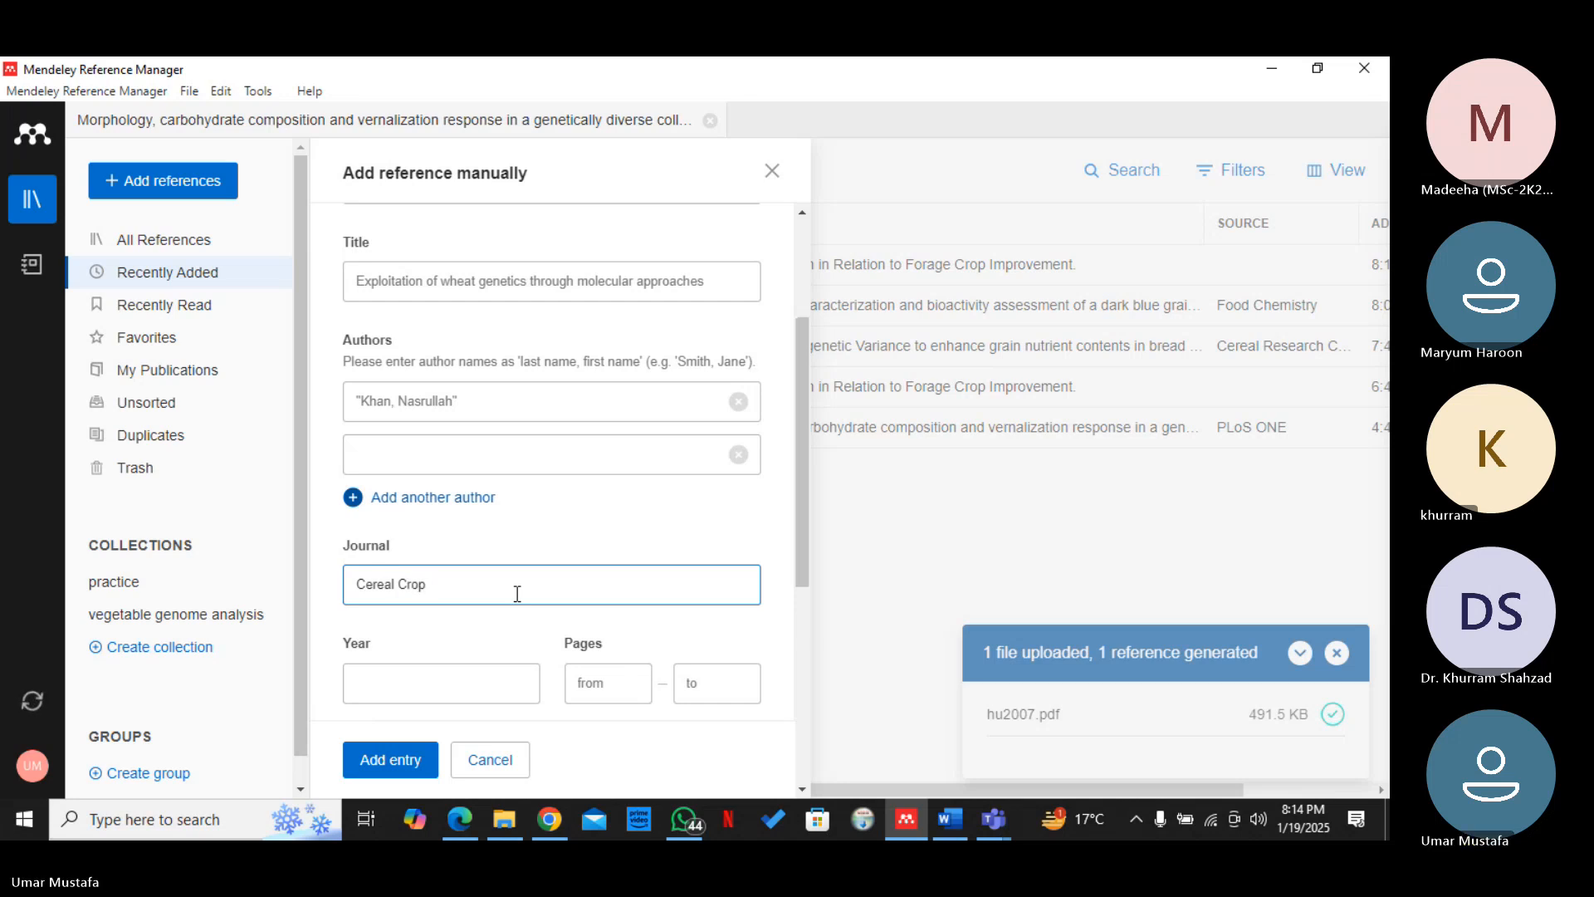
type("Cumun")
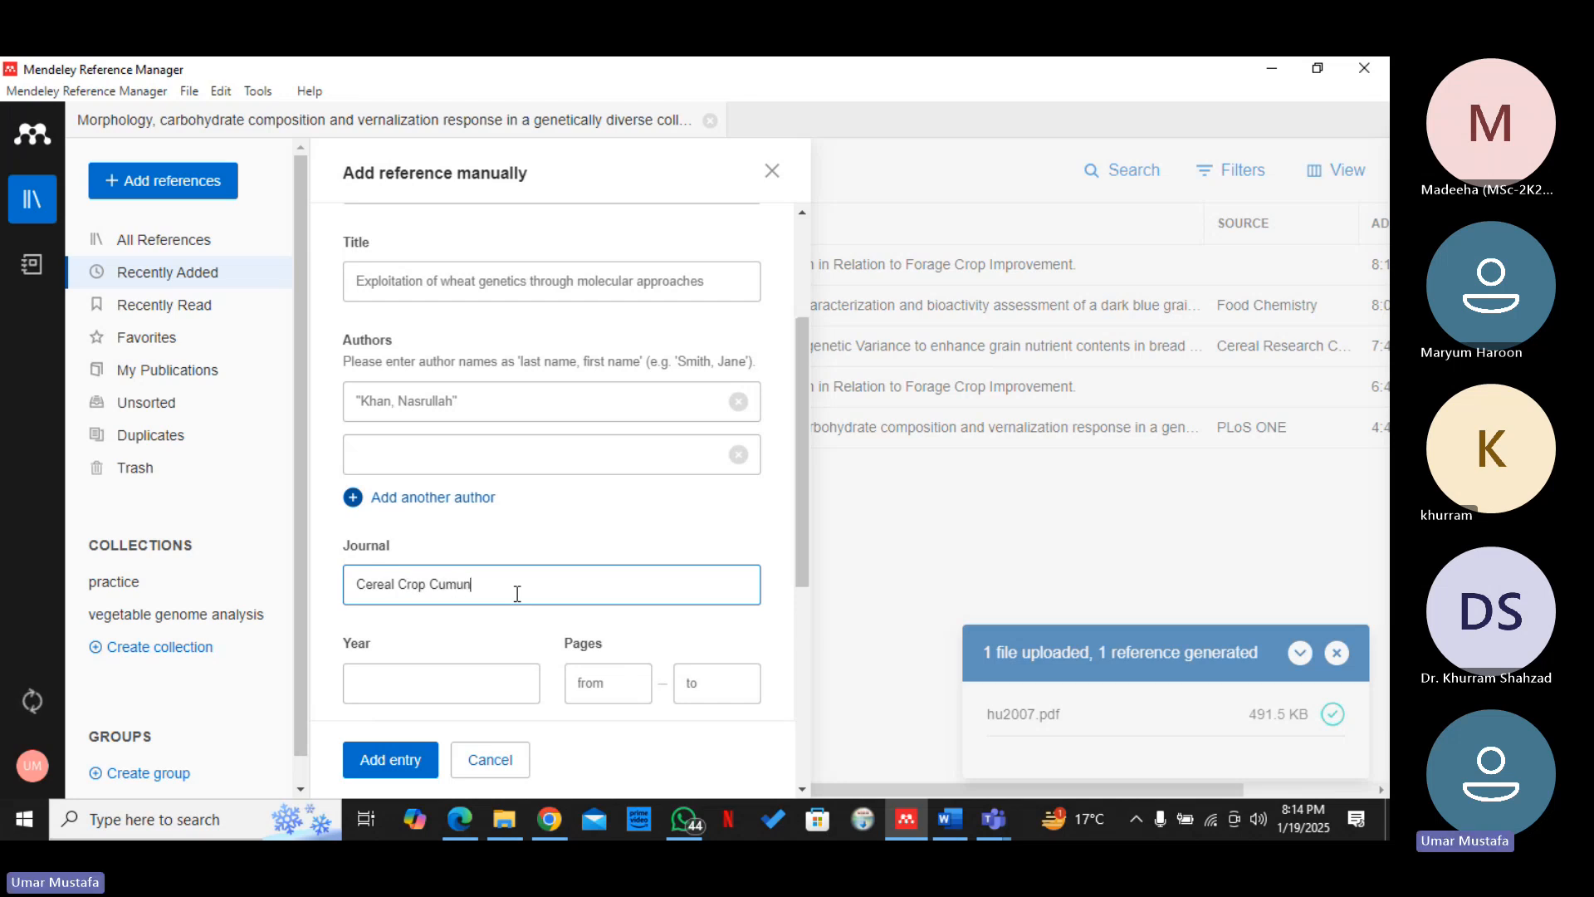
type("icat")
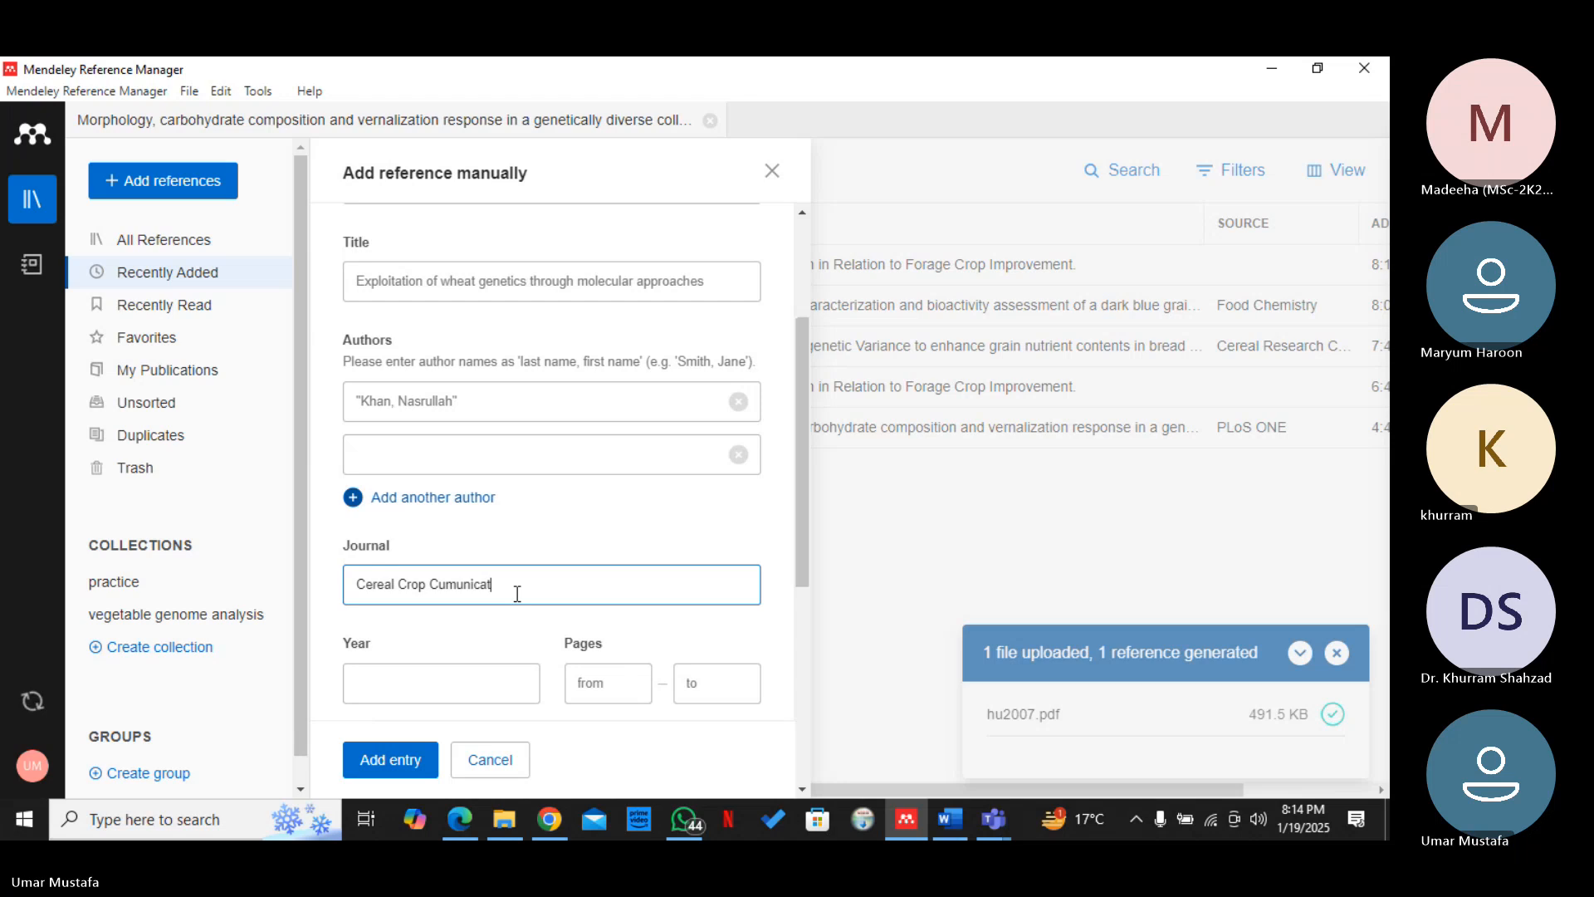
type("ion")
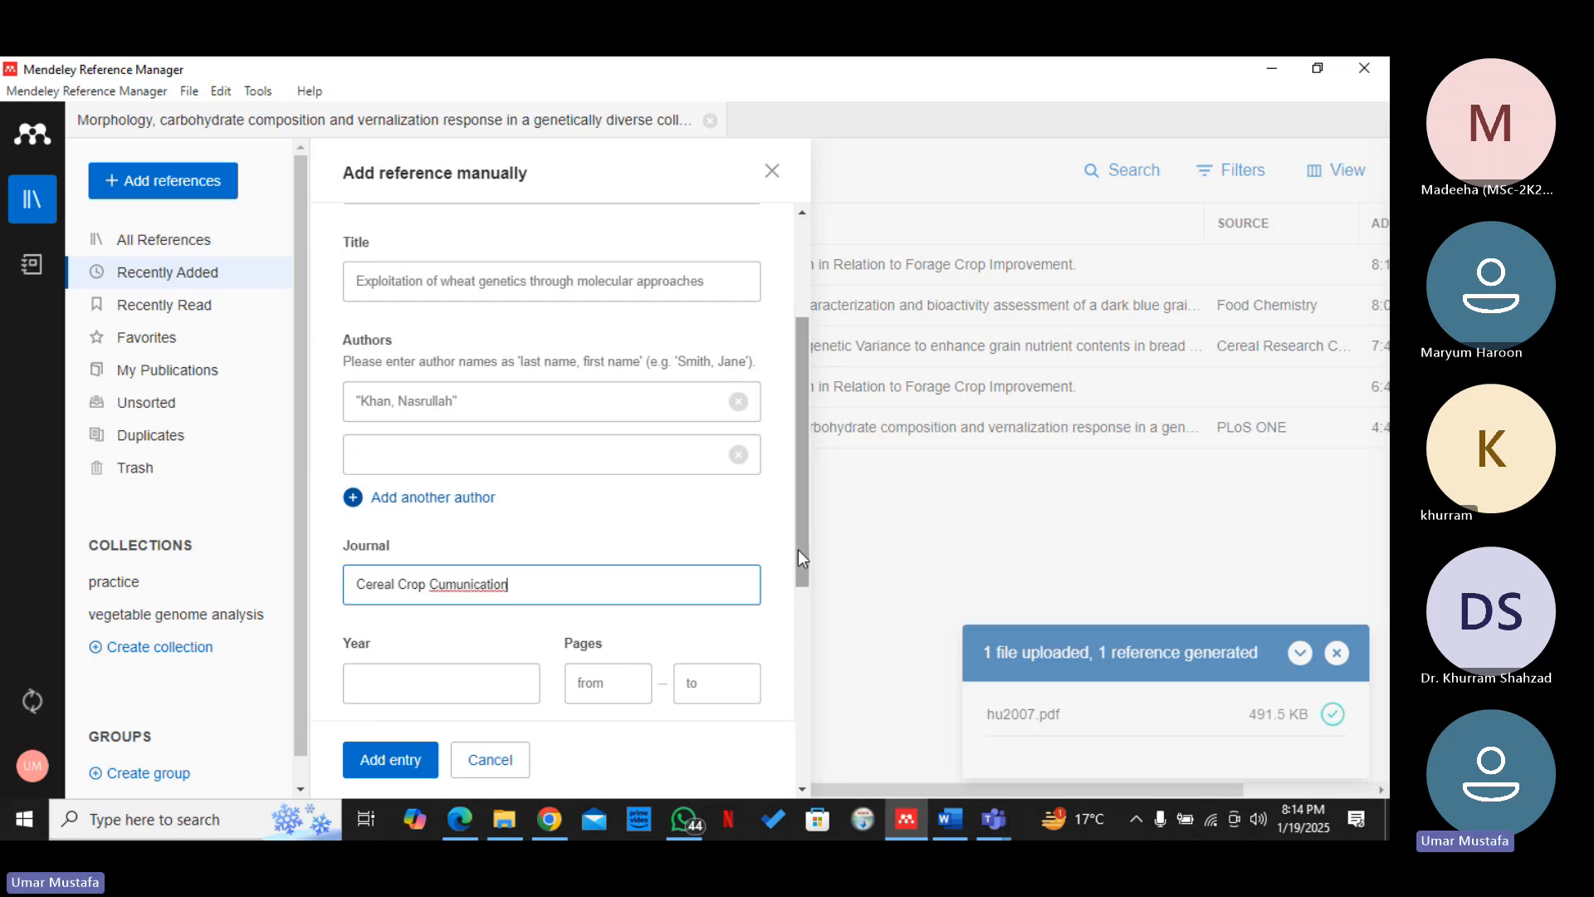
Set the publication year to 2024
left_click_drag(799, 560, 800, 616)
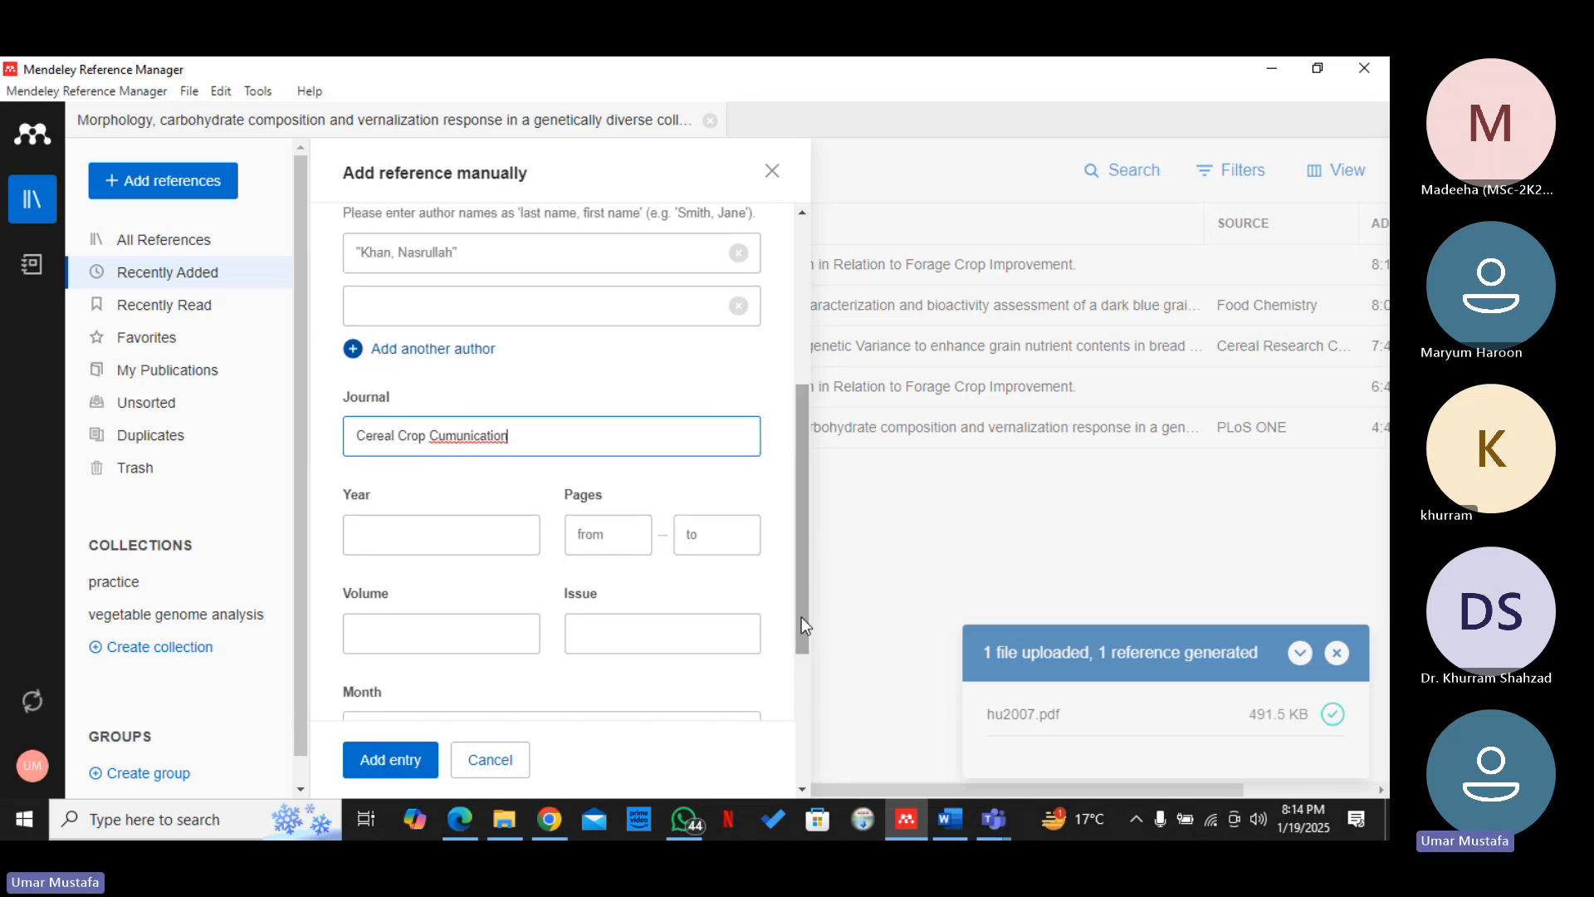
left_click(514, 534)
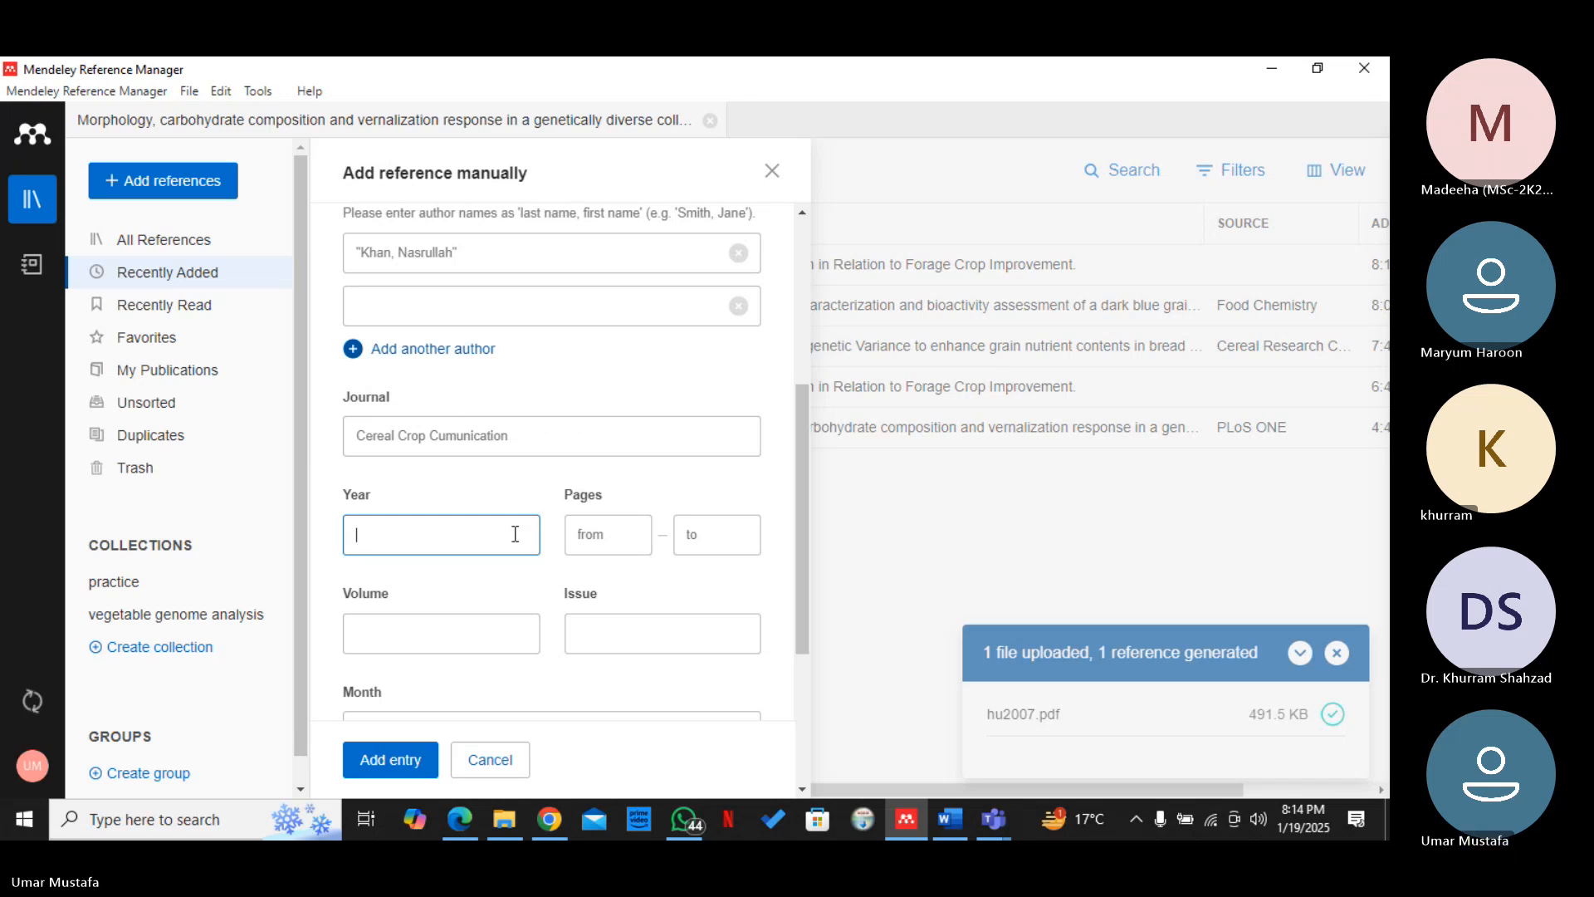
type("2o")
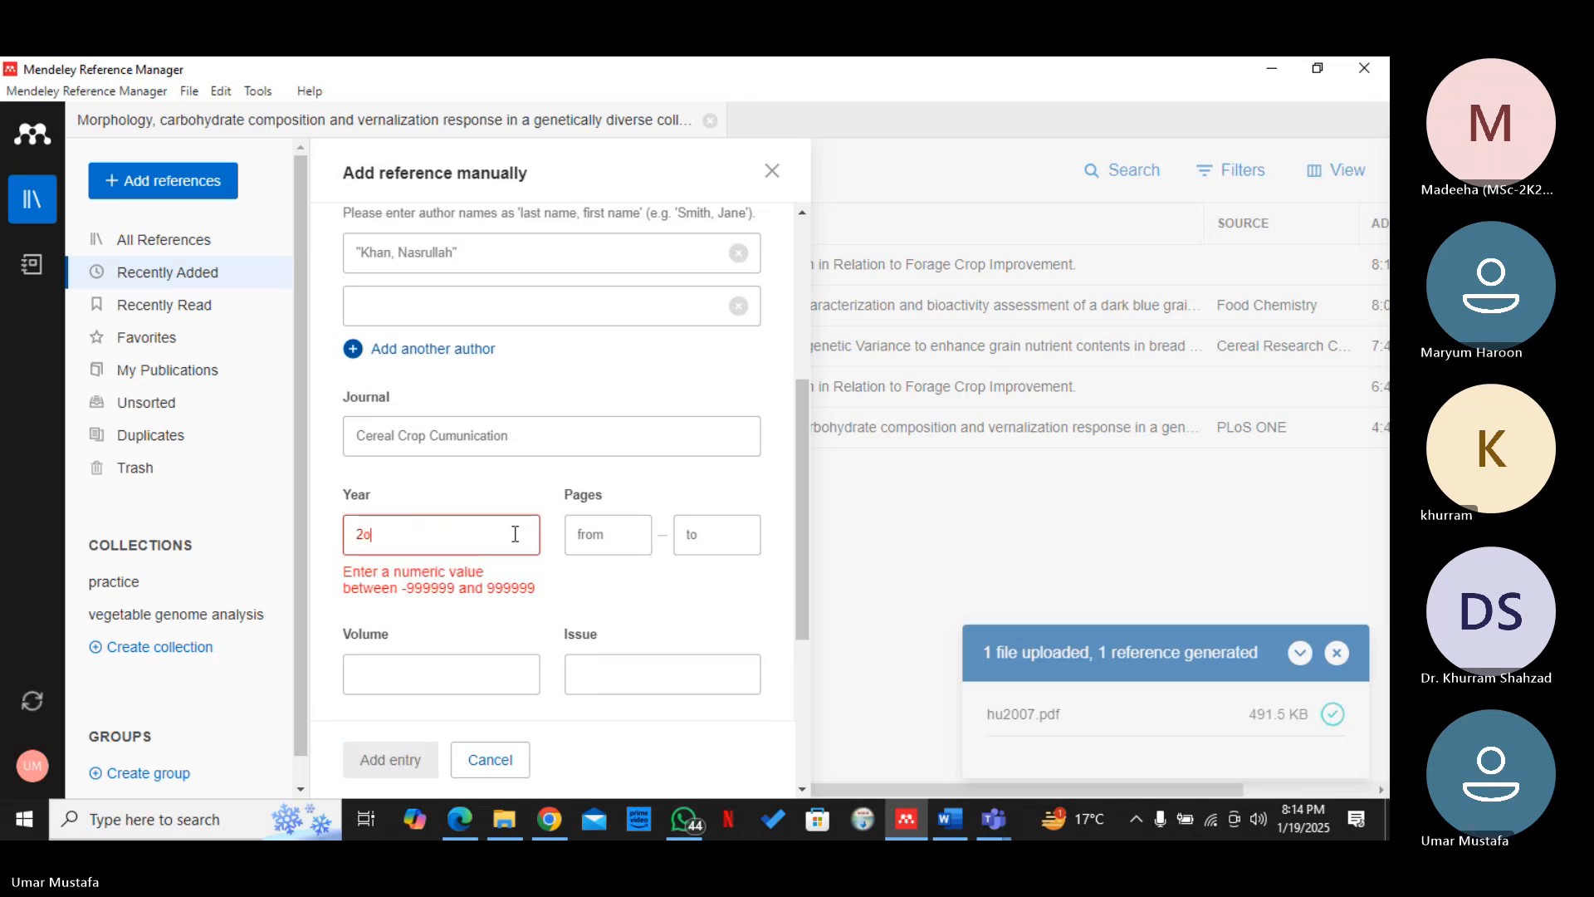
key("BackSpace")
type("024")
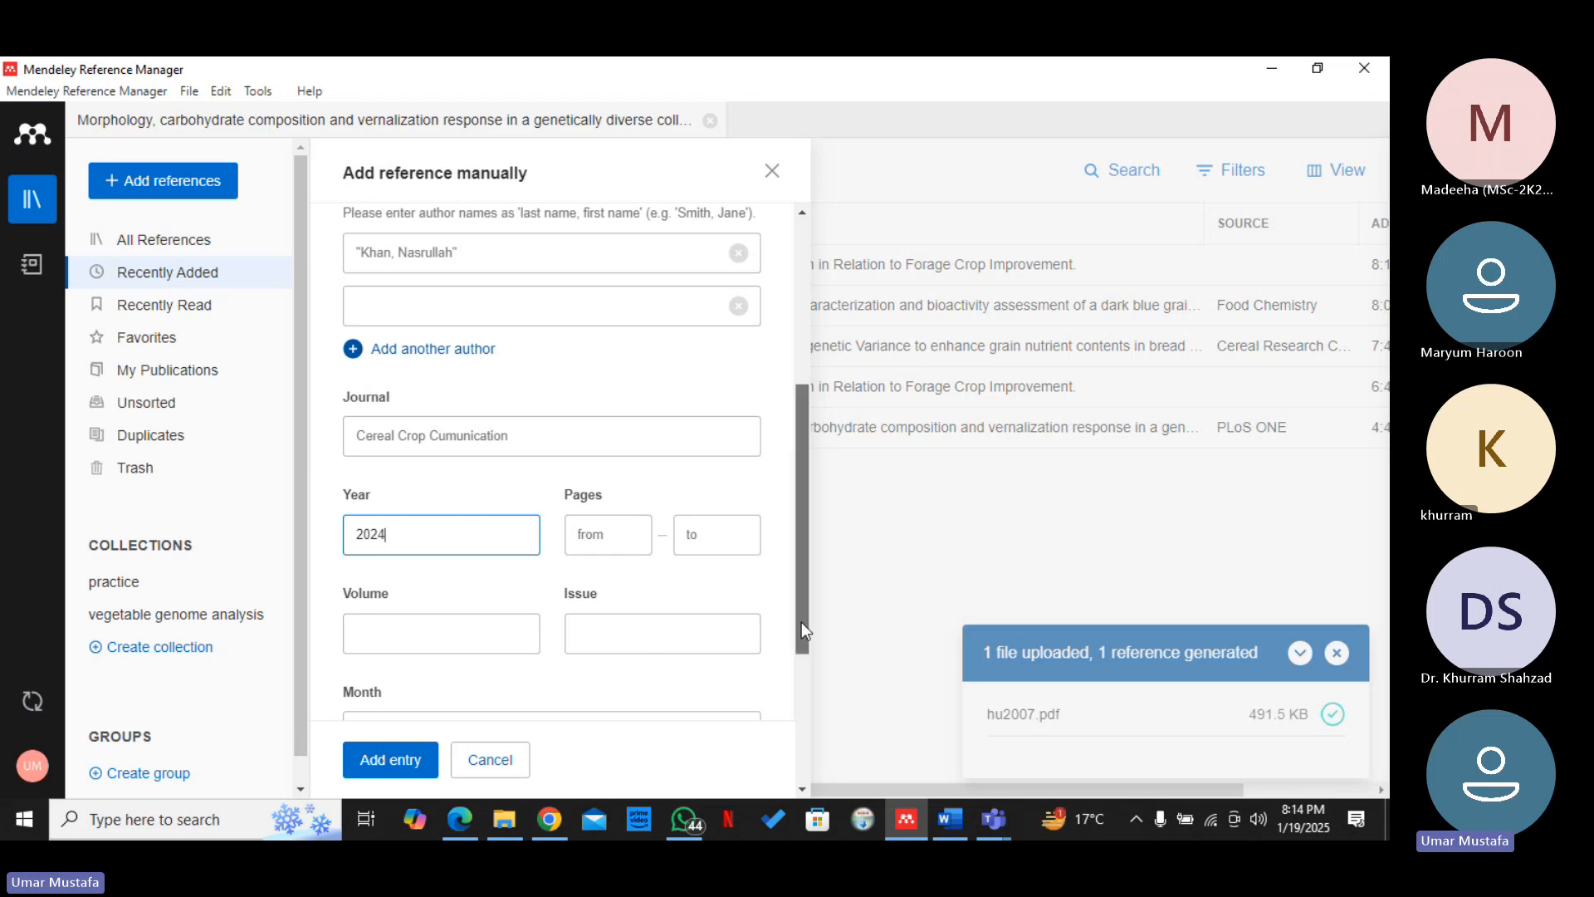
Save the manual entry and file the new wheat genetics reference in the "vegetable genome analysis" collection
scroll(801, 621, "down", 2)
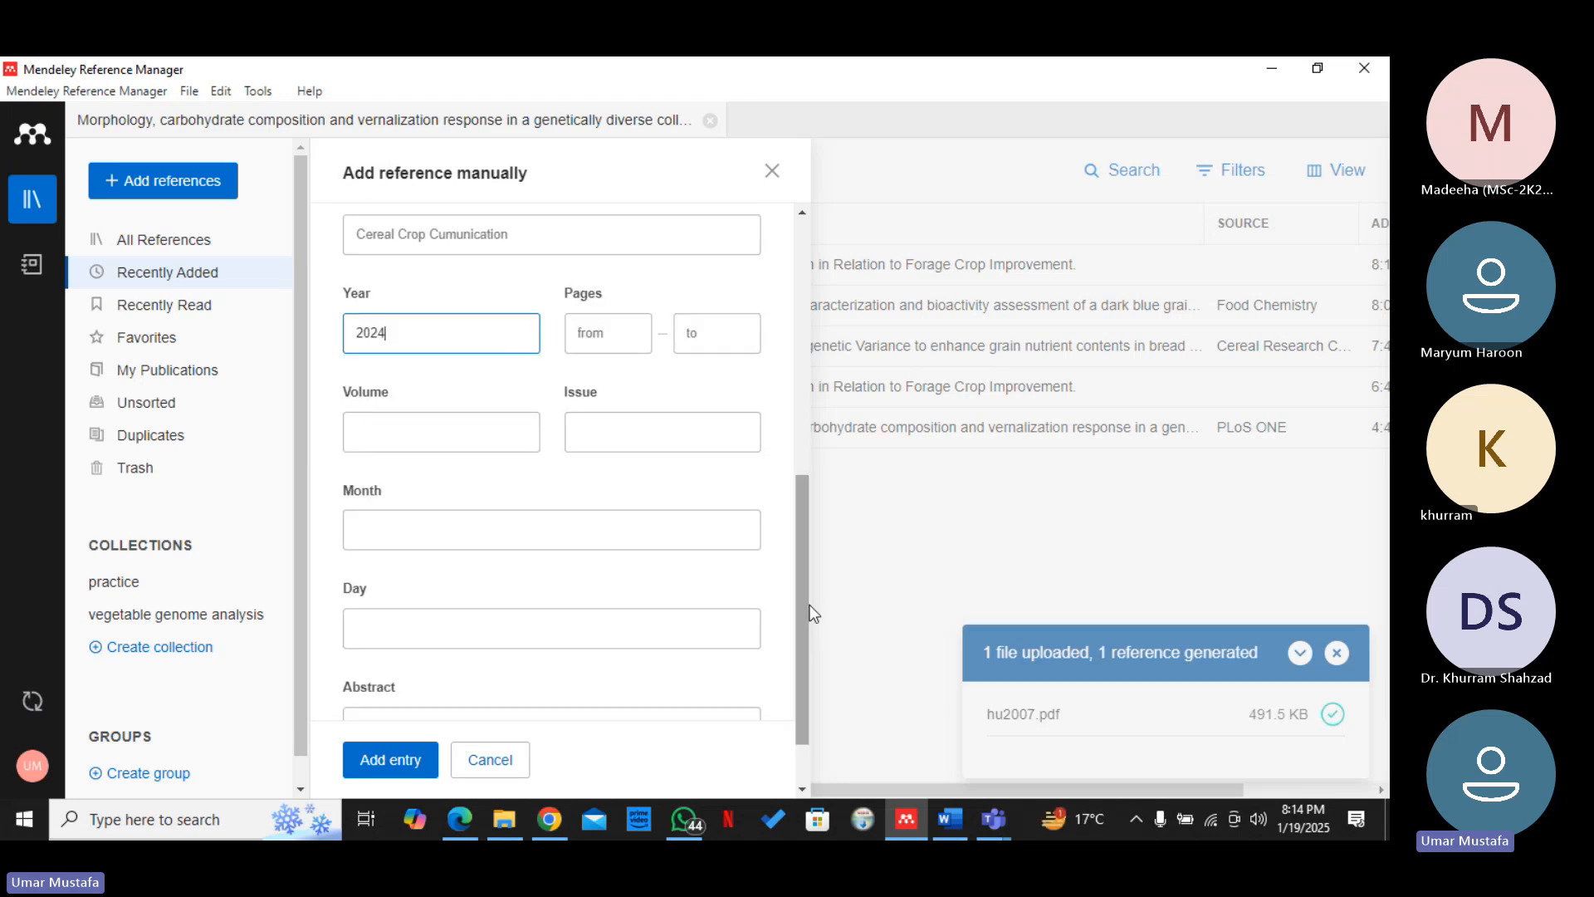
scroll(806, 608, "down", 1)
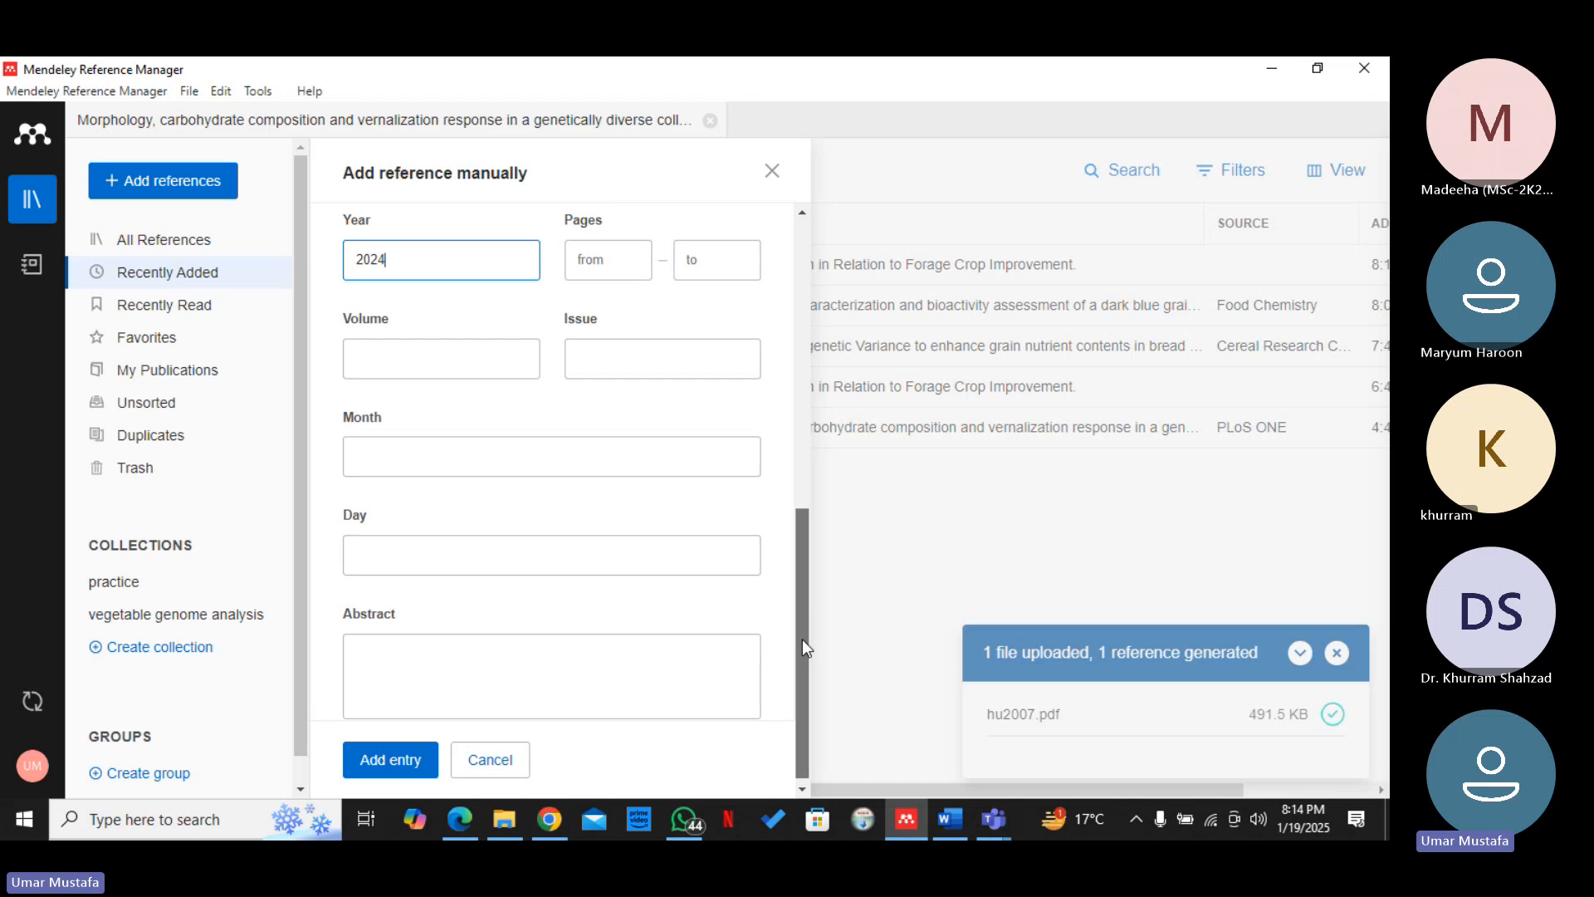
left_click(413, 760)
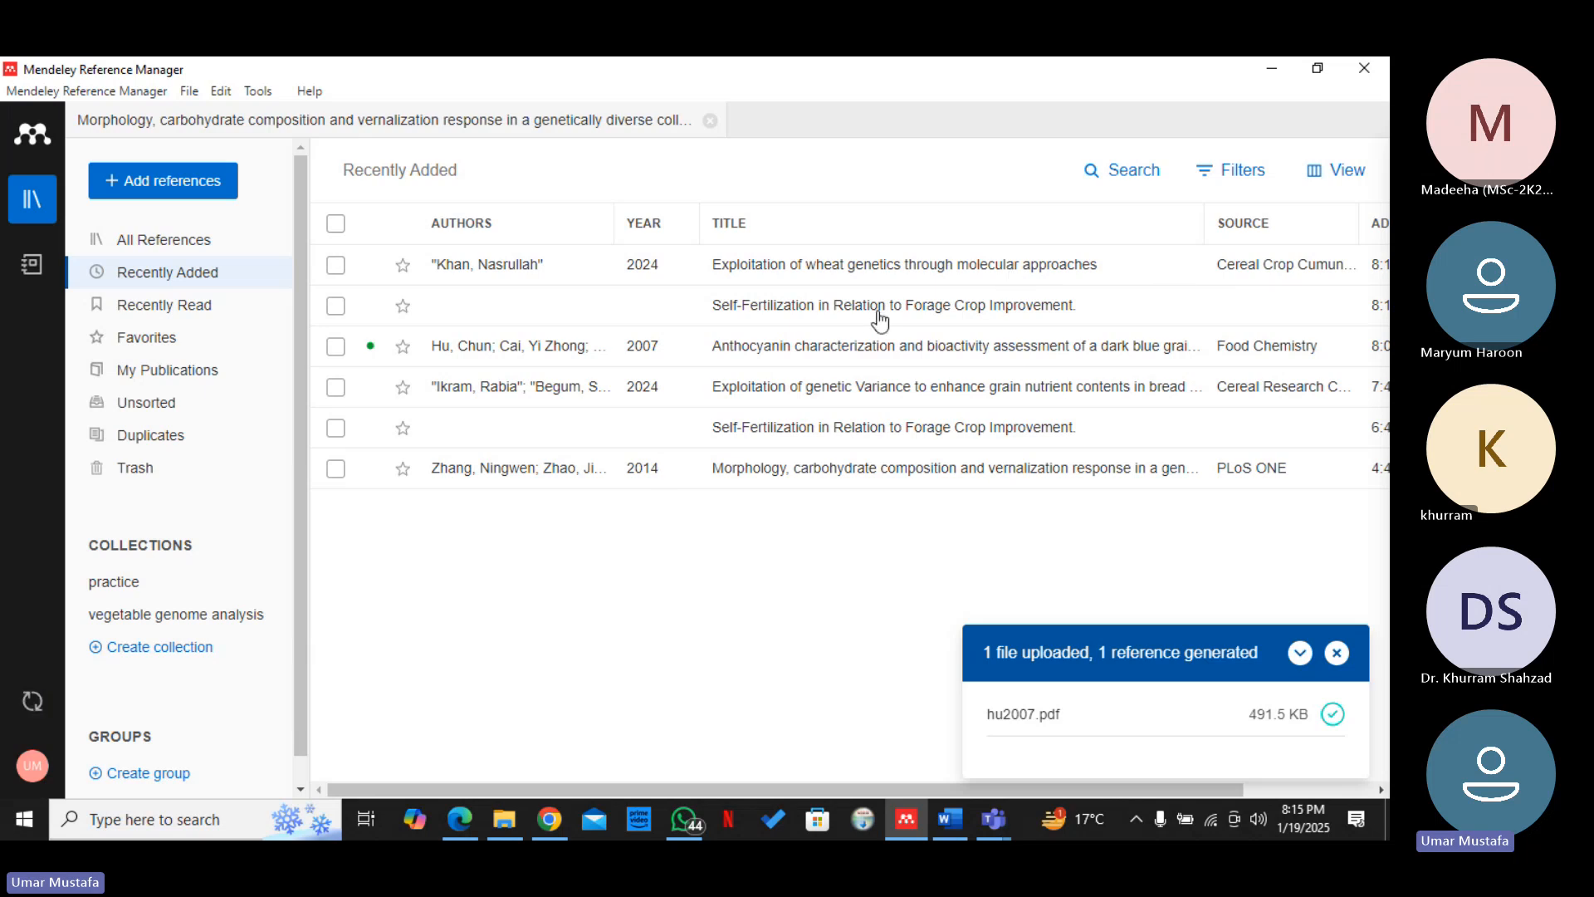
left_click_drag(555, 279, 208, 621)
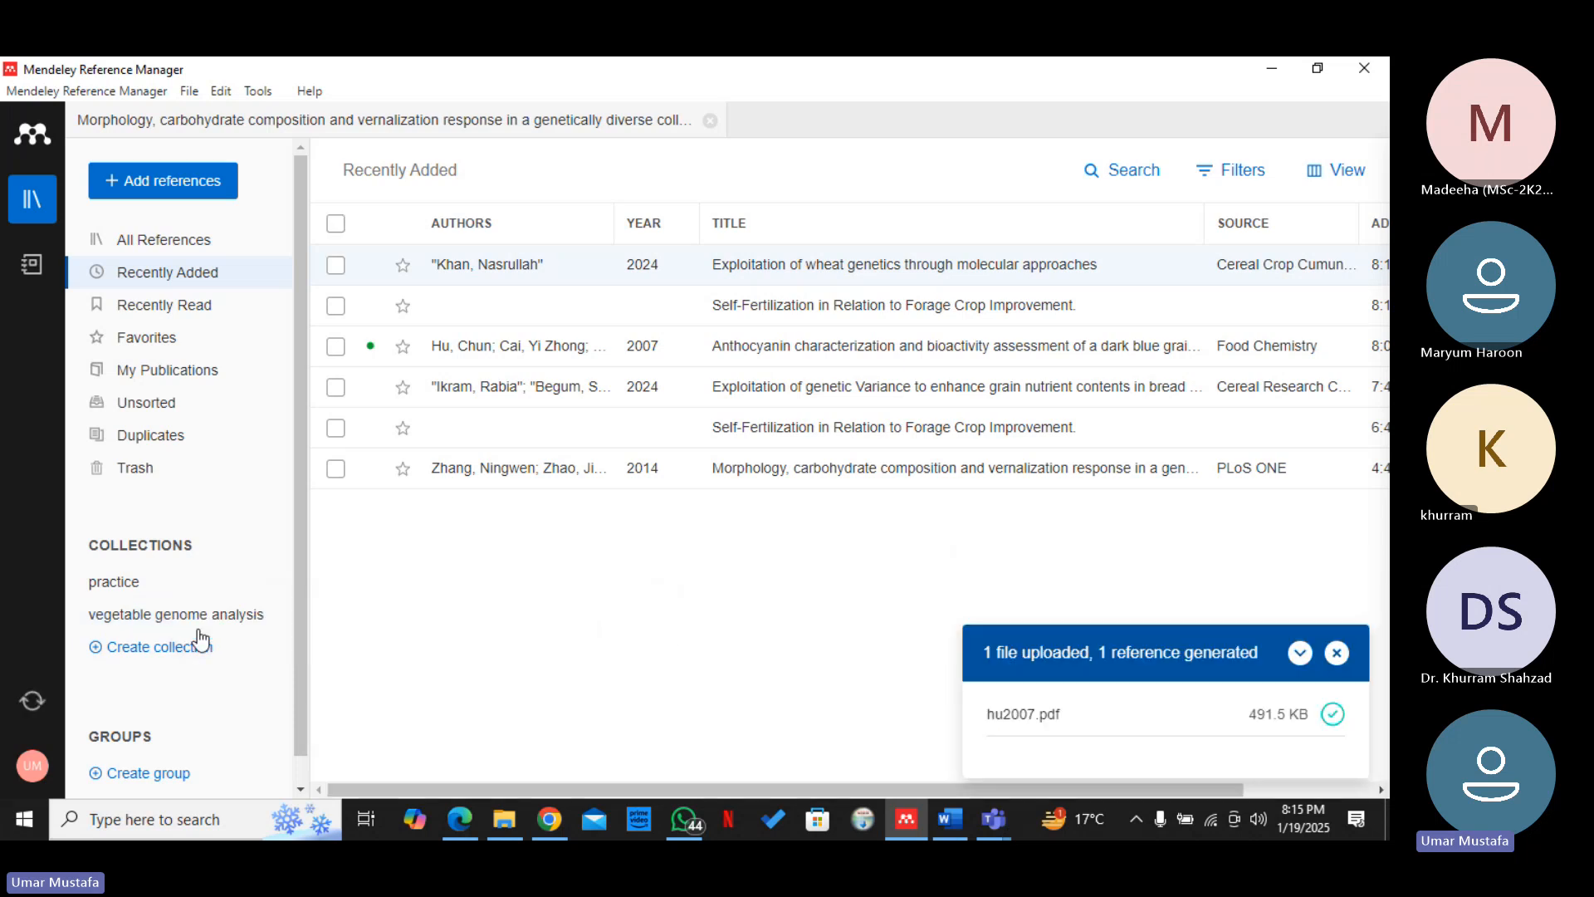
Switch to the Word document about Brassica Rapa as a vegetable and oilseed crop
left_click(950, 815)
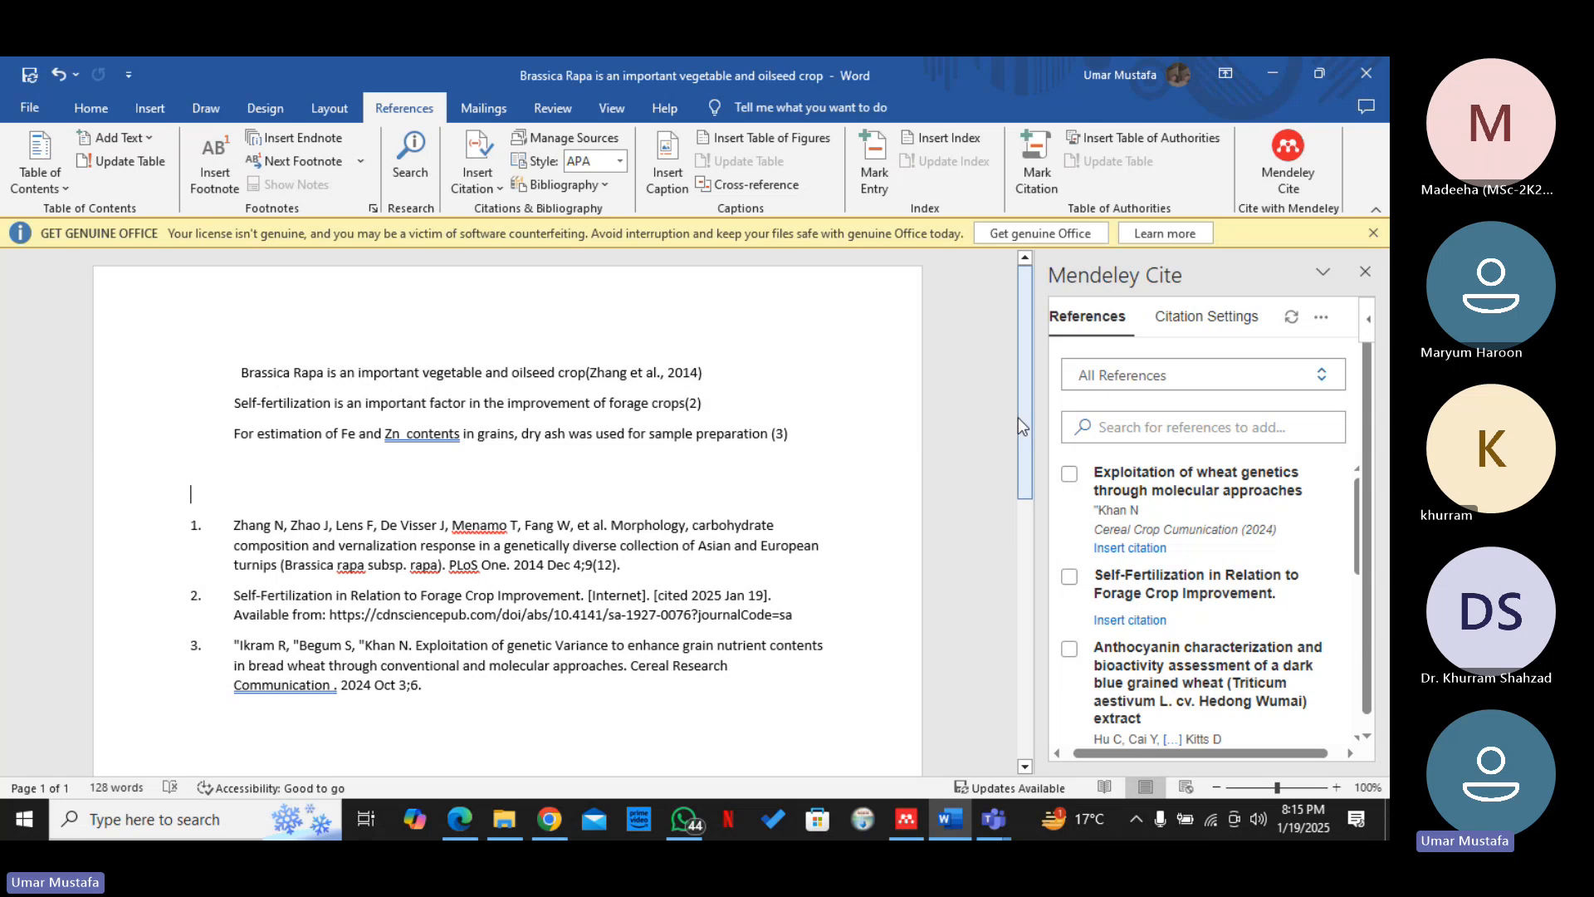
Delete the author-year citation at the end of the Brassica Rapa sentence
mouse_move(1018, 416)
left_mouse_down()
mouse_move(1027, 470)
mouse_move(1028, 434)
left_mouse_up()
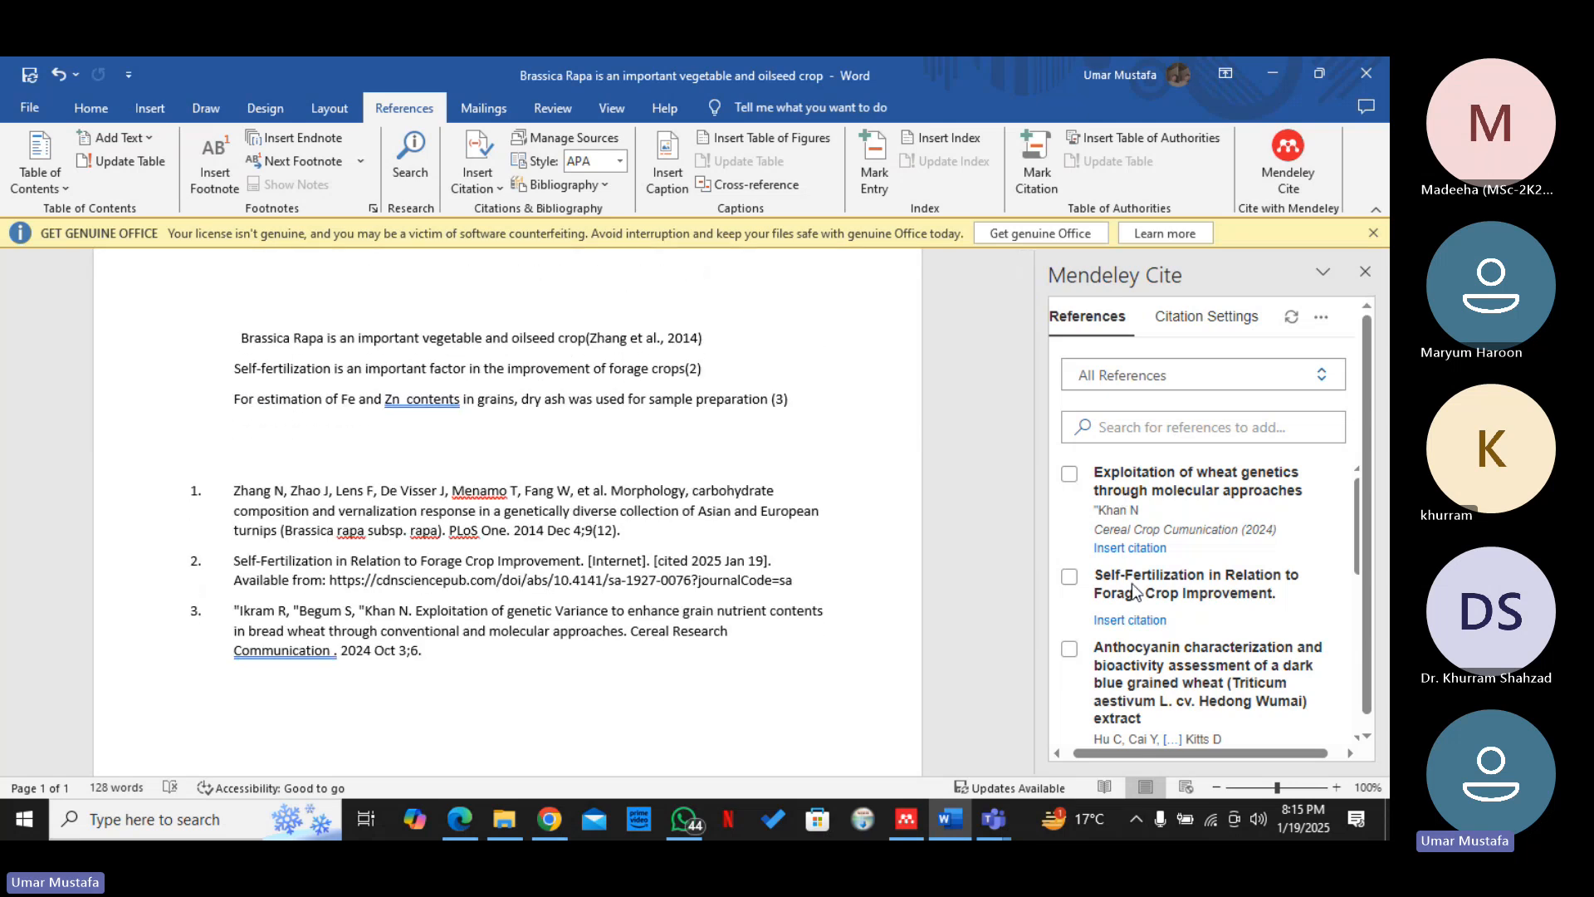
left_click_drag(1357, 556, 1358, 691)
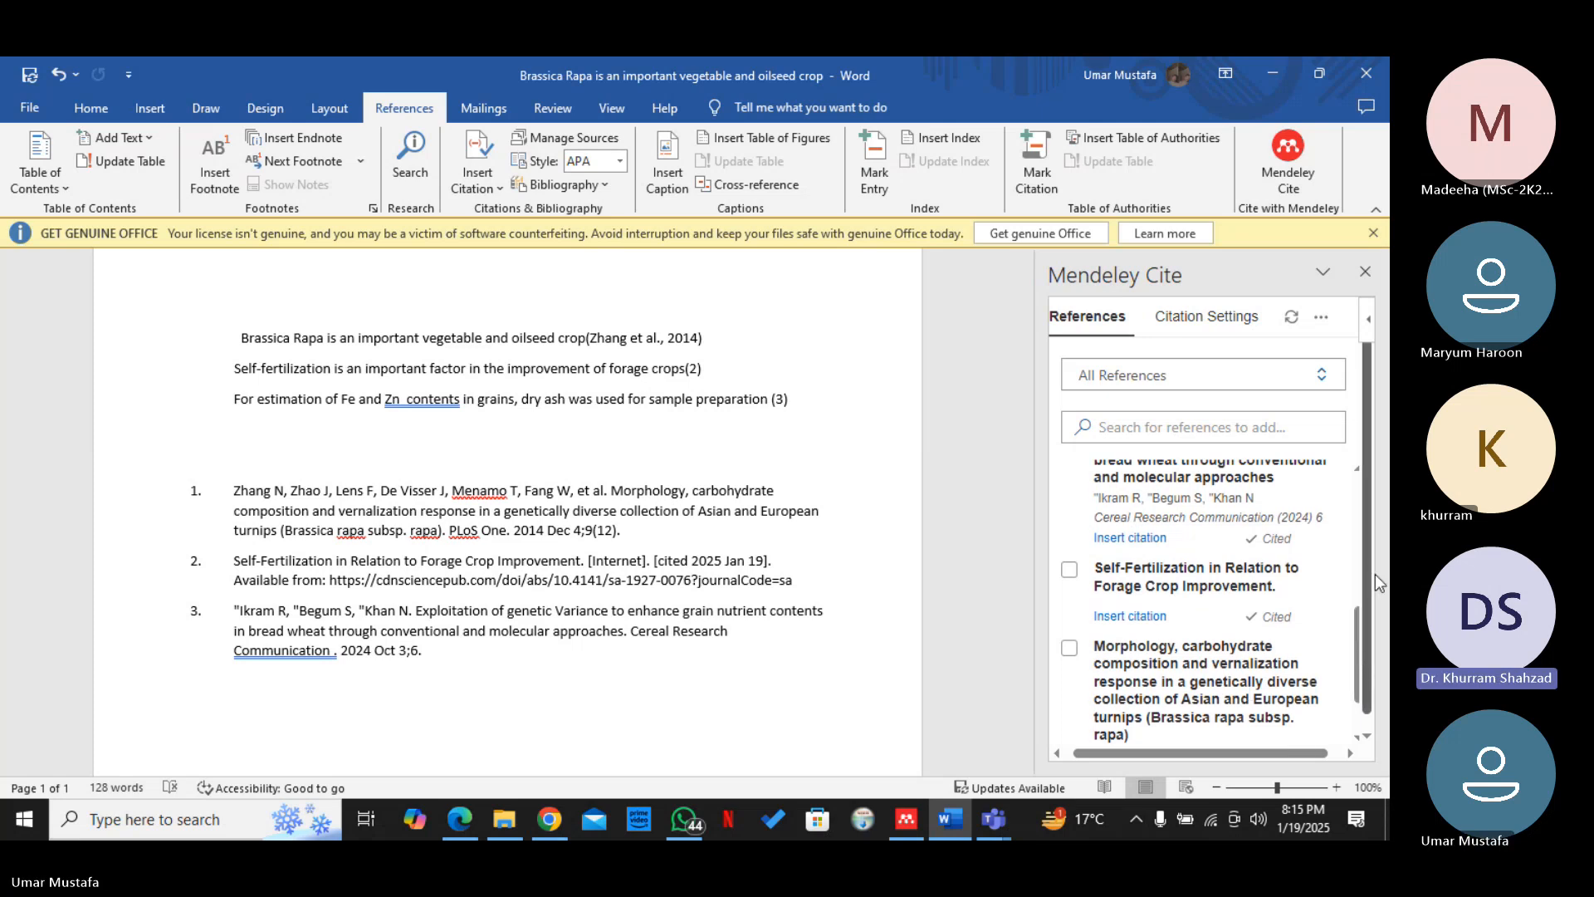
left_click_drag(1367, 578, 1363, 636)
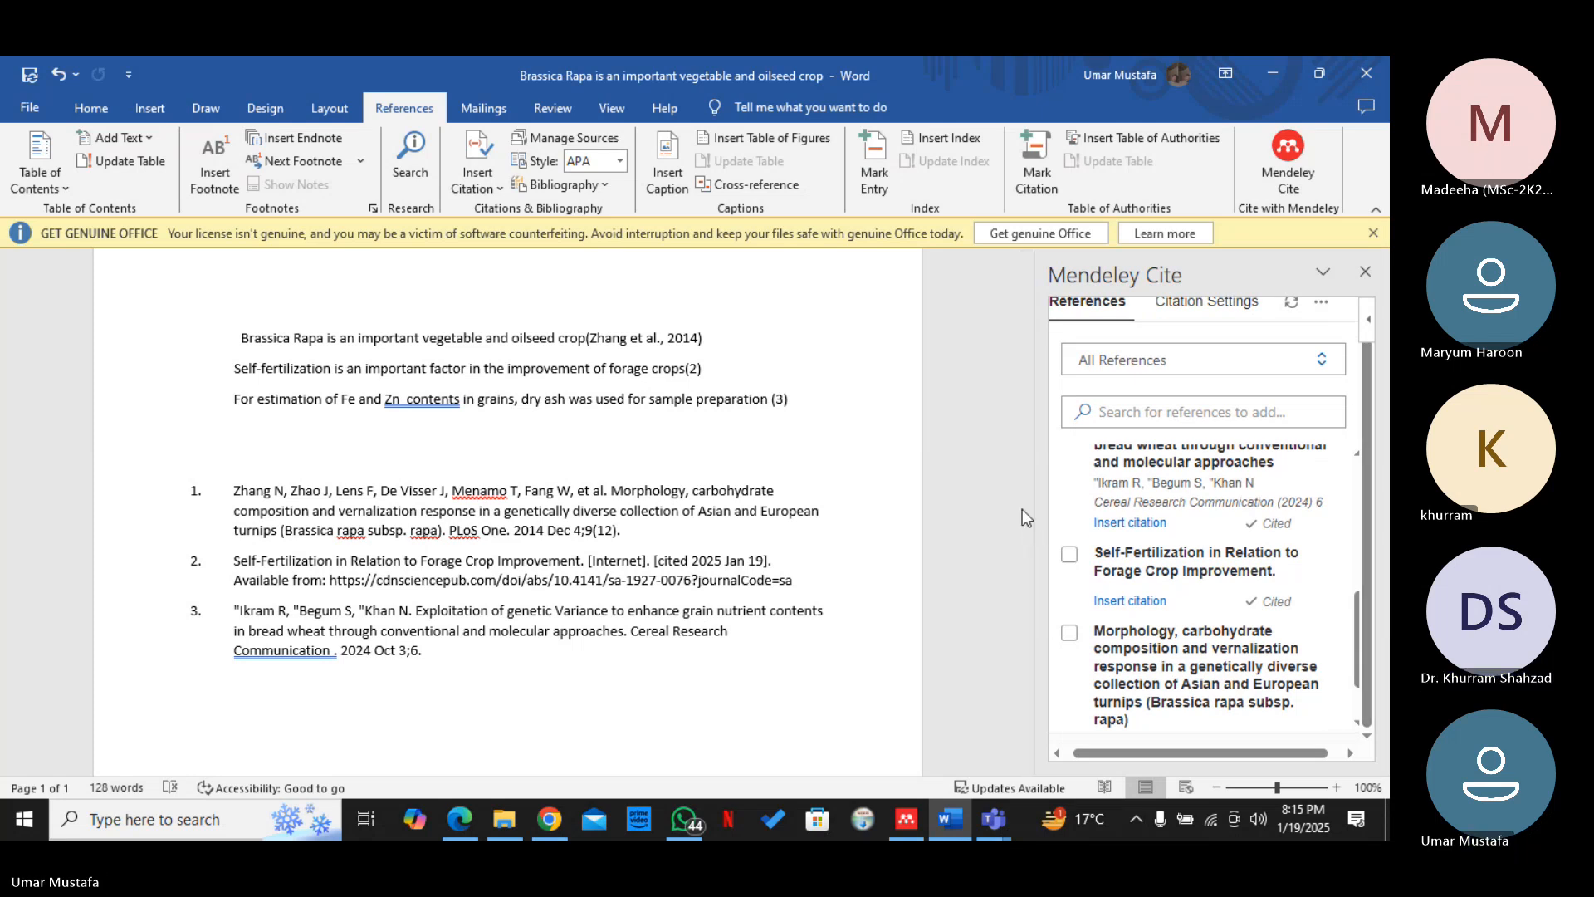
left_click_drag(1023, 520, 1059, 416)
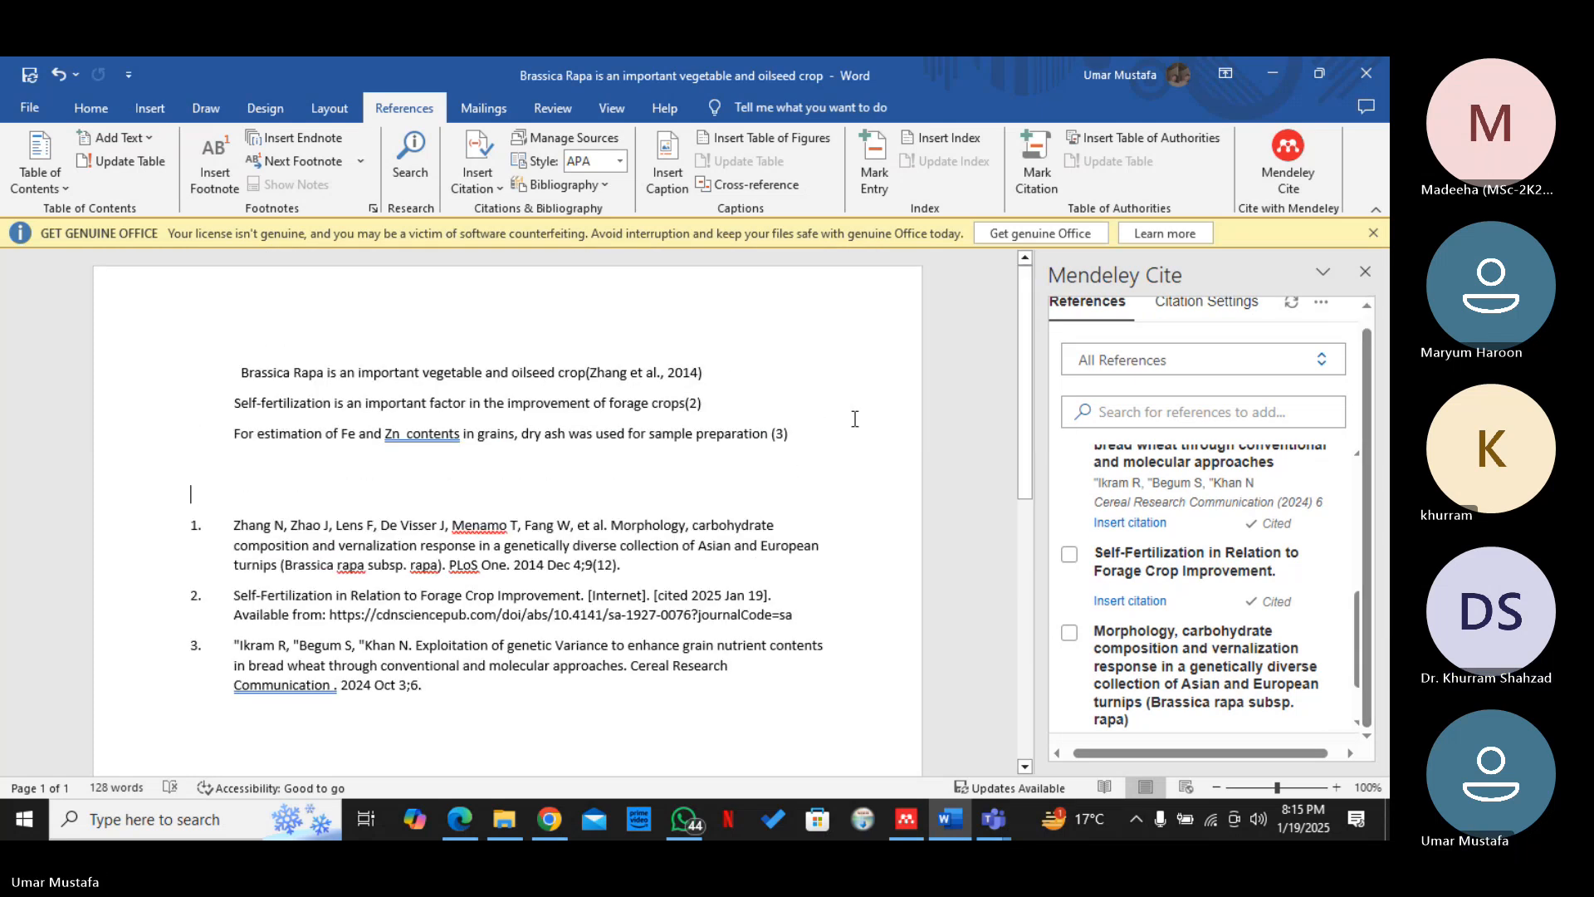
left_click(699, 373)
key("BackSpace")
key("BackSpace")
key("BackSpace")
key("BackSpace")
key("BackSpace")
key("BackSpace")
key("BackSpace")
key("BackSpace")
key("BackSpace")
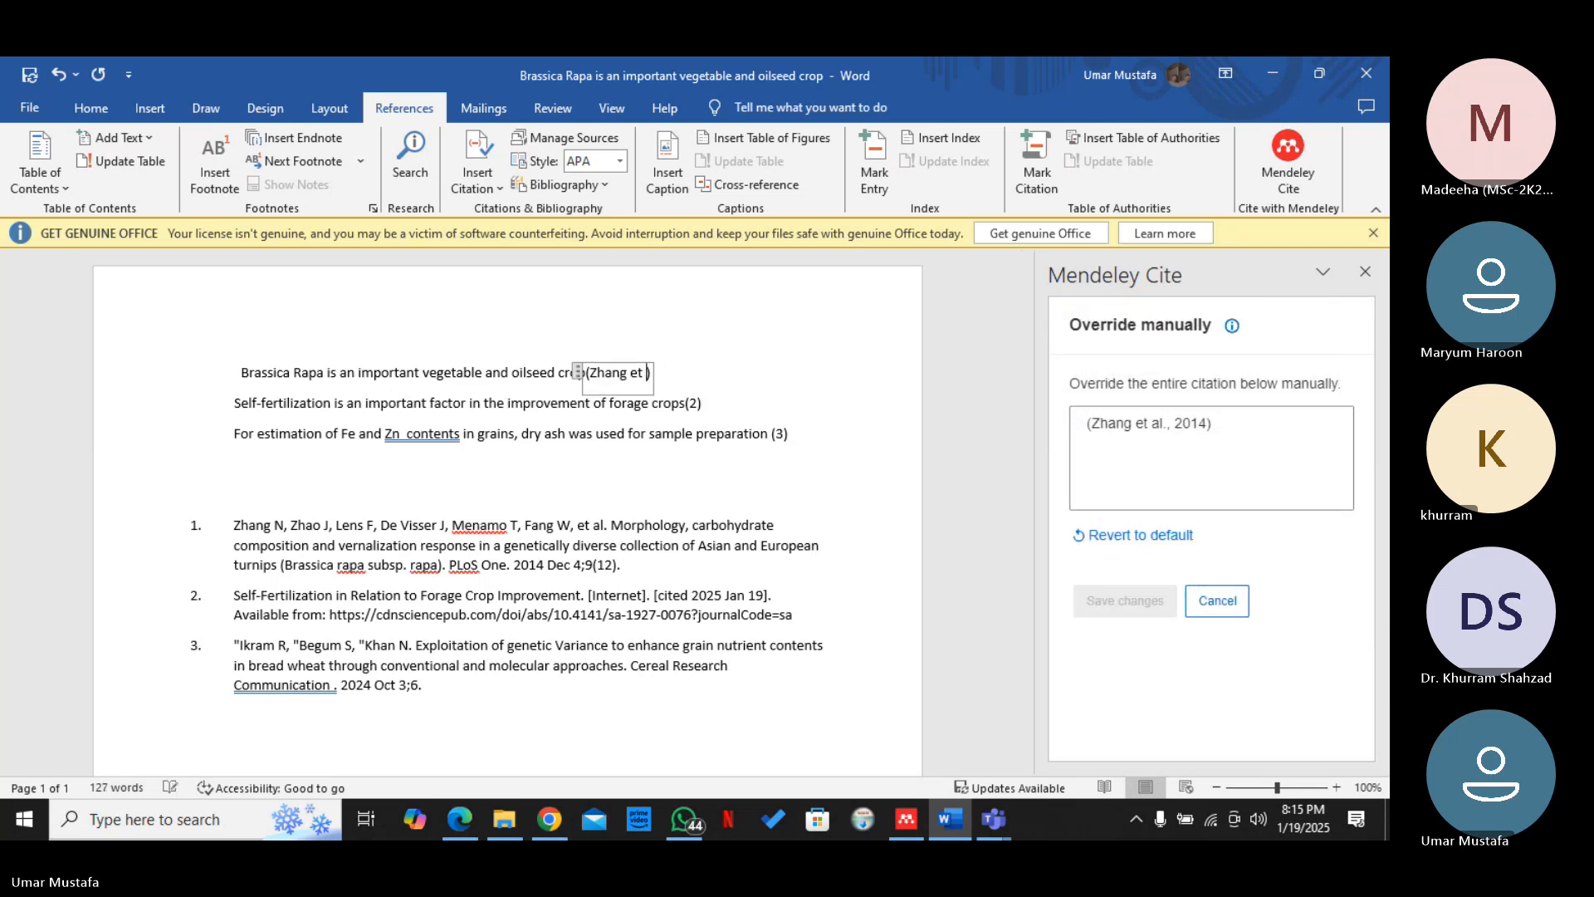
left_click(579, 373)
key("Delete")
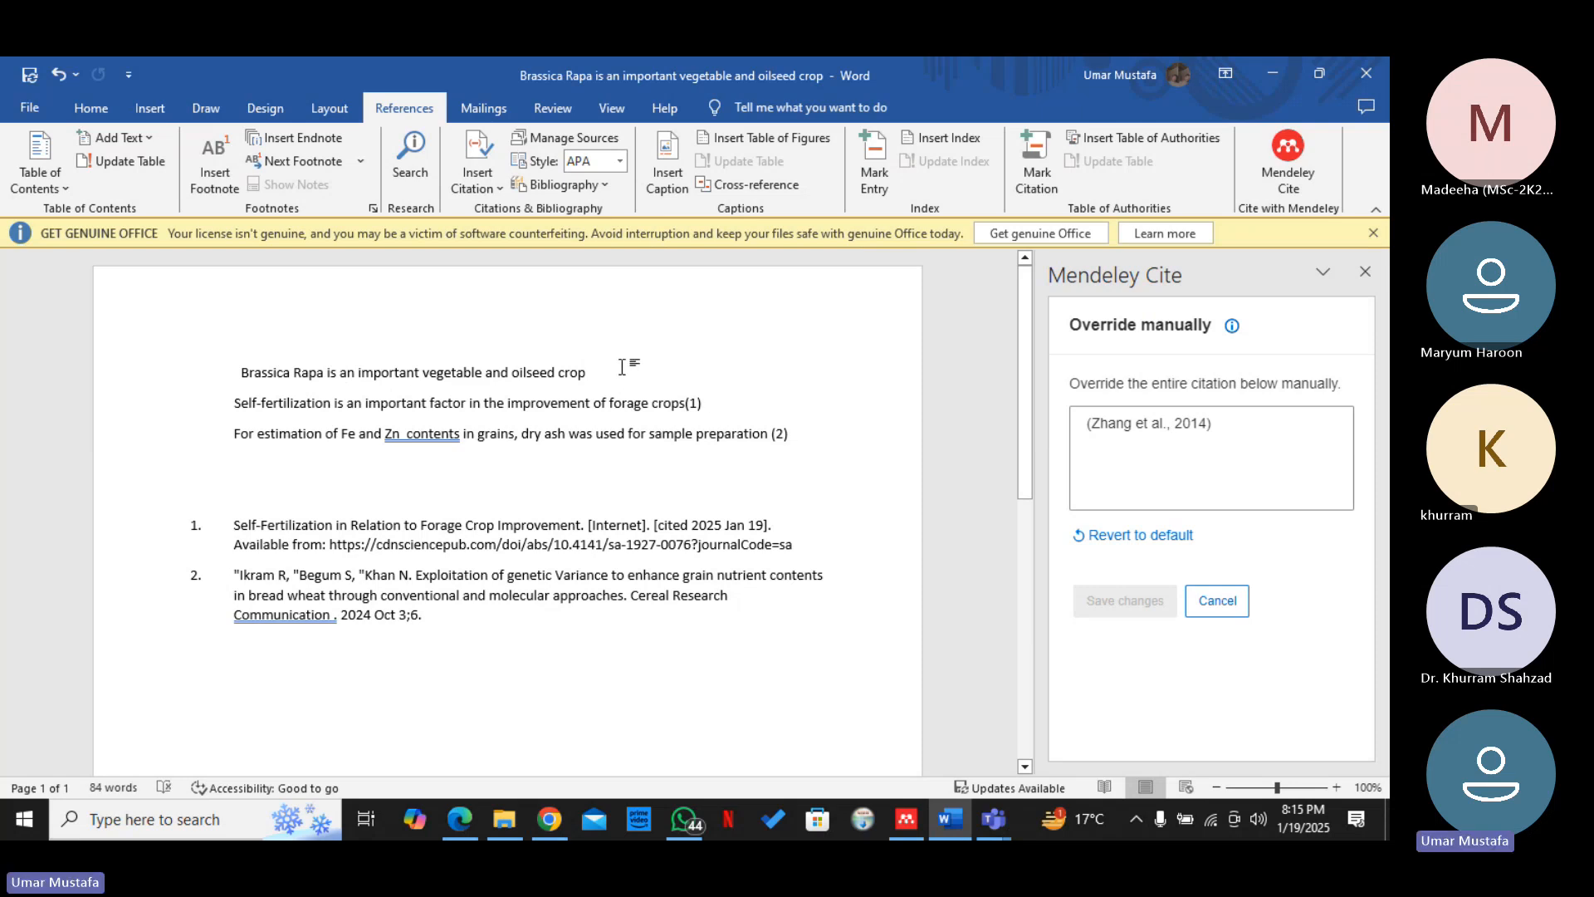
Reopen the Mendeley Cite pane and leave the manual override of the deleted citation without saving
left_click(1366, 271)
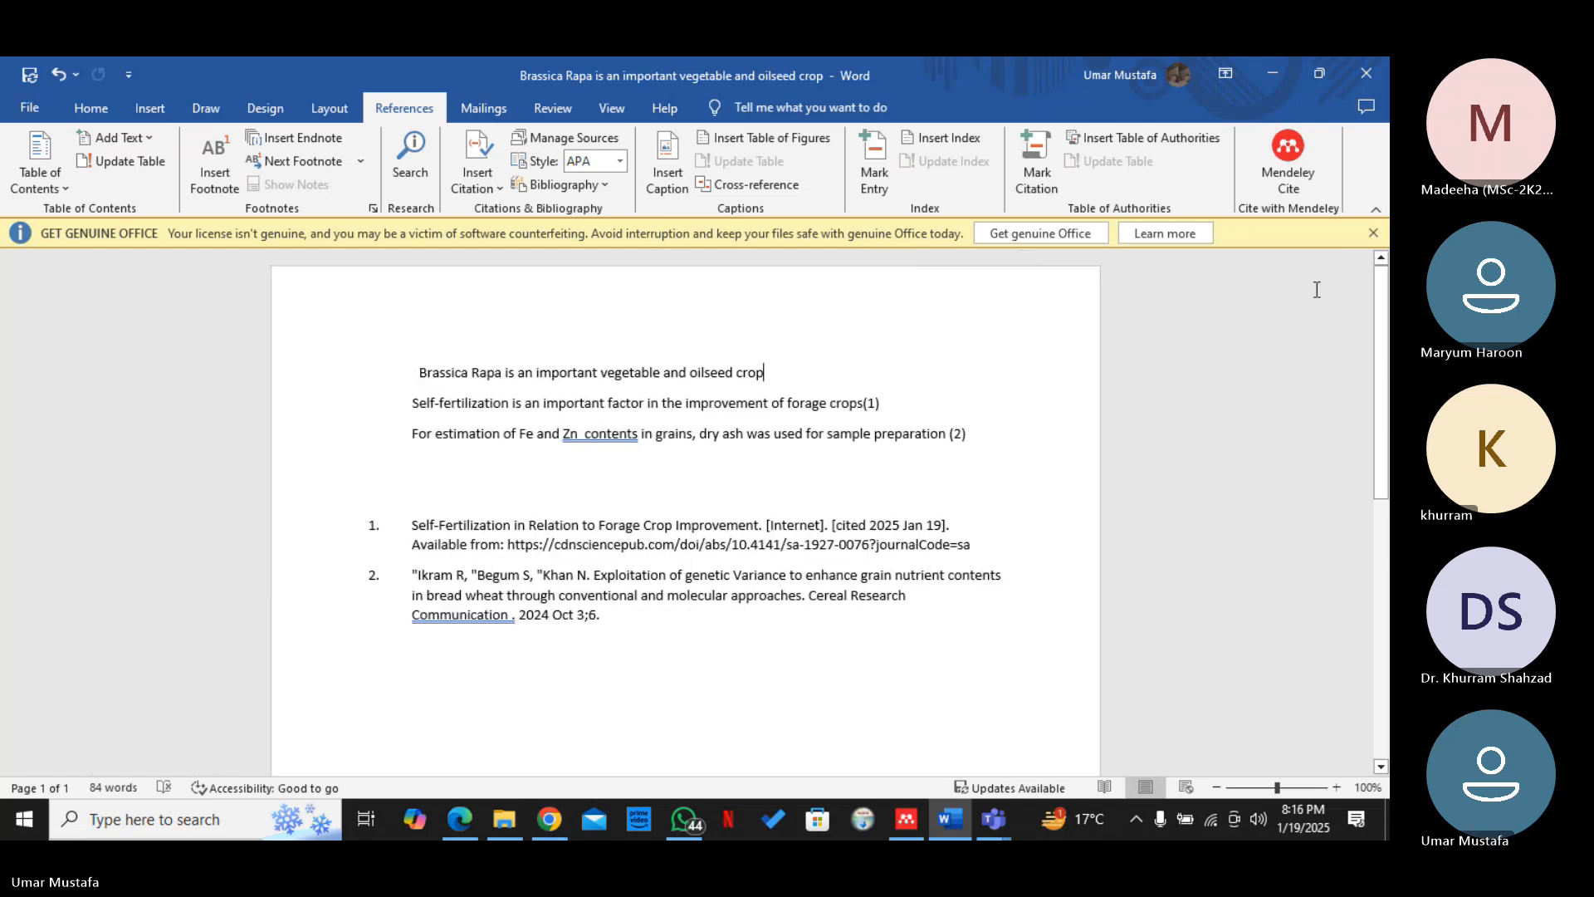
left_click(1272, 182)
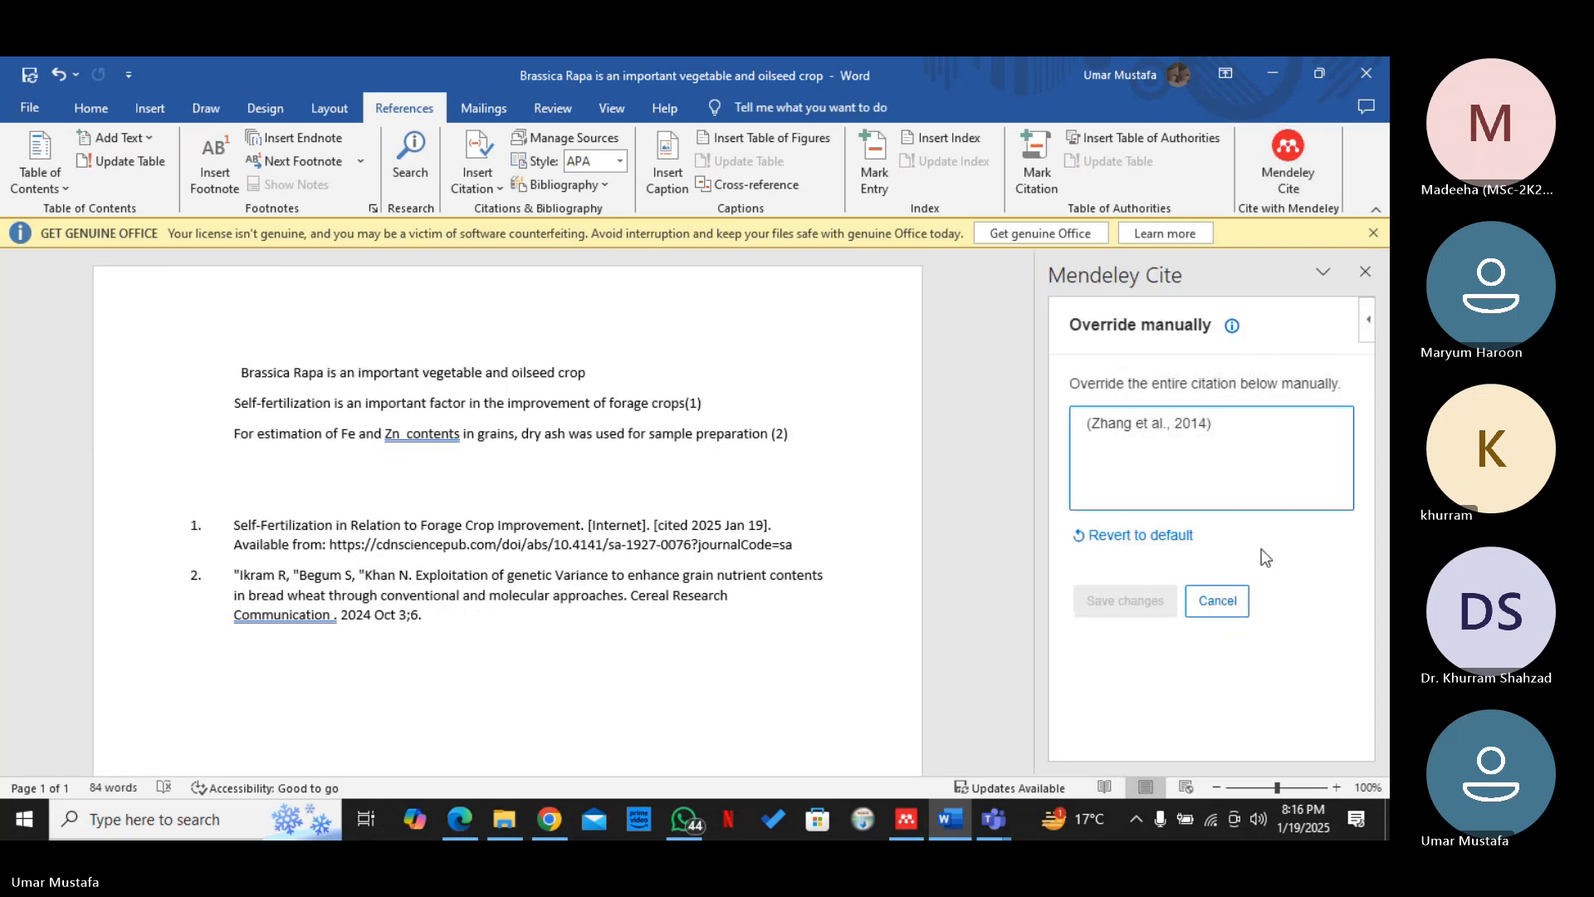
left_click(1230, 607)
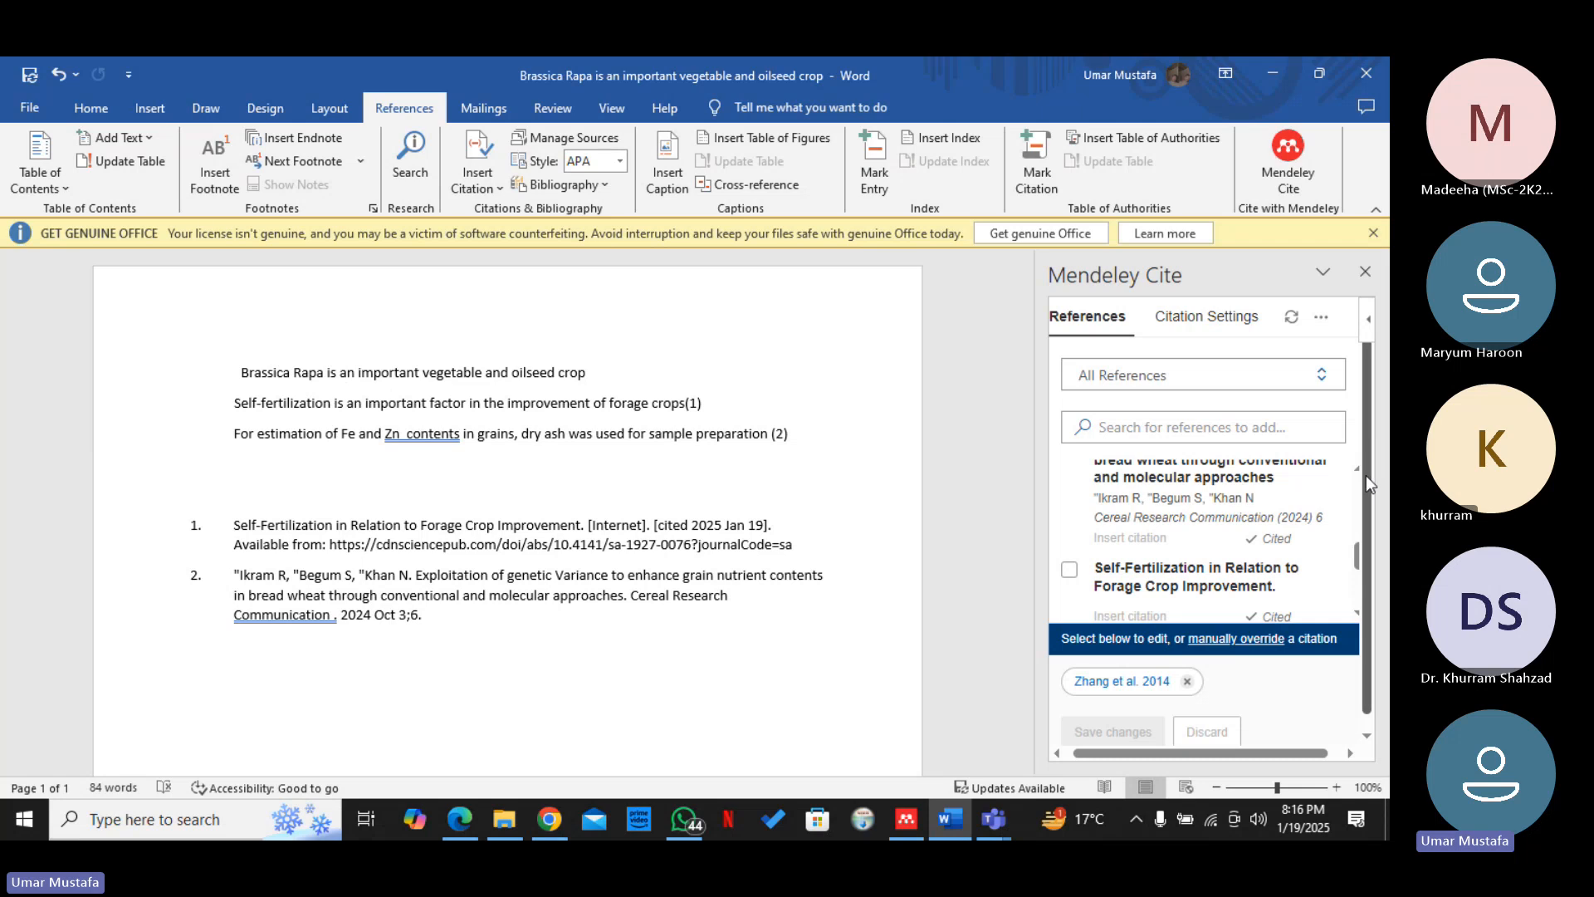
mouse_move(1367, 477)
left_mouse_down()
mouse_move(1354, 564)
mouse_move(1352, 500)
left_mouse_up()
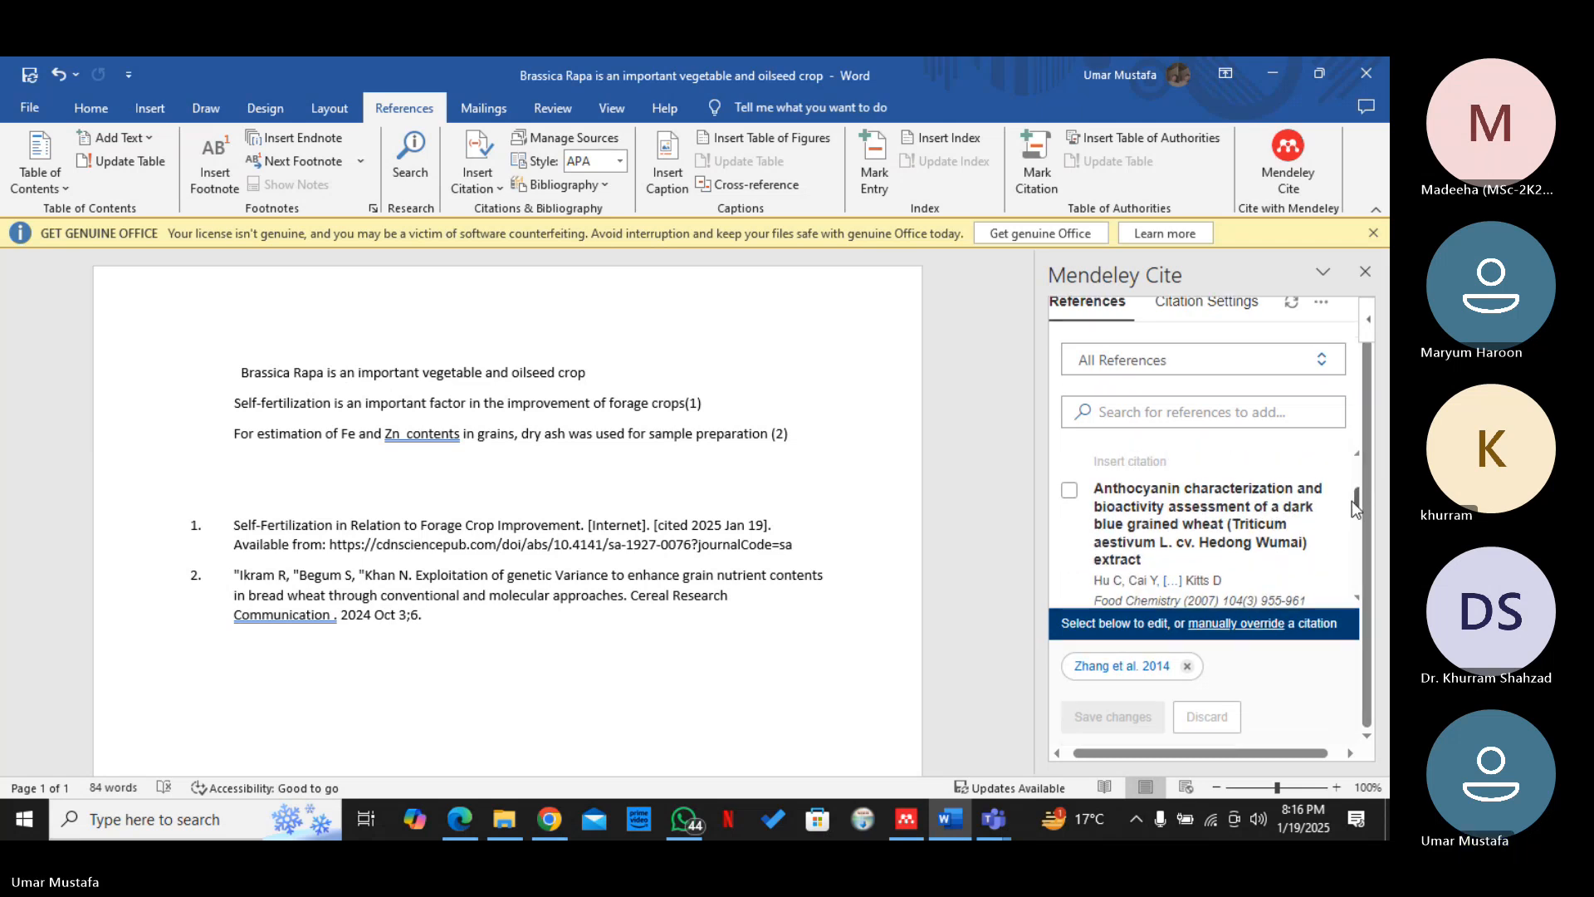
left_click(1070, 485)
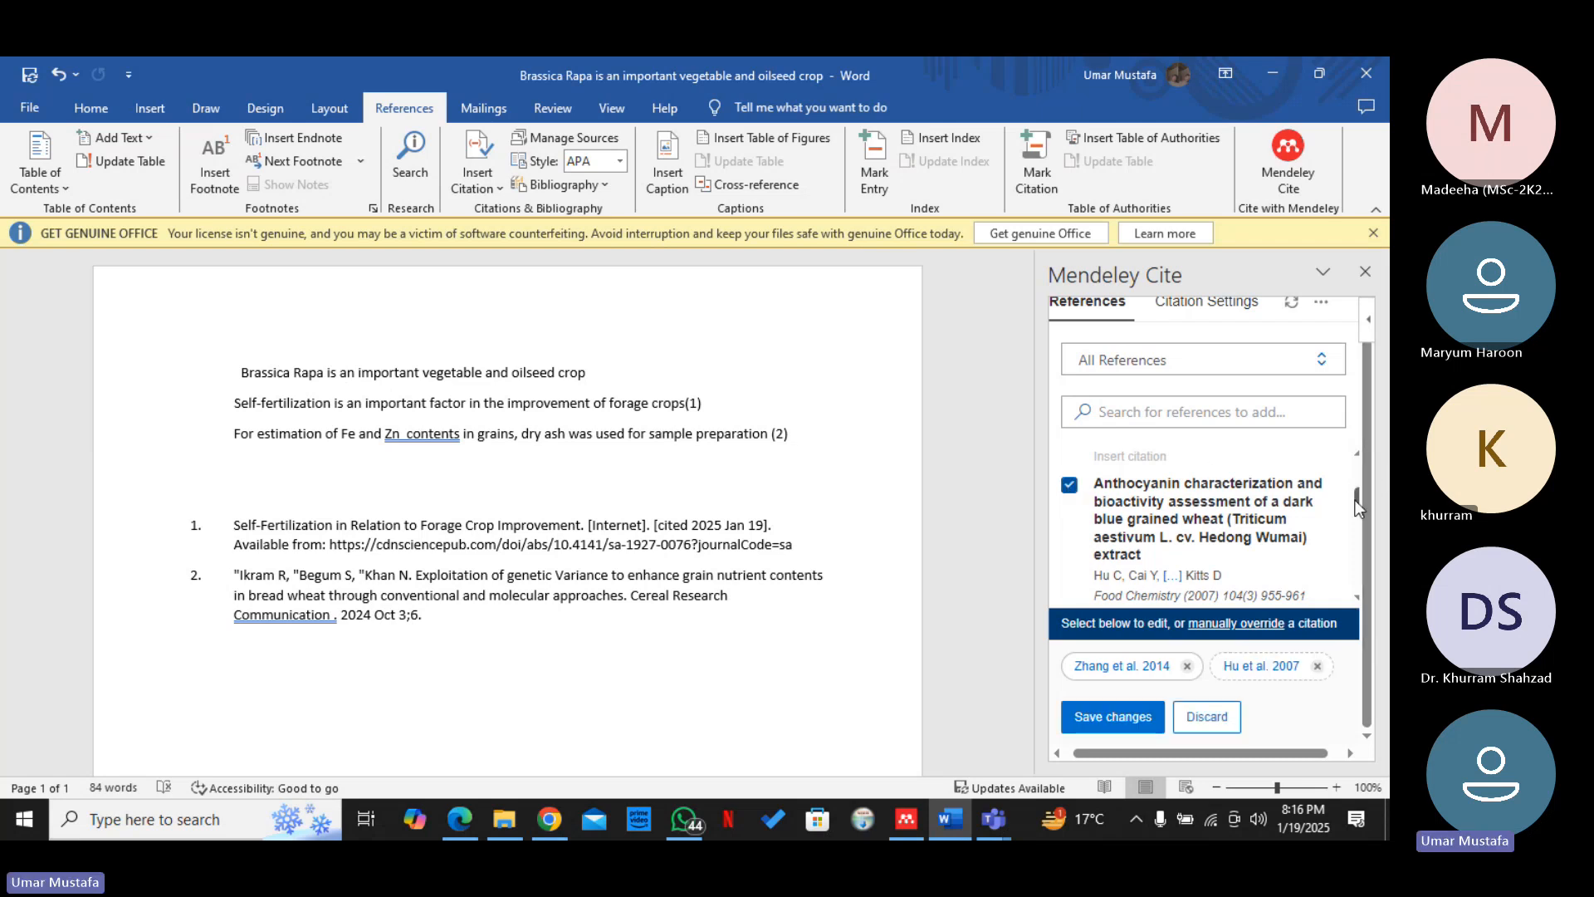
left_click_drag(1358, 506, 1357, 514)
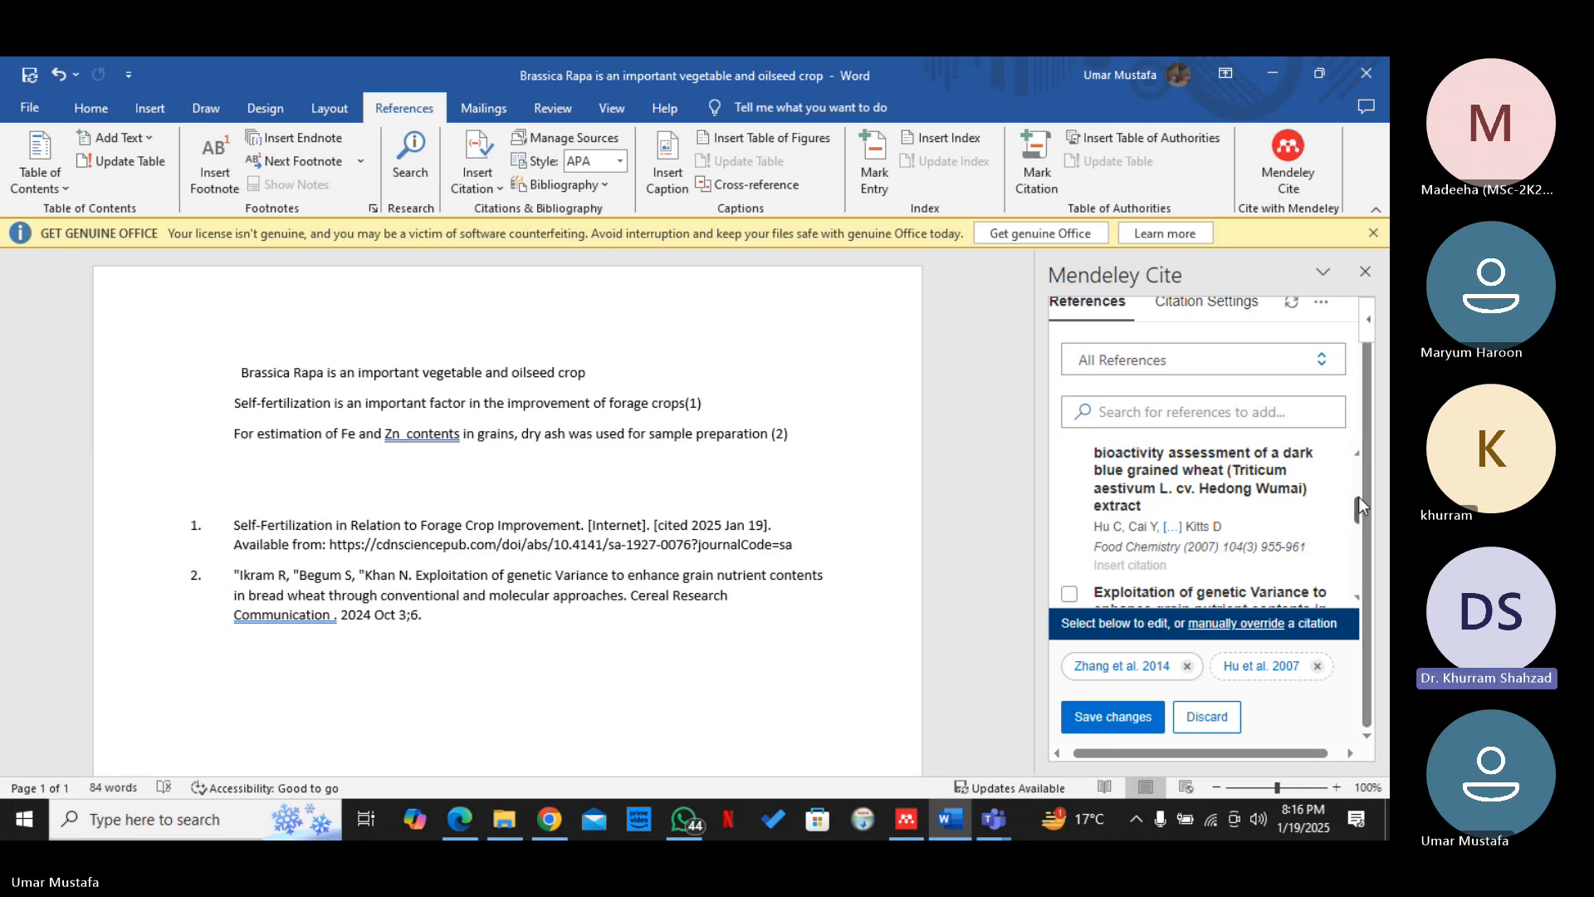
scroll(1357, 496, "up", 2)
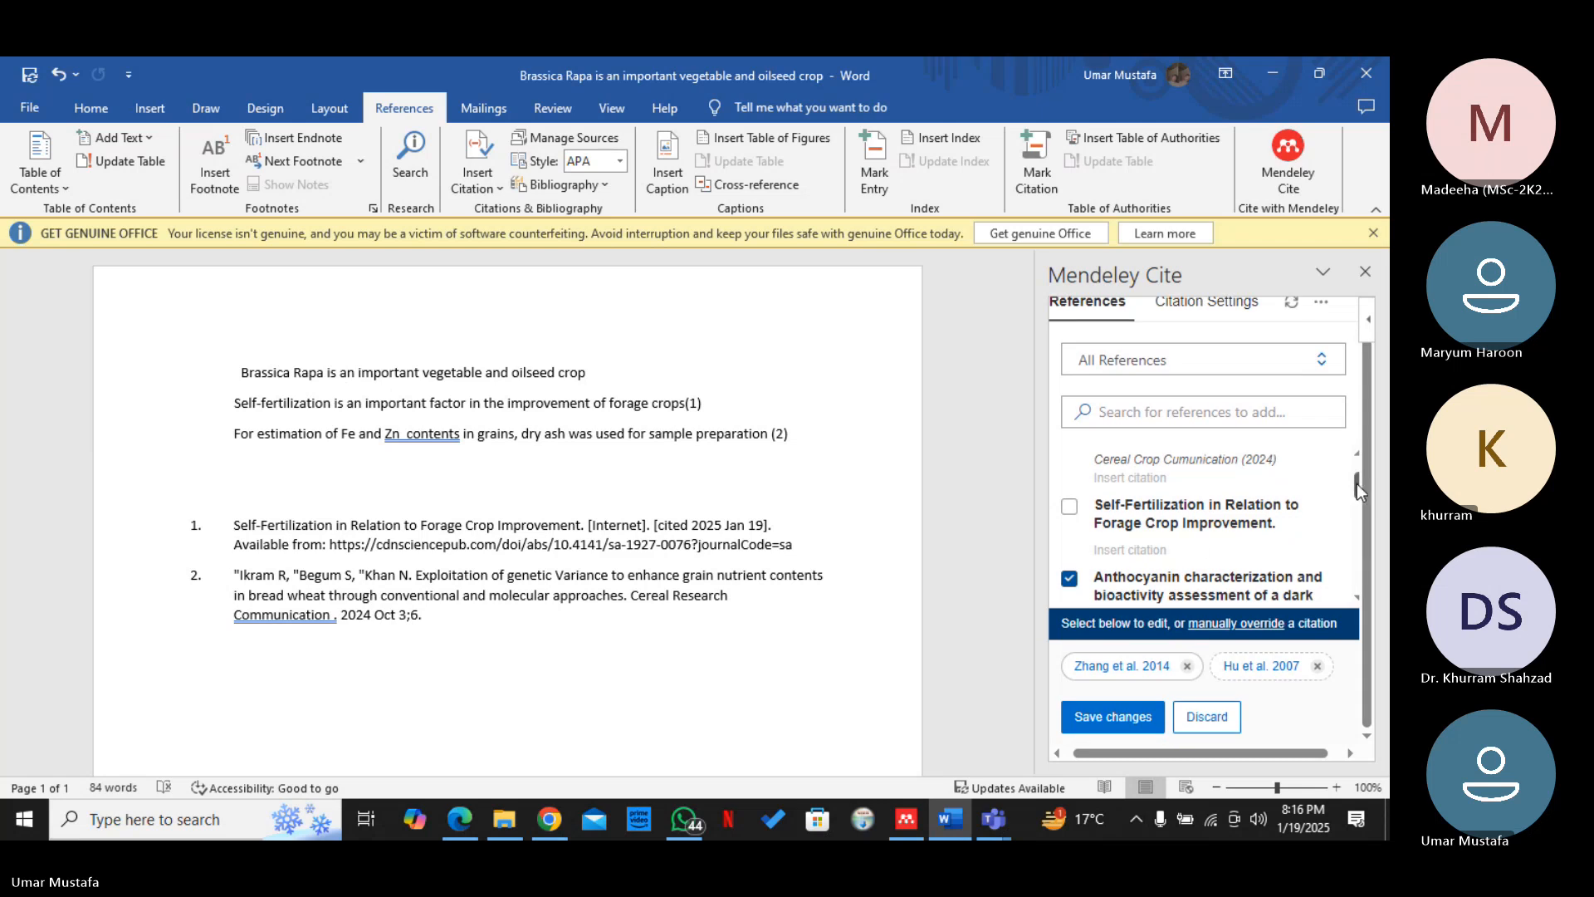
left_click_drag(1357, 483, 1361, 505)
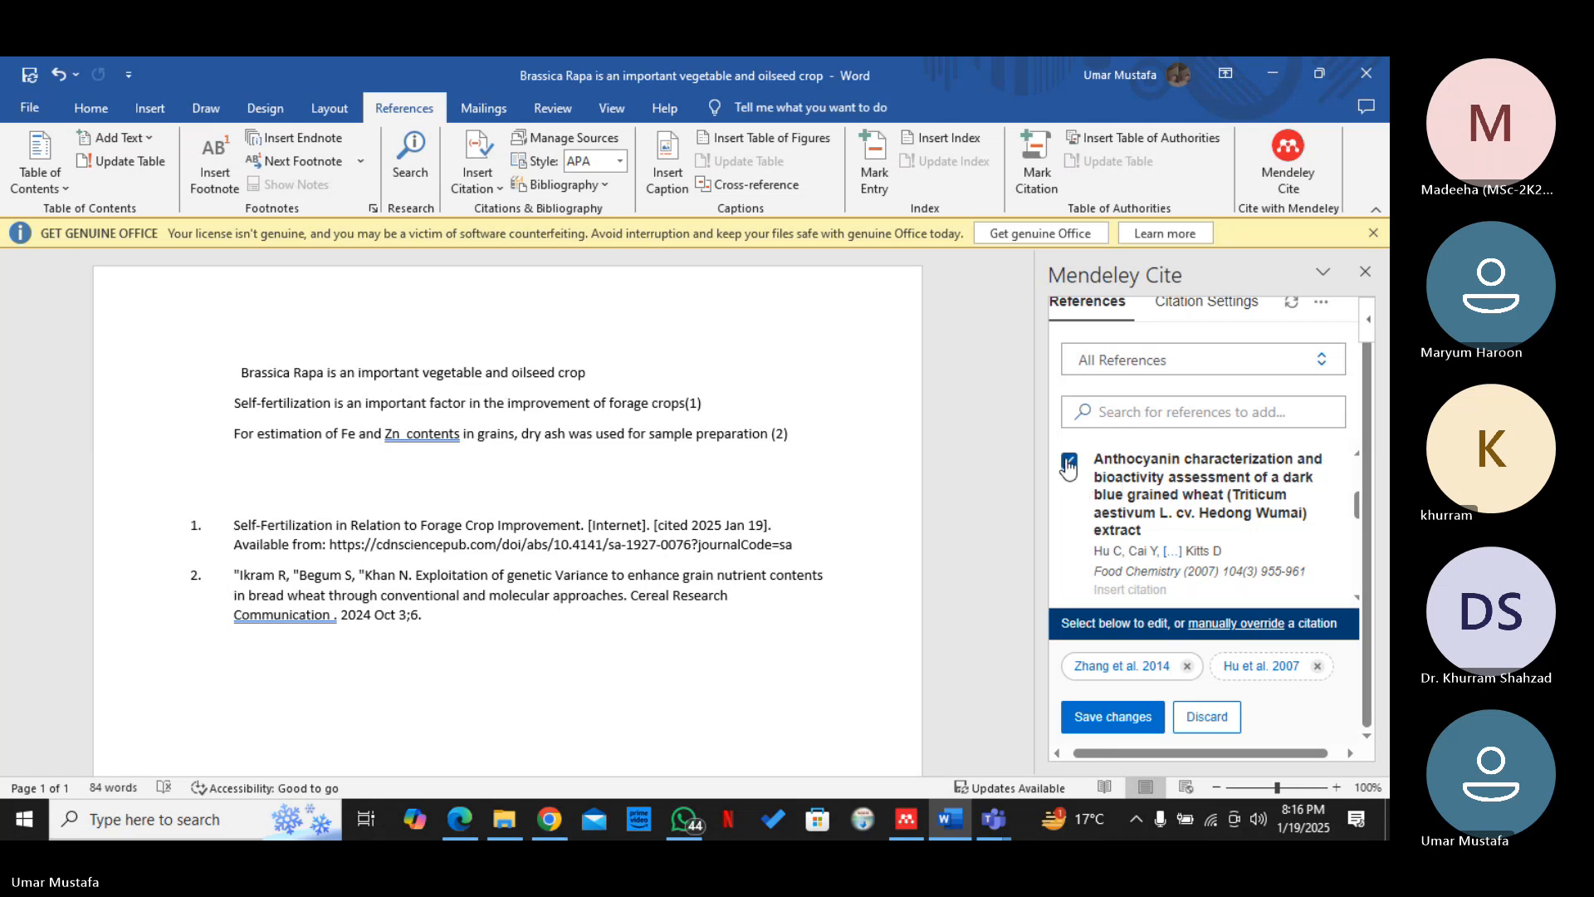
left_click(1069, 461)
left_click_drag(1357, 505, 1357, 510)
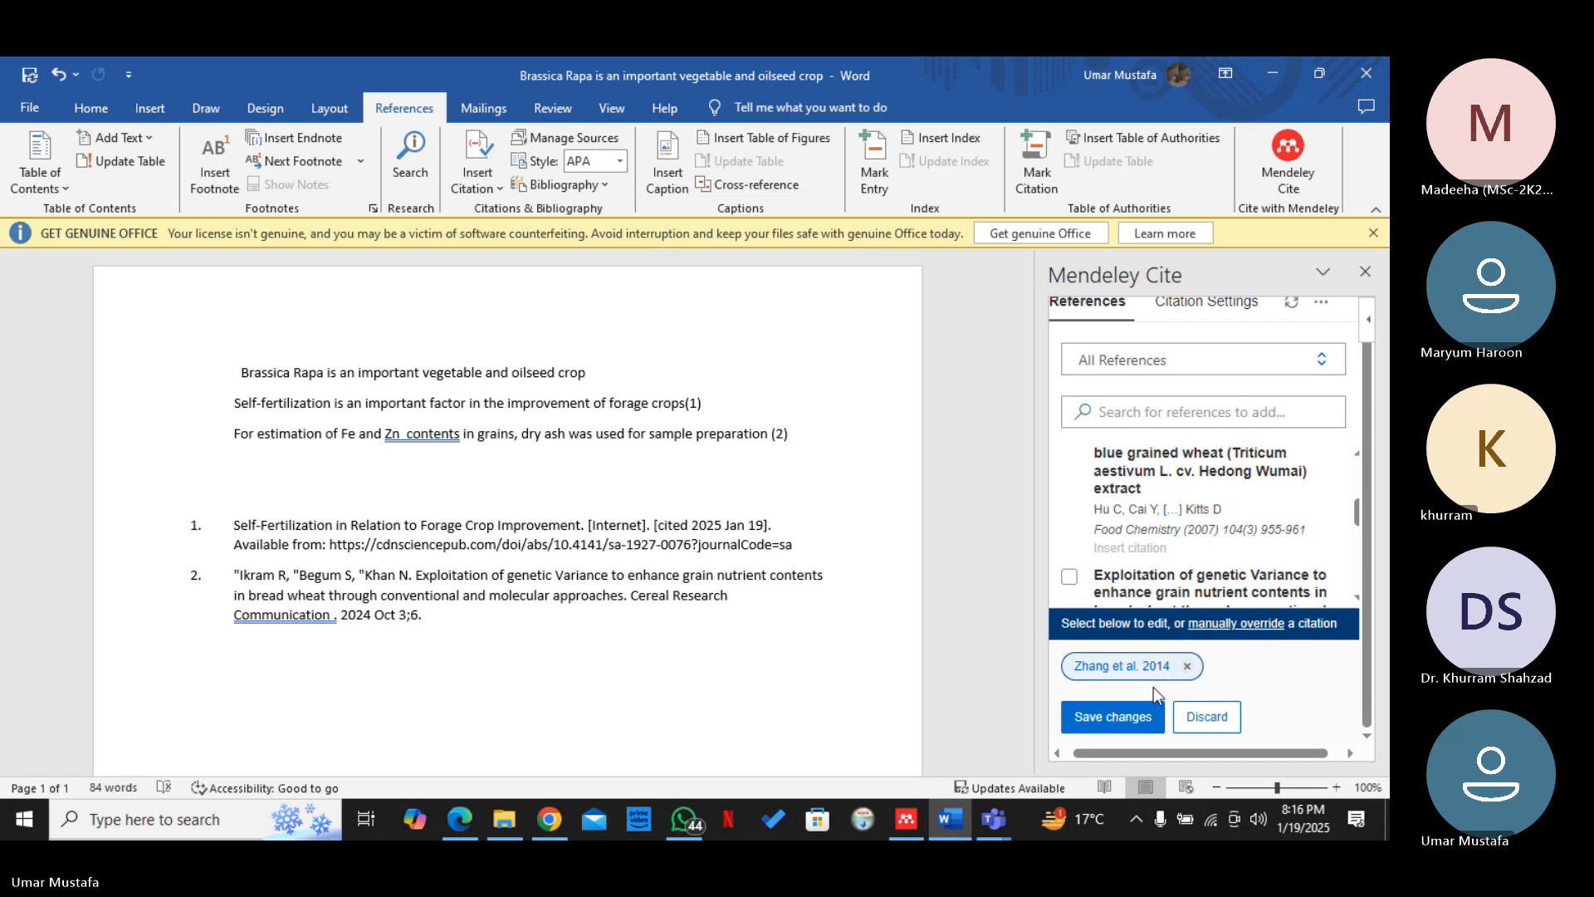
left_click(1141, 710)
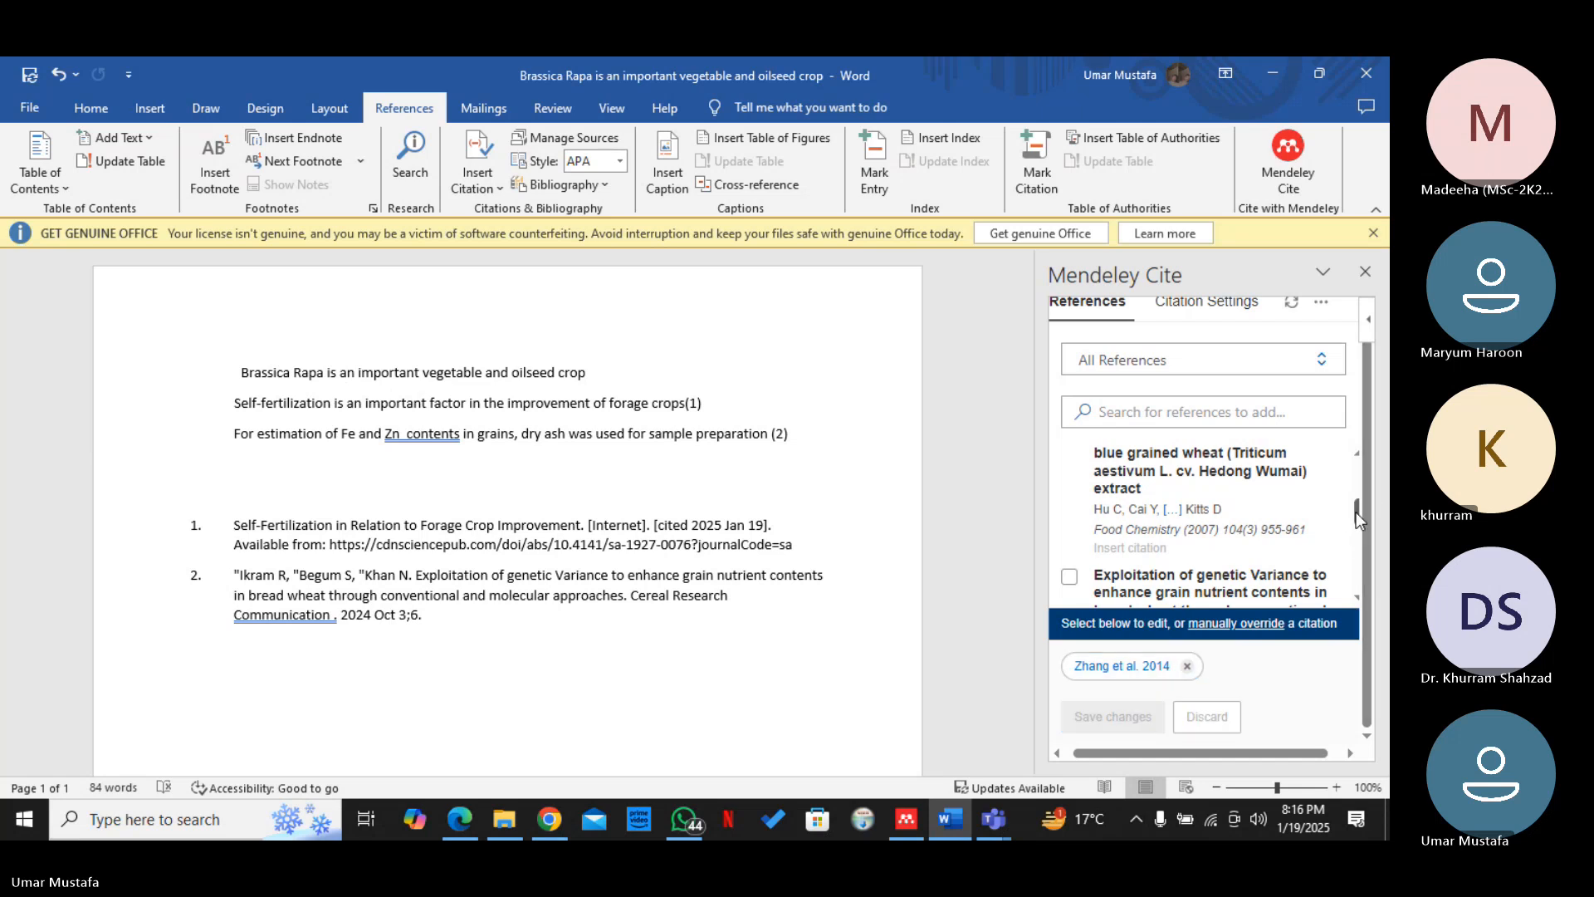
Clear the references from the citation being edited and insert the 2007 Food Chemistry anthocyanin reference after the Brassica Rapa sentence
left_click_drag(1357, 512, 1356, 516)
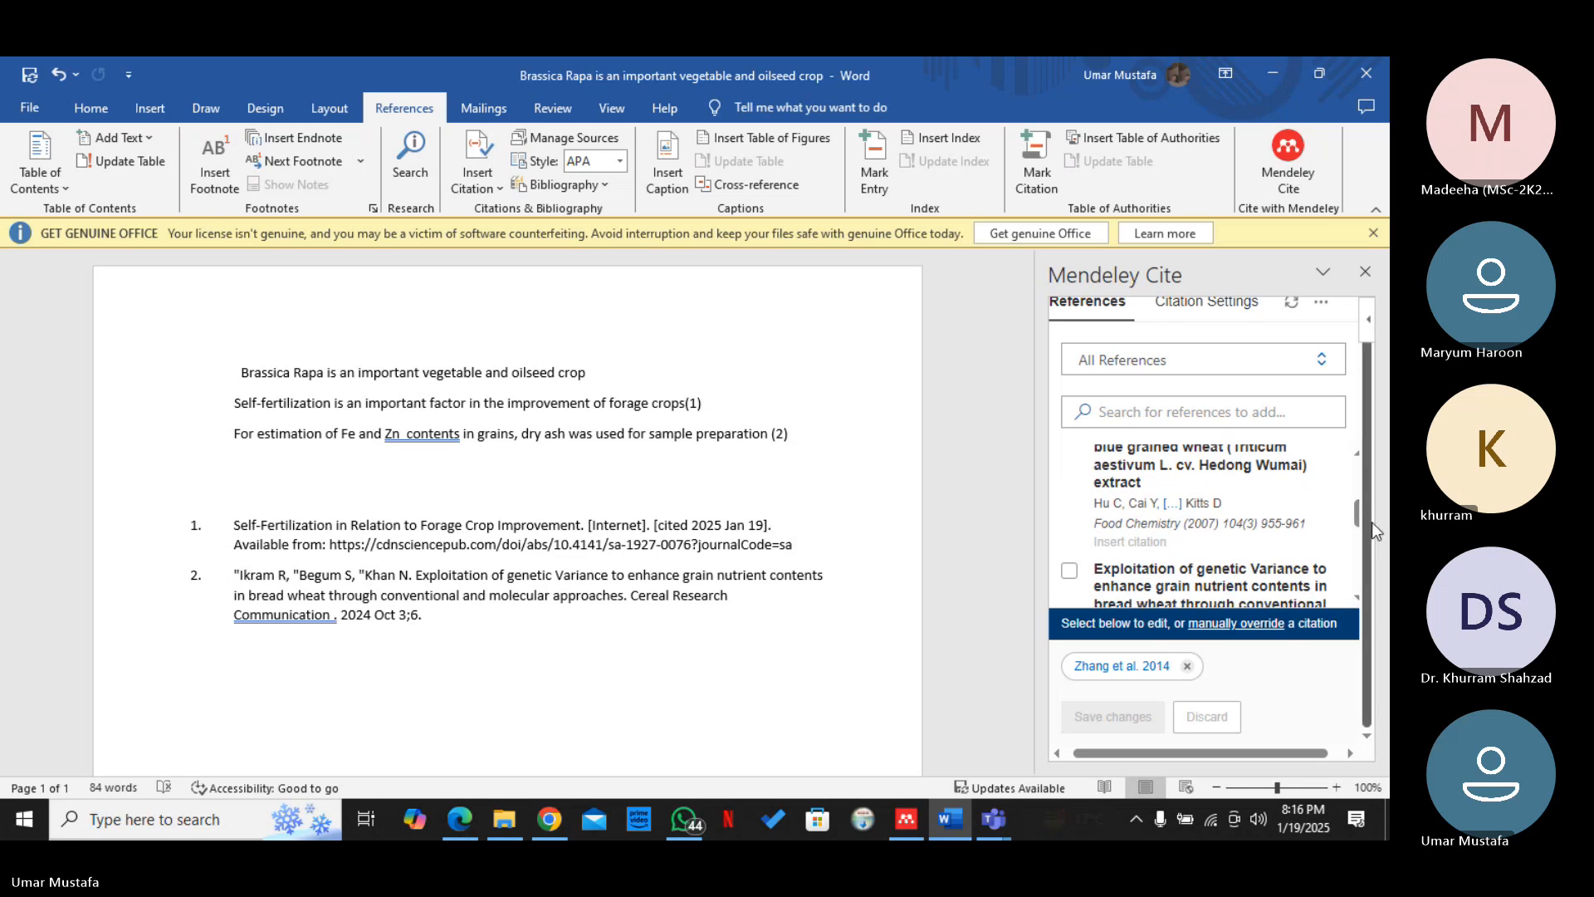
left_click_drag(1357, 518, 1357, 514)
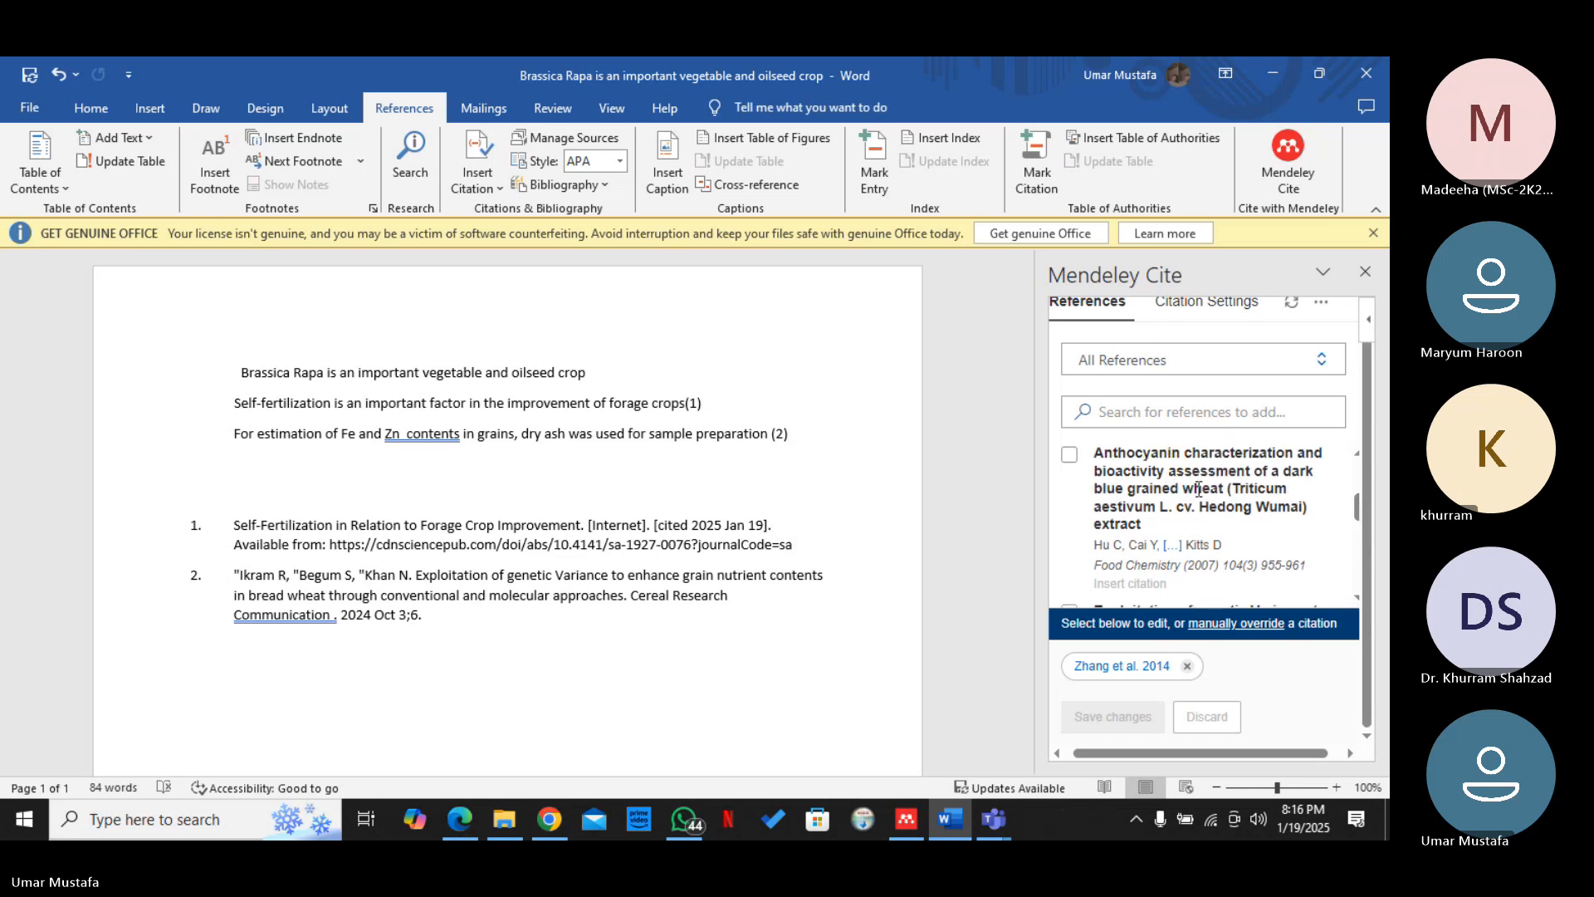
left_click(1069, 455)
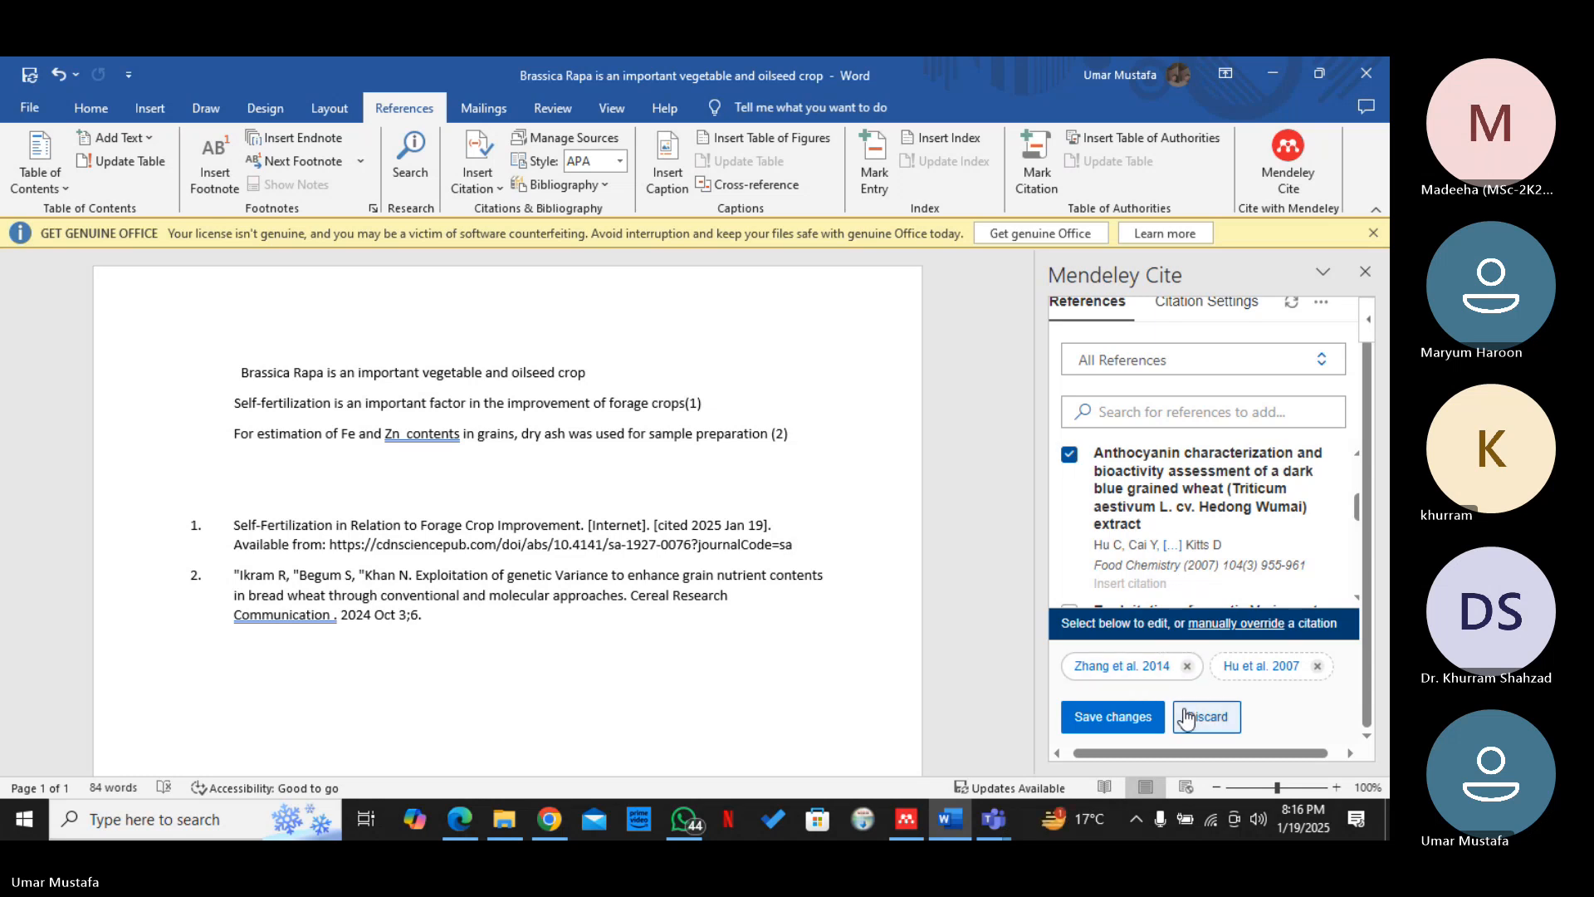
left_click(1187, 666)
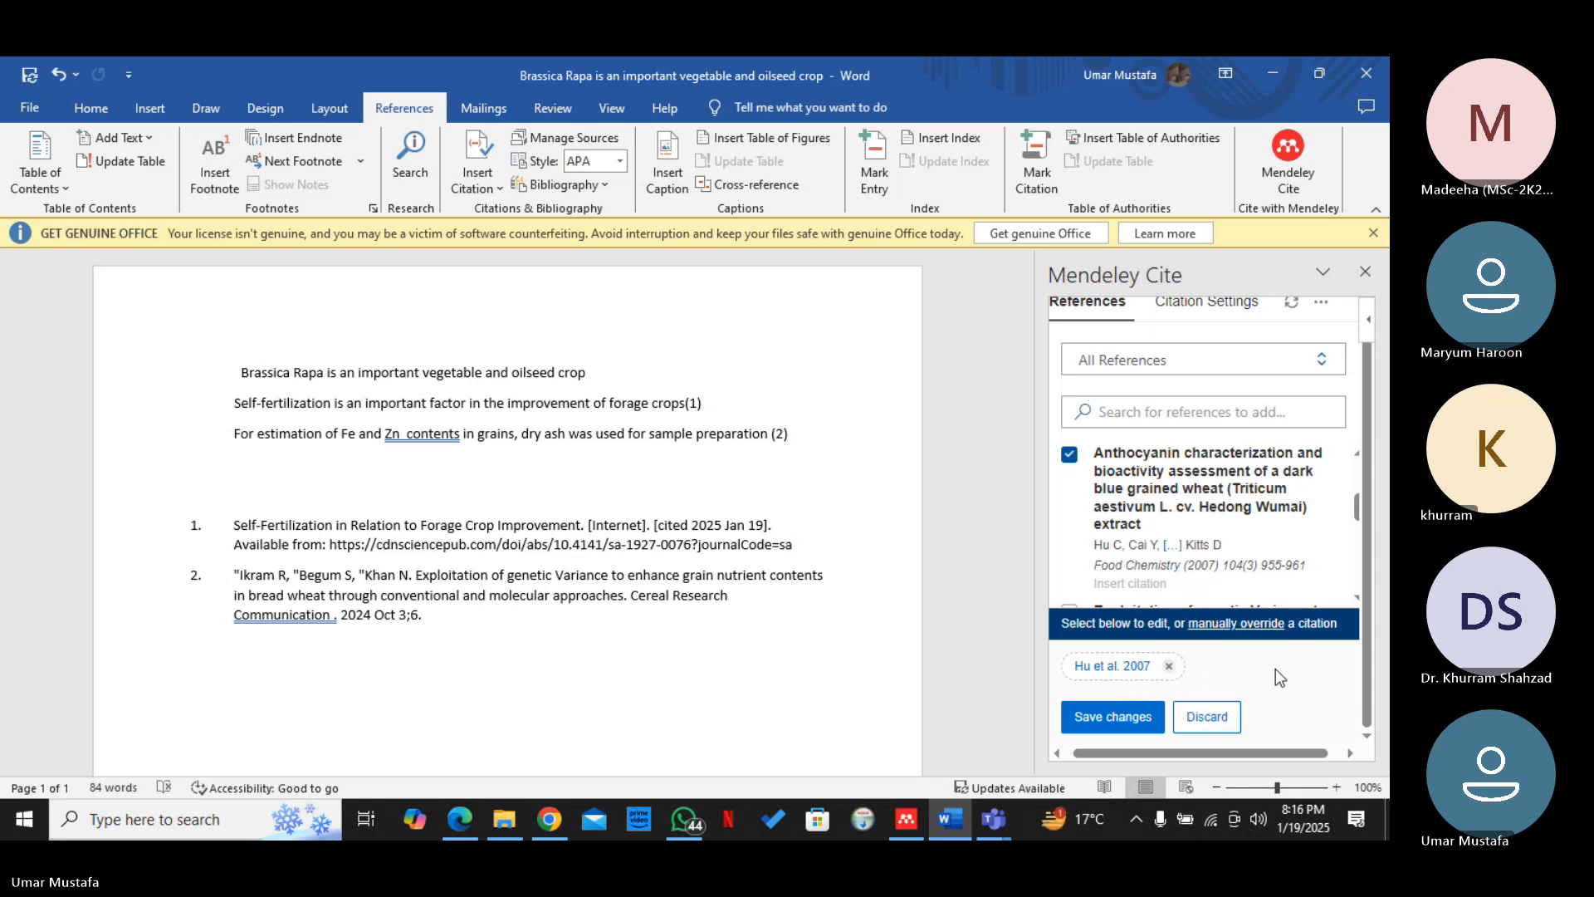
left_click(1167, 666)
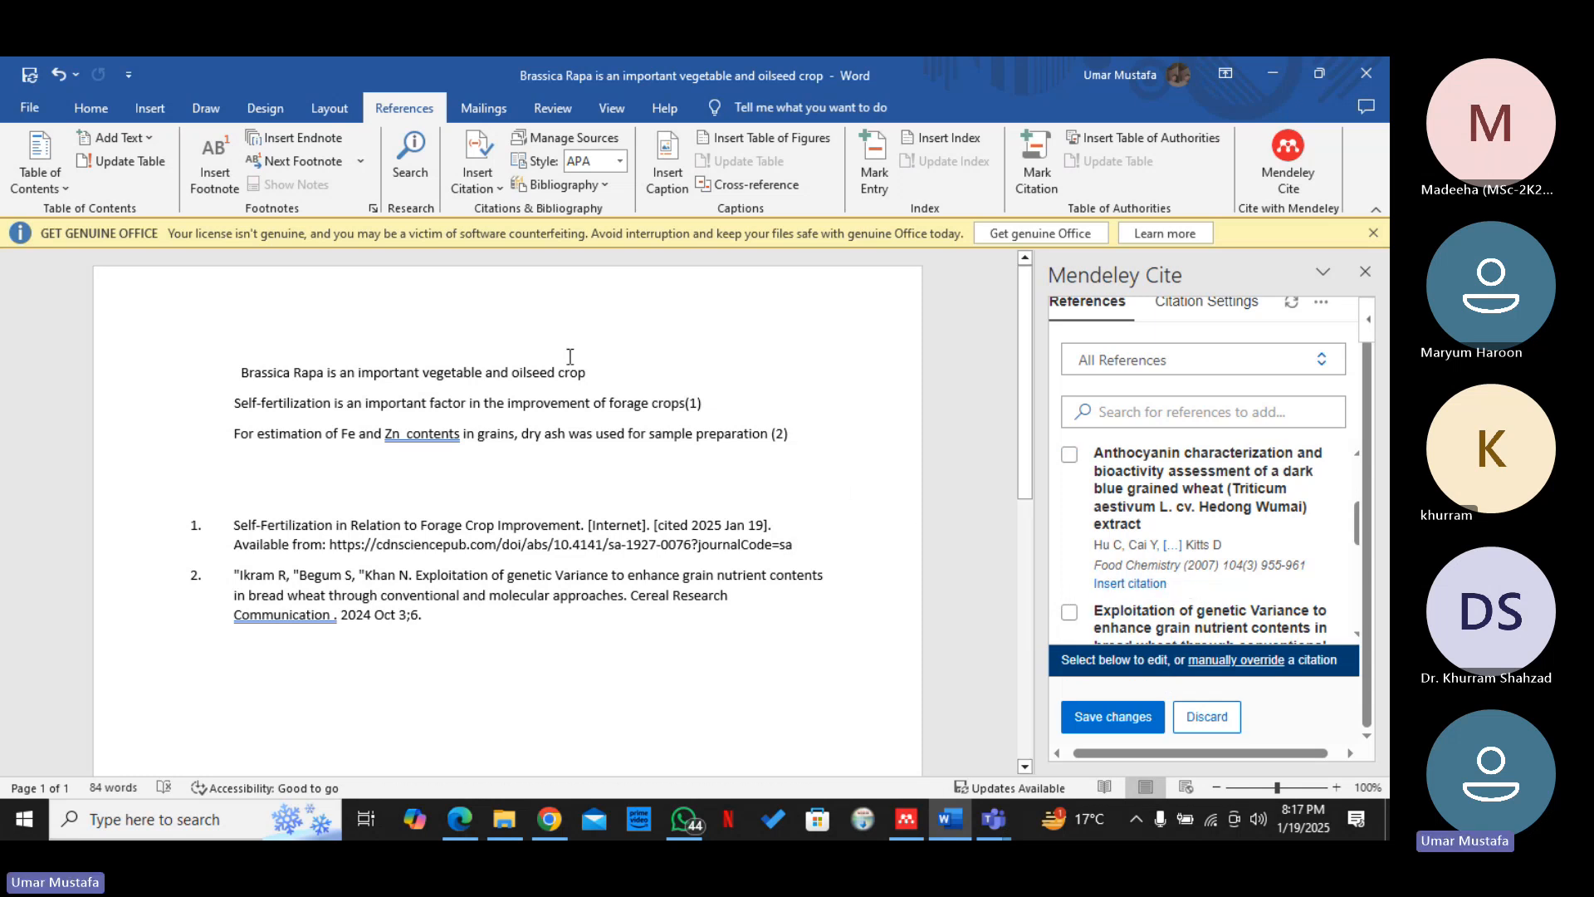
left_click(1131, 584)
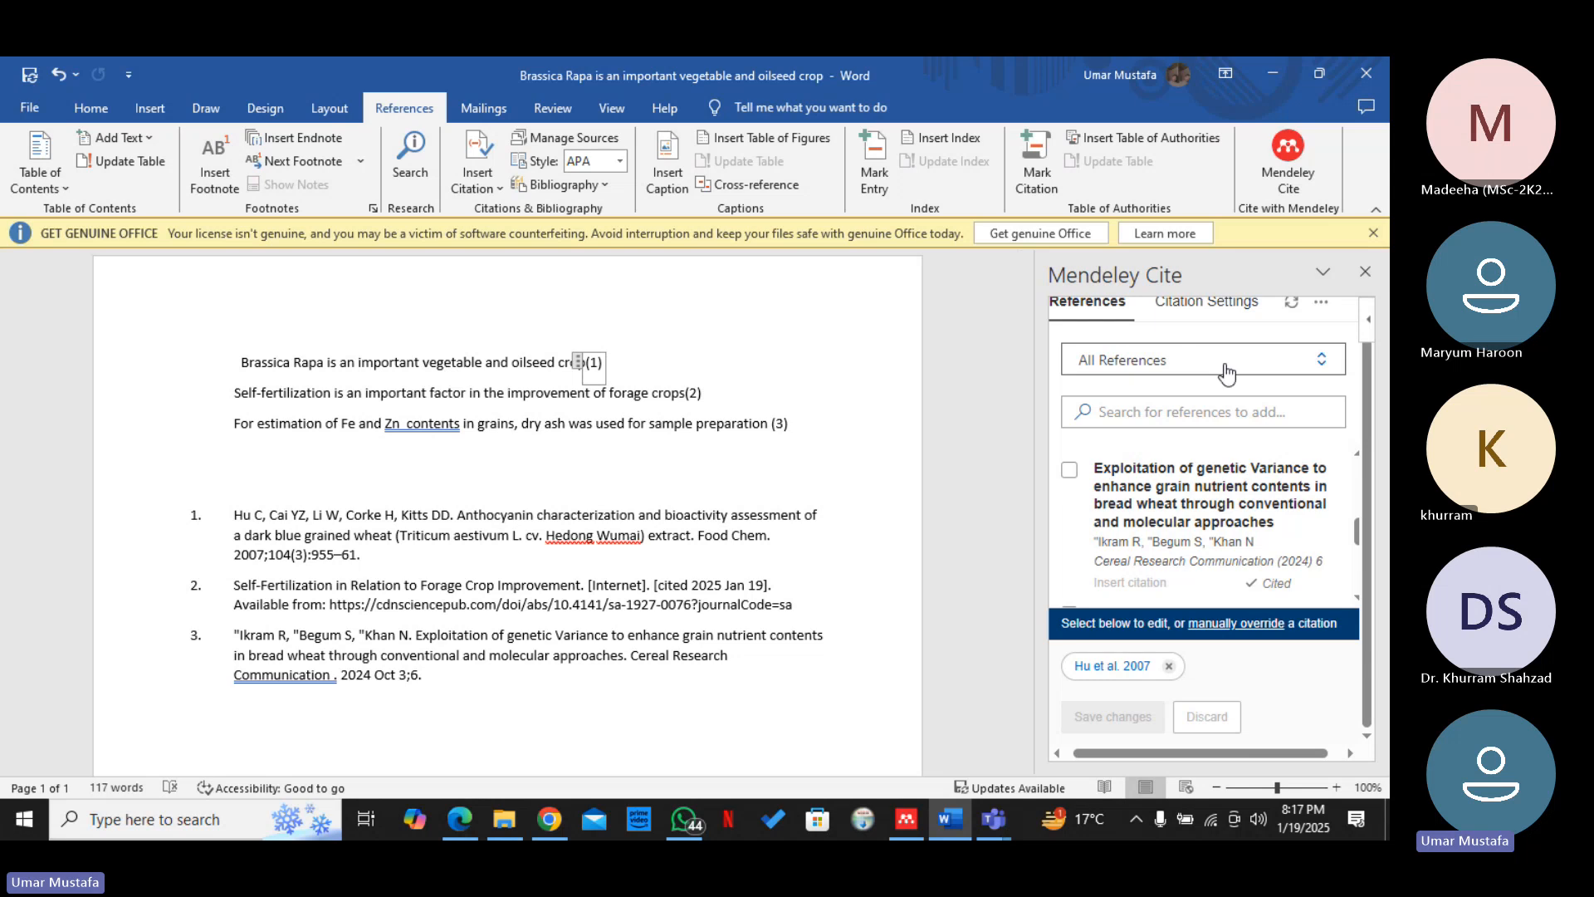
Change the document's citation style to Nature
left_click_drag(1369, 479, 1372, 450)
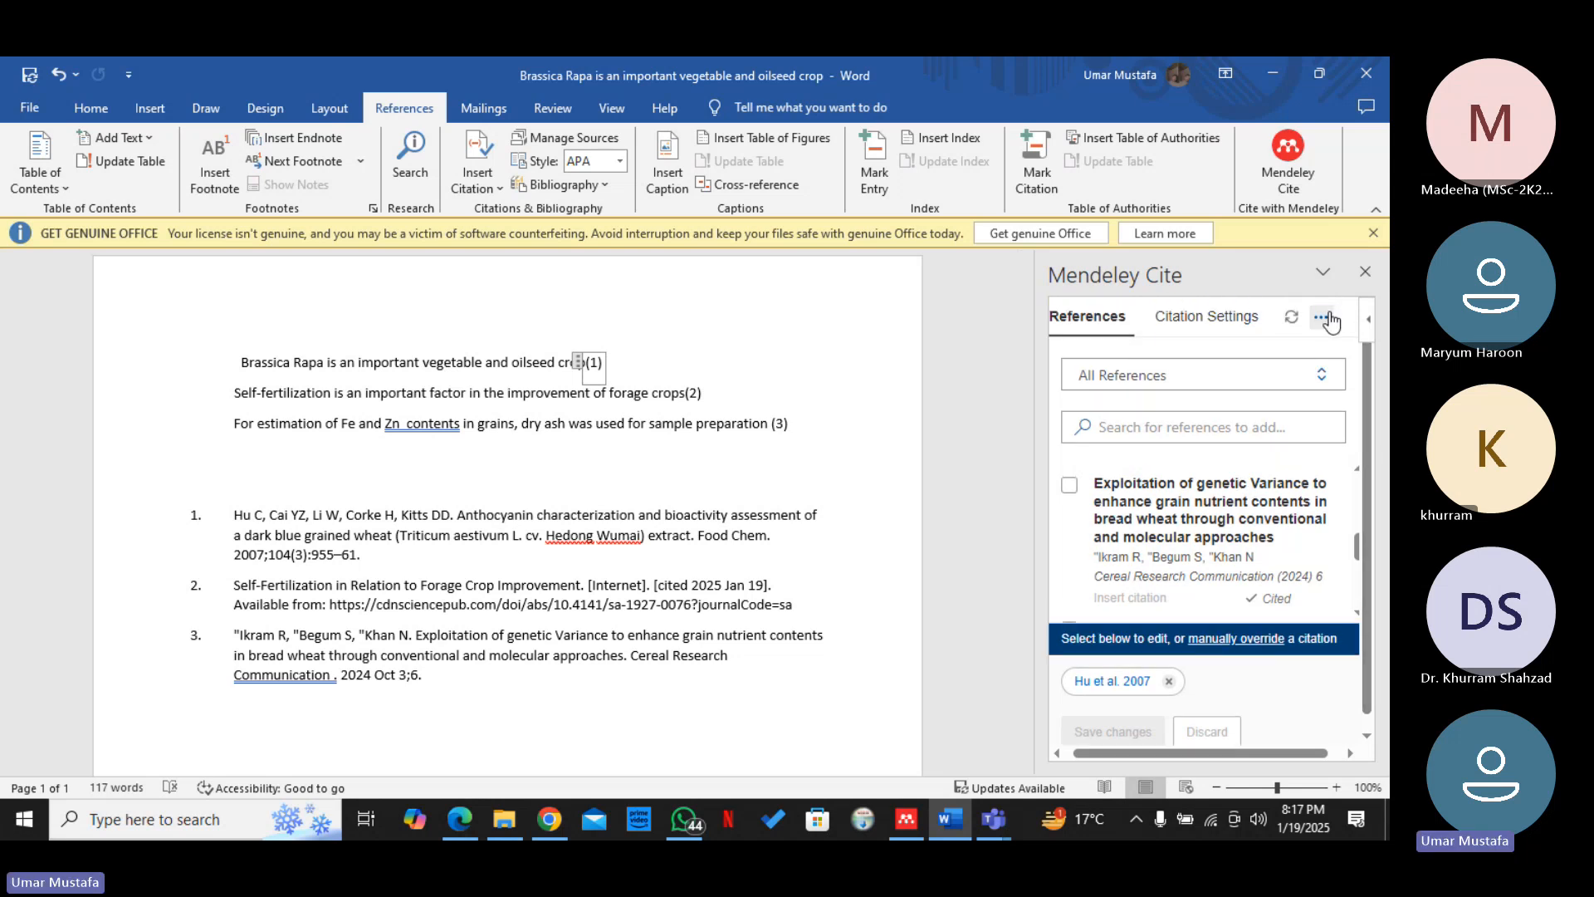
left_click(1235, 326)
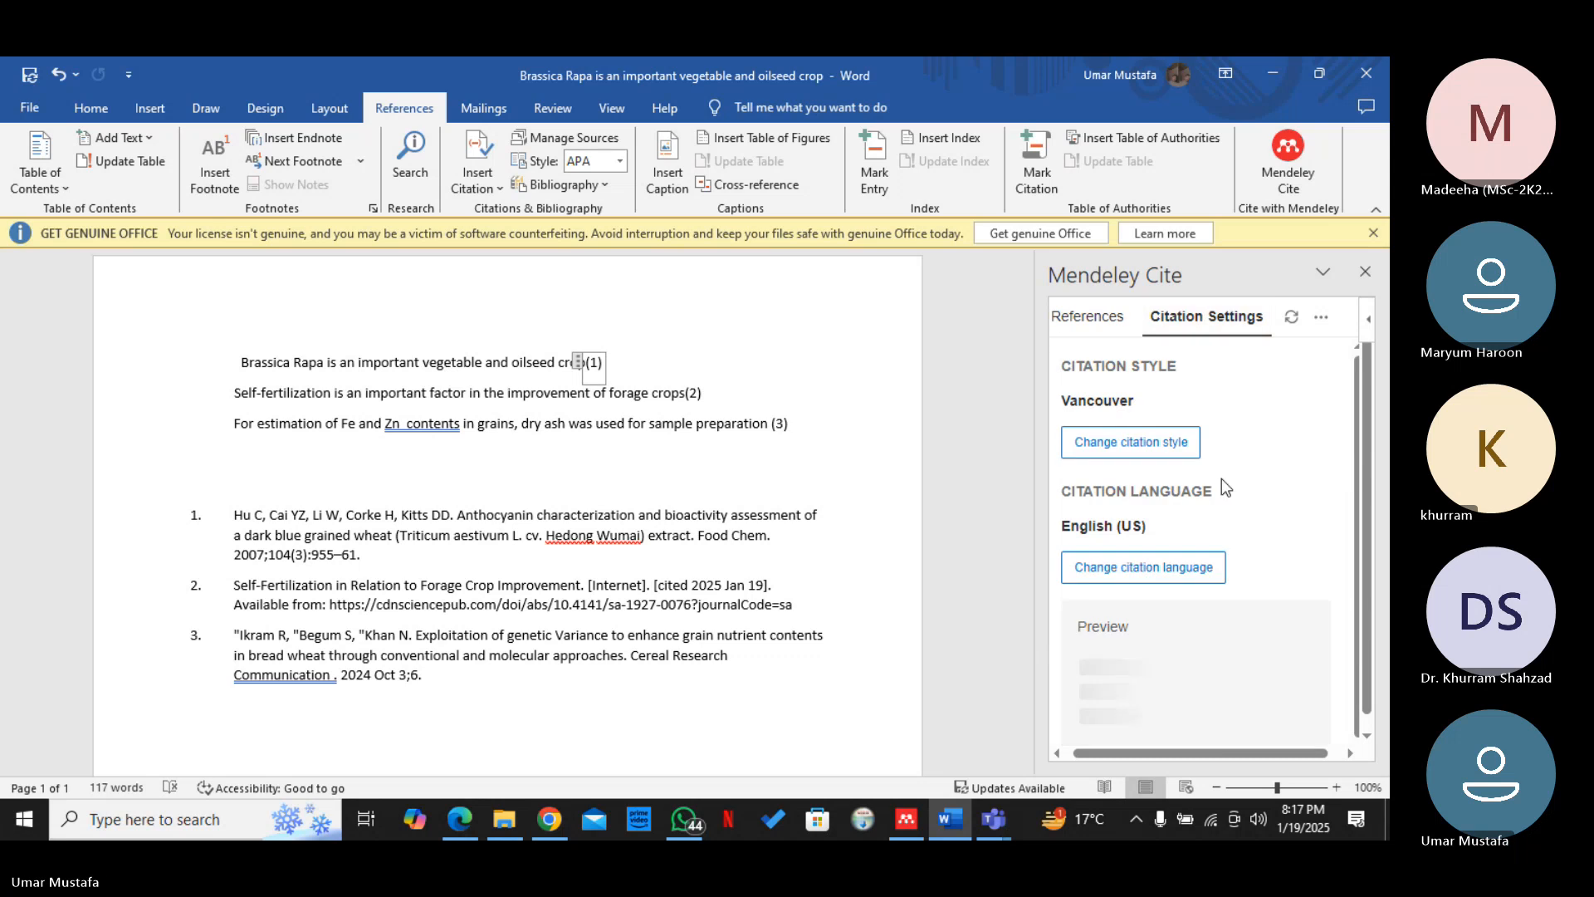
left_click(1151, 455)
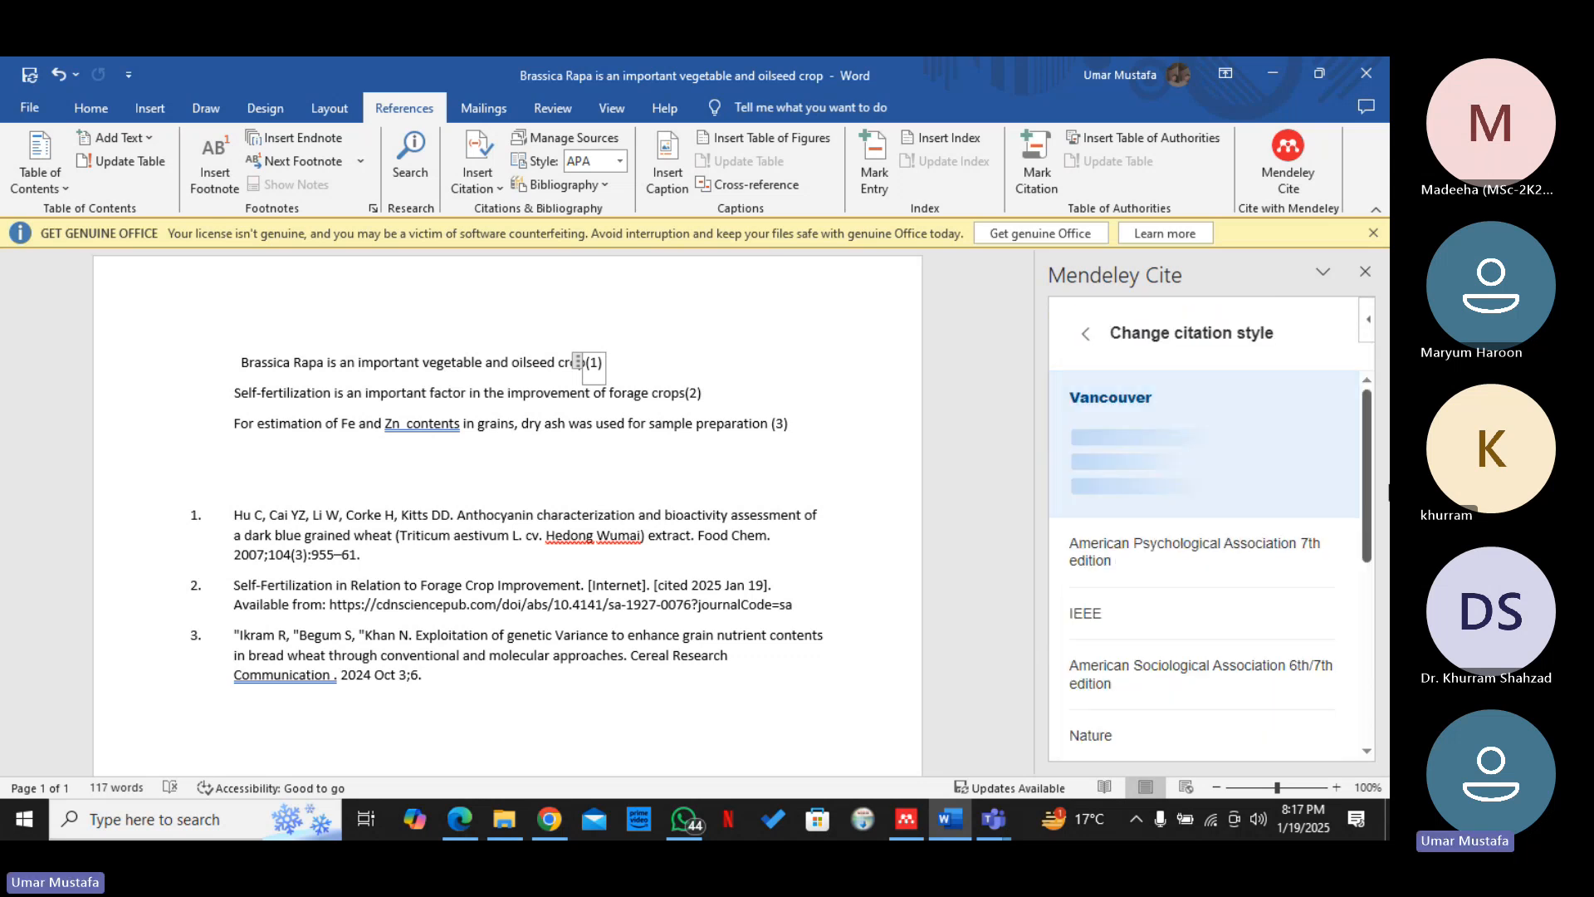
left_click_drag(1371, 486, 1372, 539)
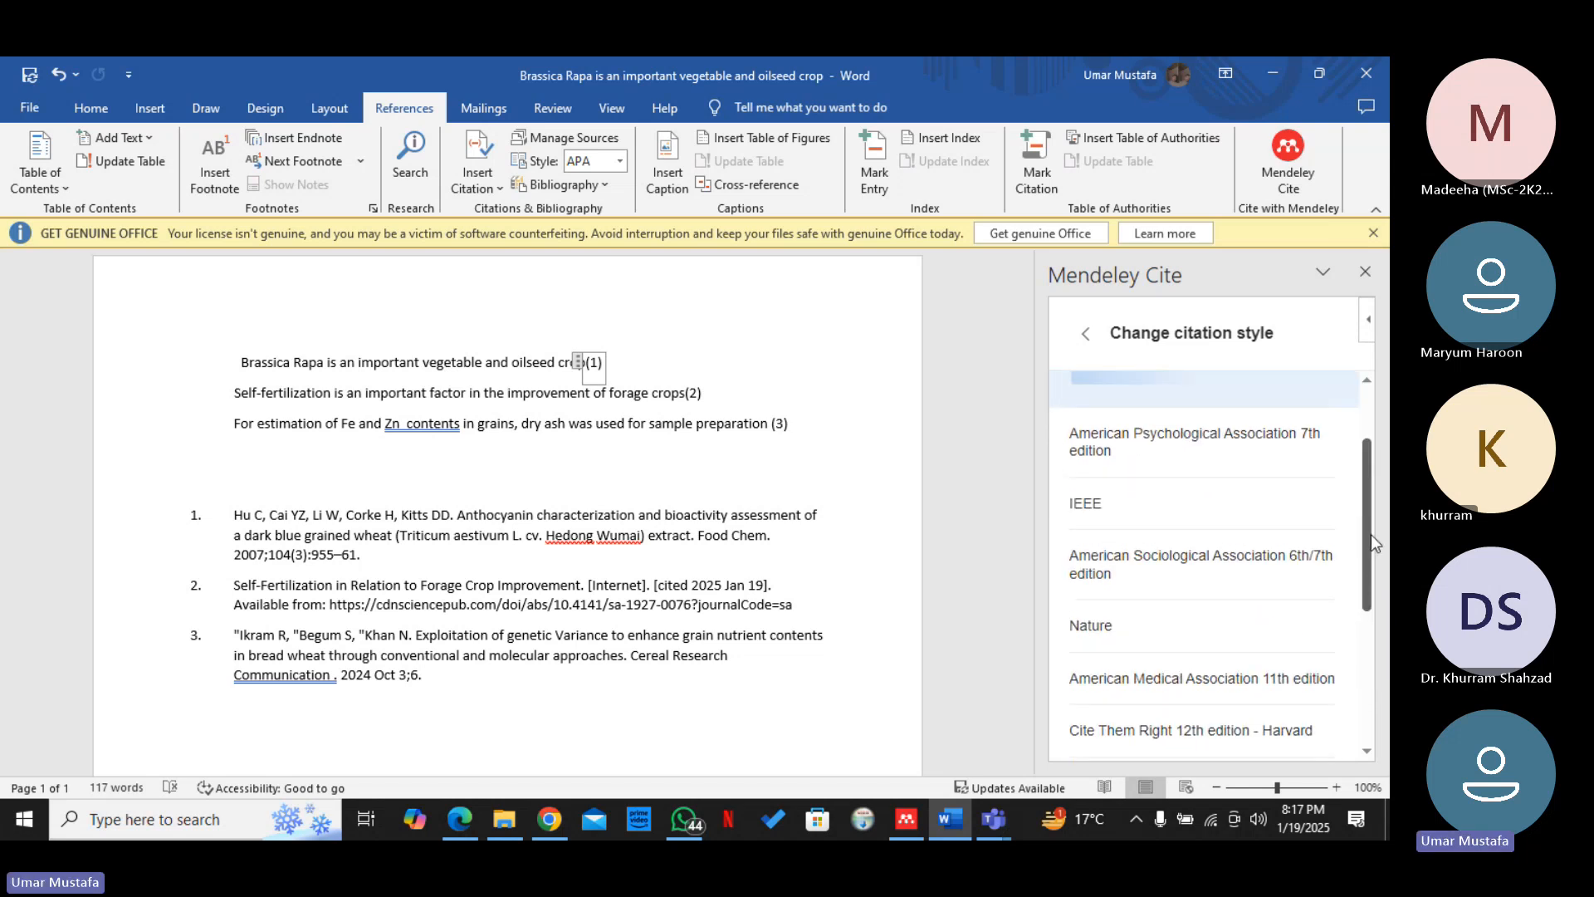
left_click(1171, 625)
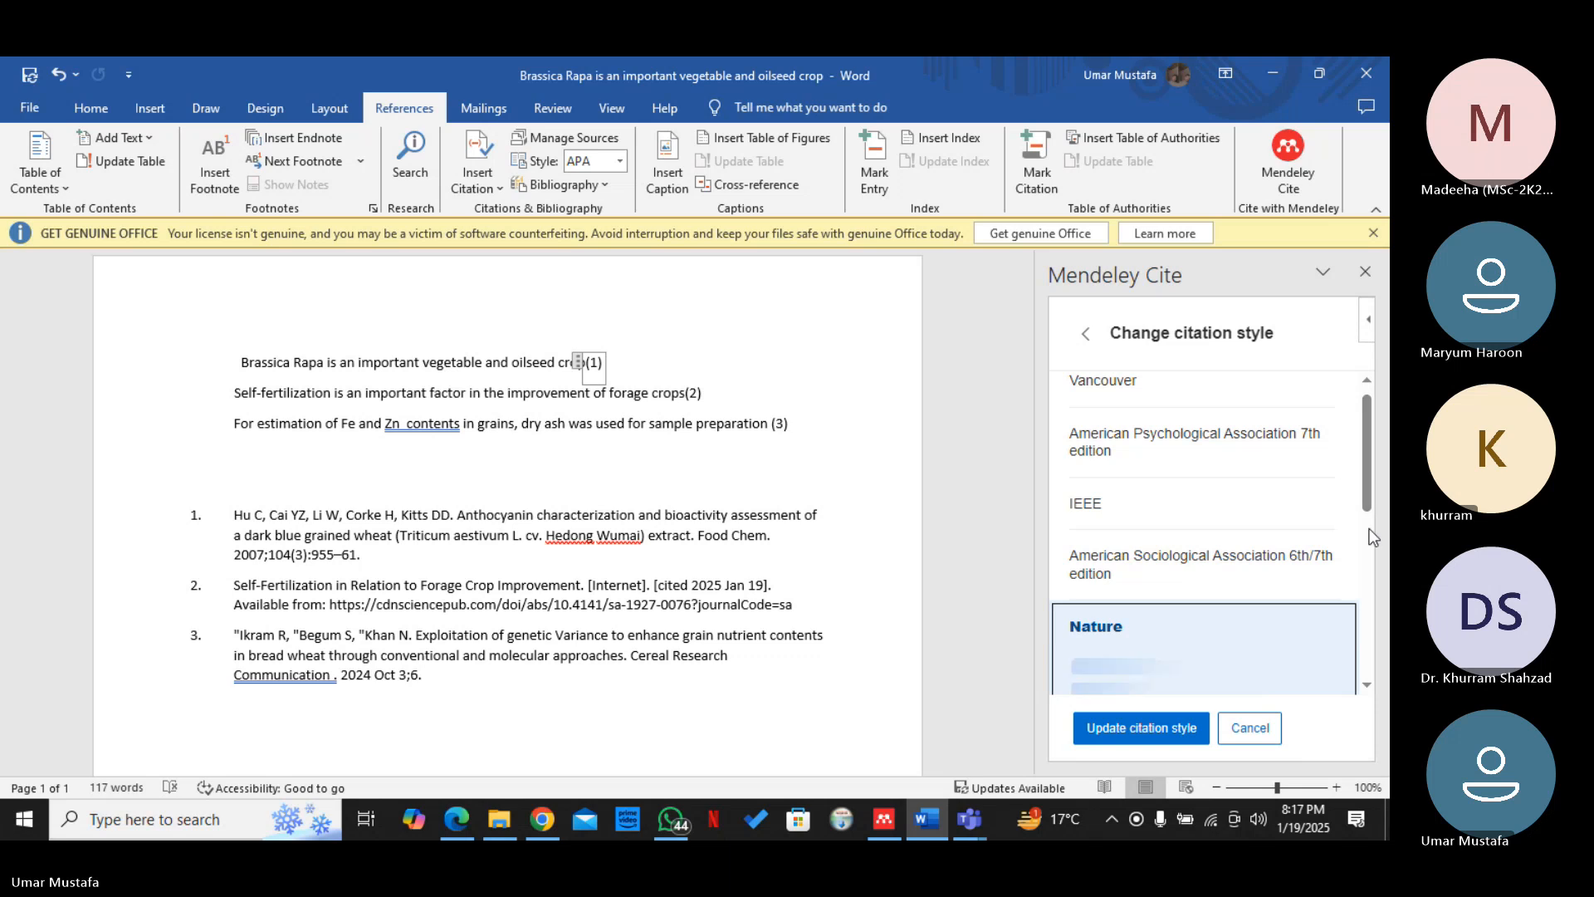
left_click(1149, 730)
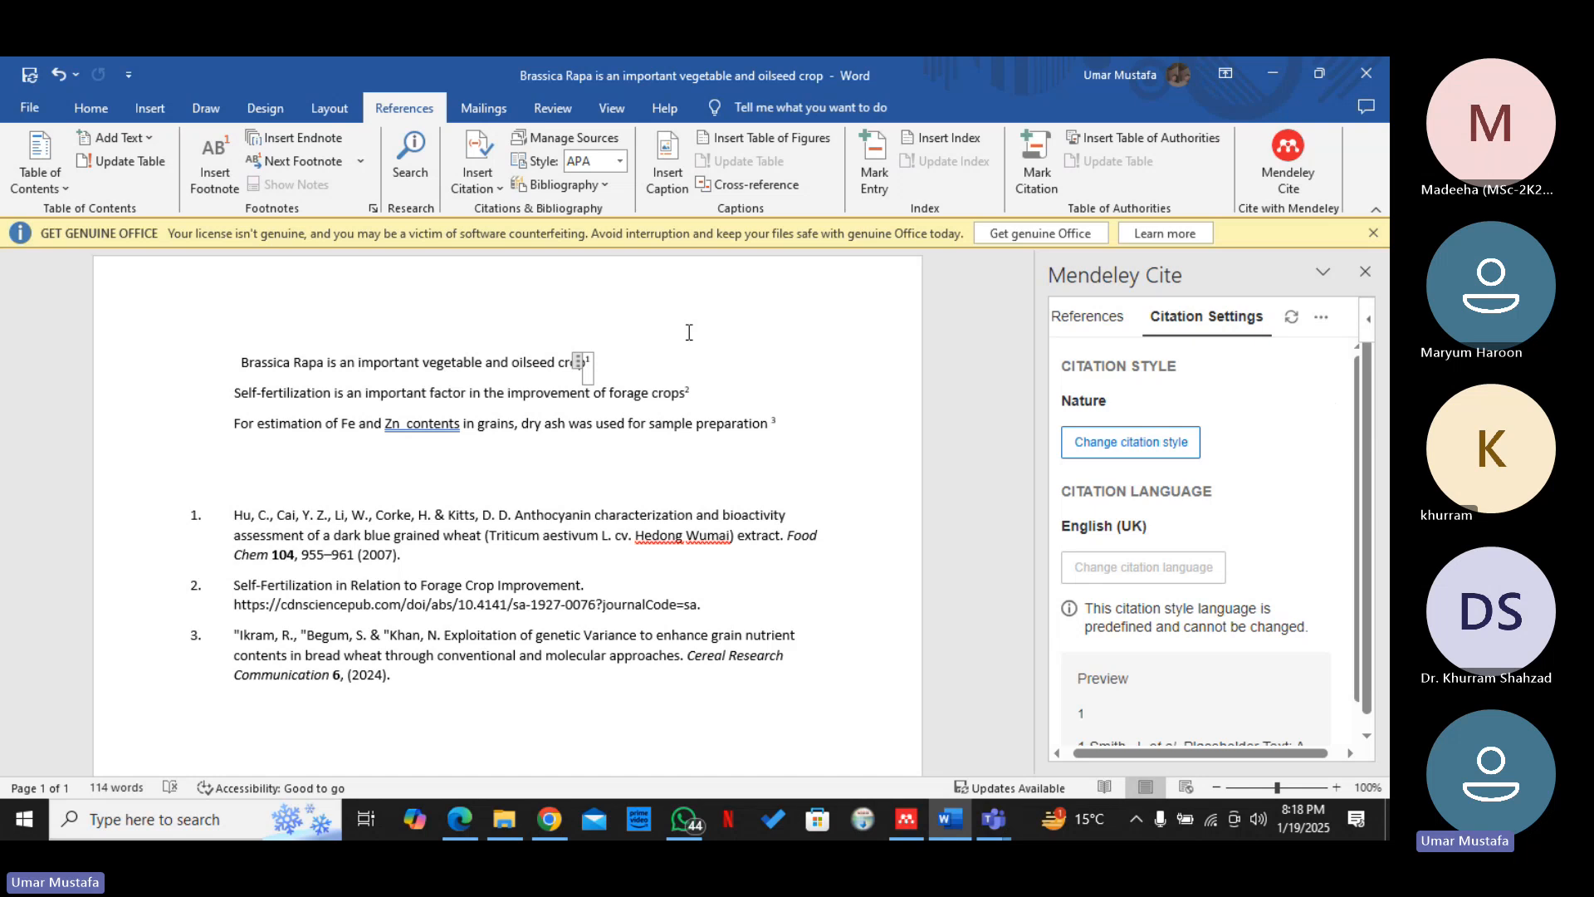
Try to insert a bibliography with Mendeley Cite
left_click(1113, 325)
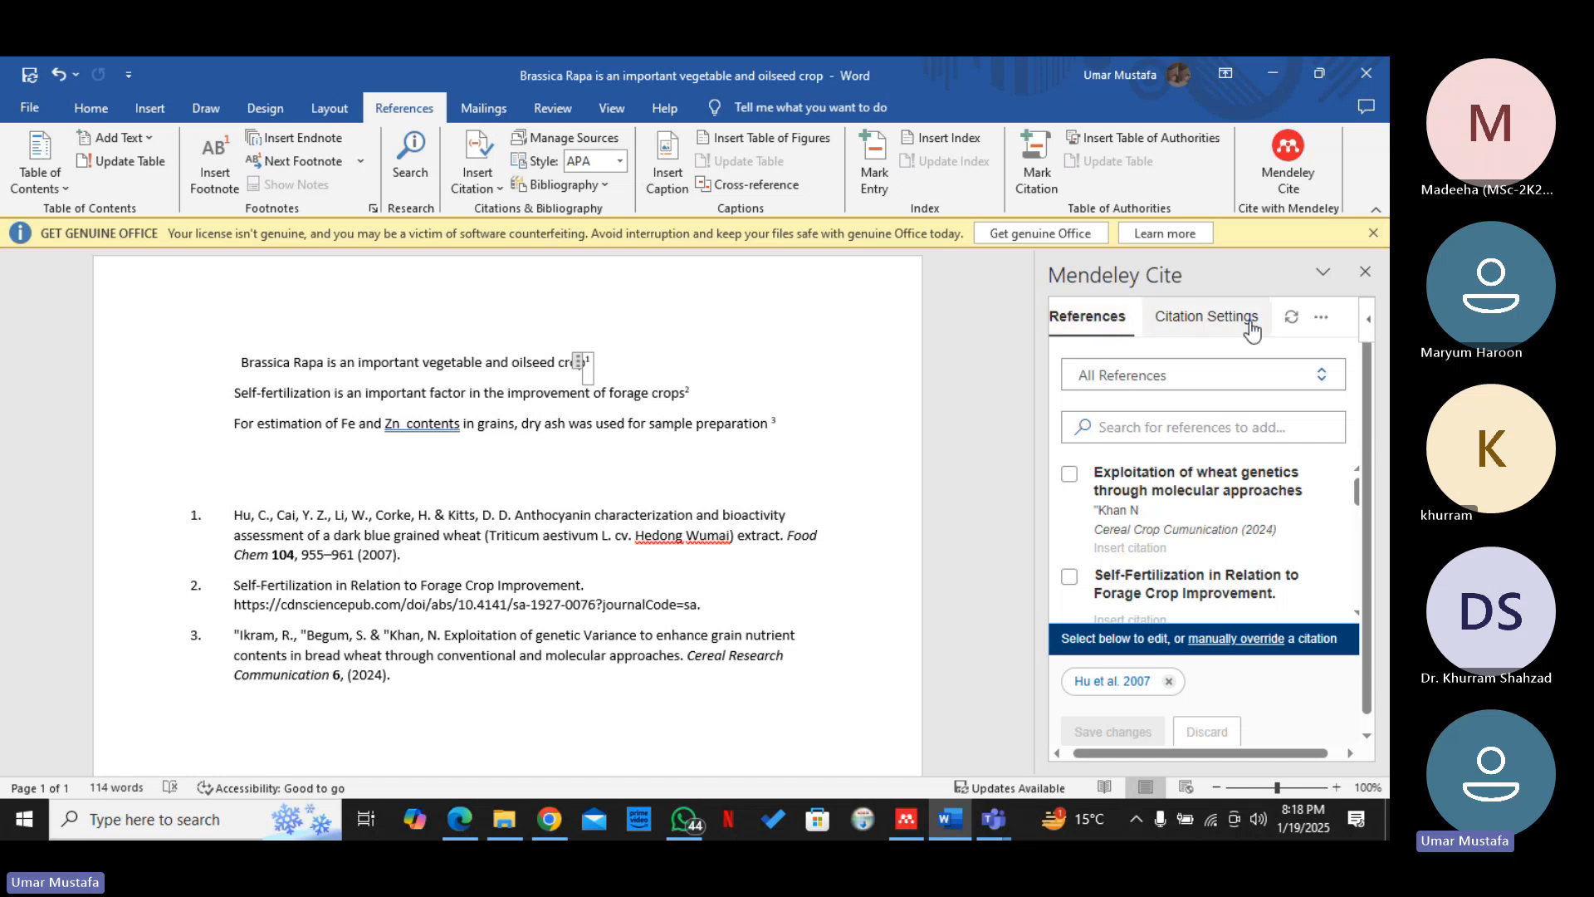
left_click(1326, 325)
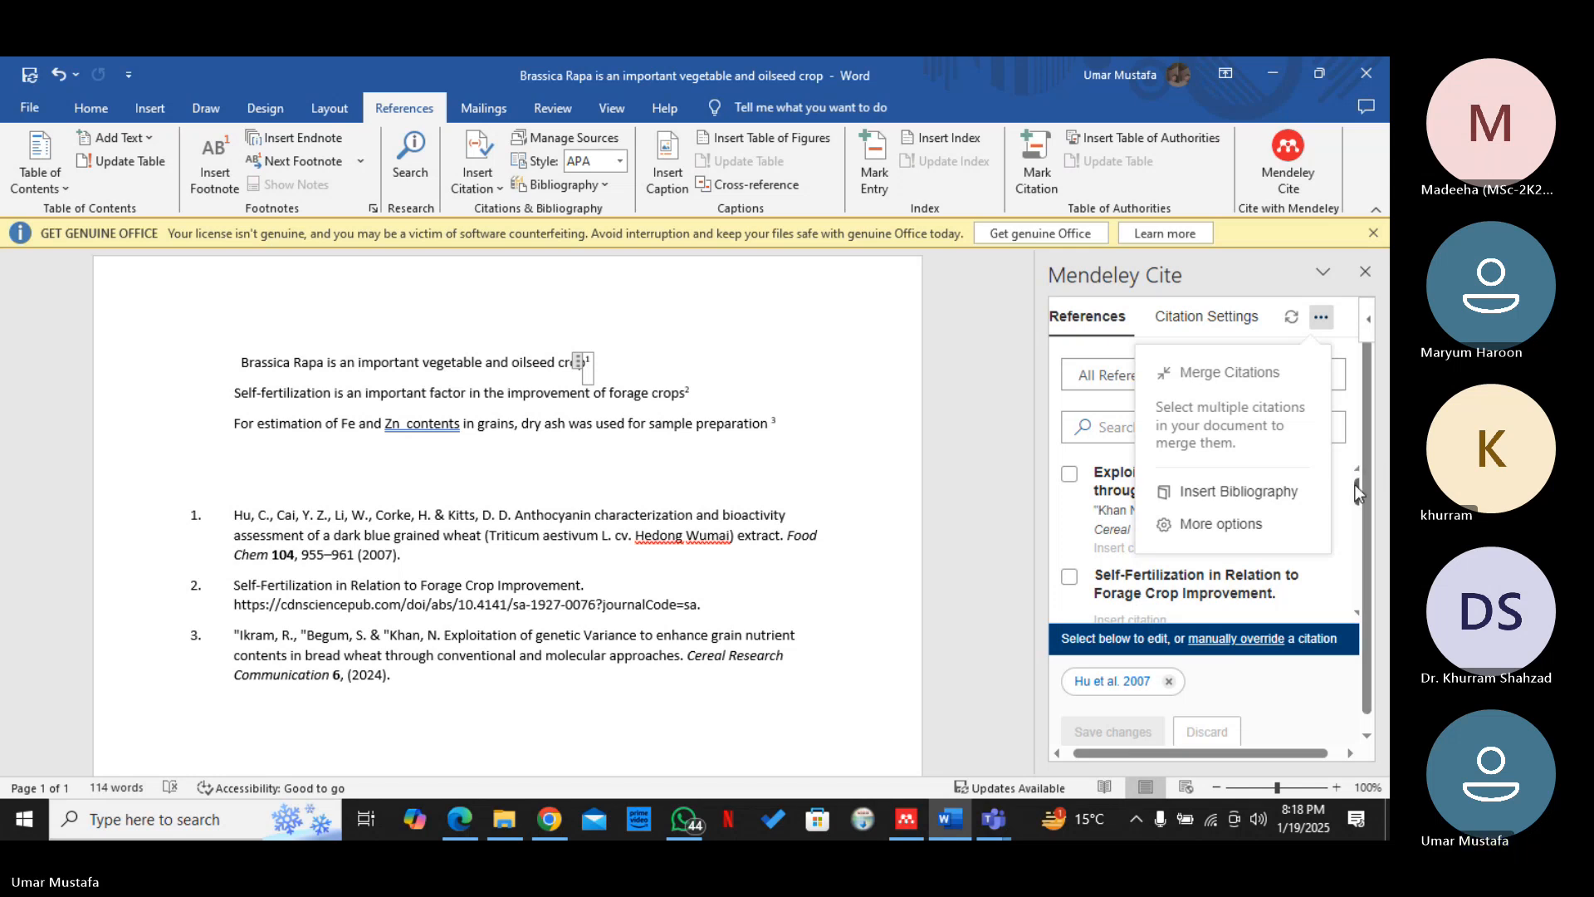
scroll(1359, 493, "down", 2)
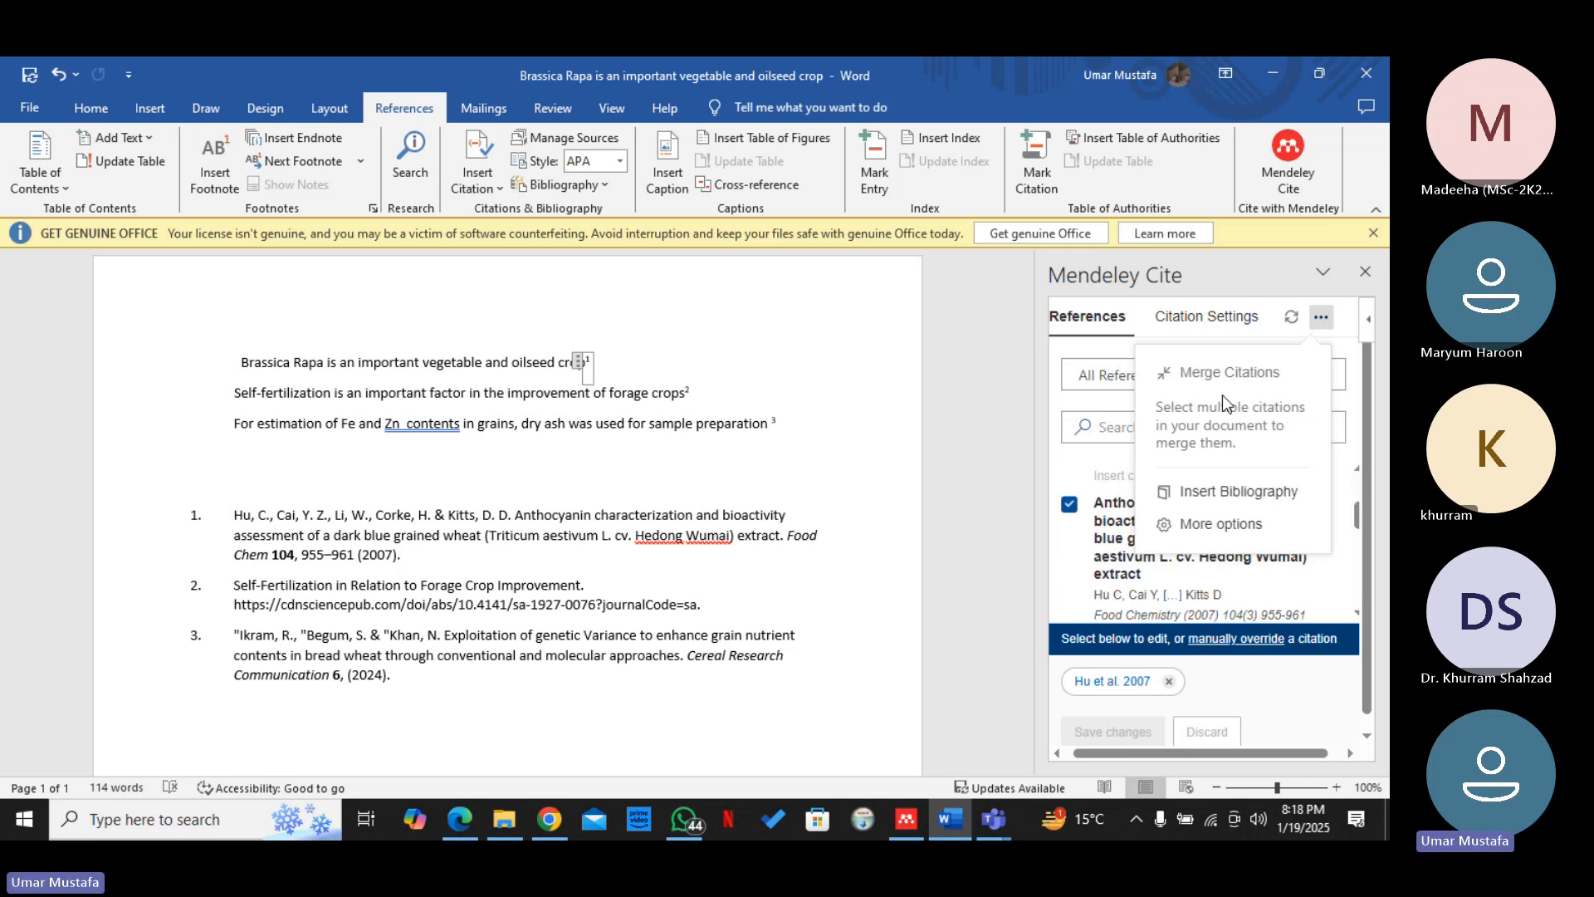
left_click(1199, 496)
left_click(1300, 414)
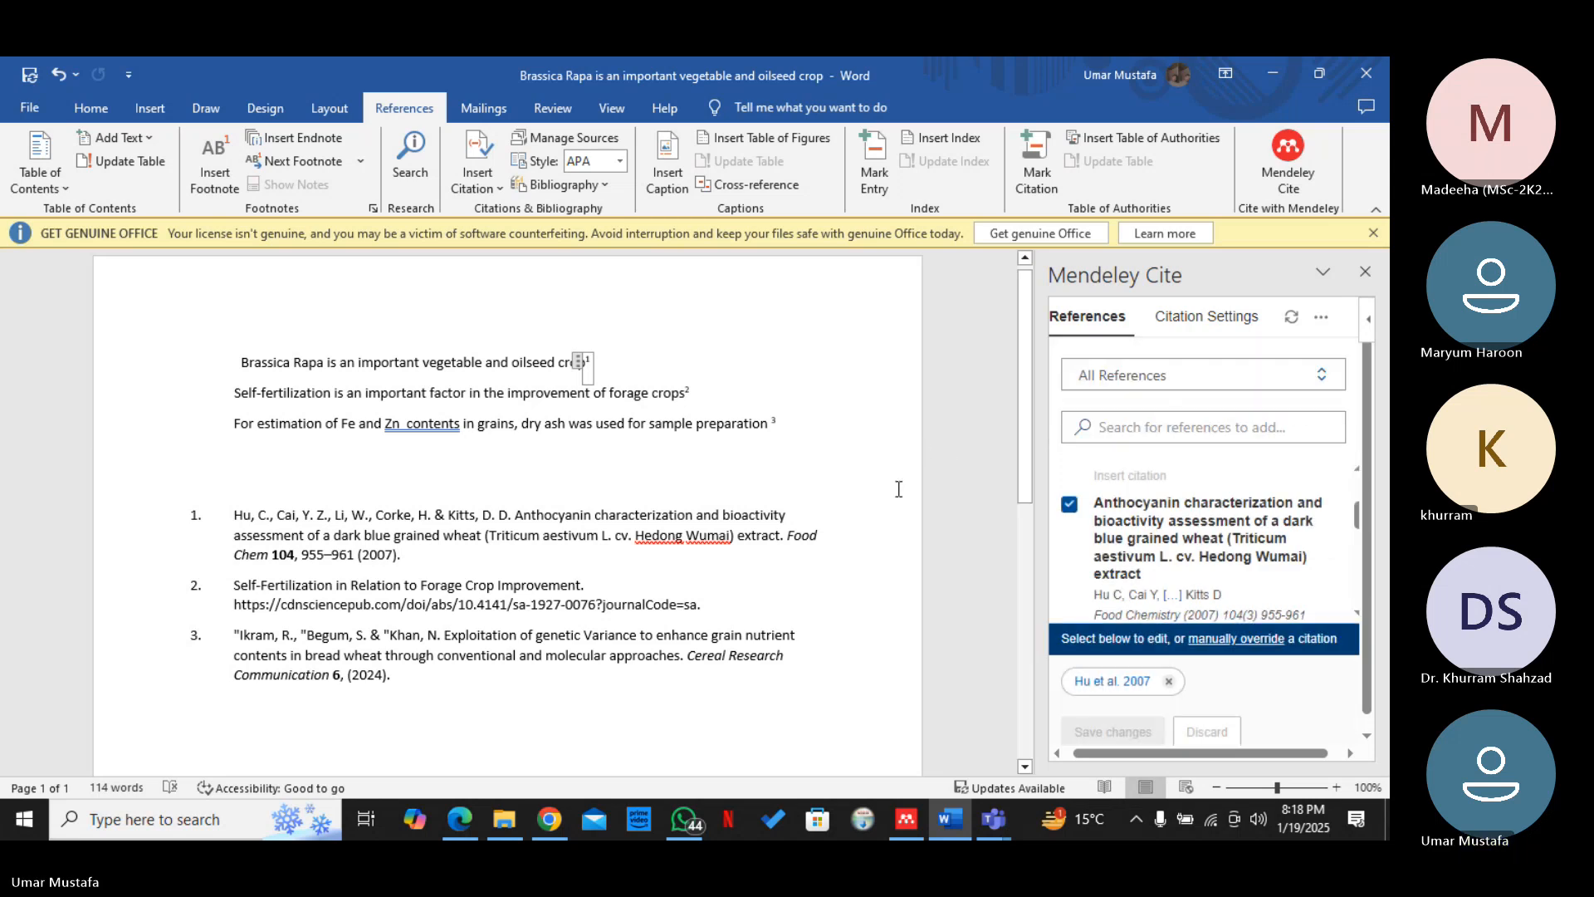
Place the text cursor on an empty line below the reference list
left_click_drag(1023, 451, 1023, 491)
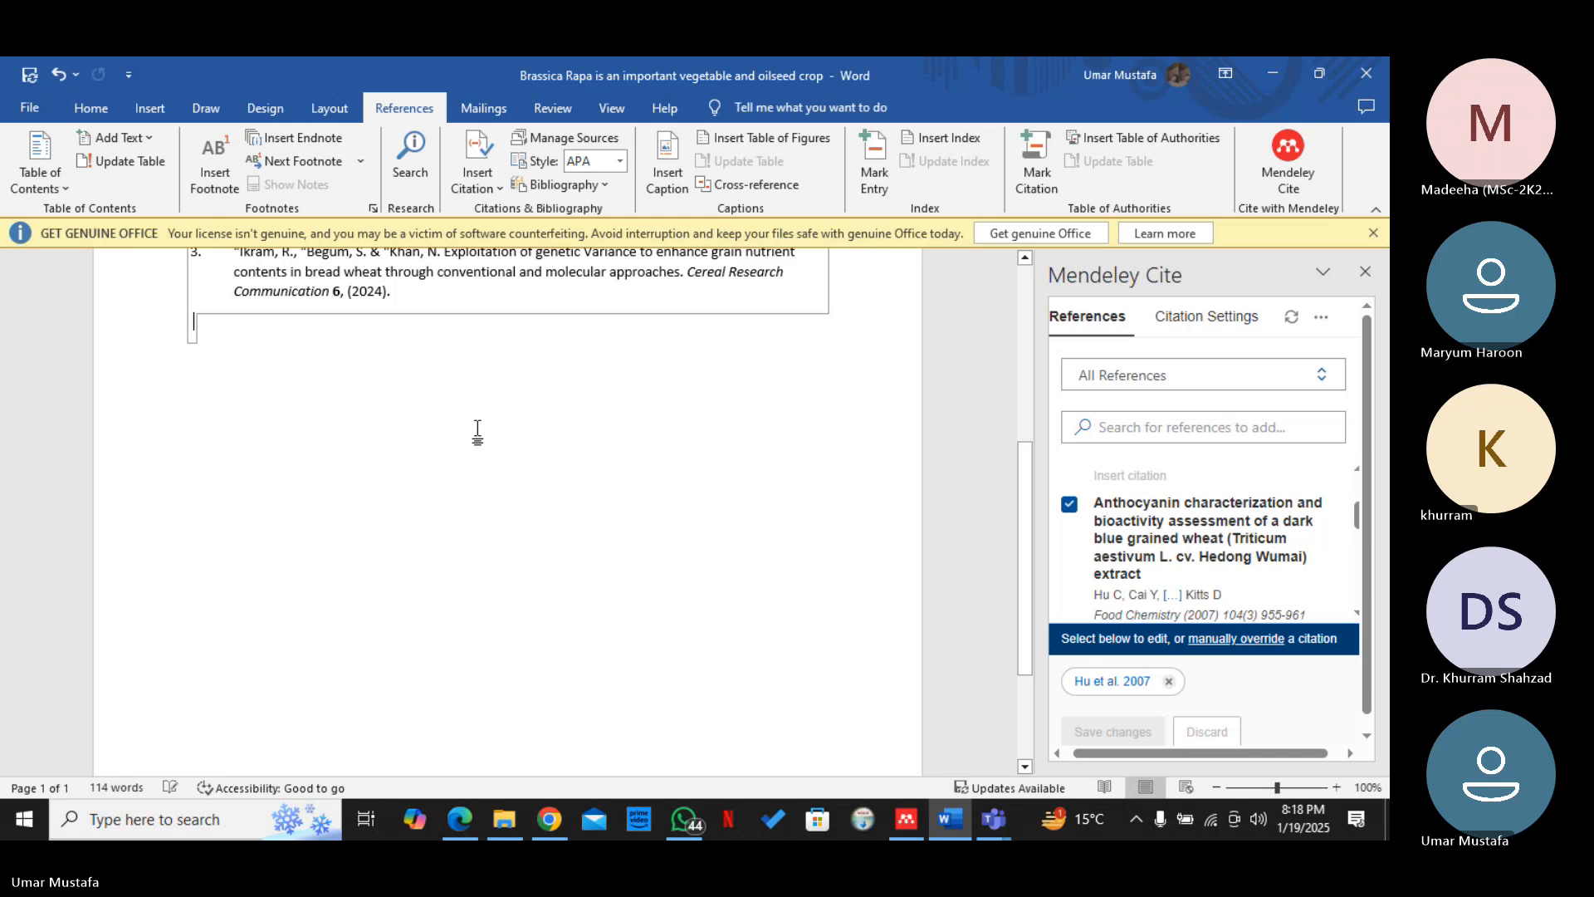
left_click(211, 416)
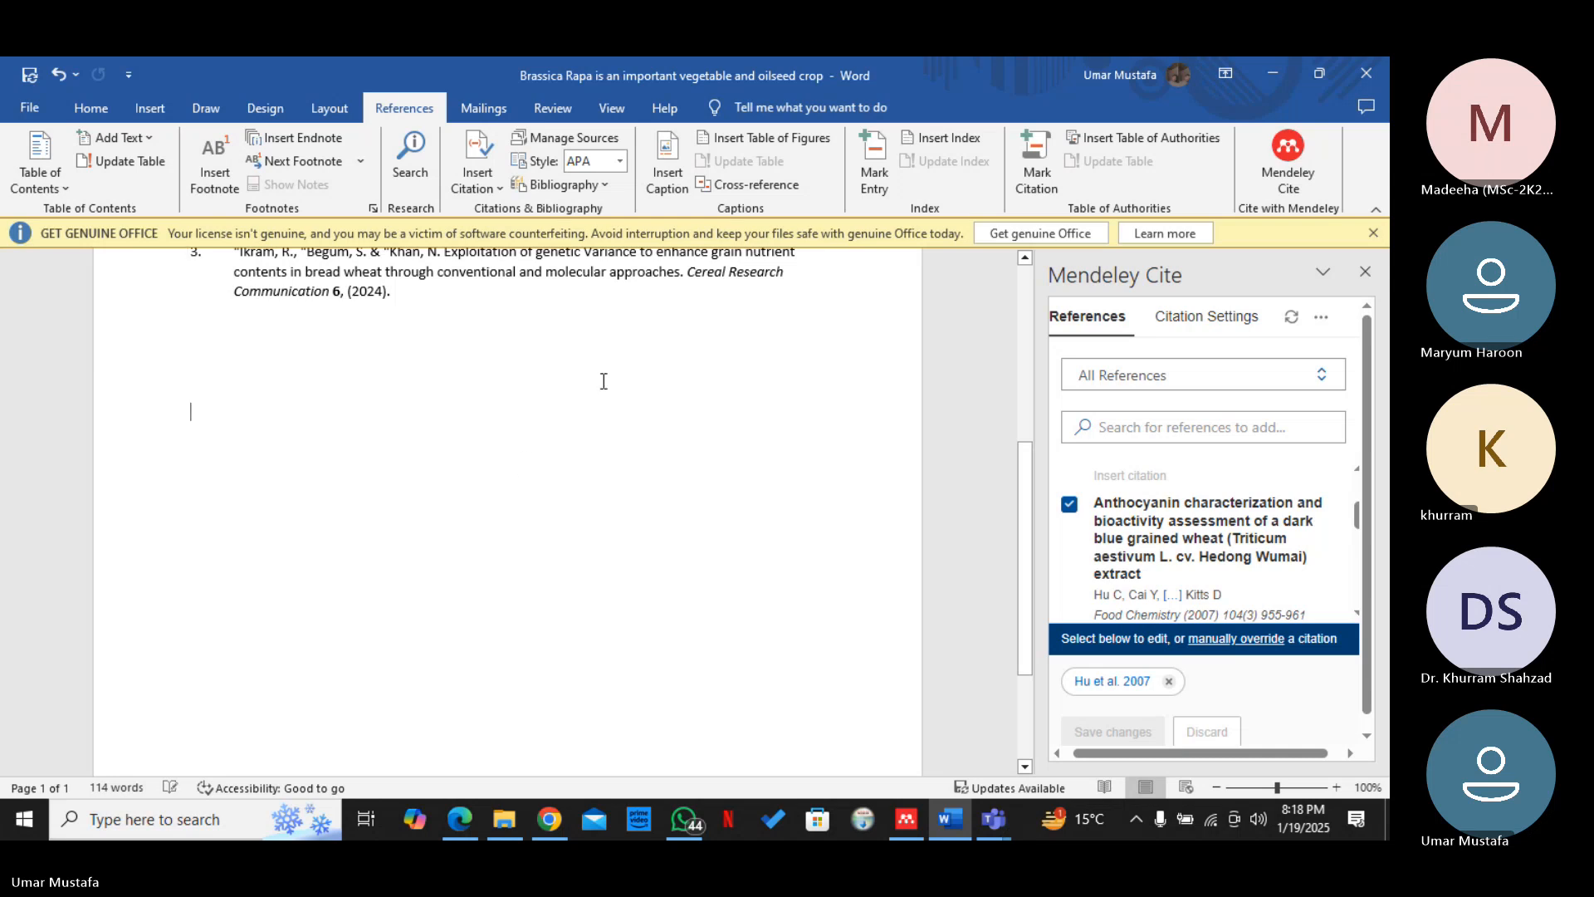
scroll(1028, 532, "up", 4)
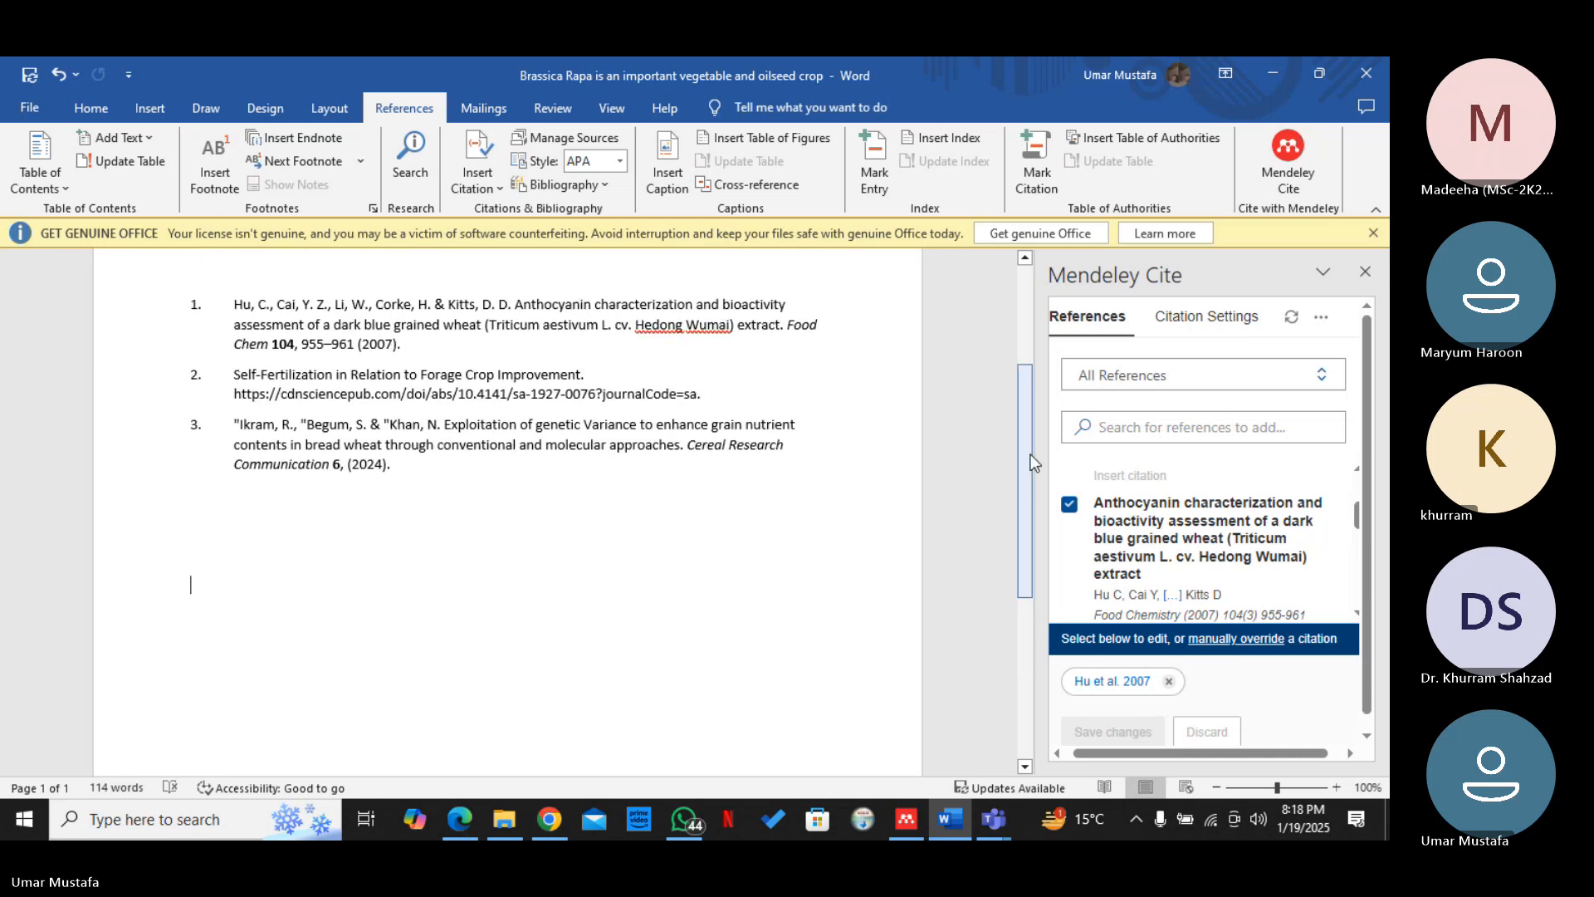
Insert a Mendeley Cite bibliography at the text cursor below the existing reference list
left_click(1320, 318)
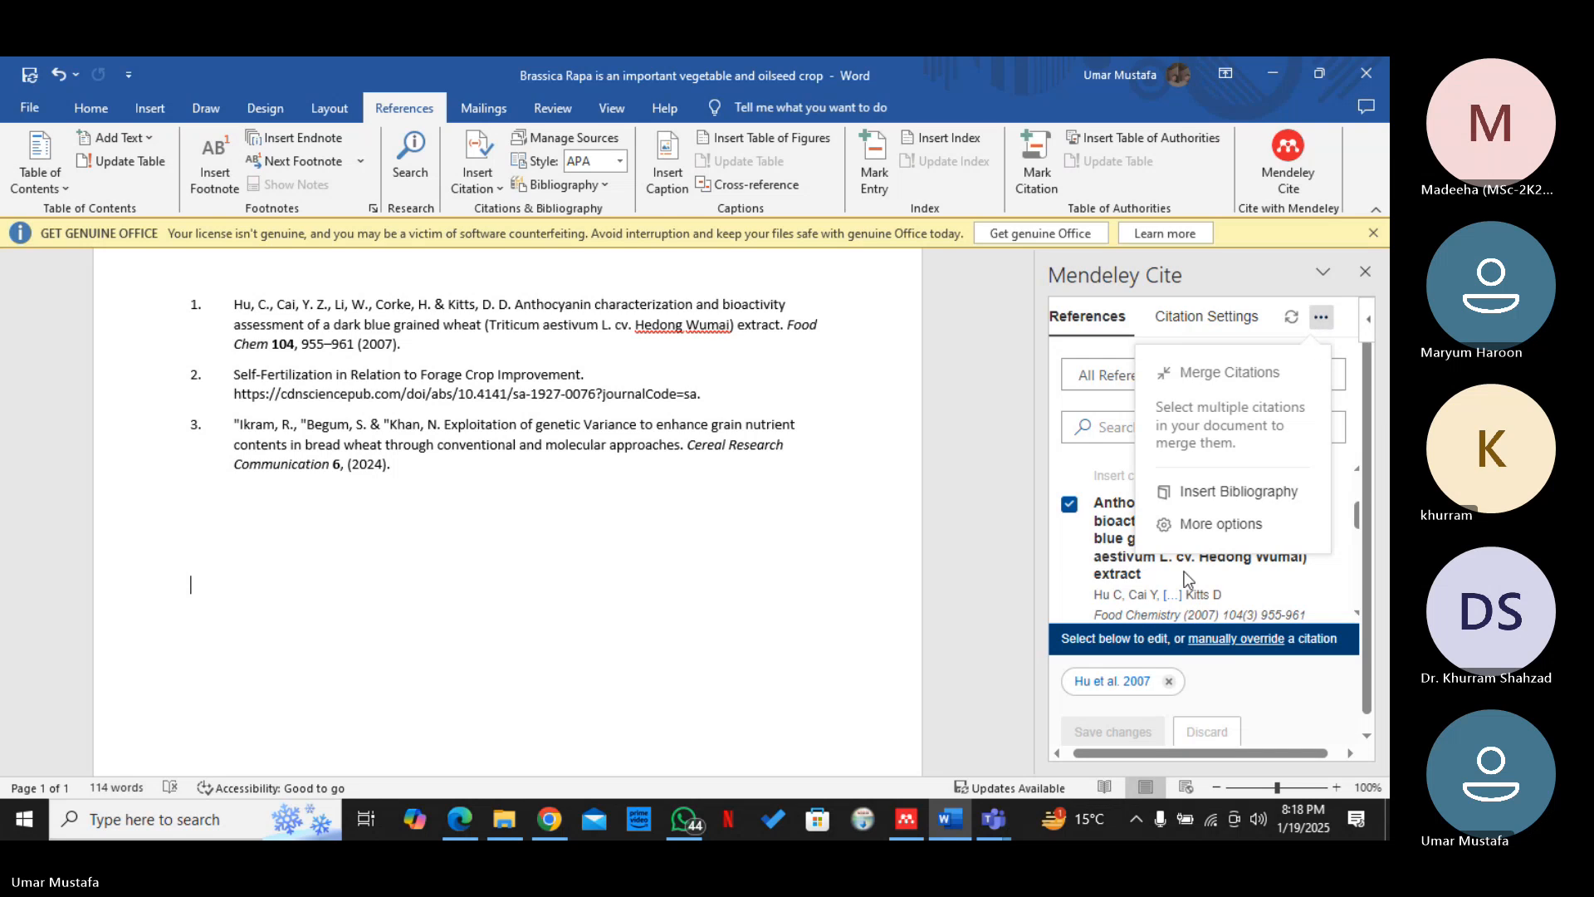
left_click(1175, 491)
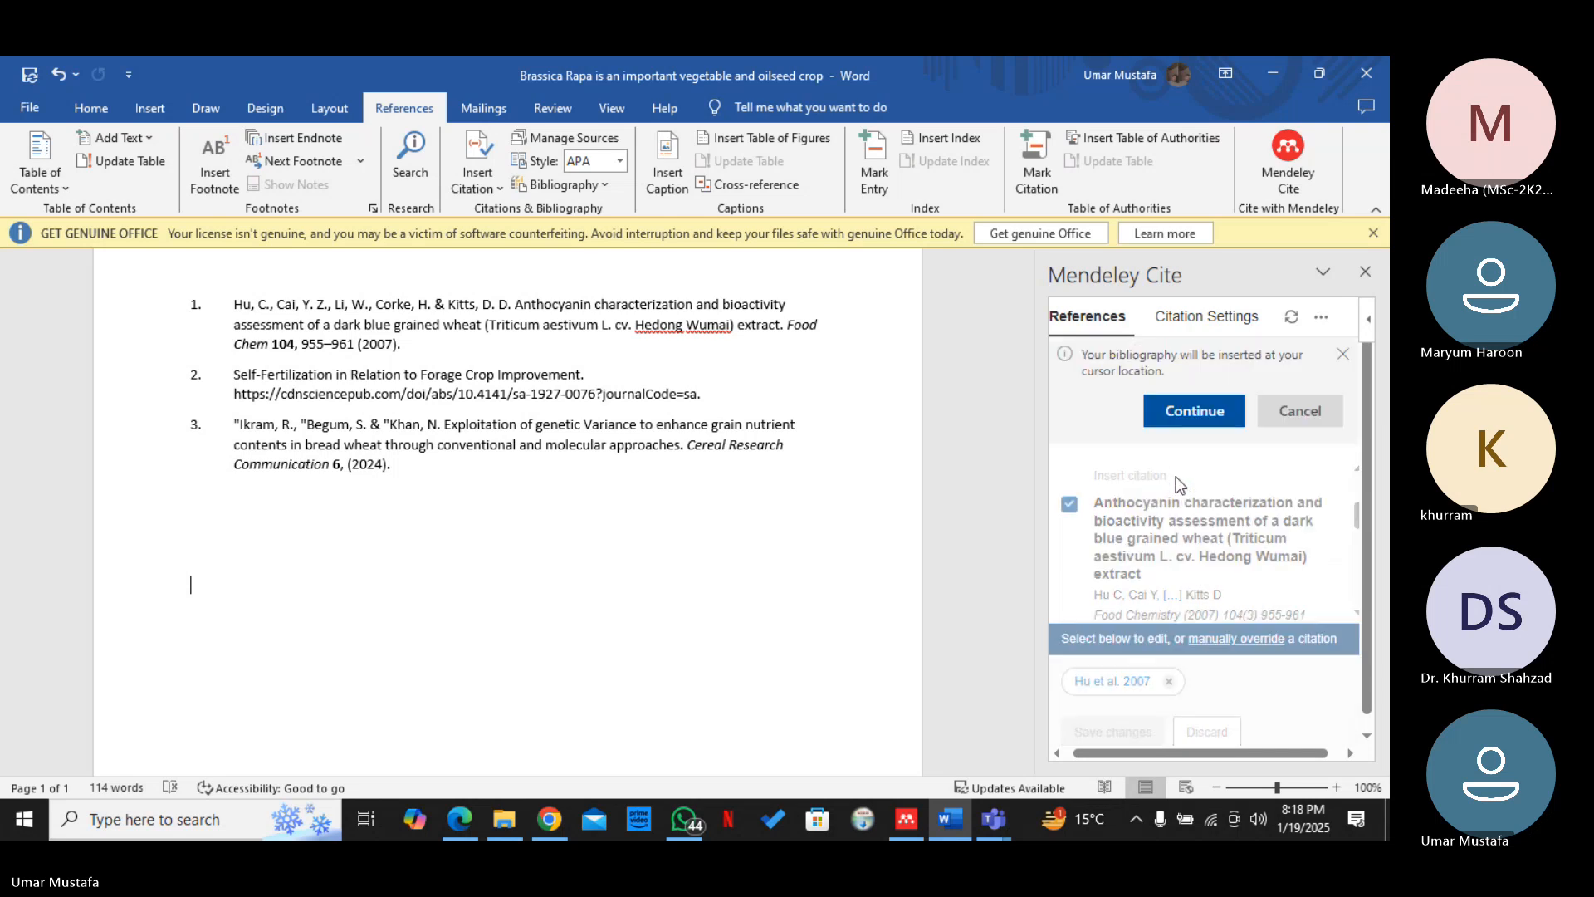
left_click(1183, 412)
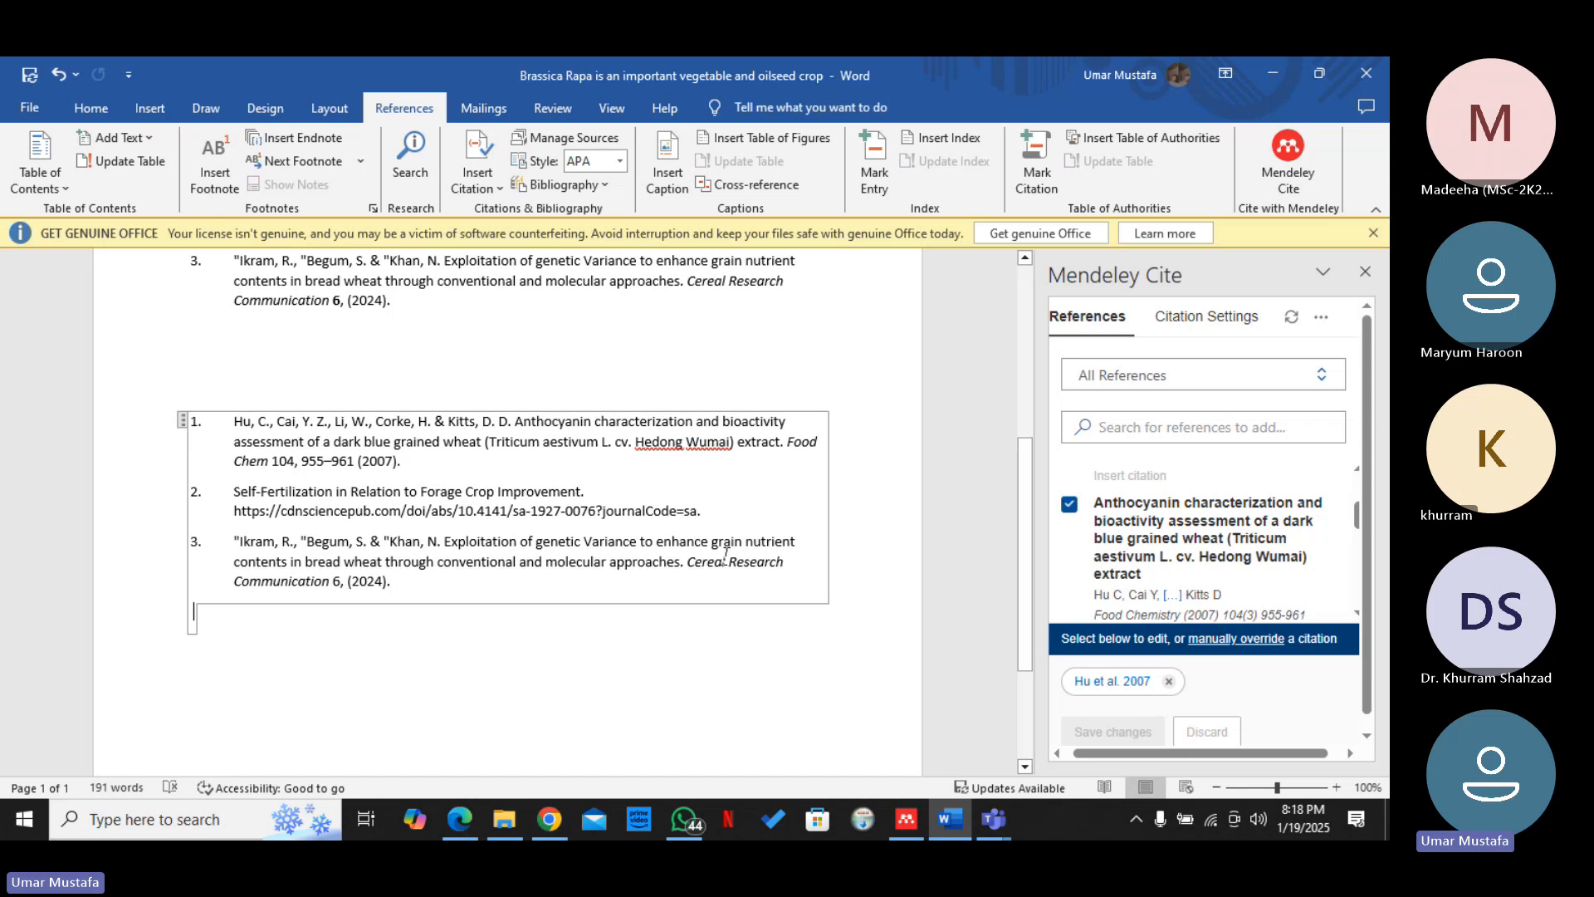
left_click_drag(1023, 612, 1027, 439)
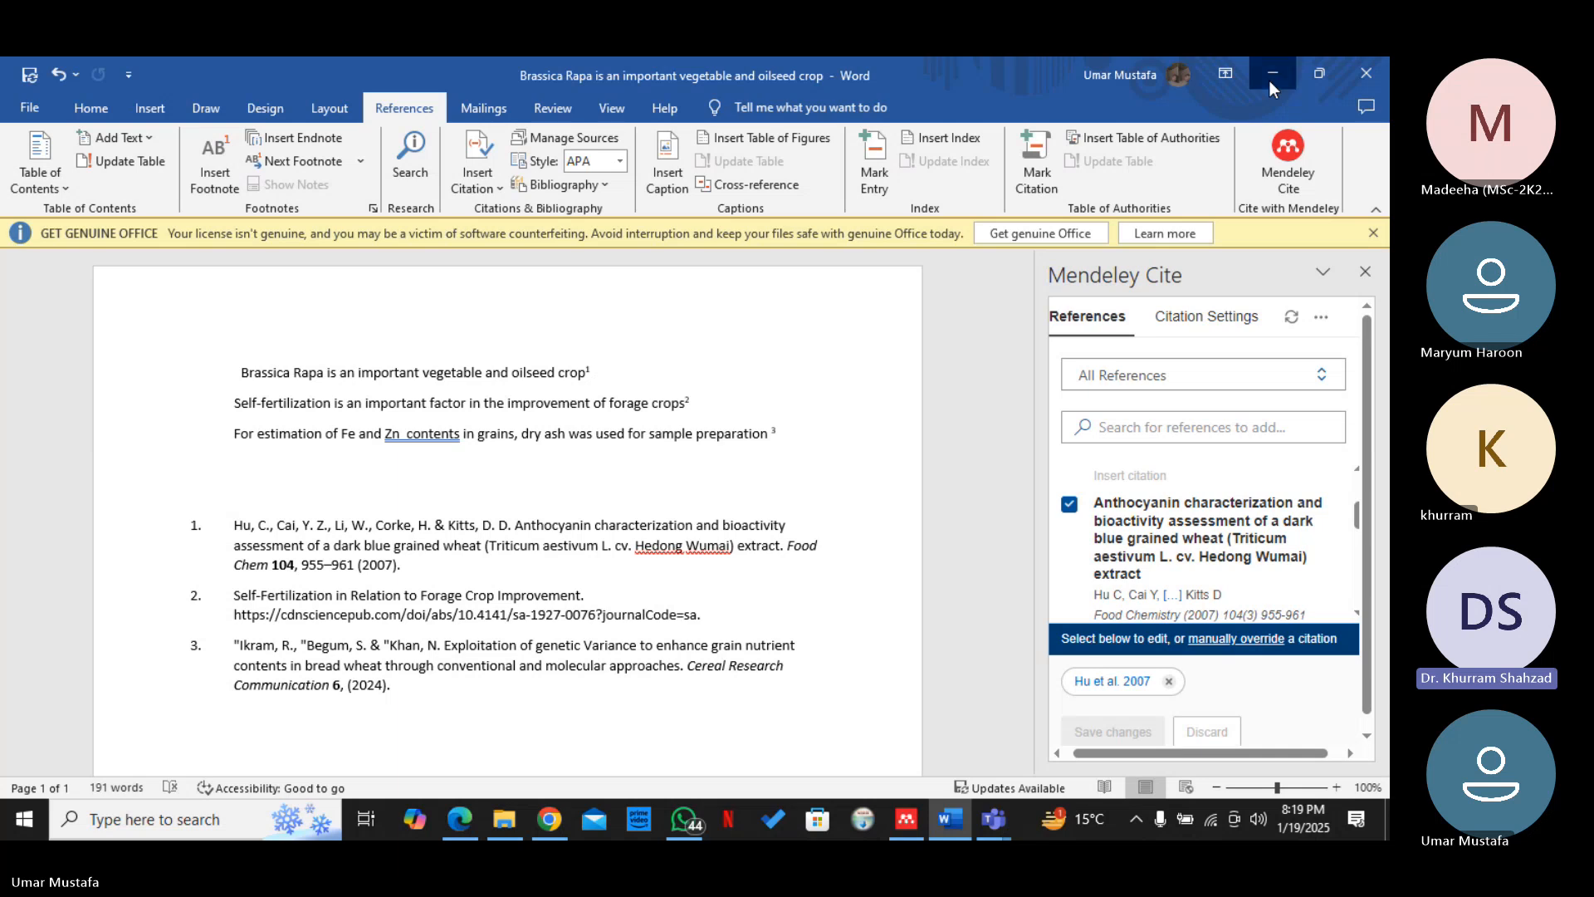
Minimise the document and browser windows and switch to the Reference Management with Mendeley meeting in Microsoft Teams
left_click(1269, 82)
left_click(1277, 63)
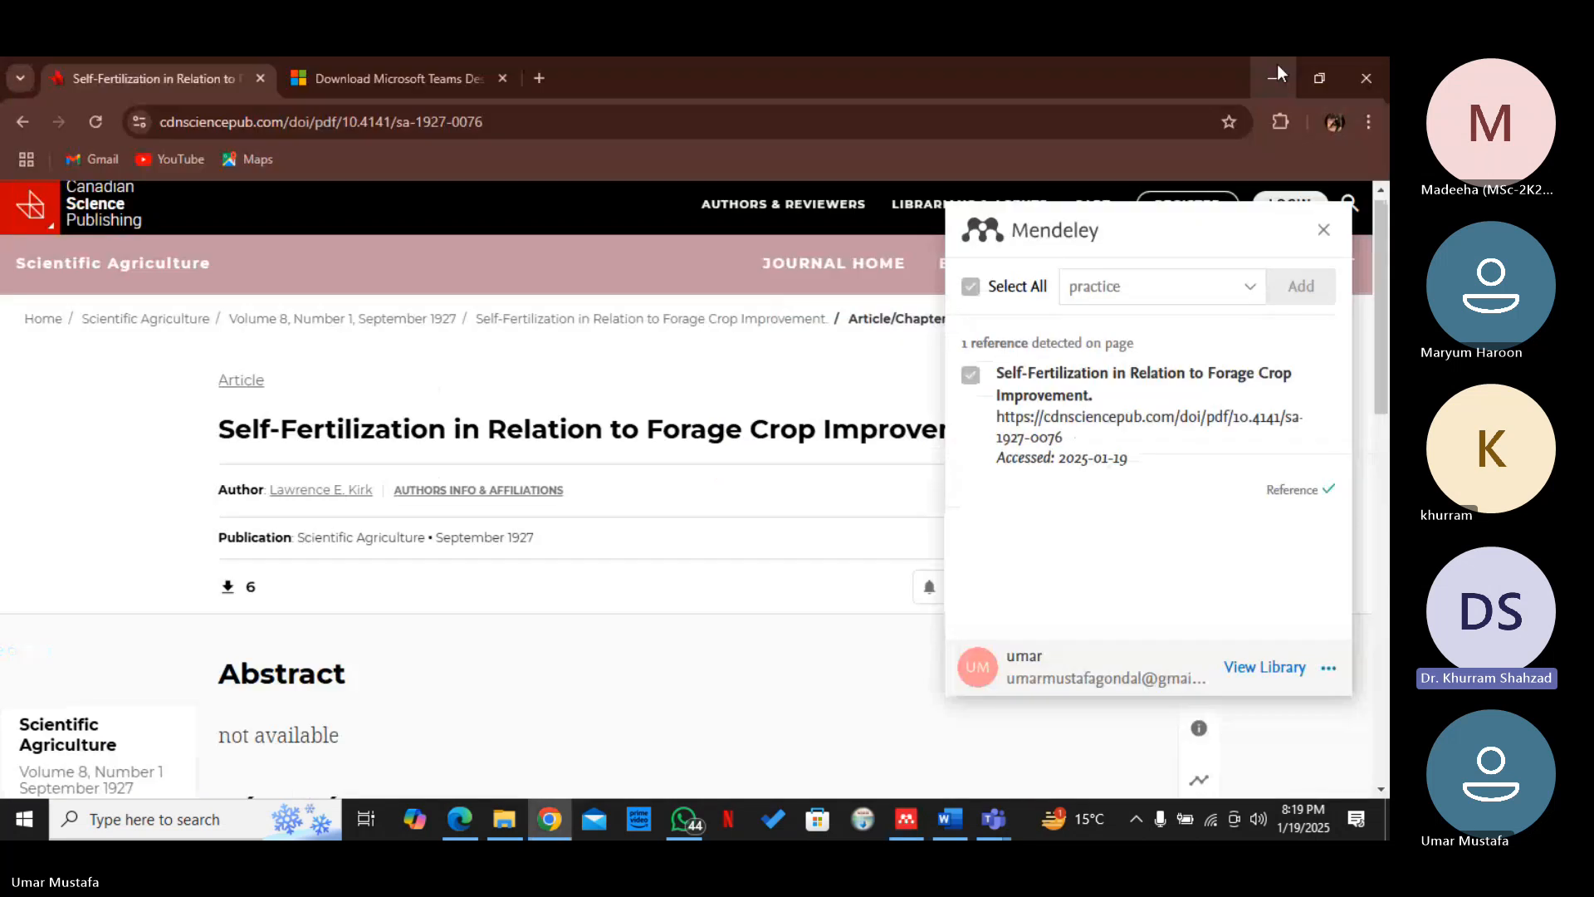
left_click(1278, 68)
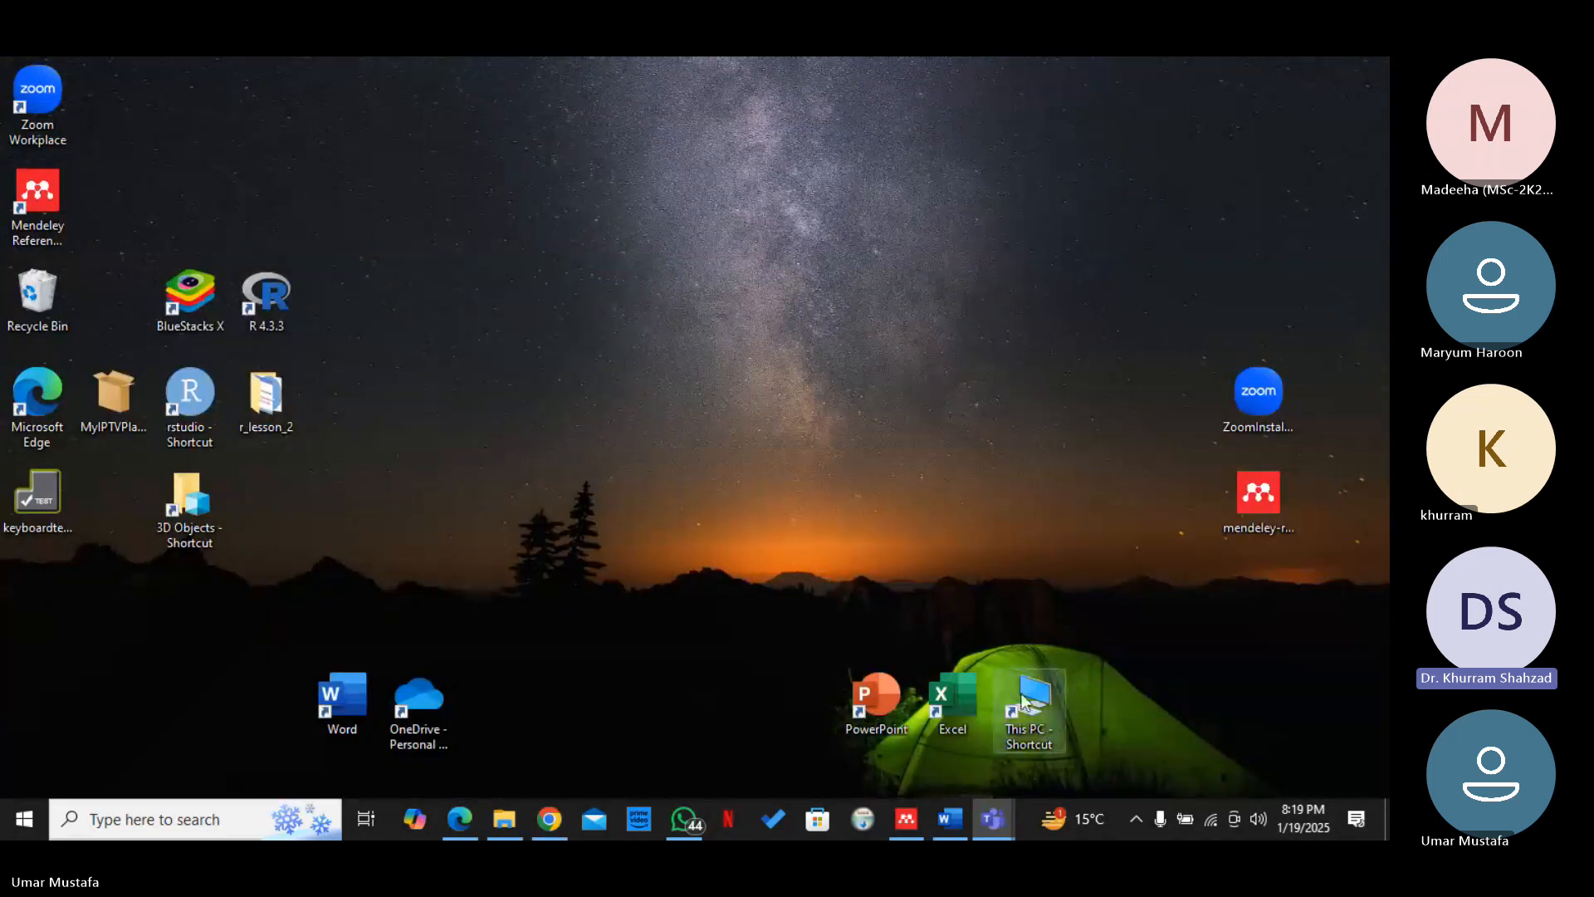
mouse_move(1001, 834)
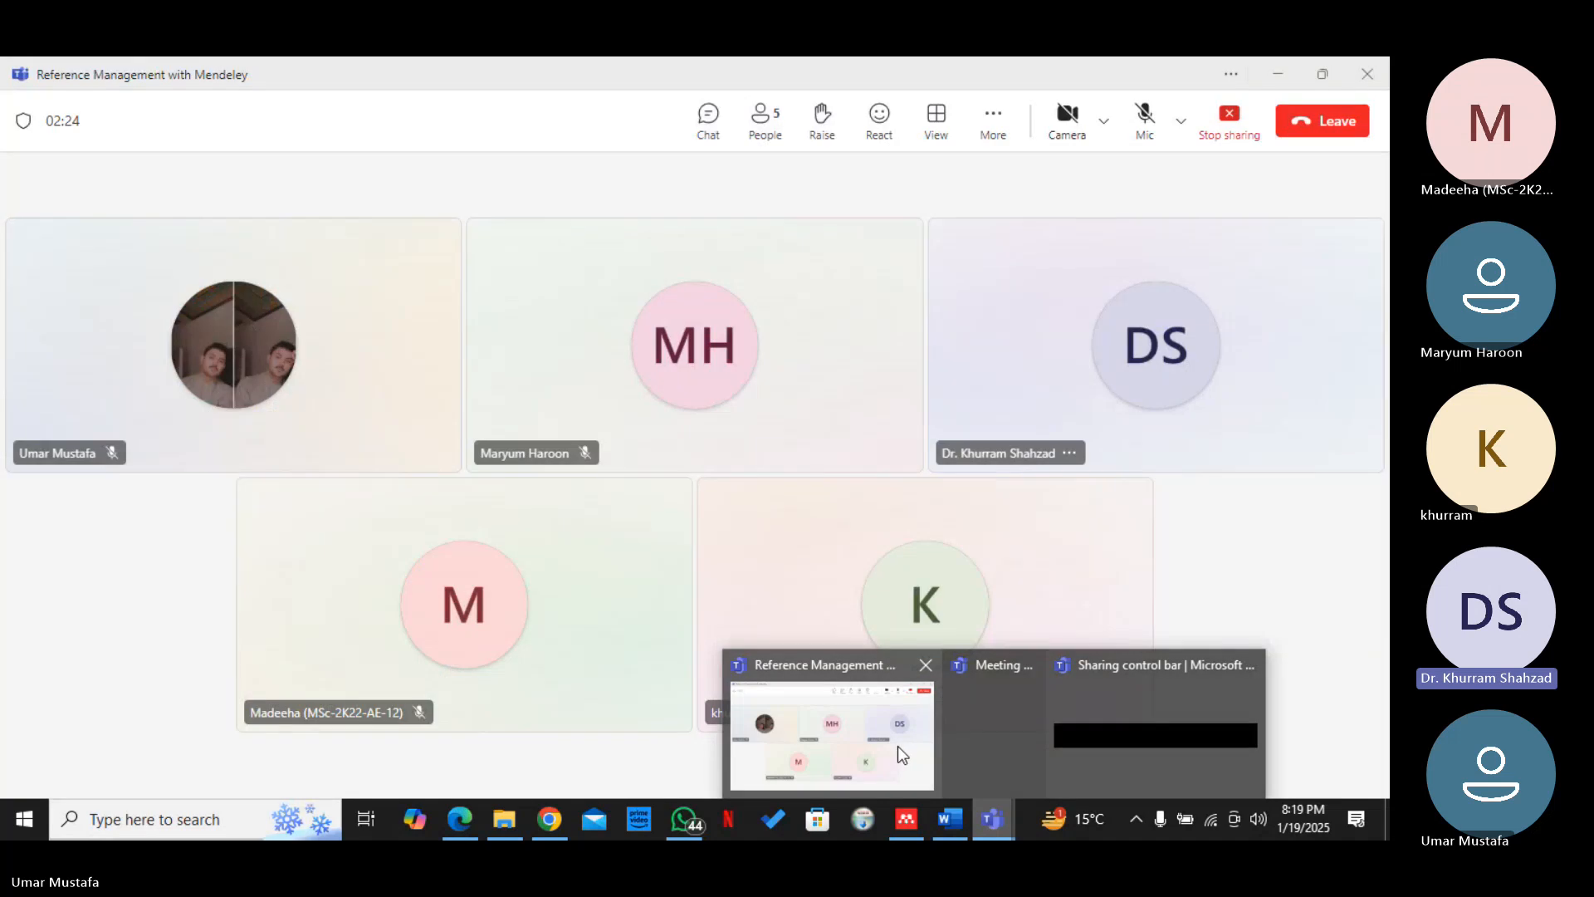
left_click(898, 745)
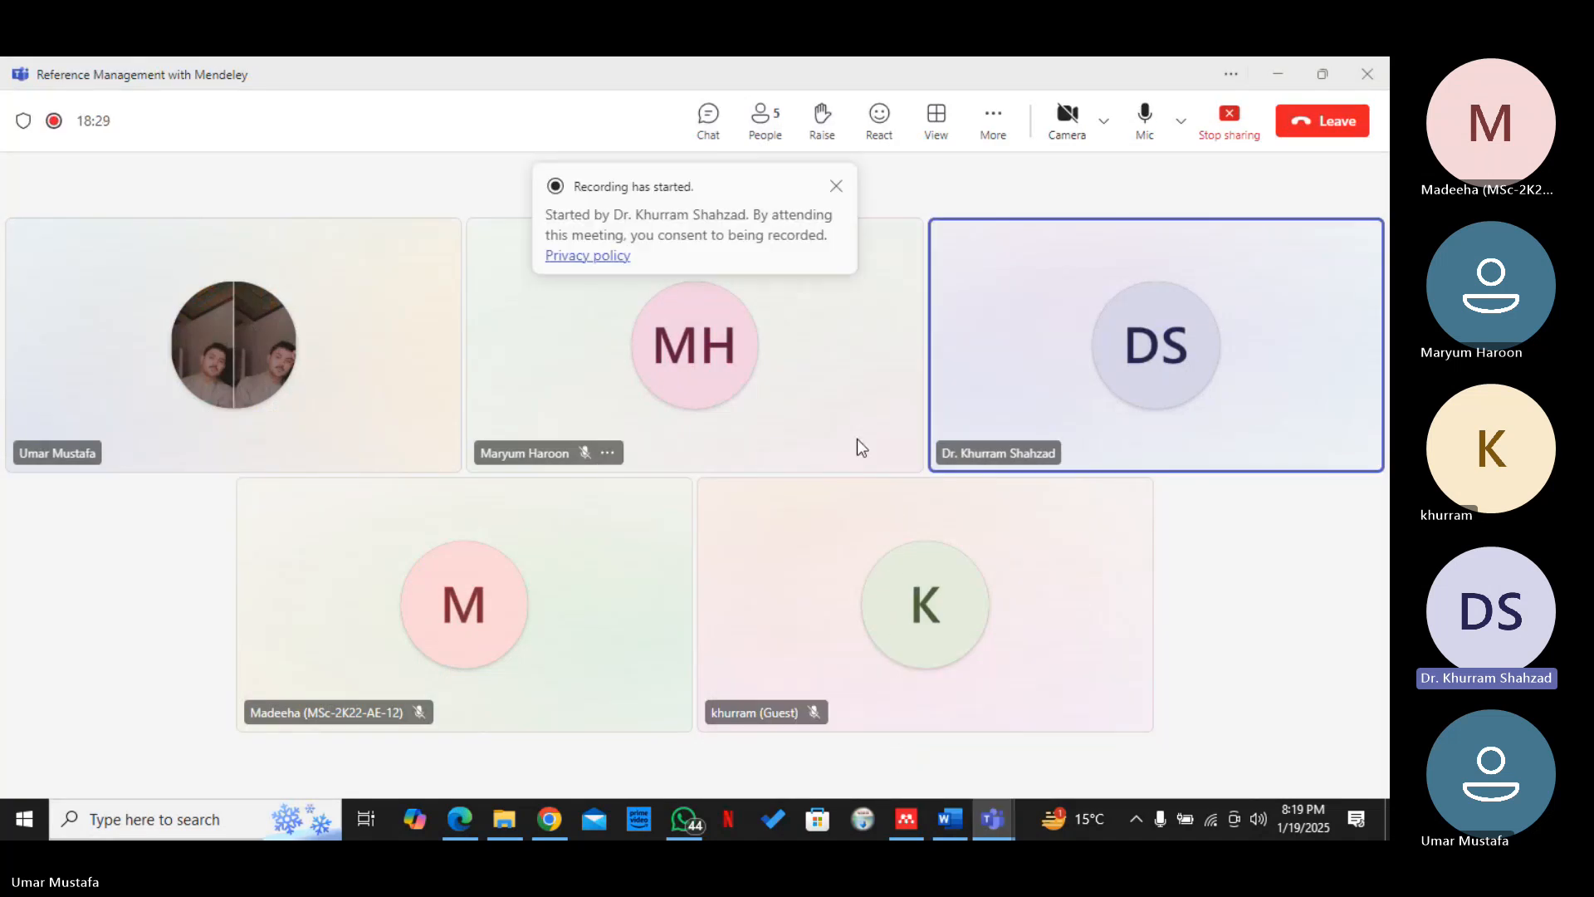
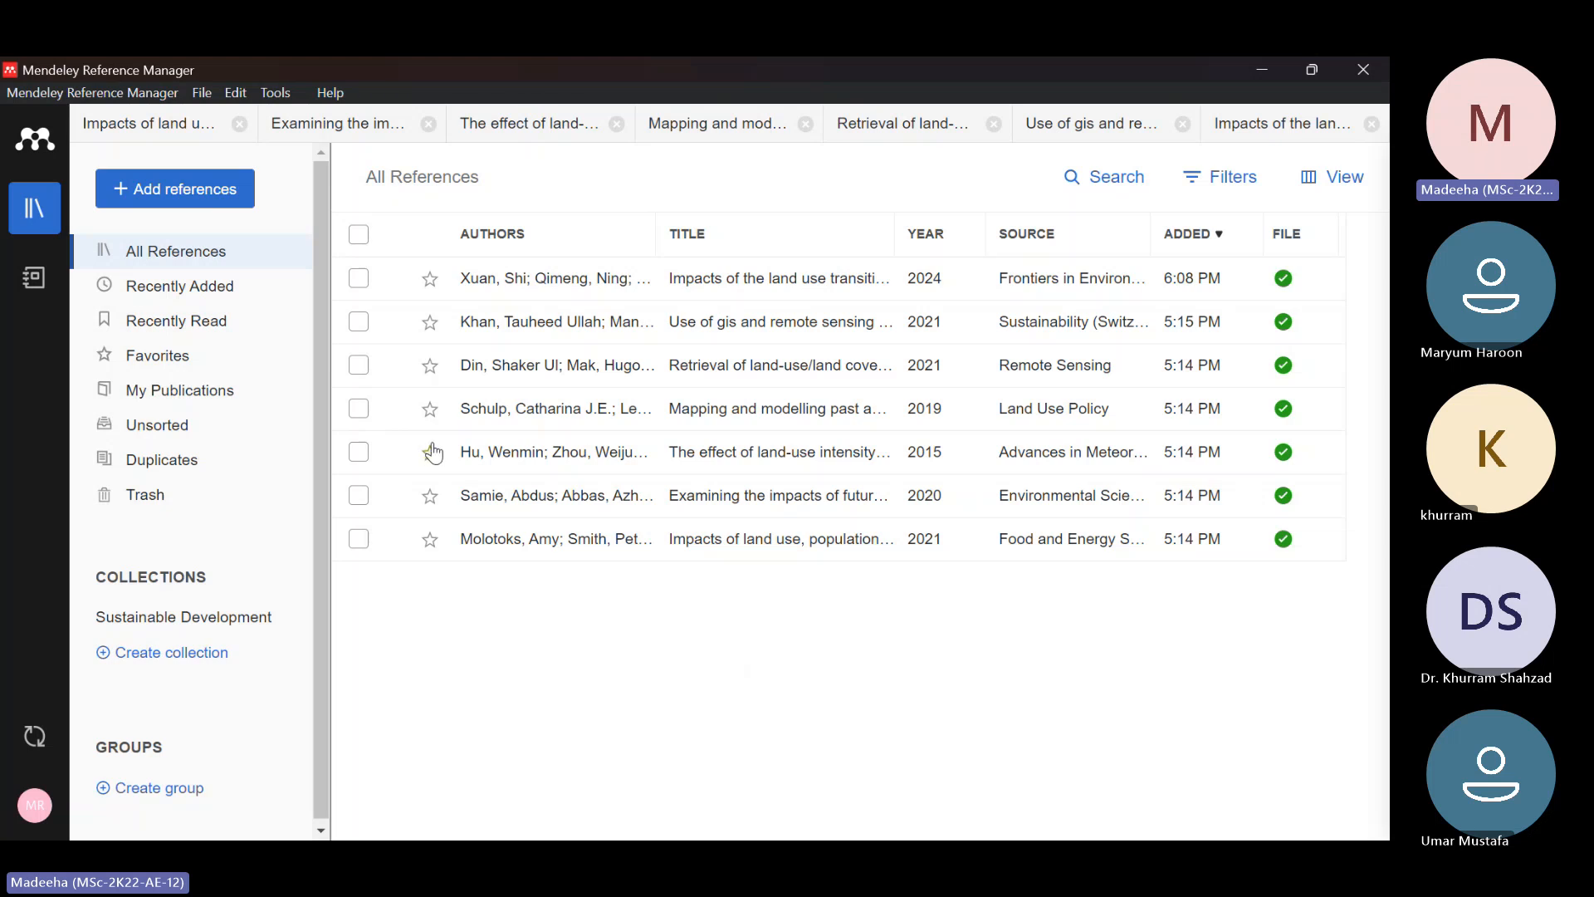
Import the Food and Energy Security 2020 PDF from the articles 3 folder into the Mendeley library
left_click(214, 195)
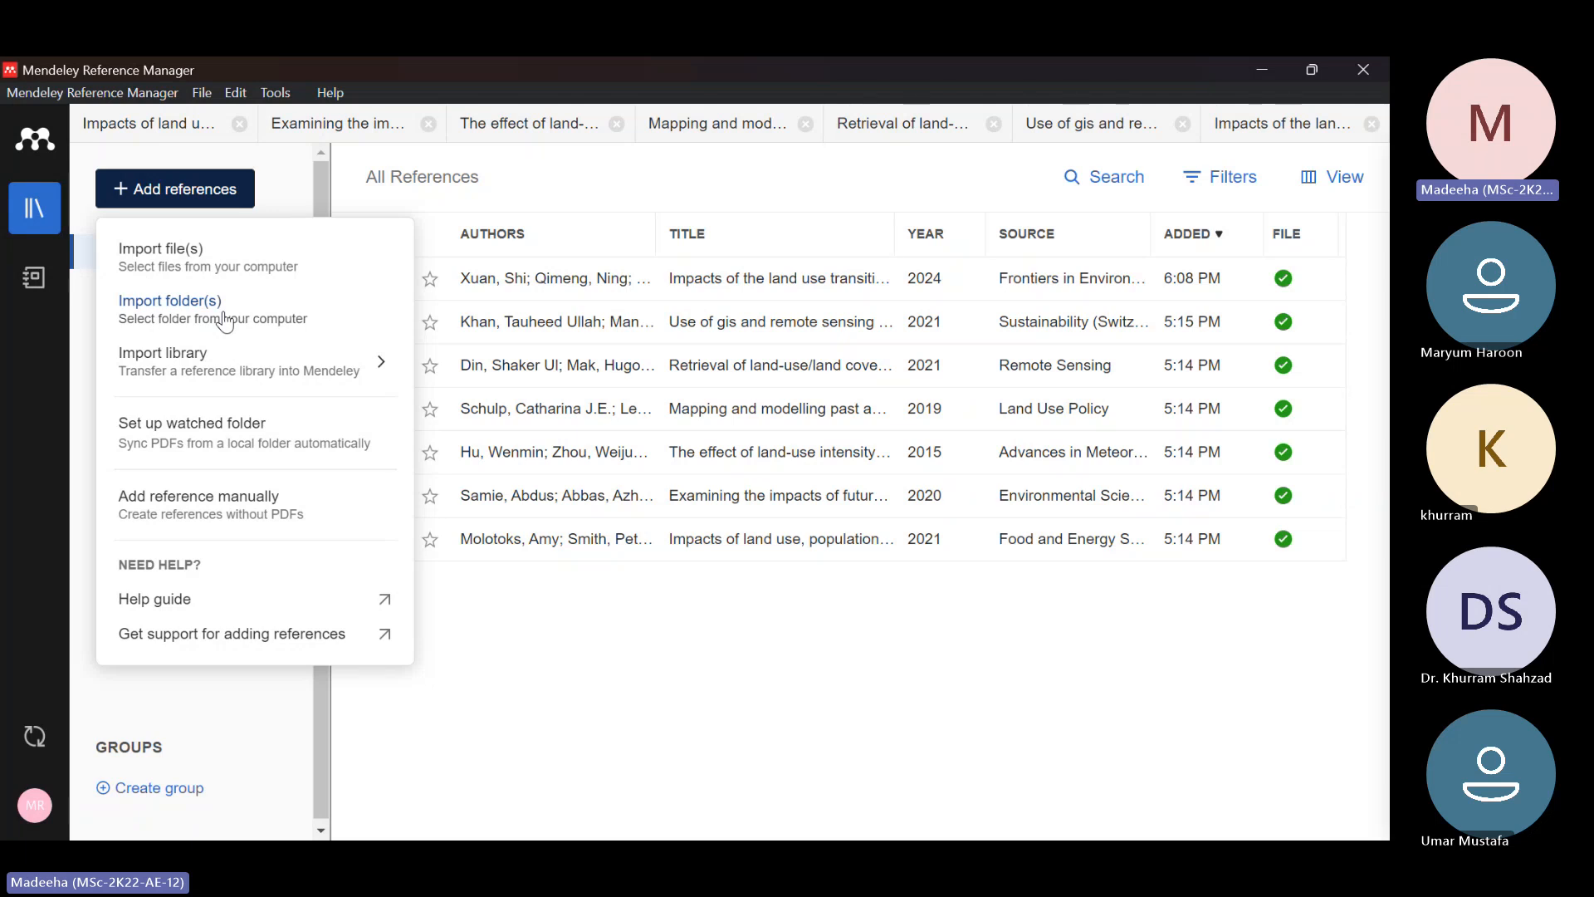
left_click(227, 264)
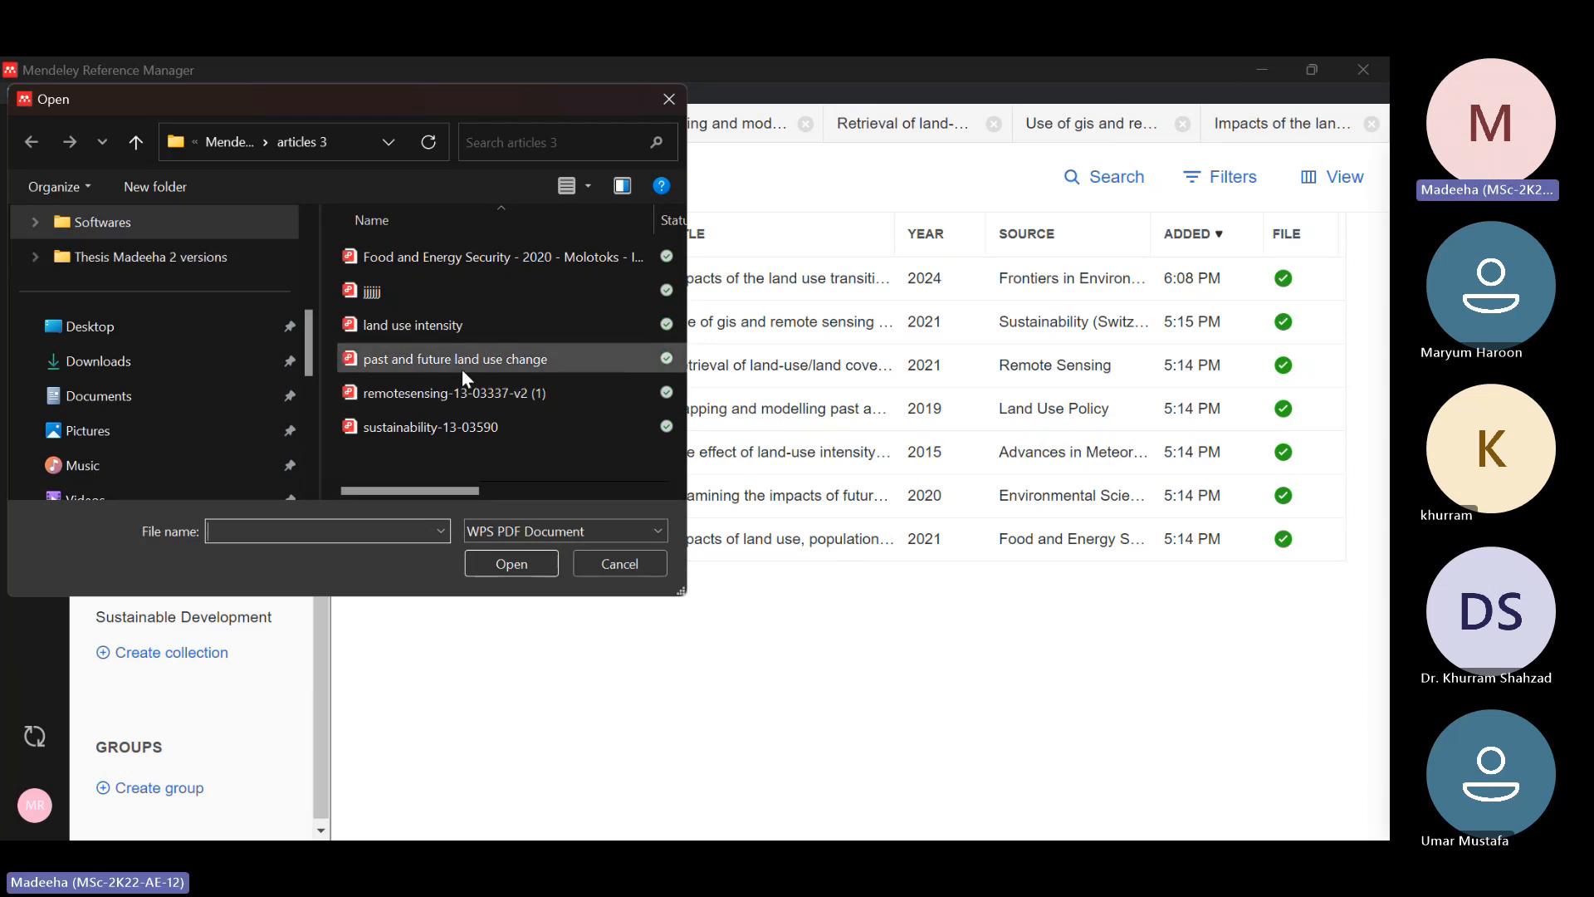
left_click(463, 263)
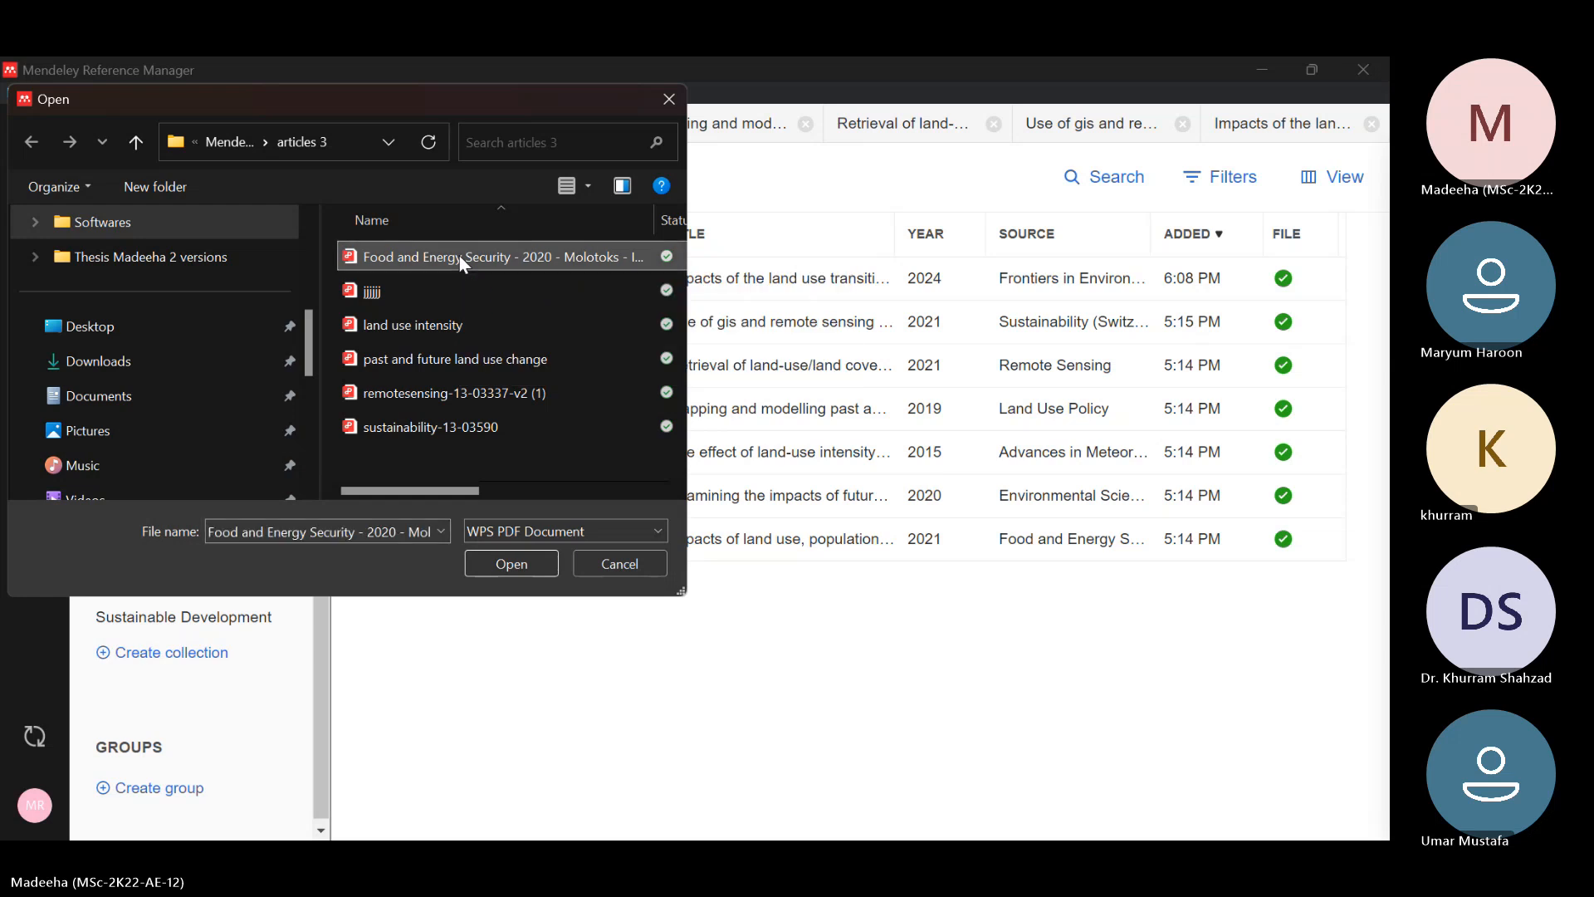
left_click(539, 572)
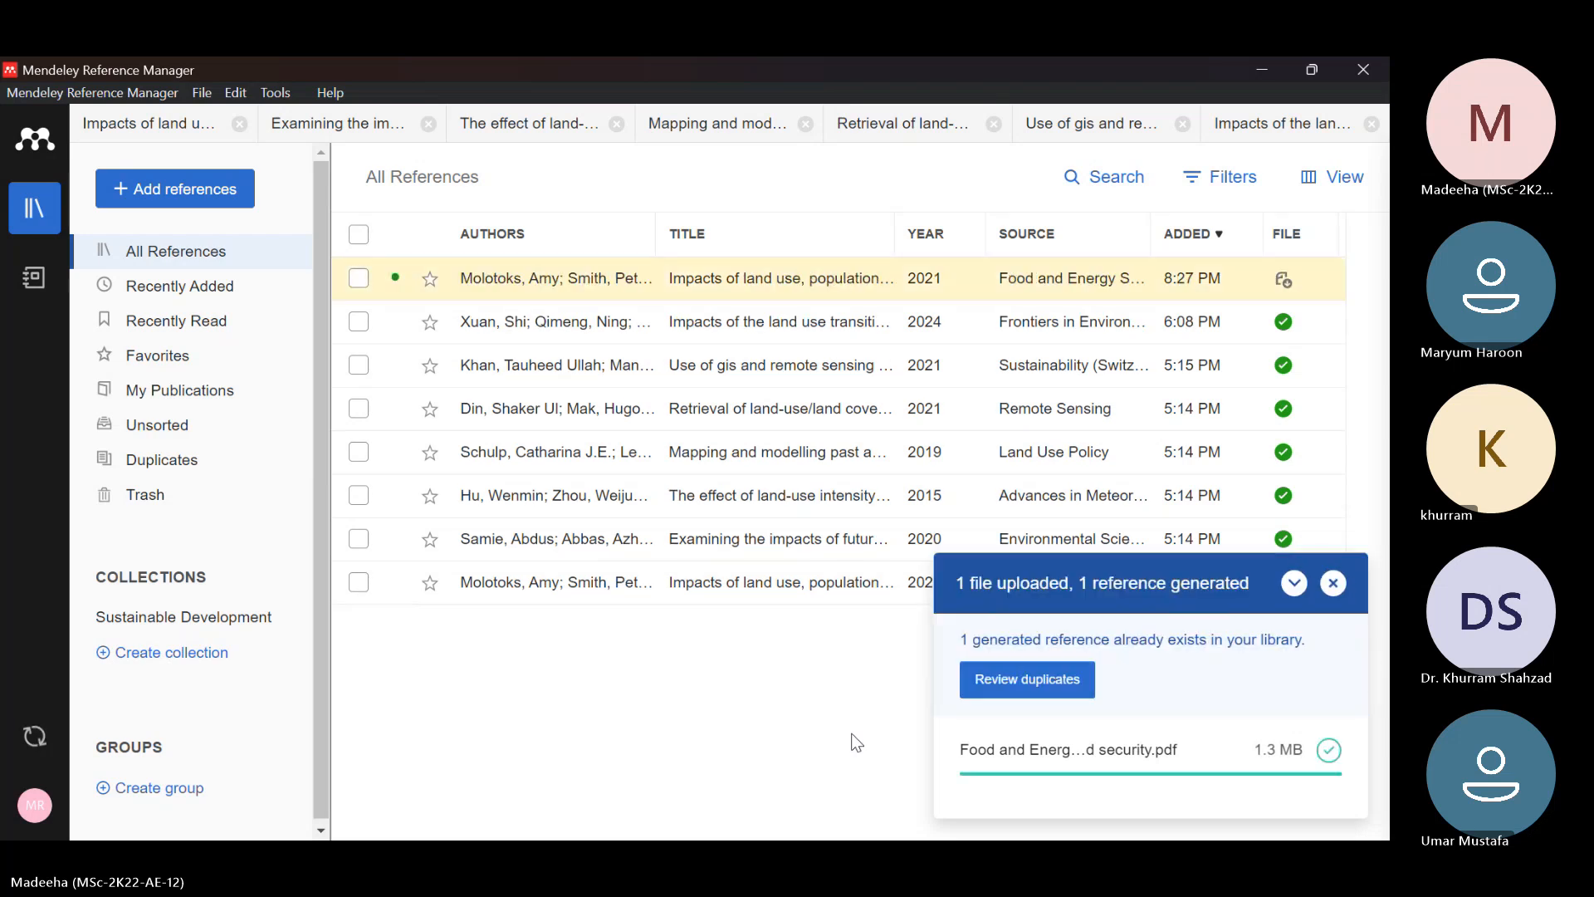
Open the newly imported article's PDF in the reader and look over its title, authors and abstract
left_click(1282, 280)
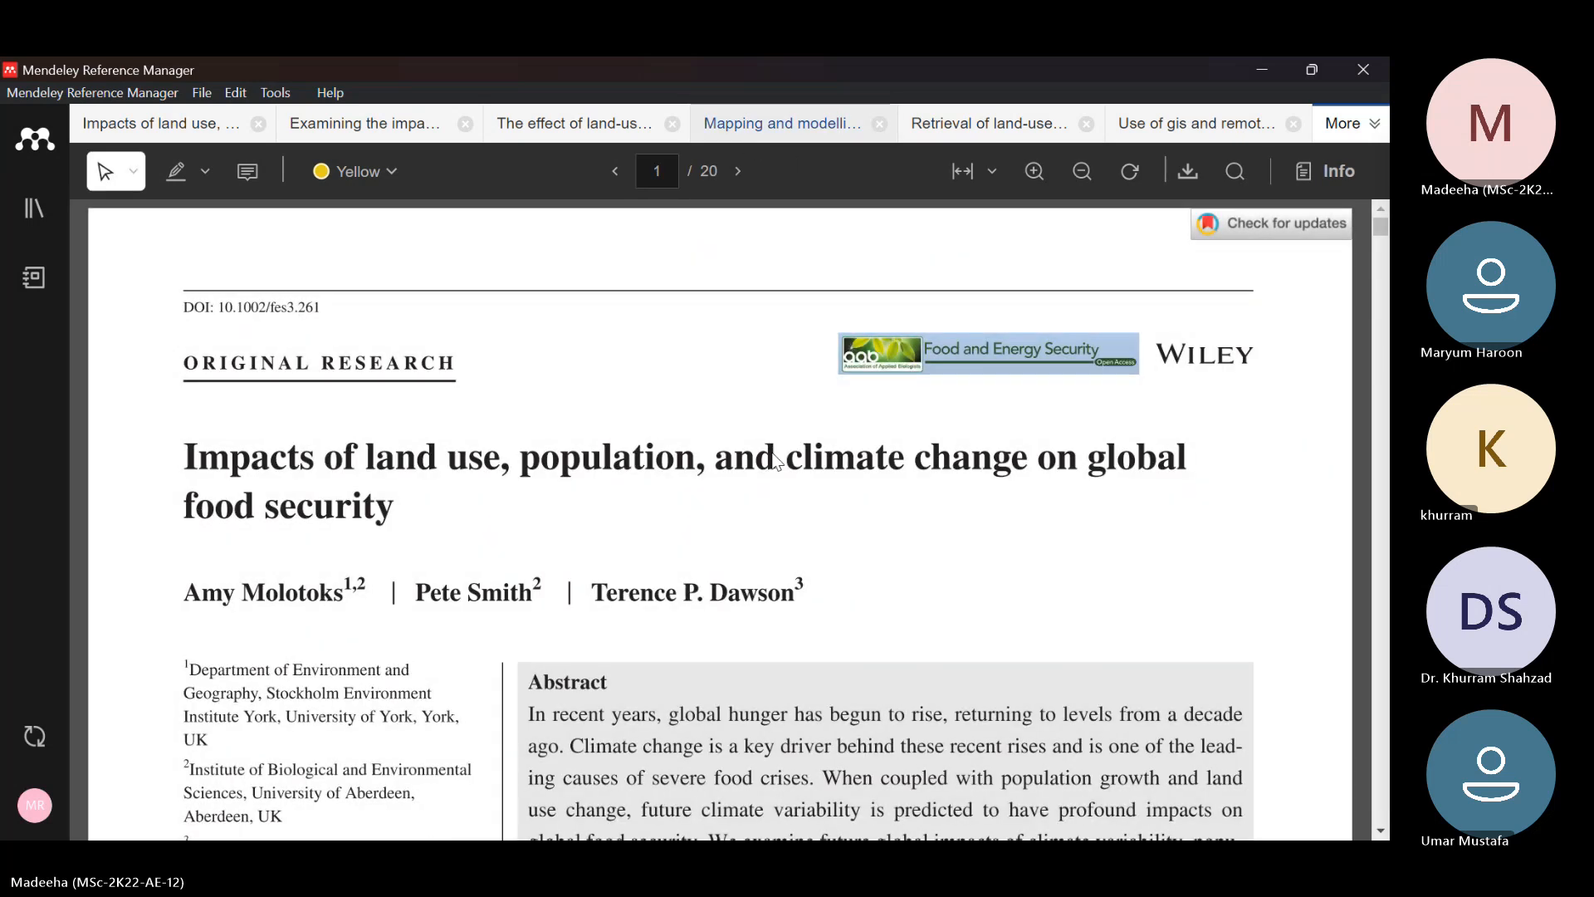
scroll(773, 451, "down", 3)
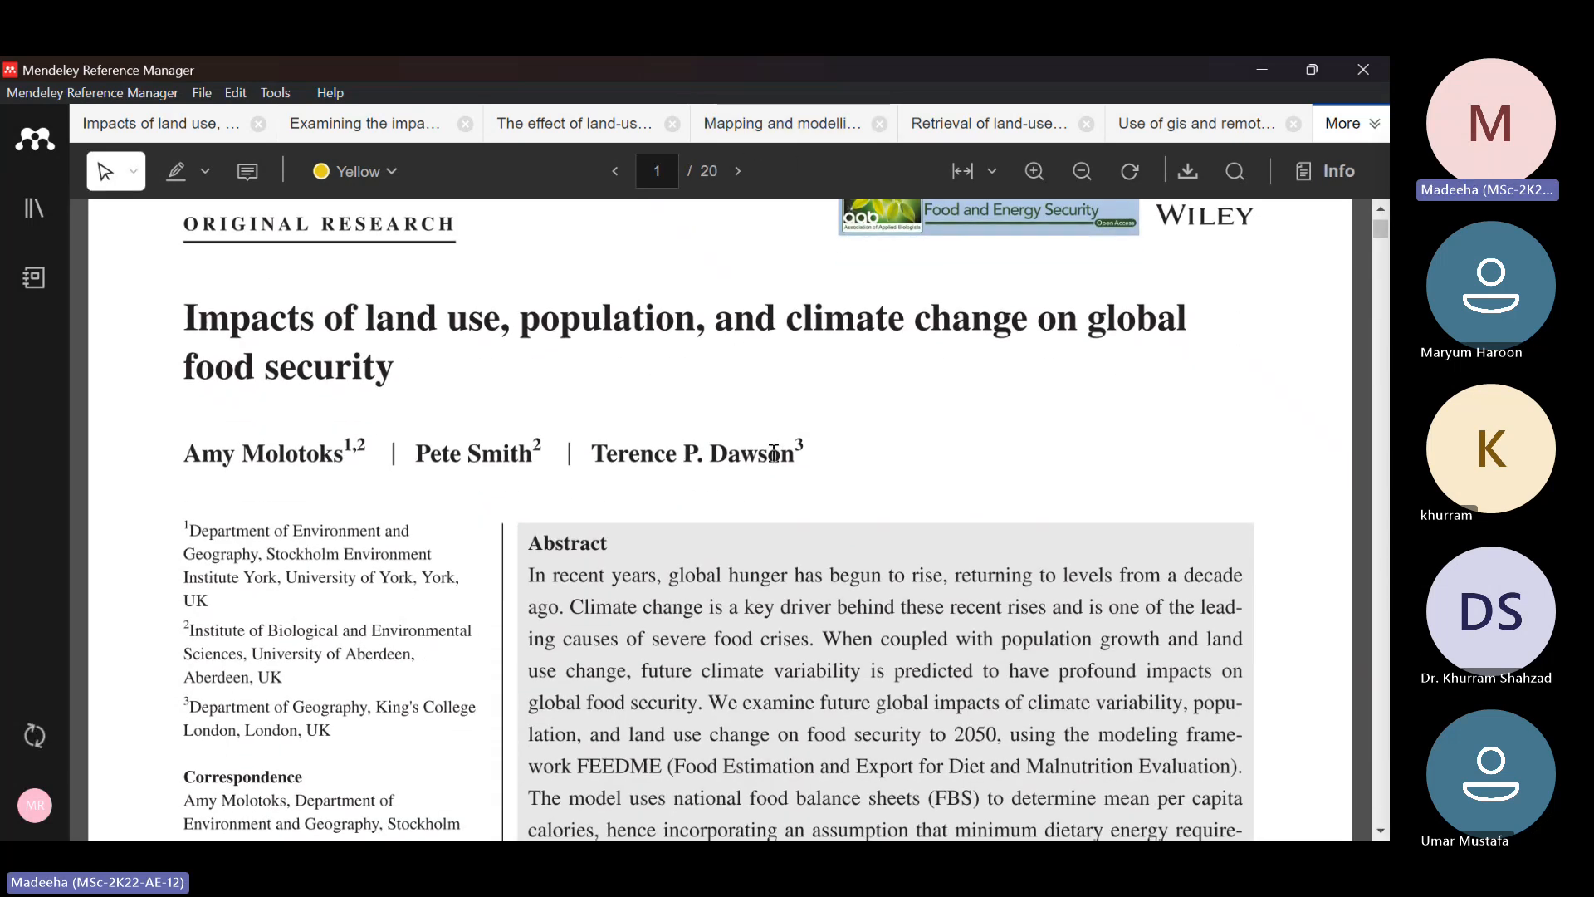
scroll(773, 453, "down", 1)
scroll(773, 452, "down", 2)
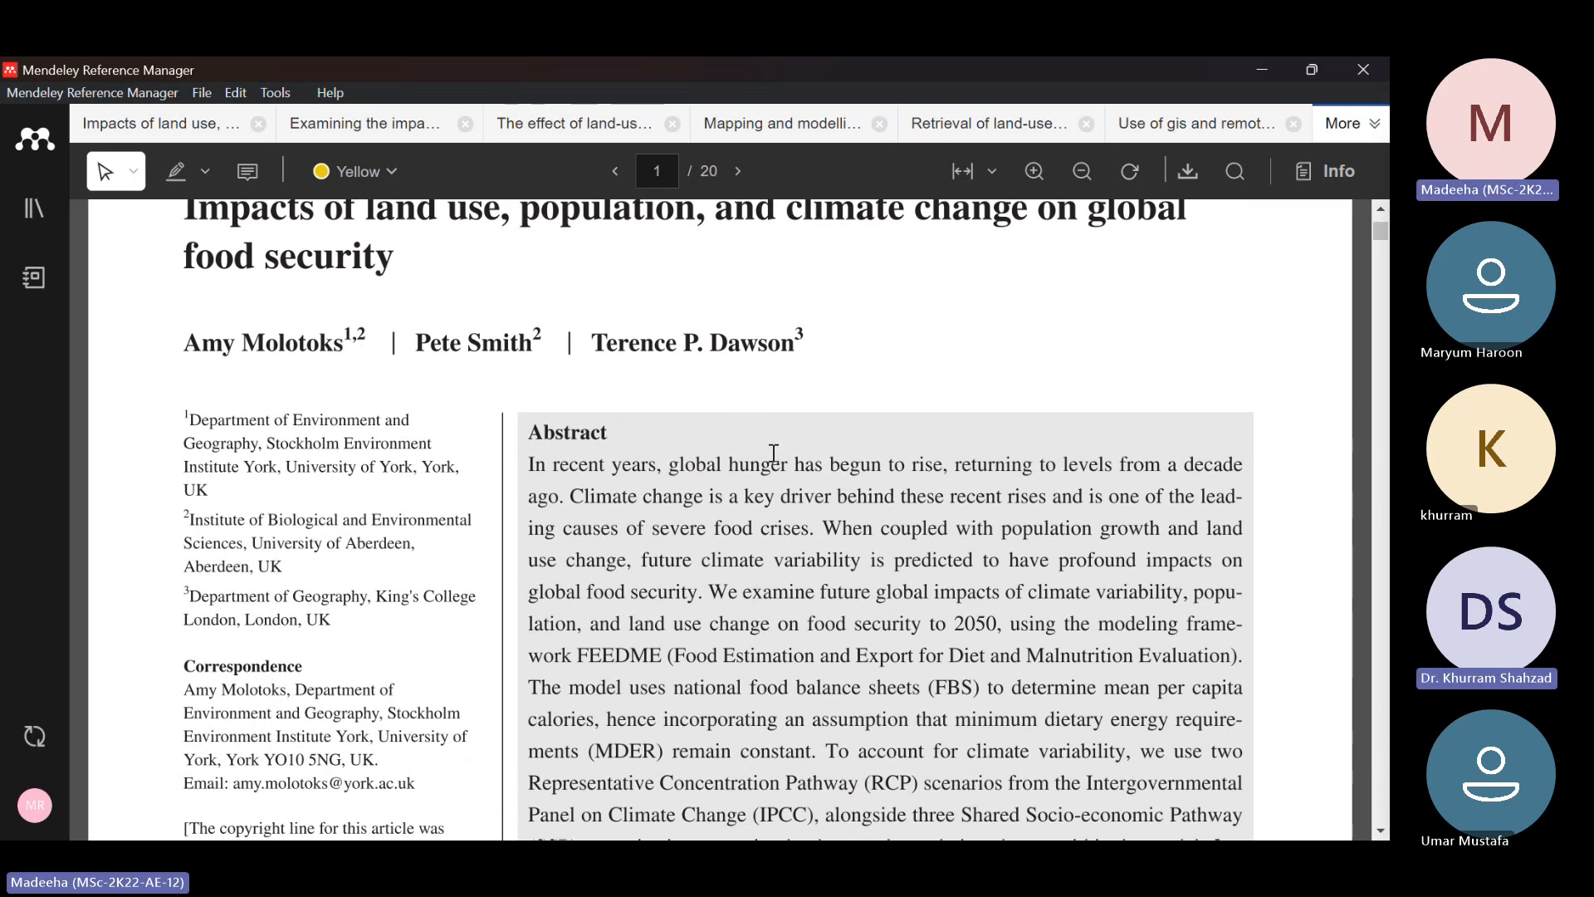
Show the article's reference details, review its key information and close the details
left_click(1330, 174)
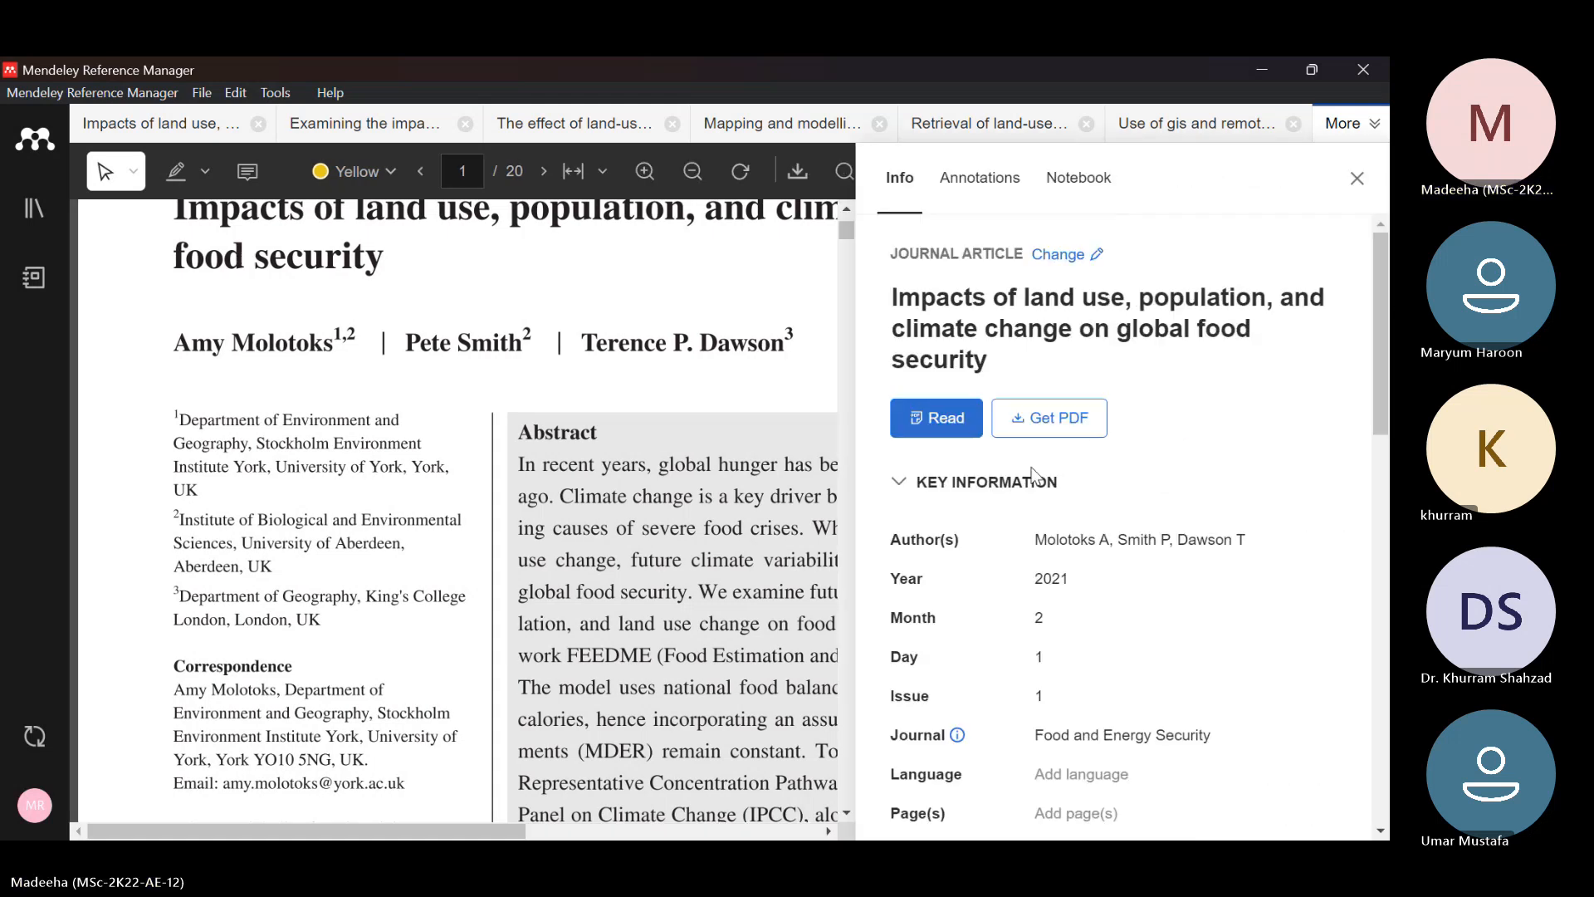
scroll(1033, 475, "down", 2)
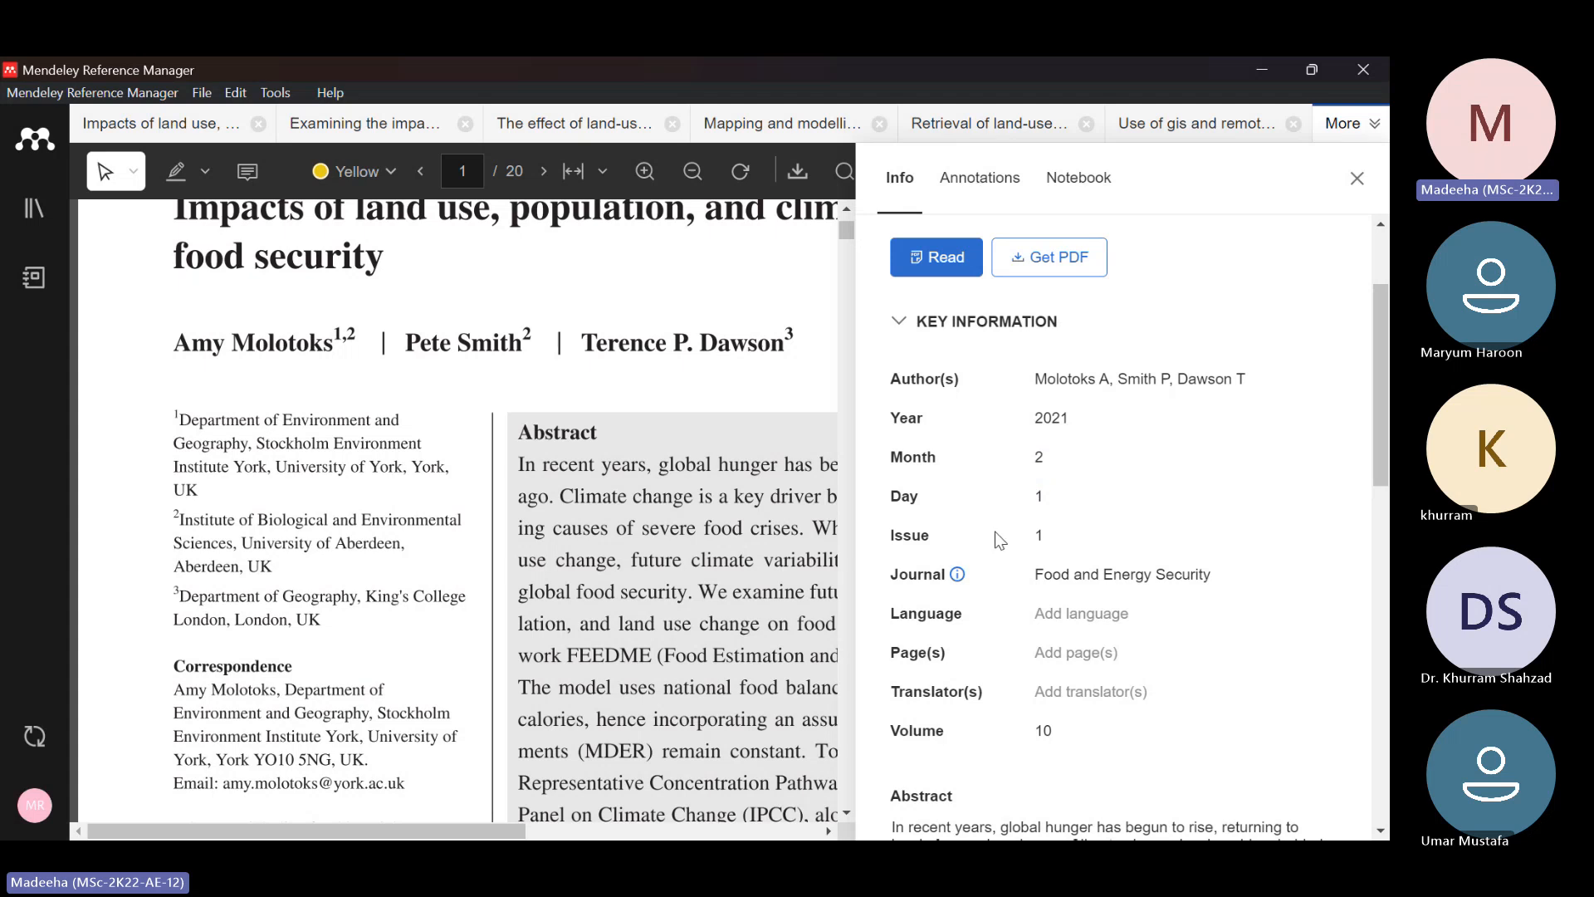
scroll(1000, 539, "down", 2)
scroll(1000, 540, "up", 1)
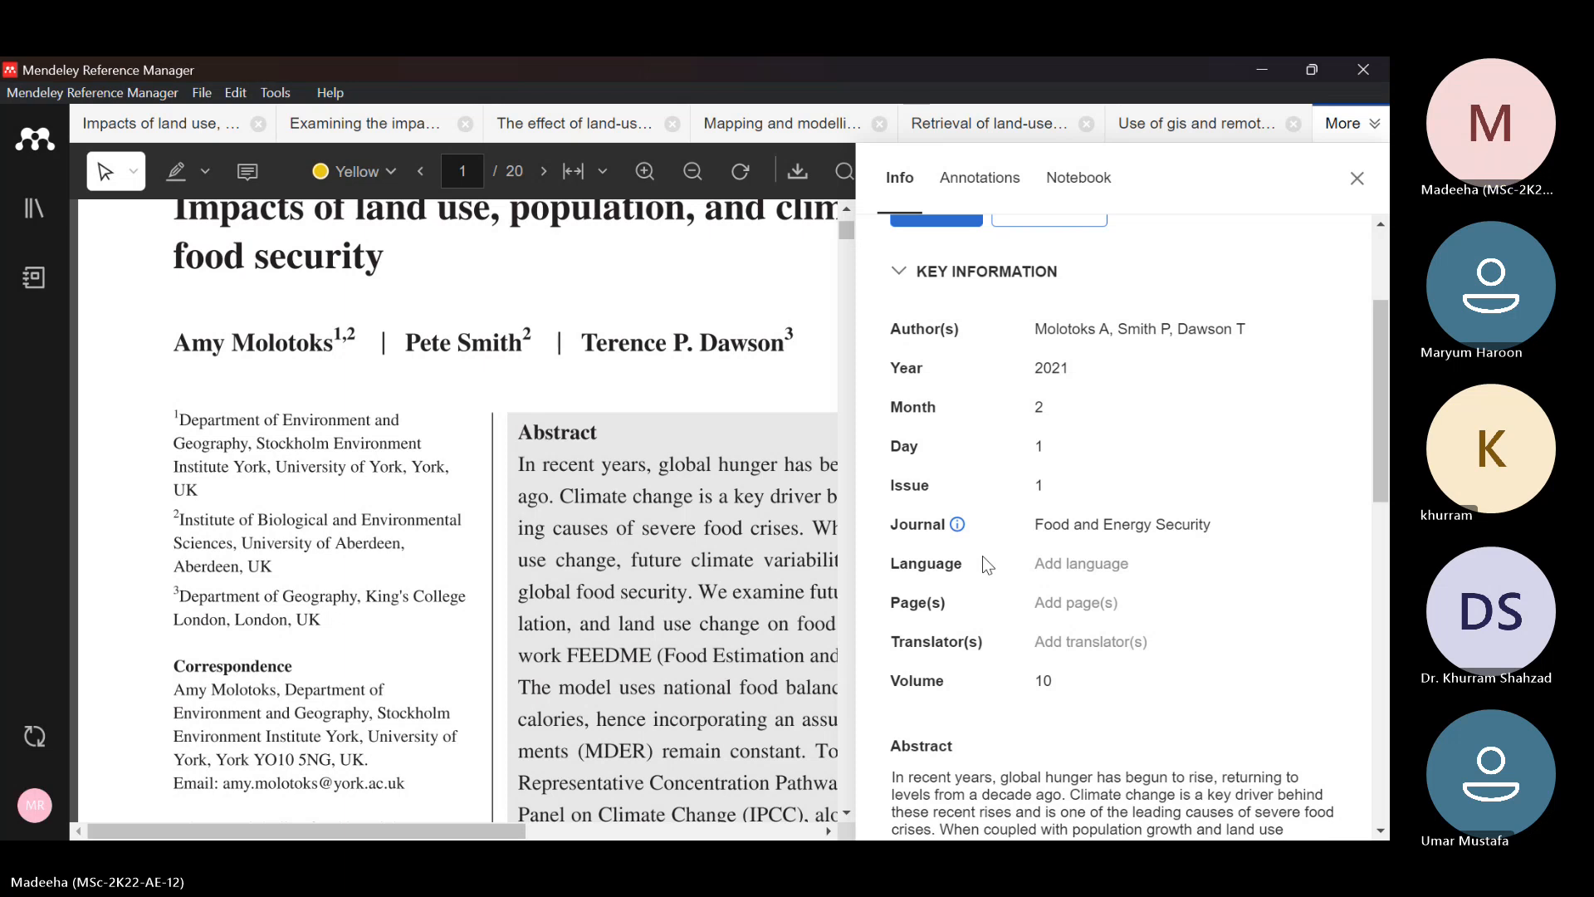
left_click(1357, 178)
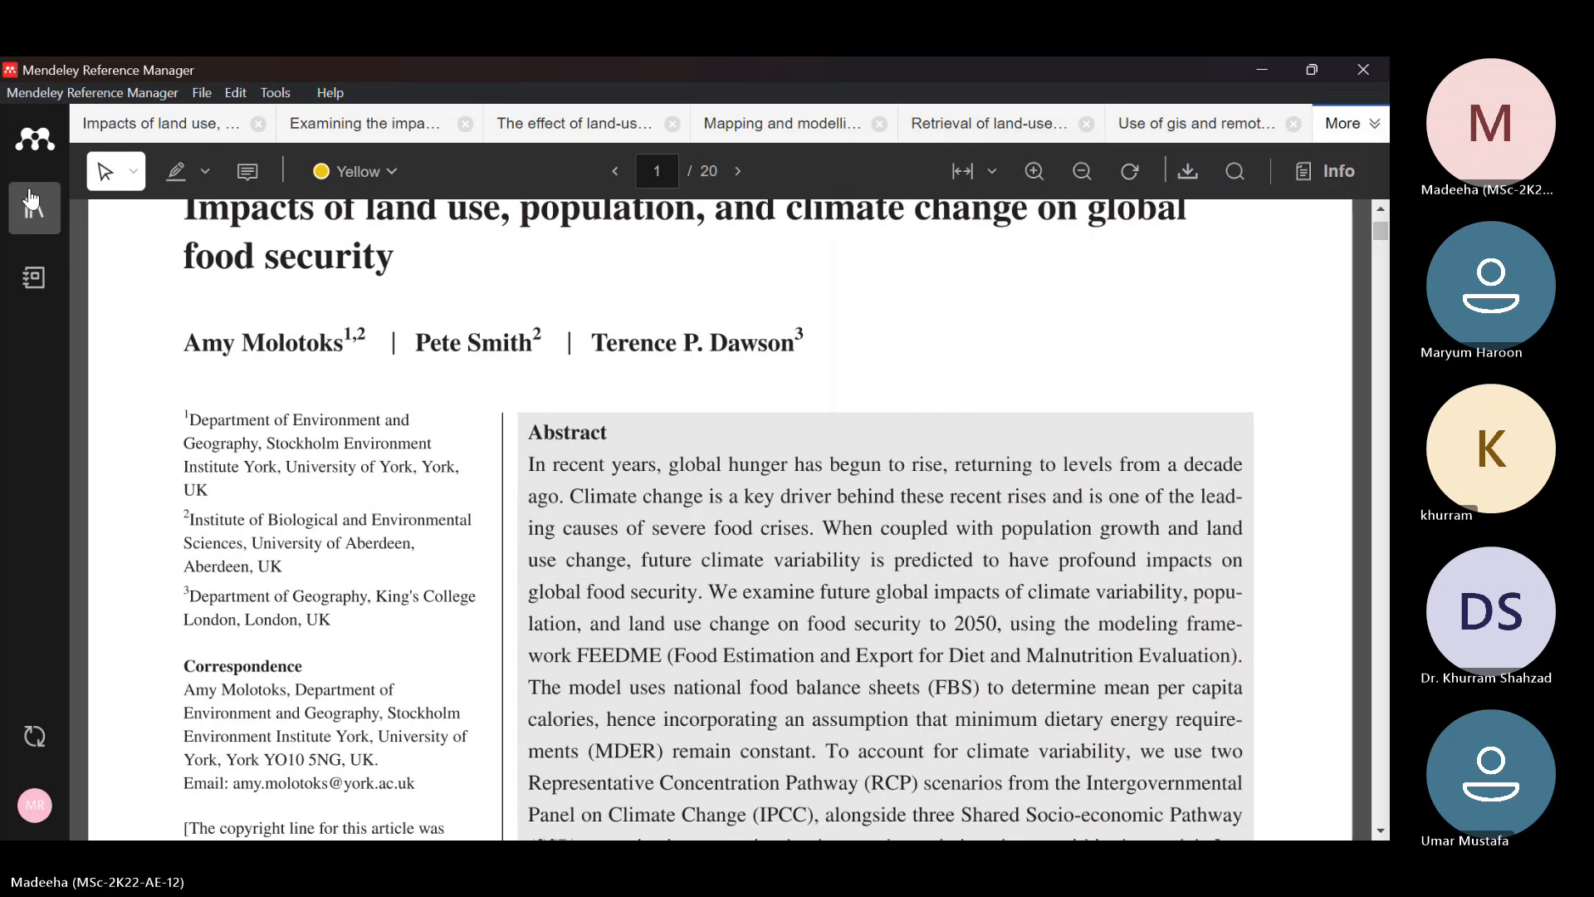
Return to the library, add the newly imported Food and Energy Security reference to the Sustainable Development collection and open that collection
left_click(33, 207)
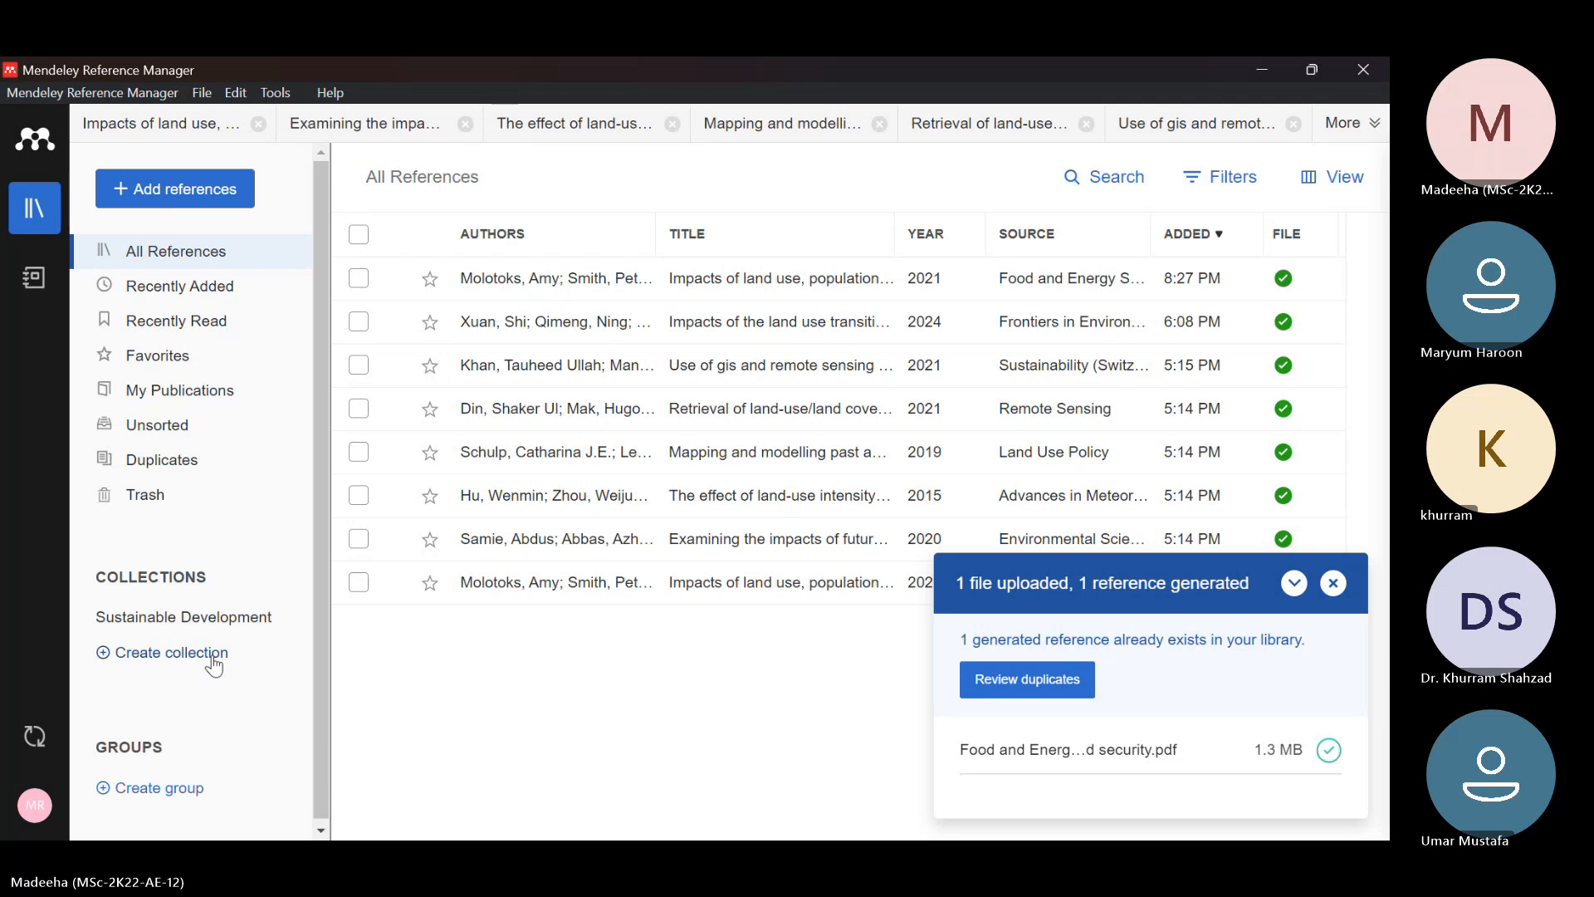
double_click(213, 619)
left_click(158, 679)
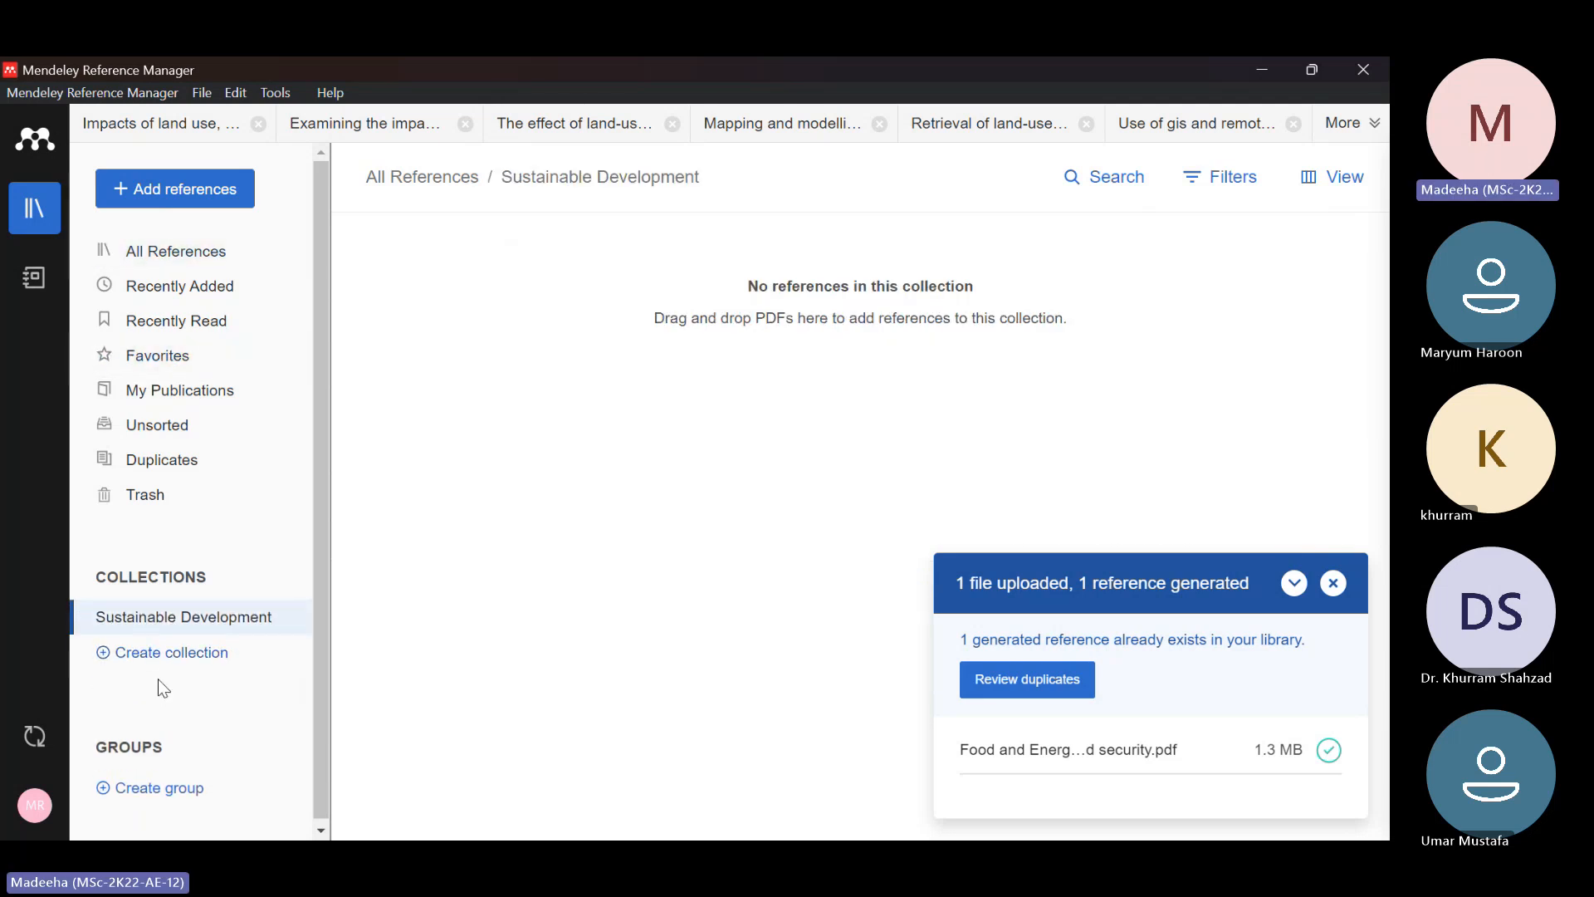
left_click(216, 267)
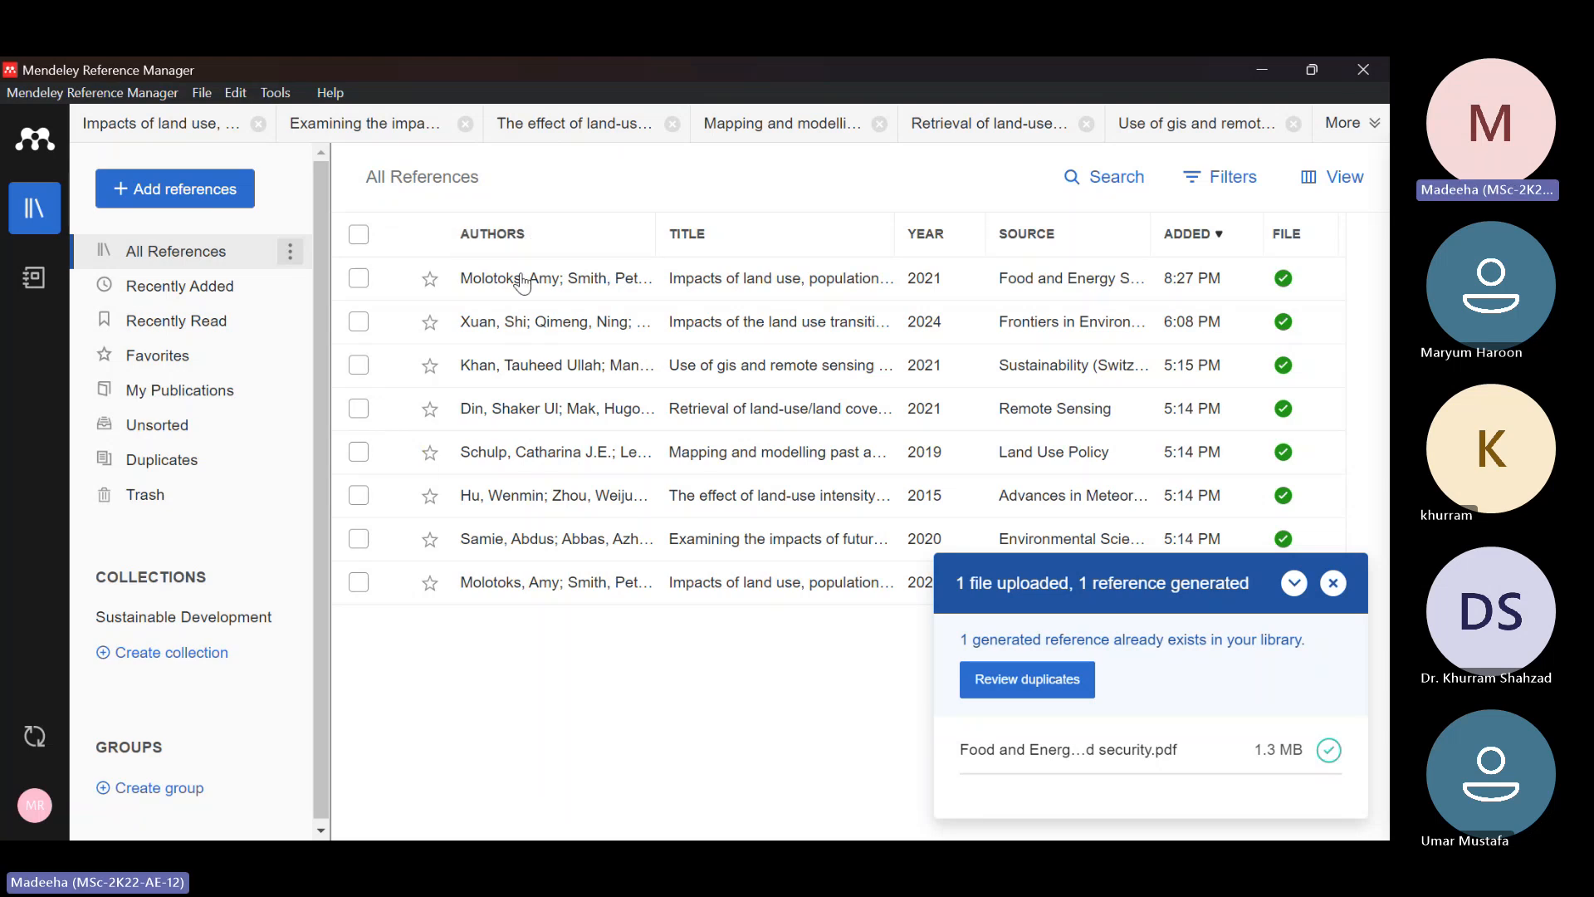
left_click_drag(520, 278, 178, 621)
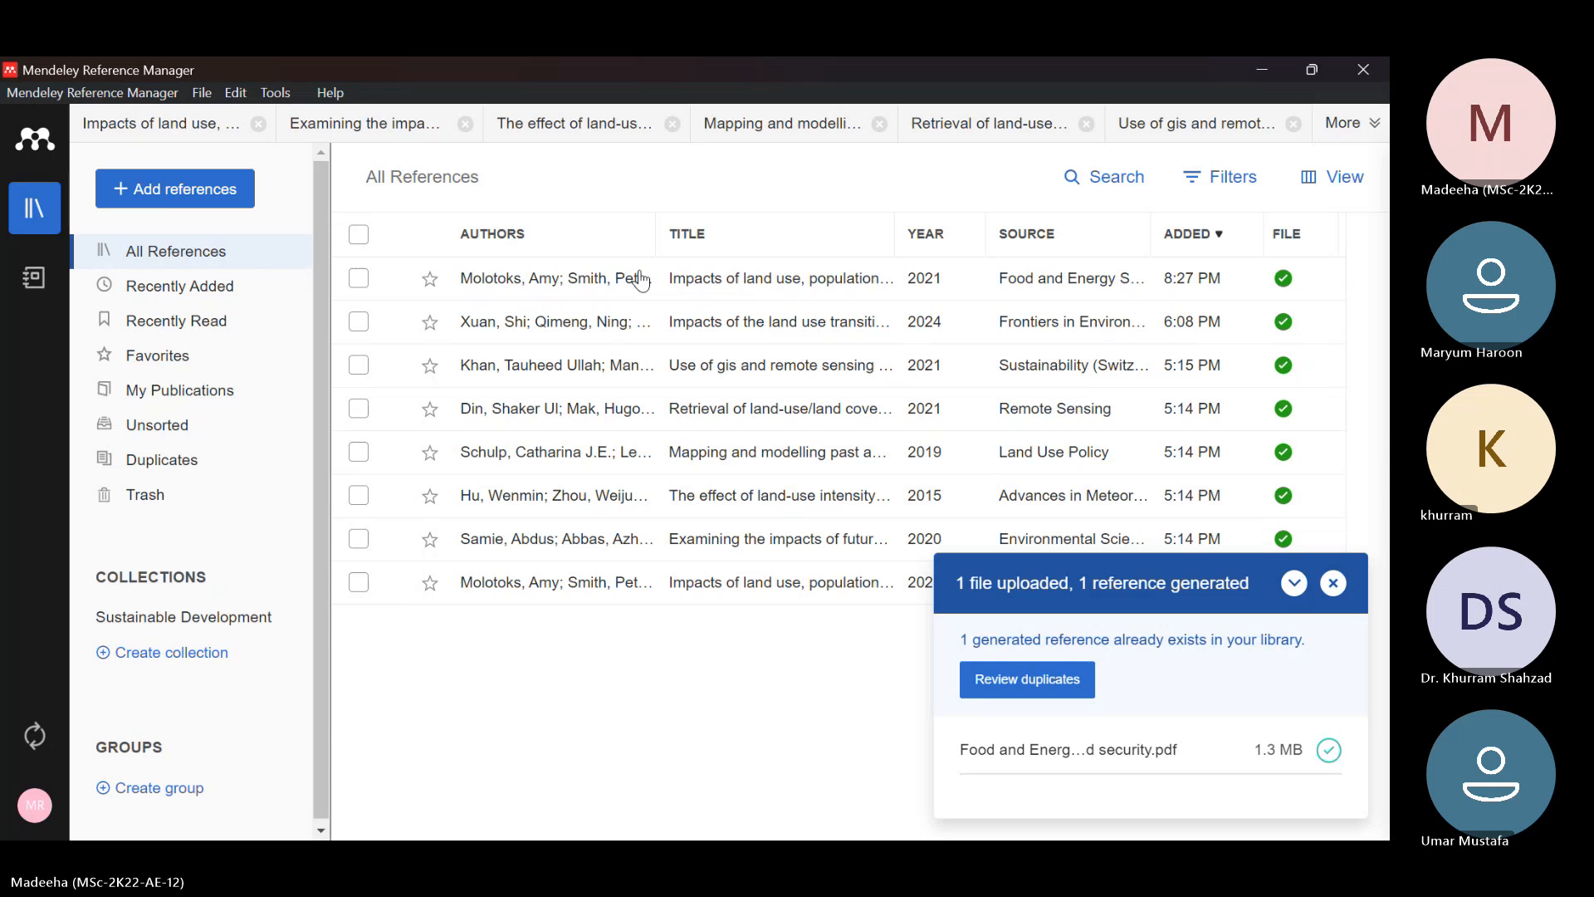
left_click(185, 617)
double_click(191, 617)
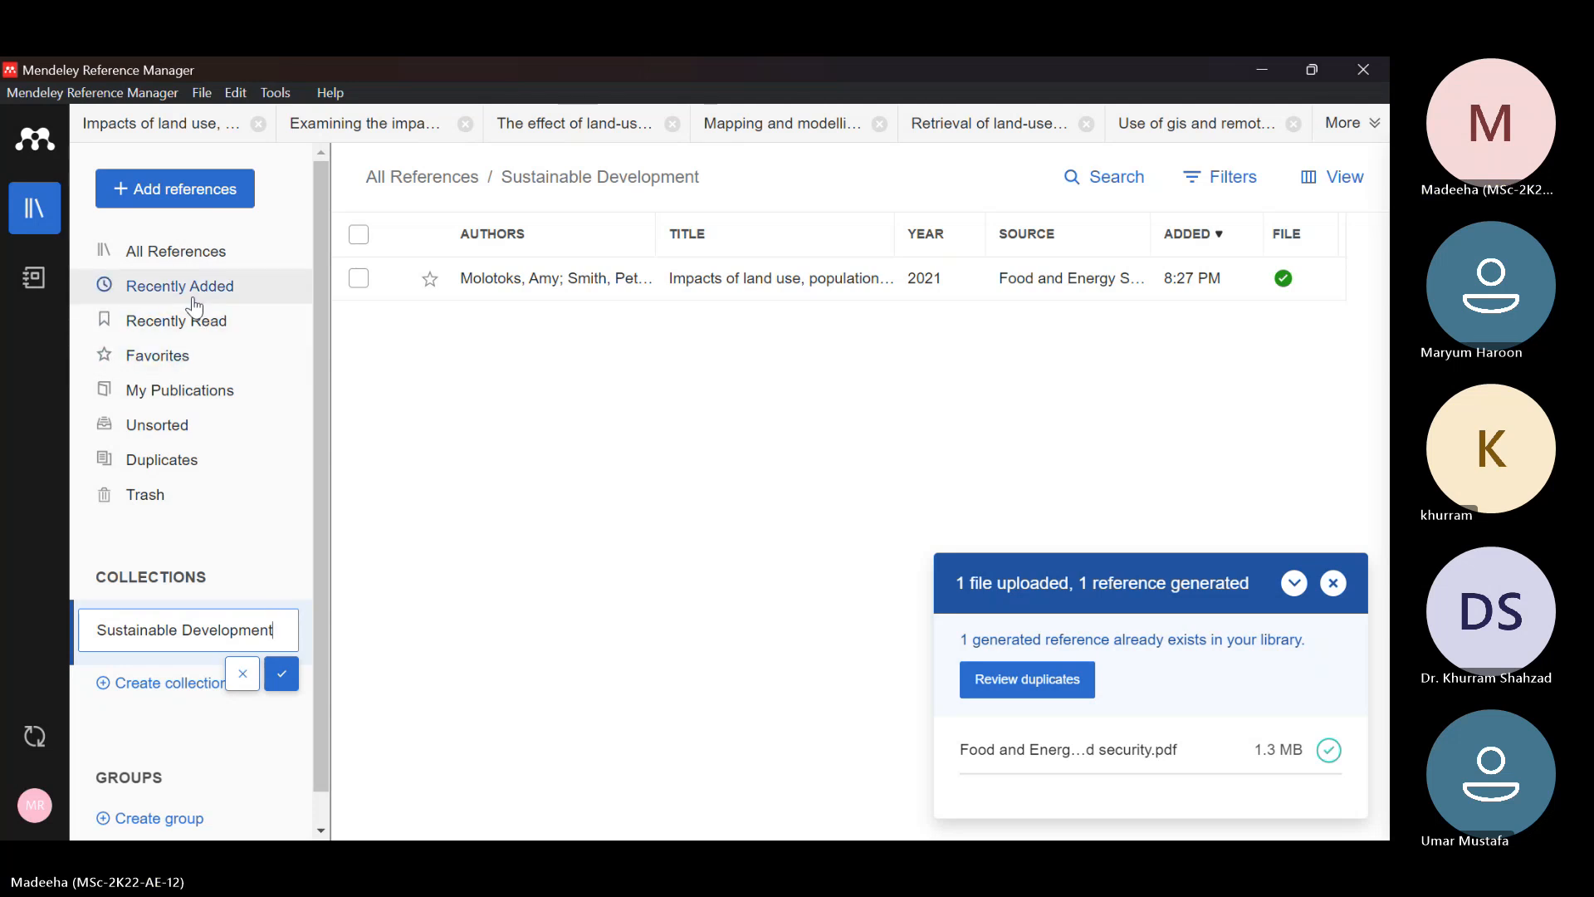
Open the form for adding a reference manually, review its journal article fields and cancel the entry
left_click(186, 202)
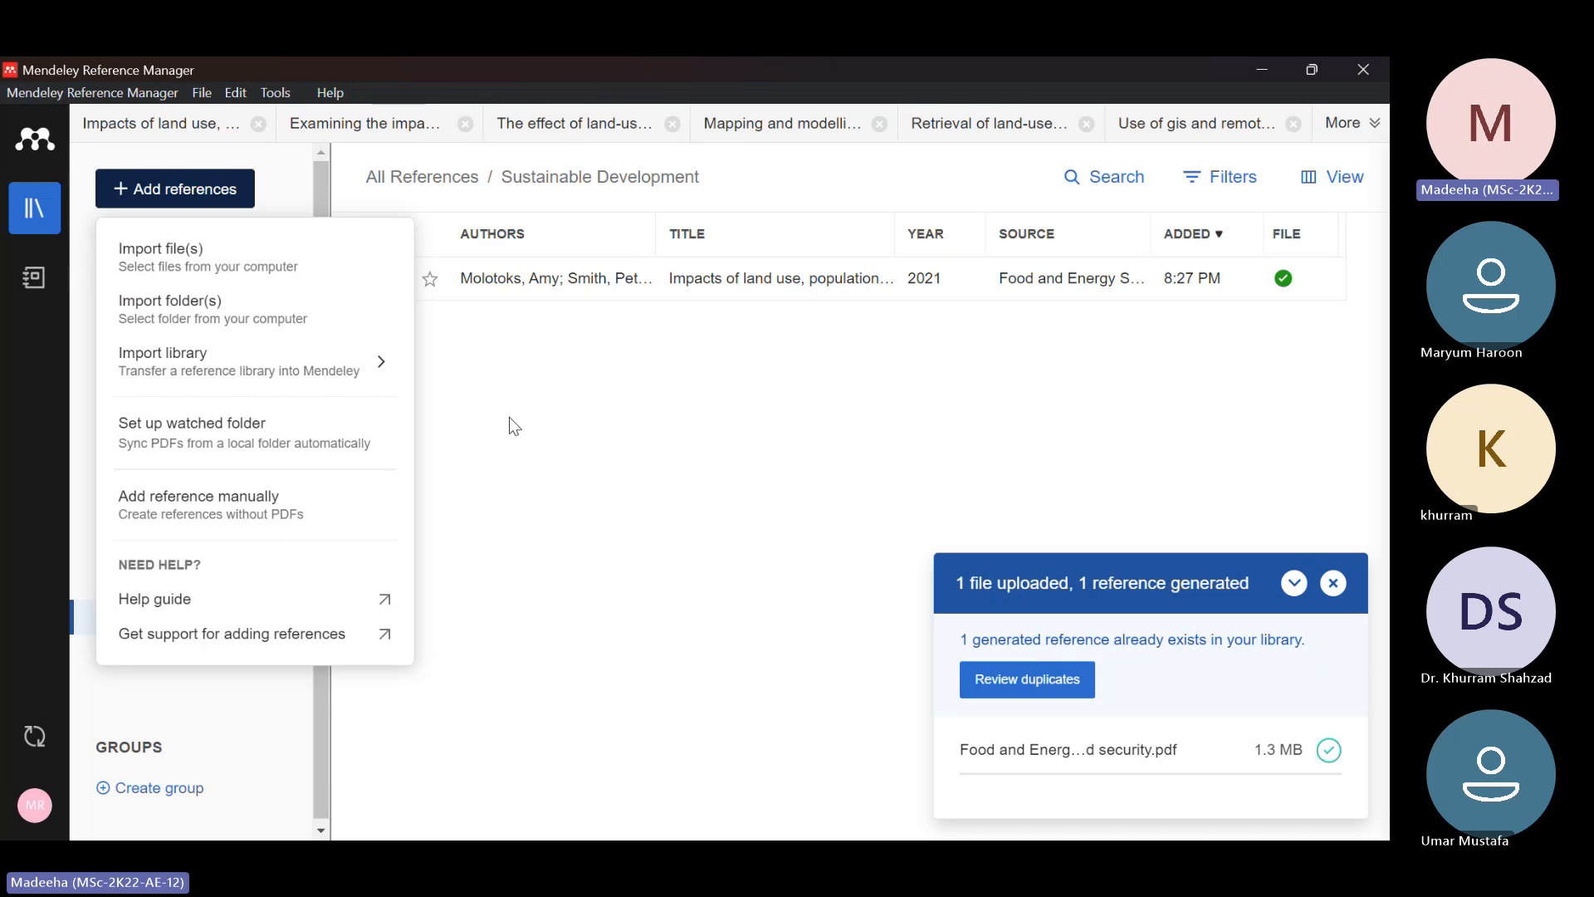
left_click(244, 519)
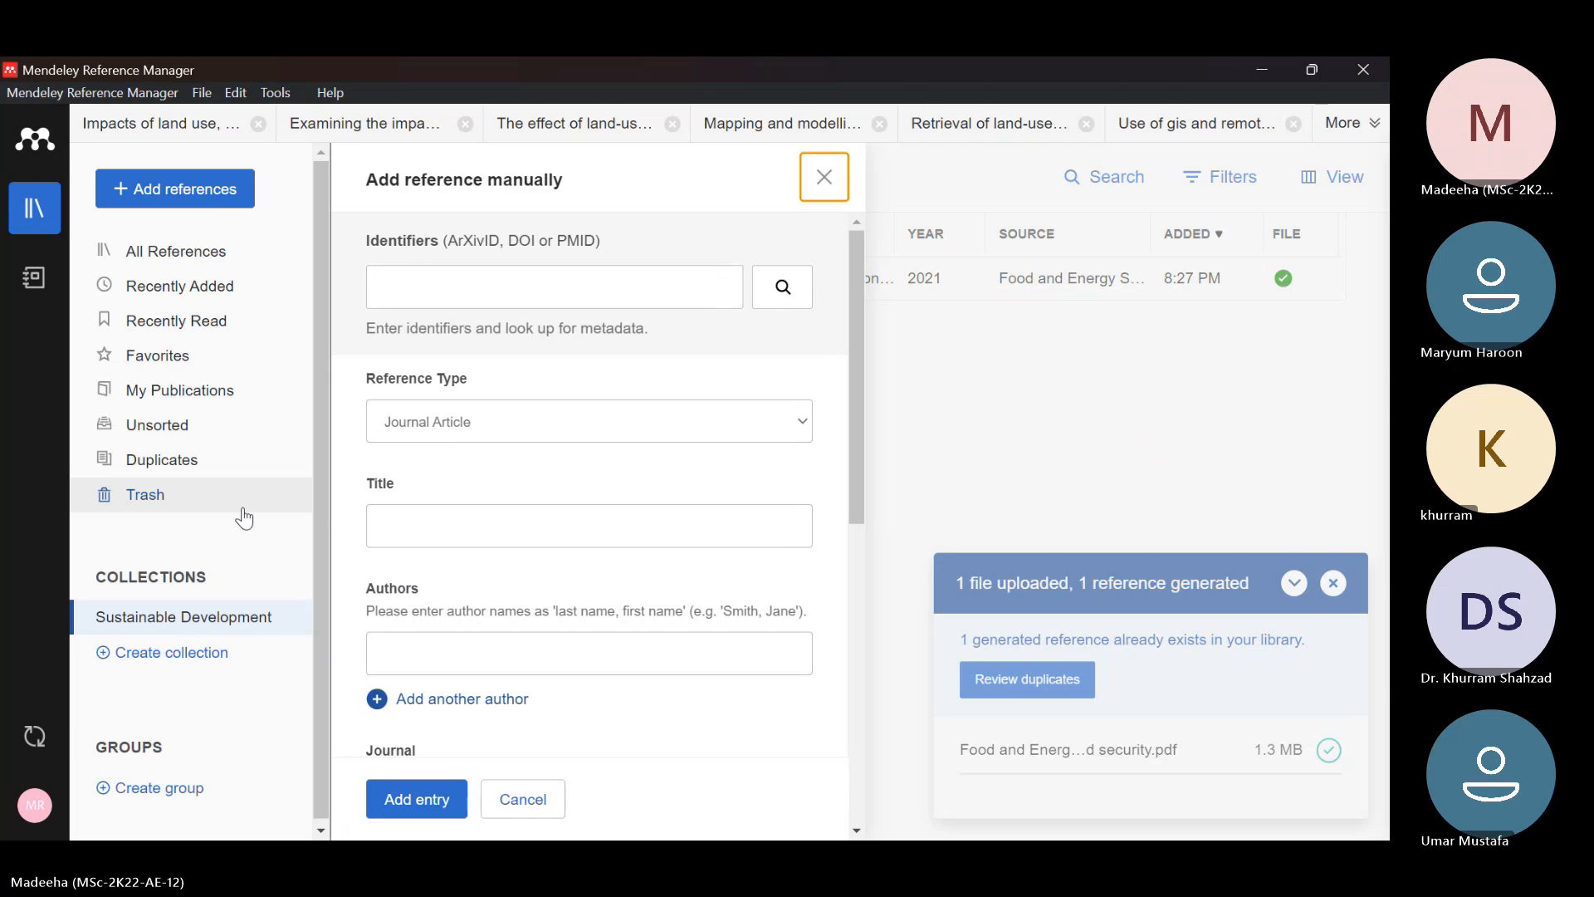
scroll(573, 533, "down", 1)
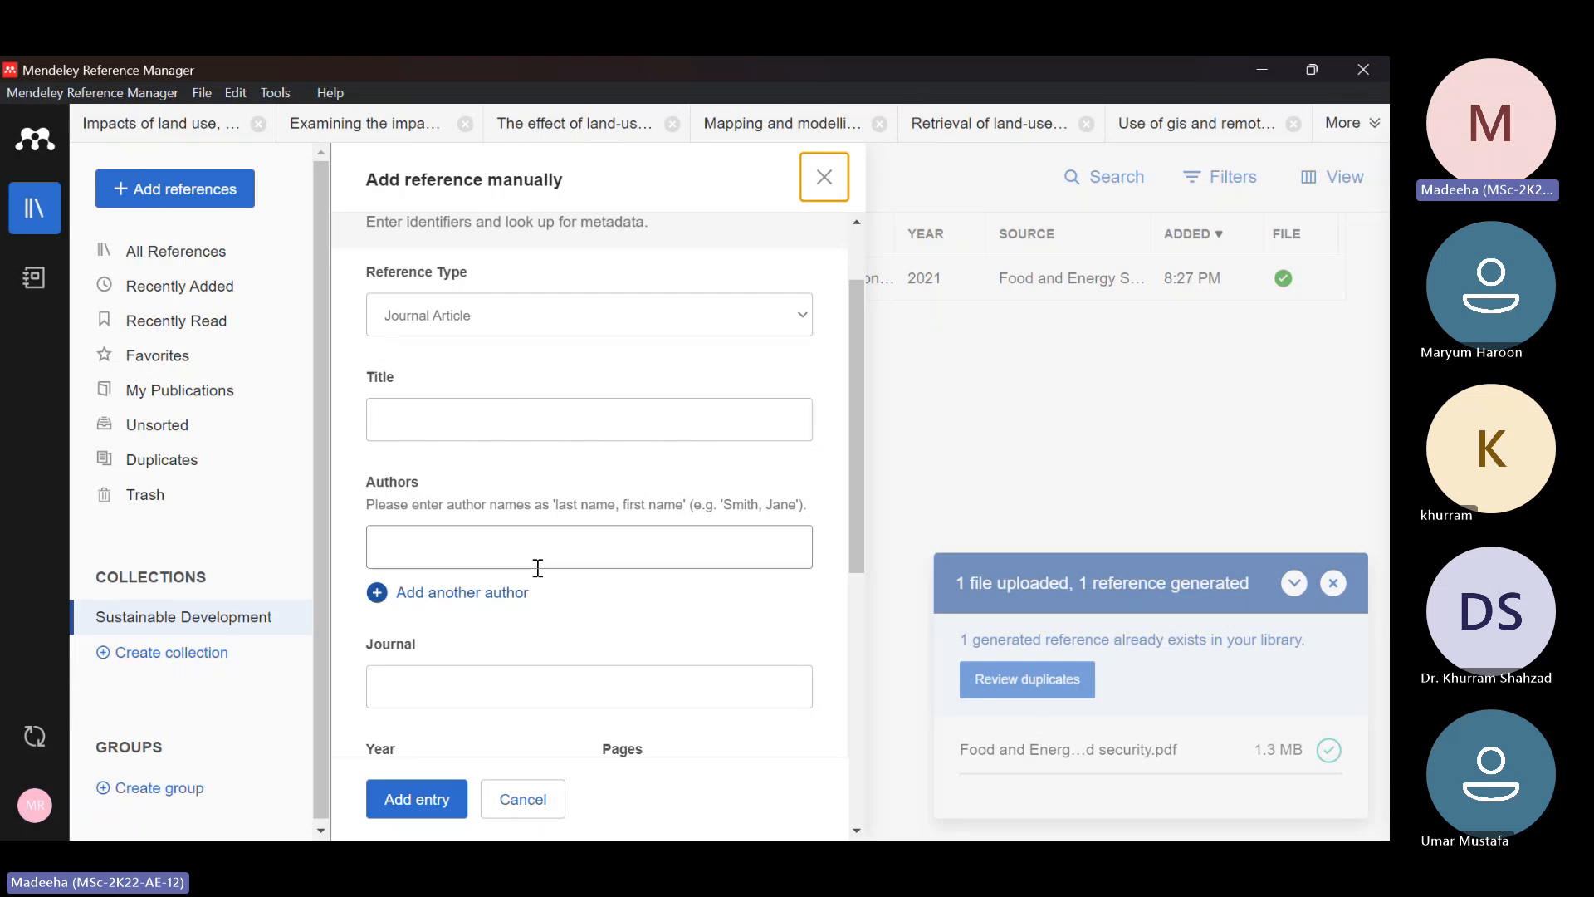
scroll(544, 625, "down", 1)
scroll(544, 625, "down", 2)
scroll(545, 625, "up", 1)
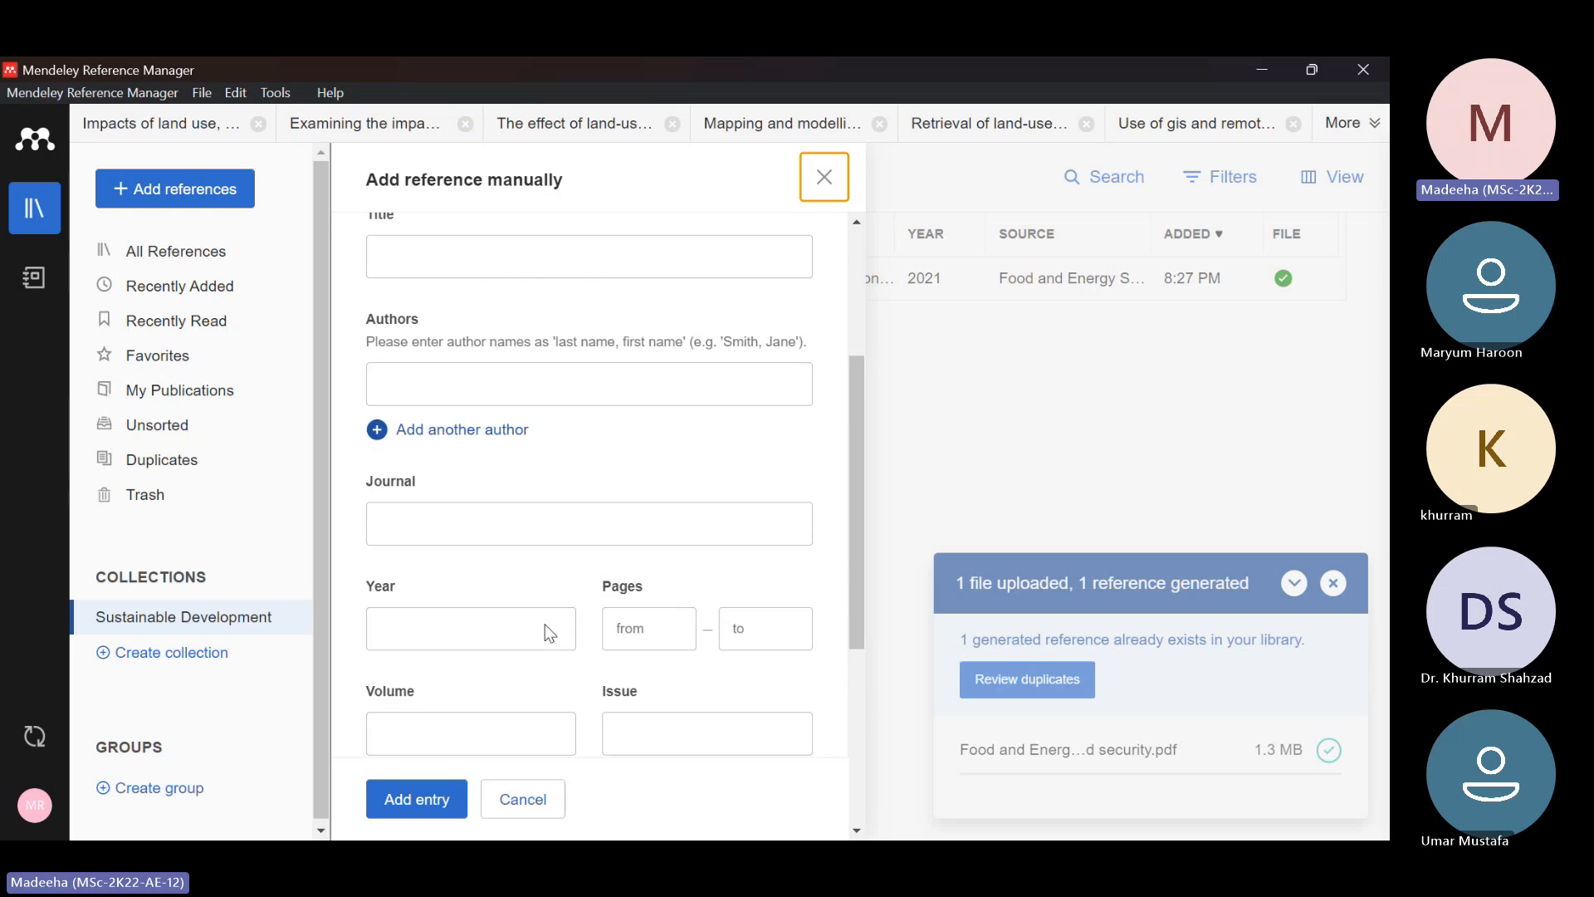
scroll(545, 627, "up", 1)
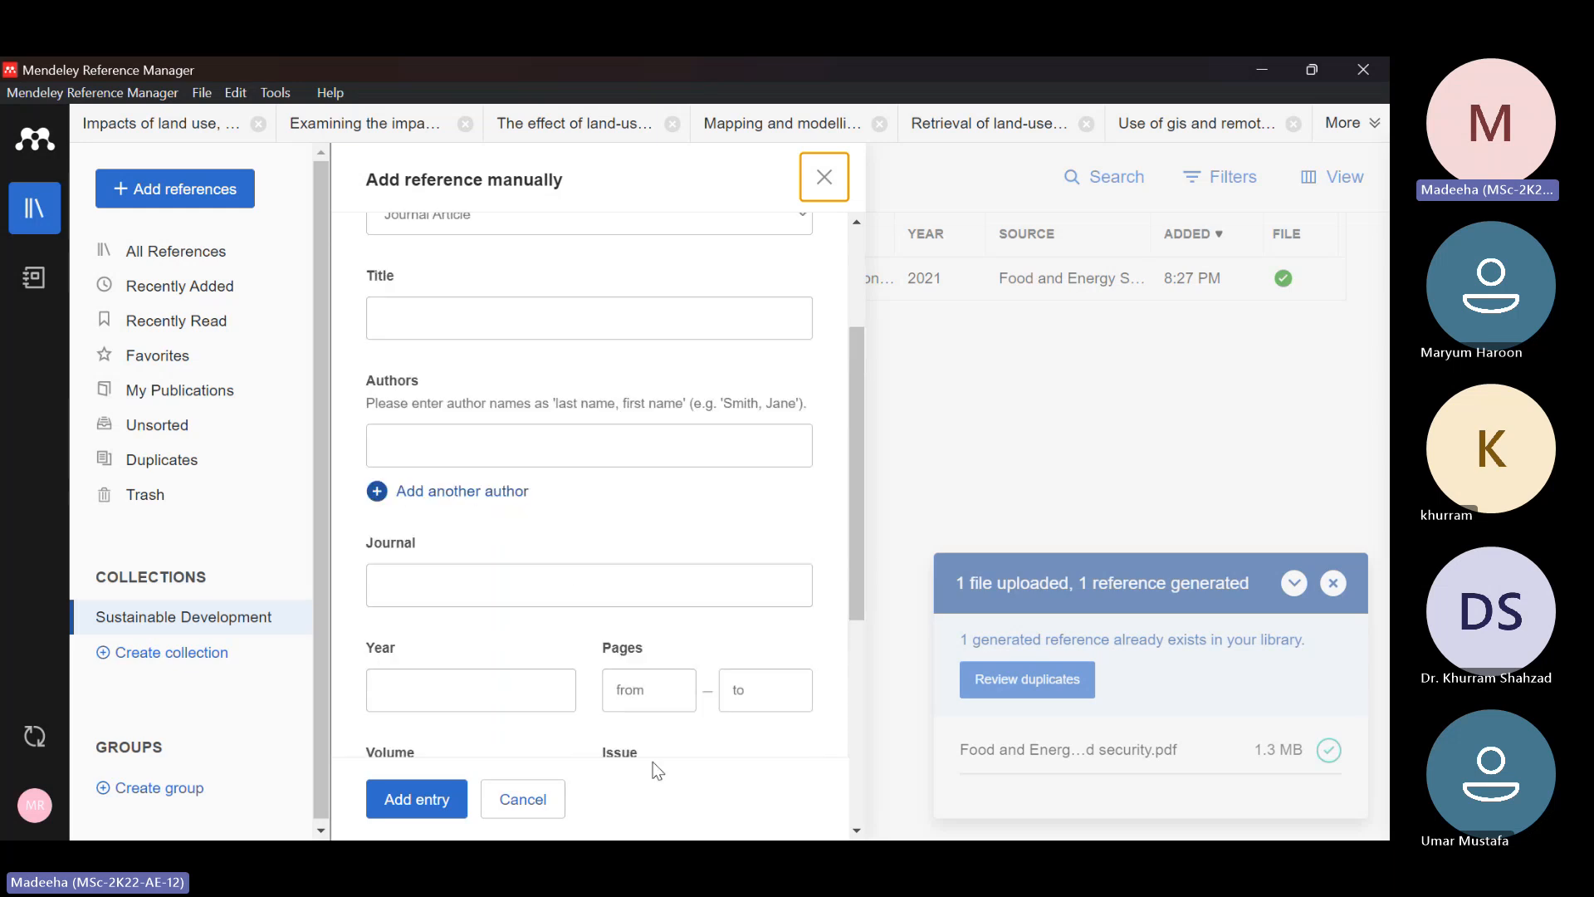
left_click(546, 812)
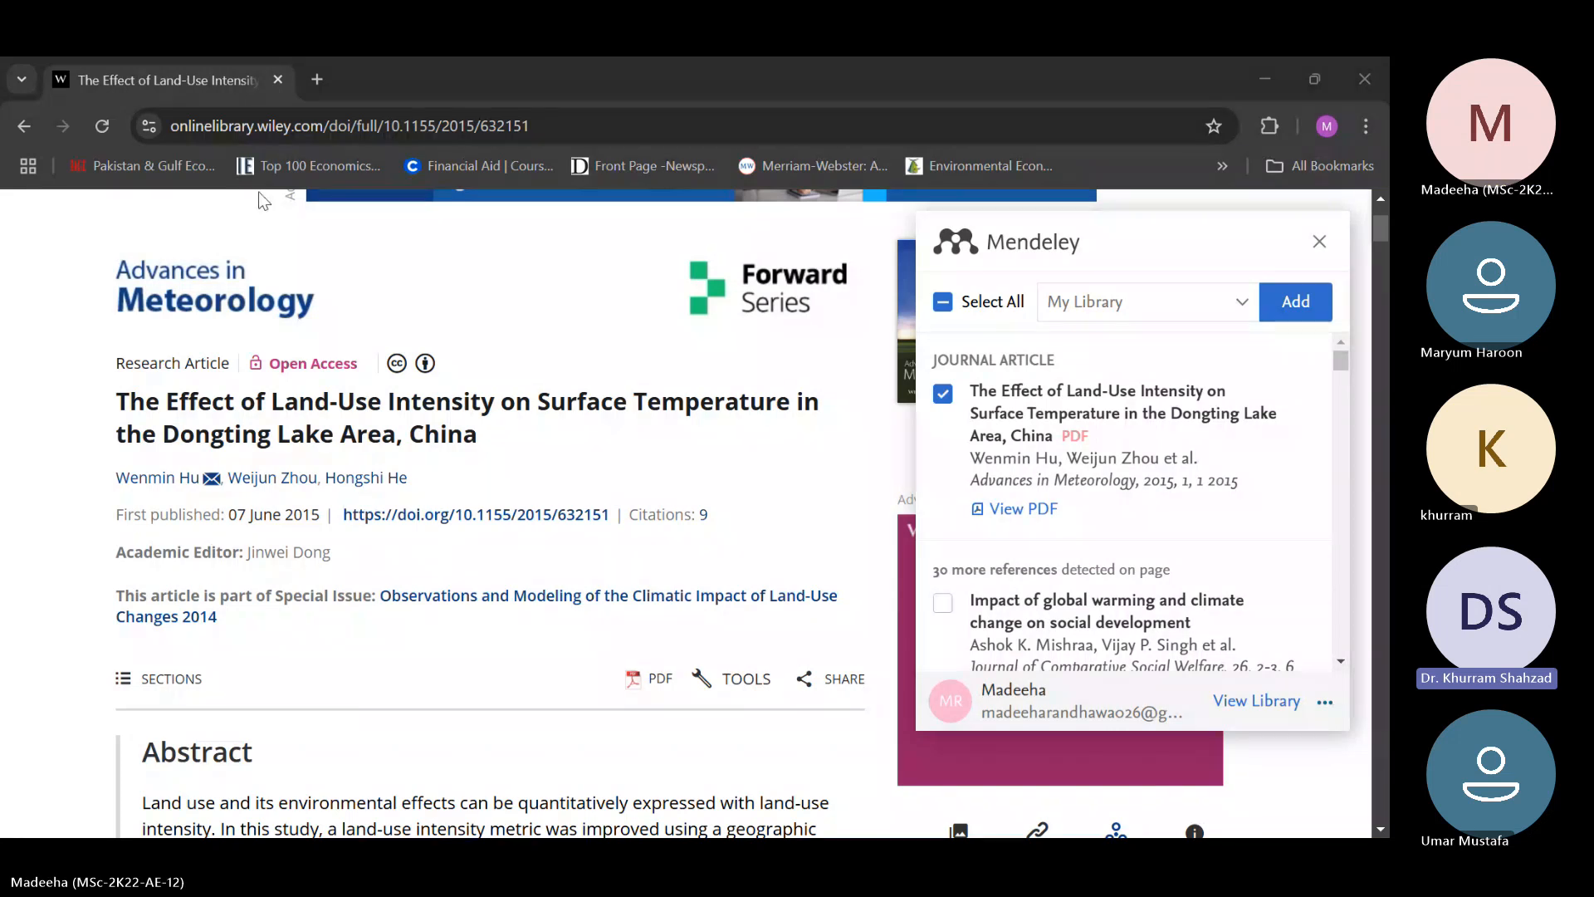
In the browser, return to the Google Scholar results and reopen the Wiley article on land-use intensity and surface temperature in the Dongting Lake area
scroll(283, 391, "down", 1)
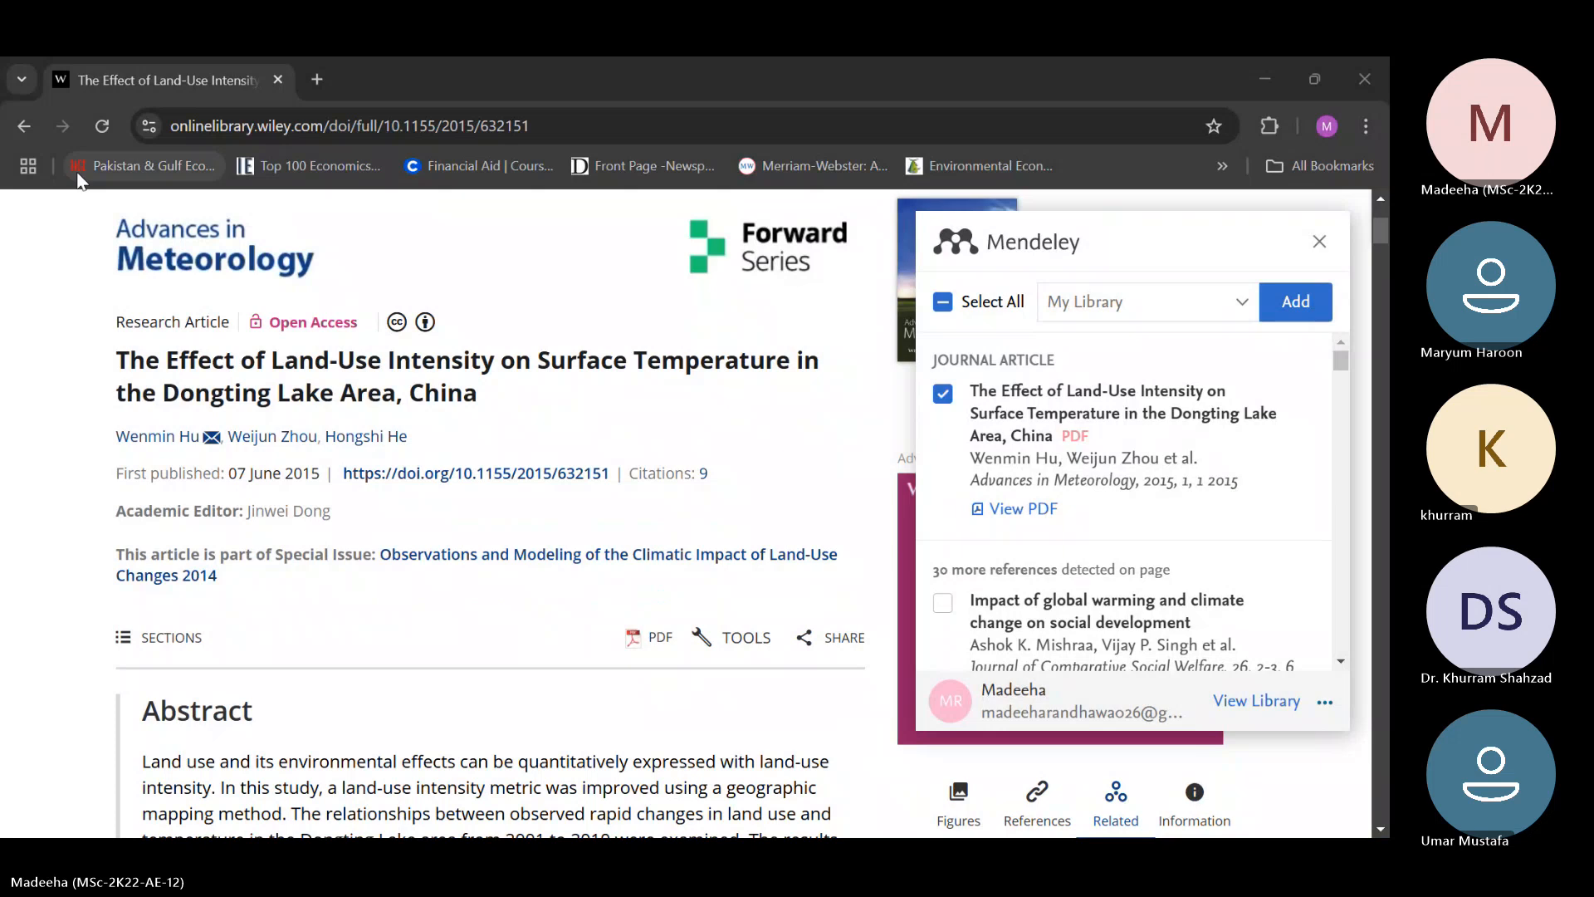
left_click(17, 127)
left_click(17, 126)
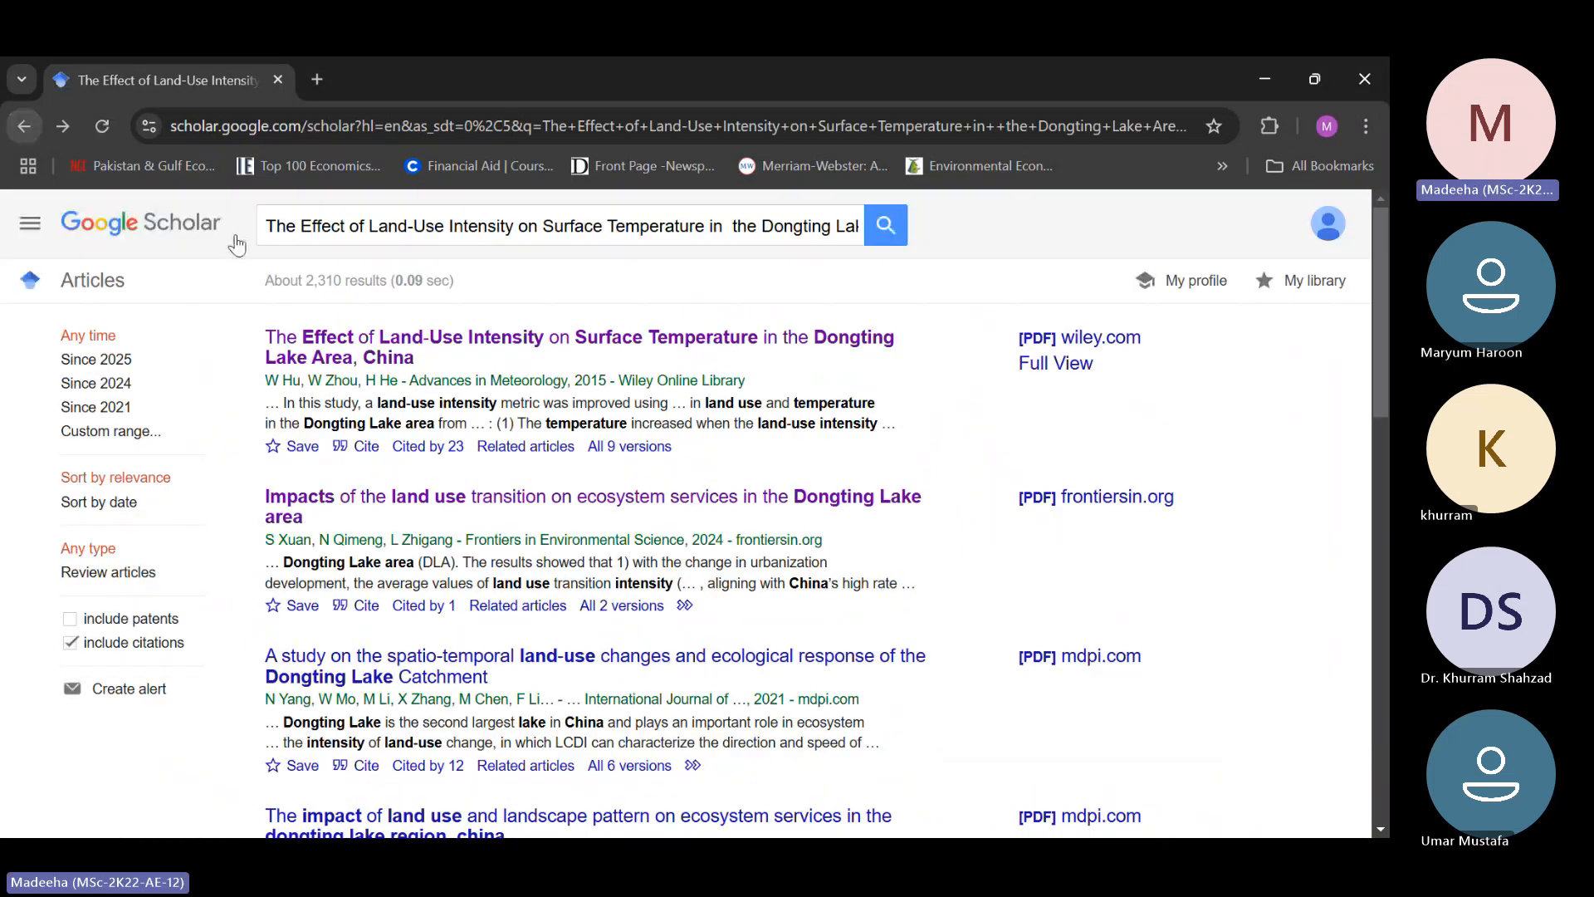
left_click(428, 347)
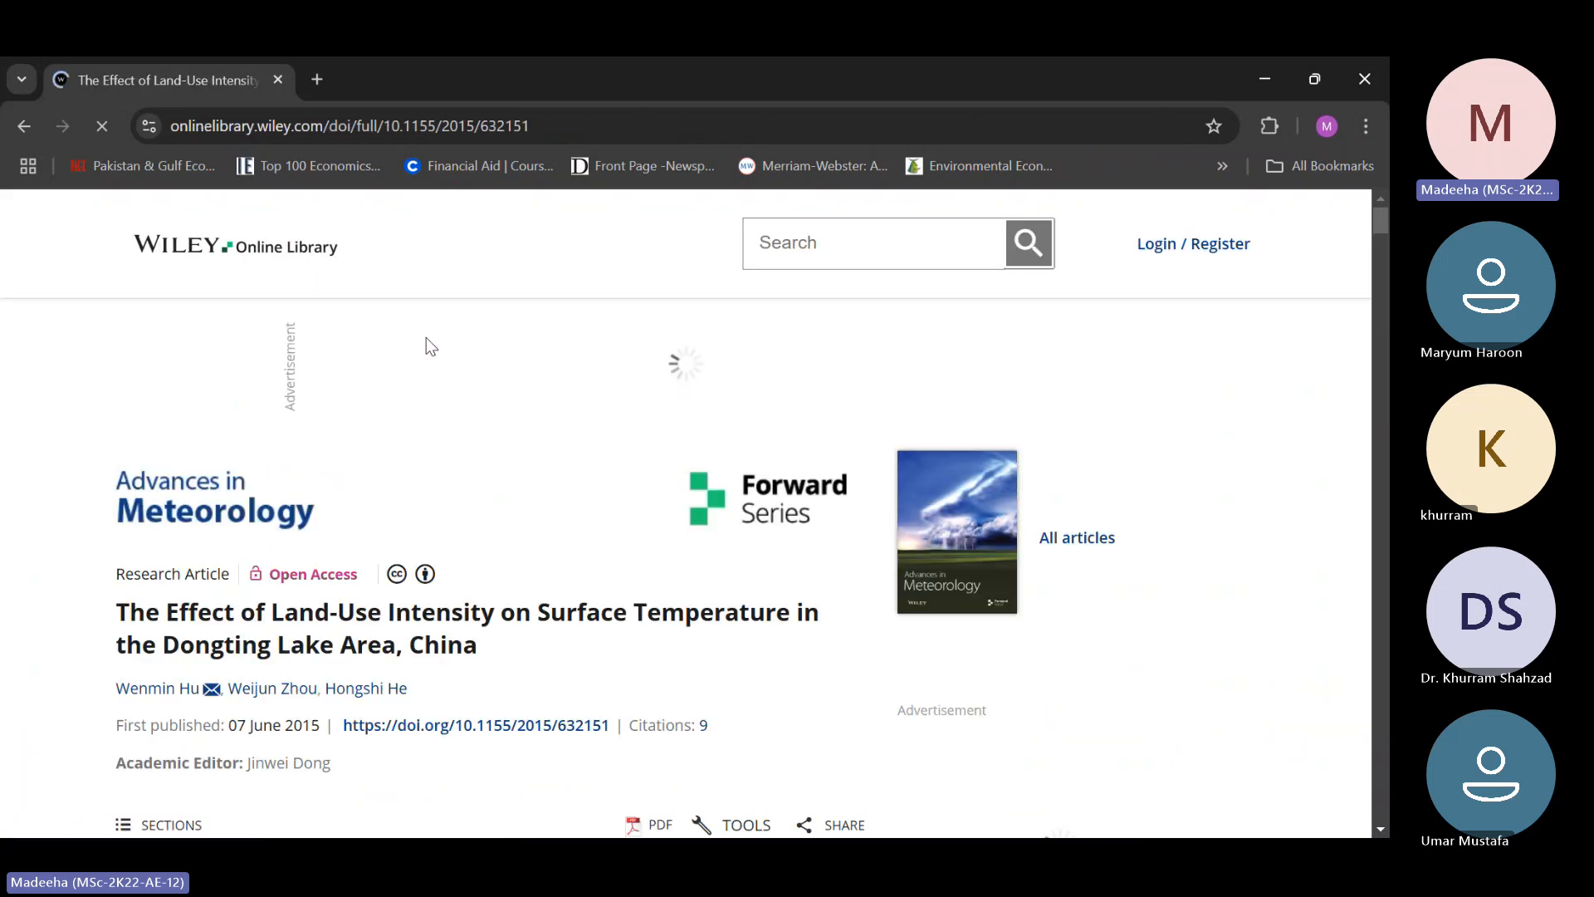
scroll(702, 660, "down", 2)
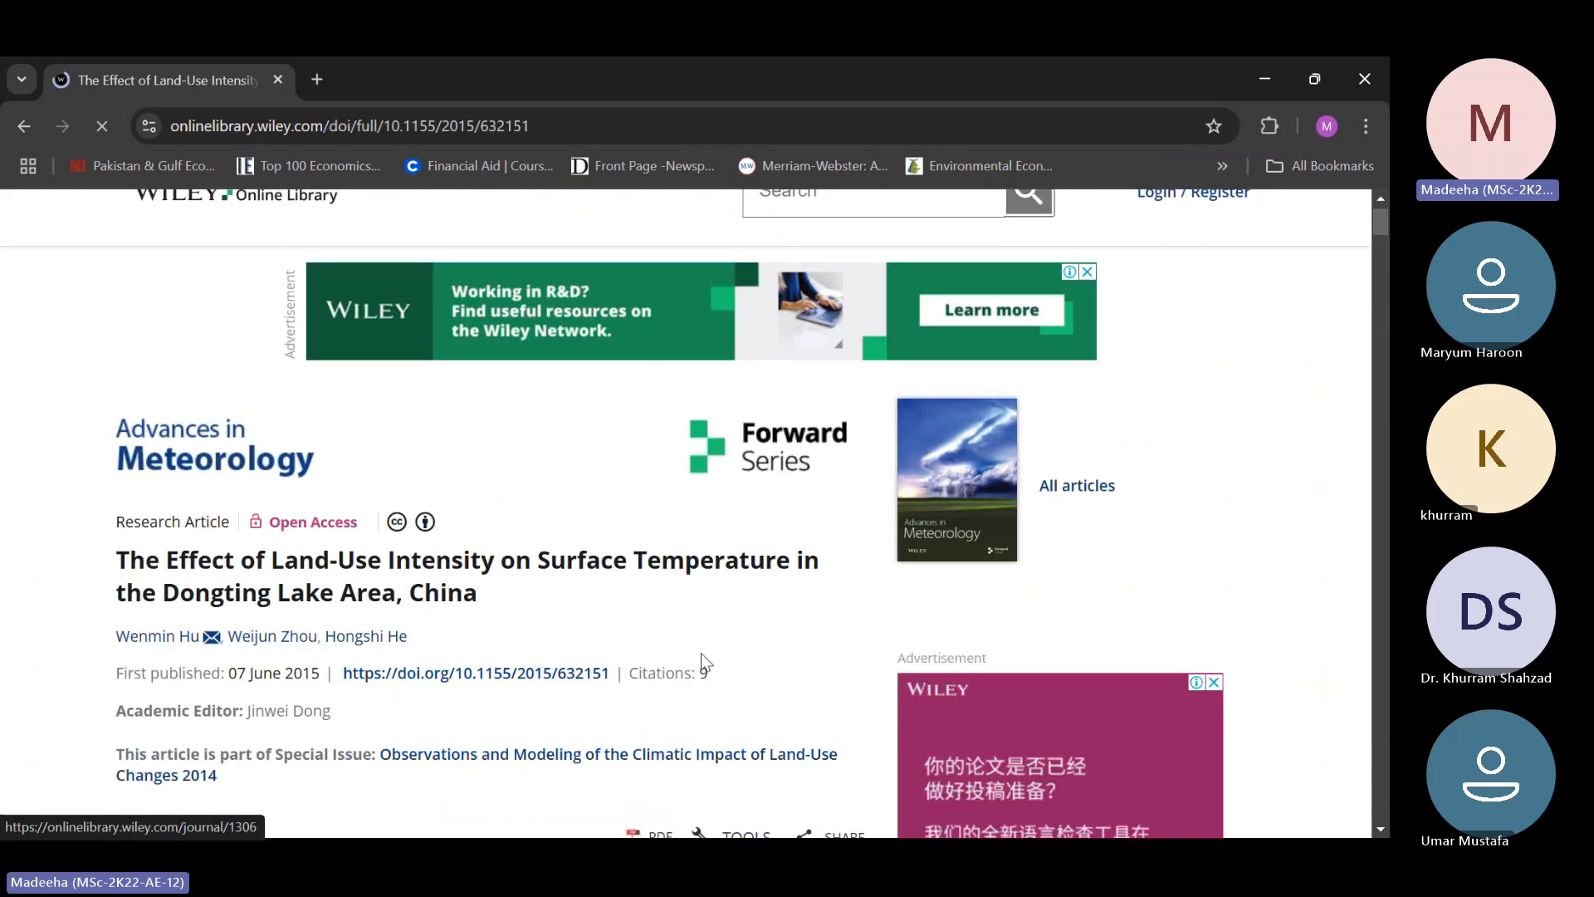
scroll(701, 652, "down", 2)
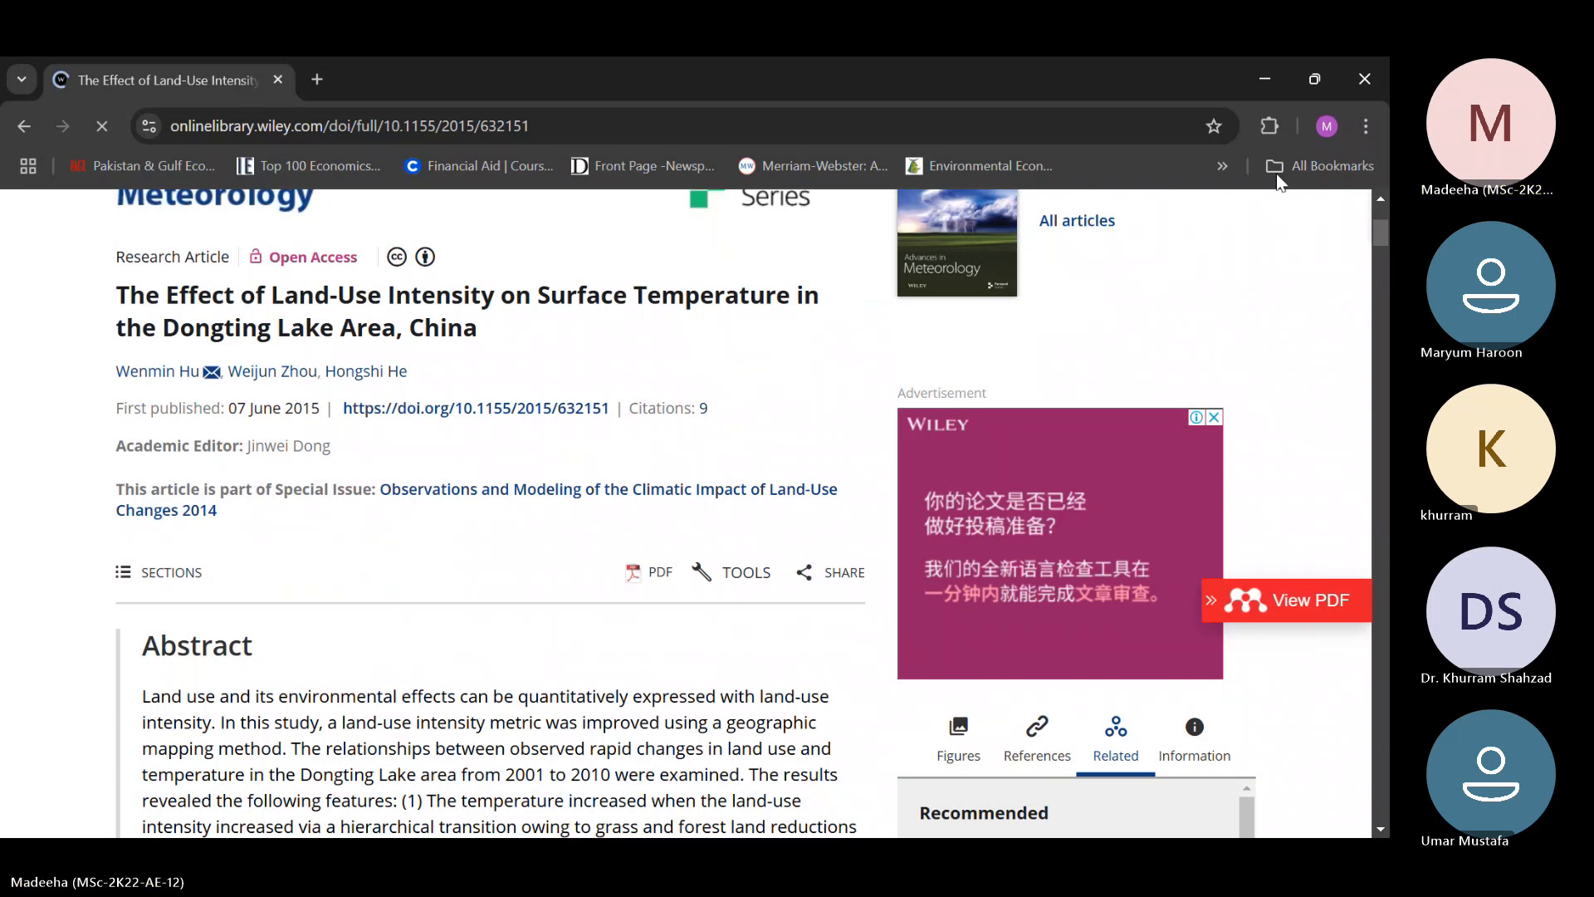
Add the detected Dongting Lake journal article to My Library with the Mendeley browser extension
left_click(1269, 125)
left_click(1030, 384)
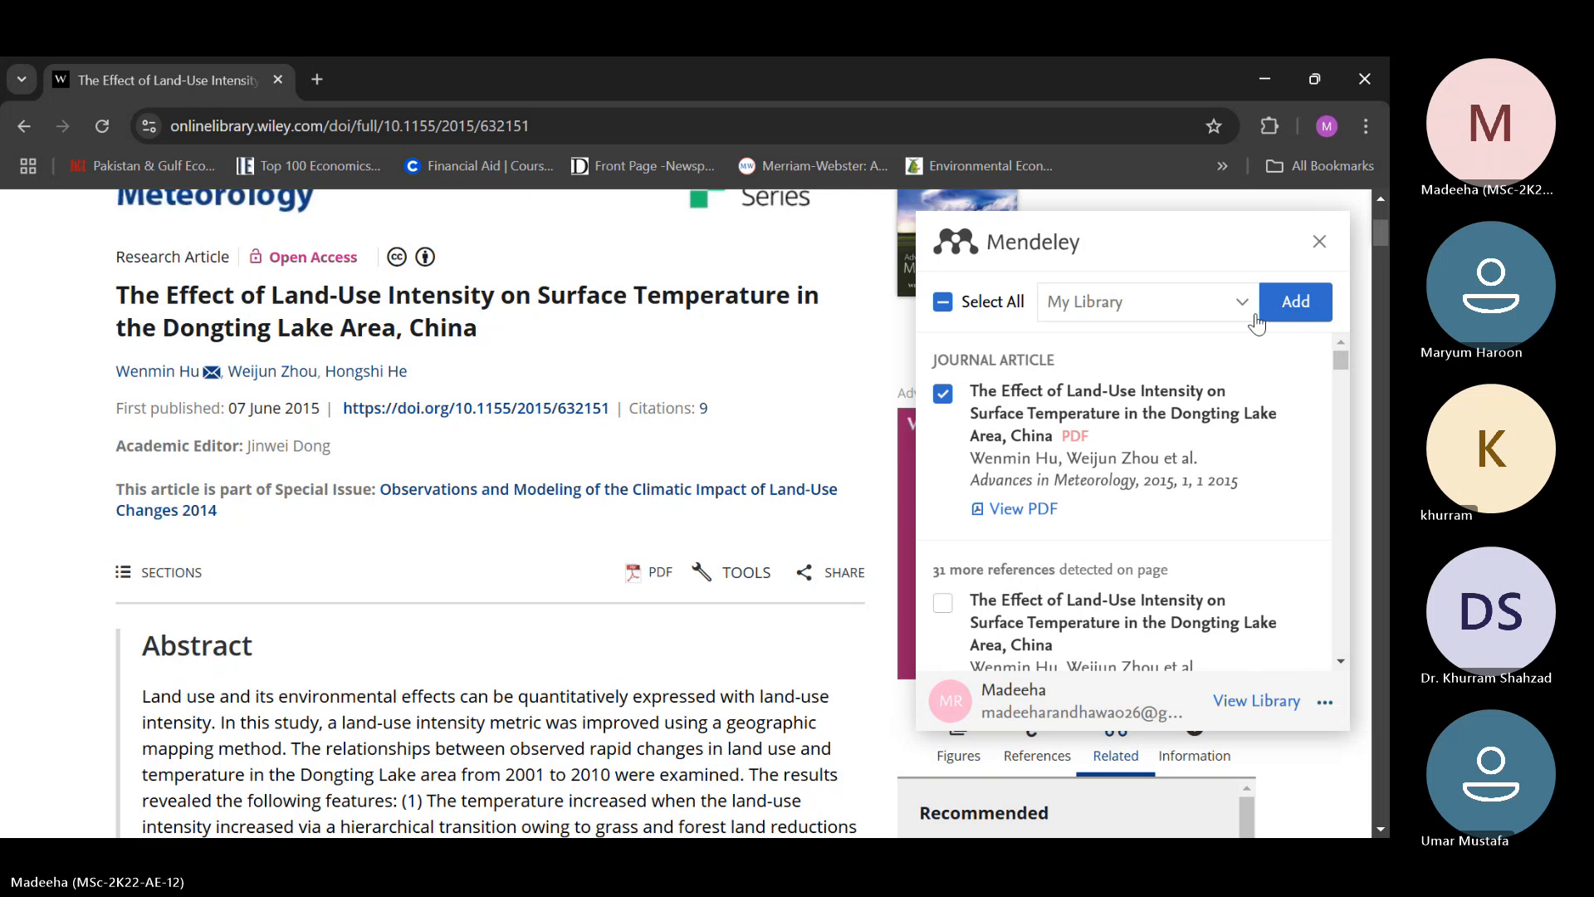
scroll(1053, 519, "down", 2)
scroll(1053, 519, "up", 1)
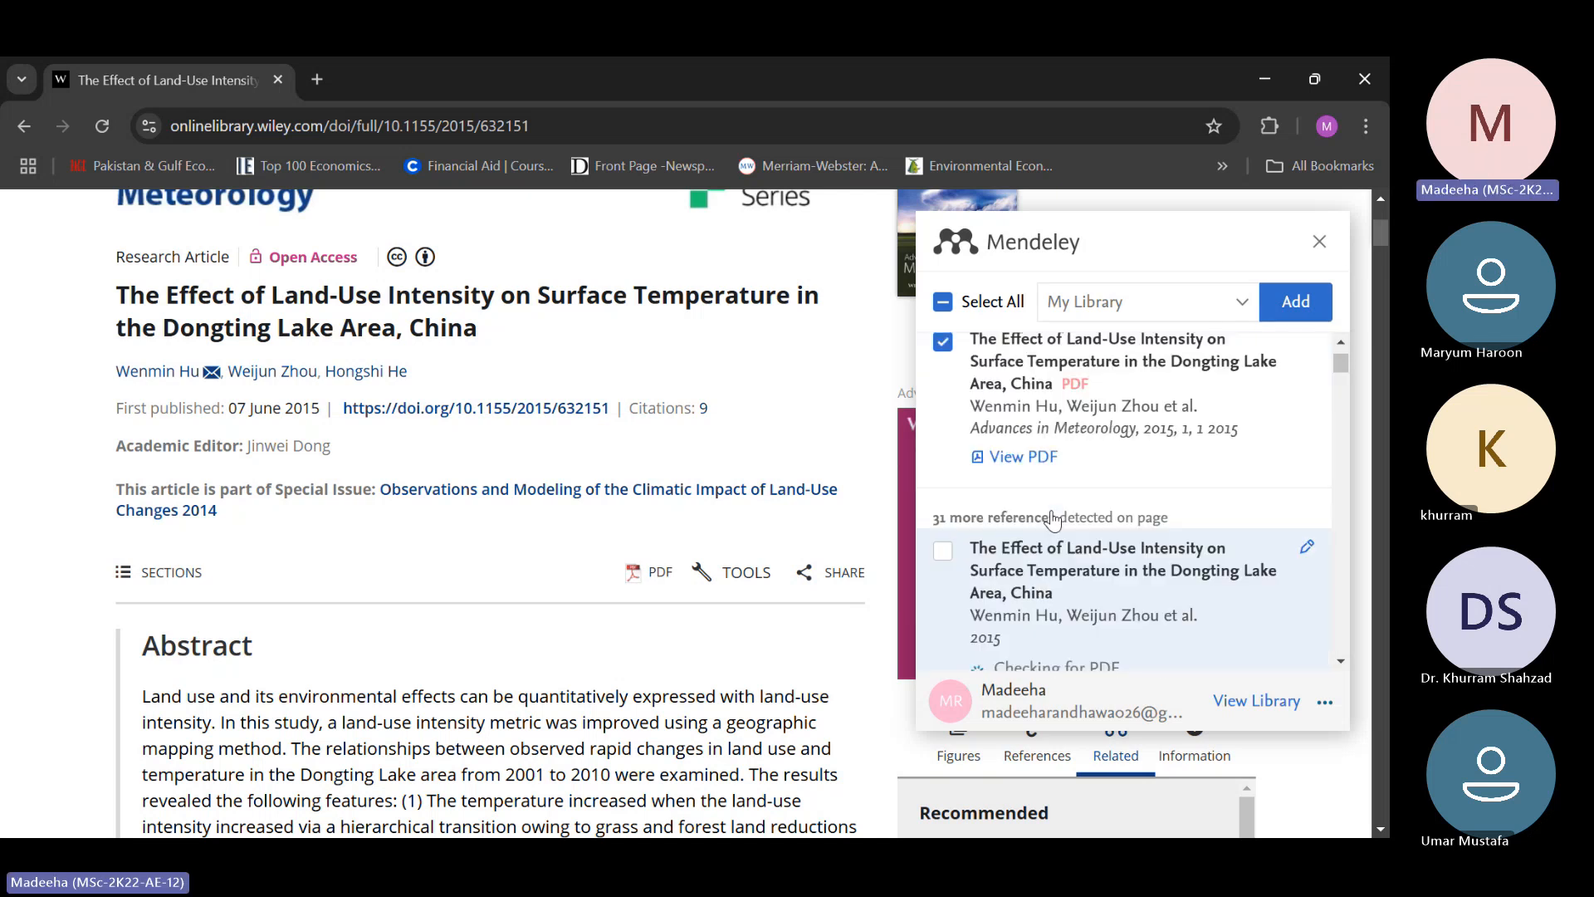
scroll(1053, 519, "up", 1)
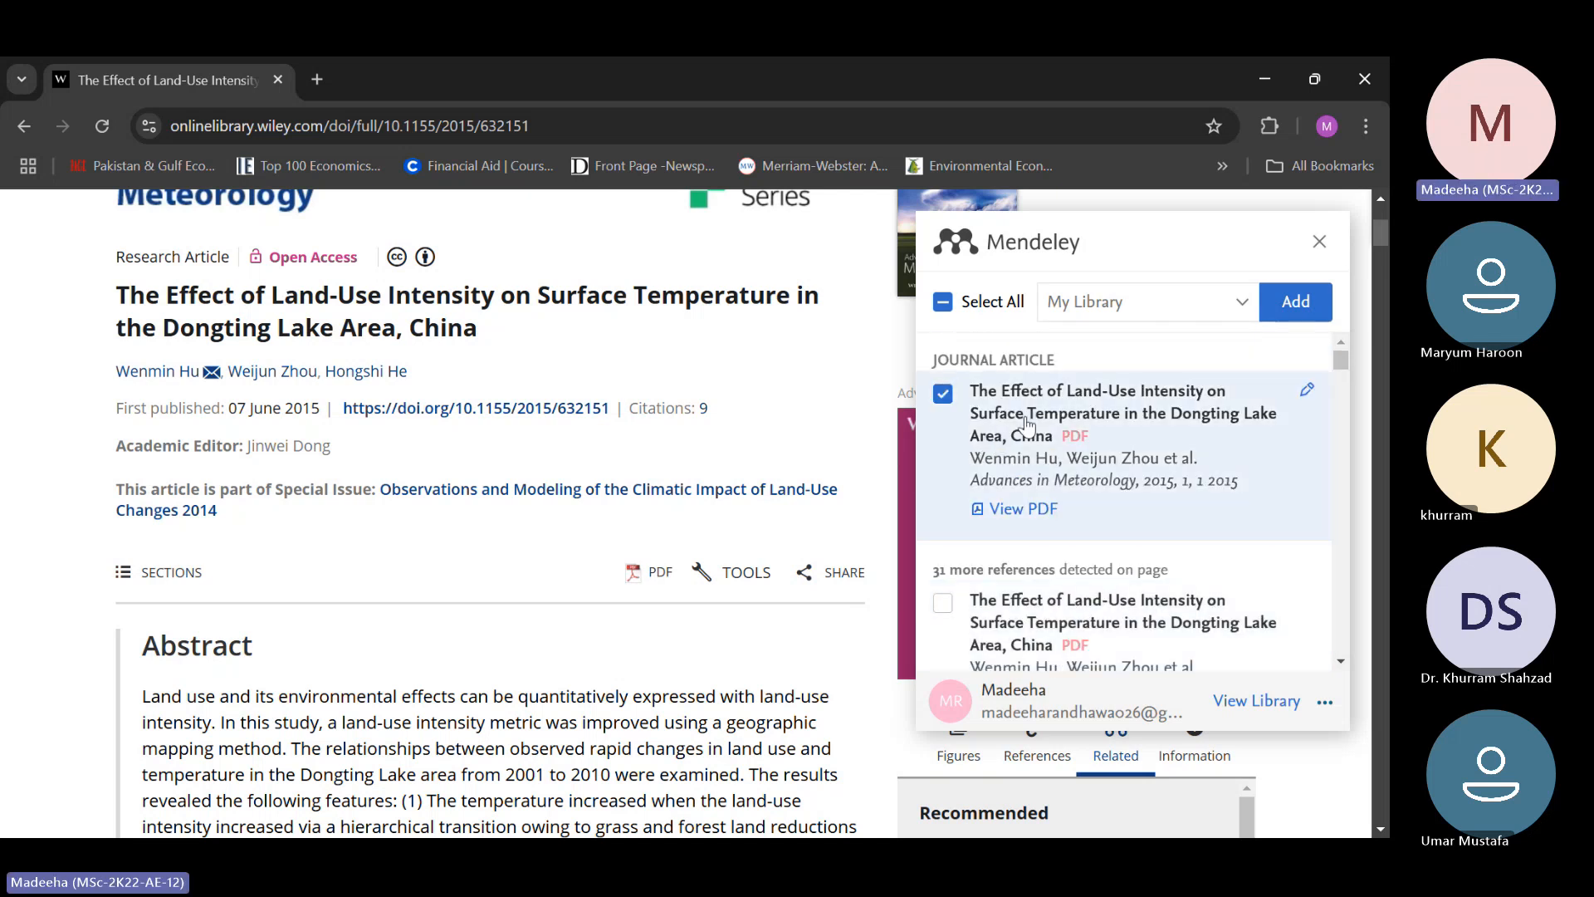
left_click(1308, 299)
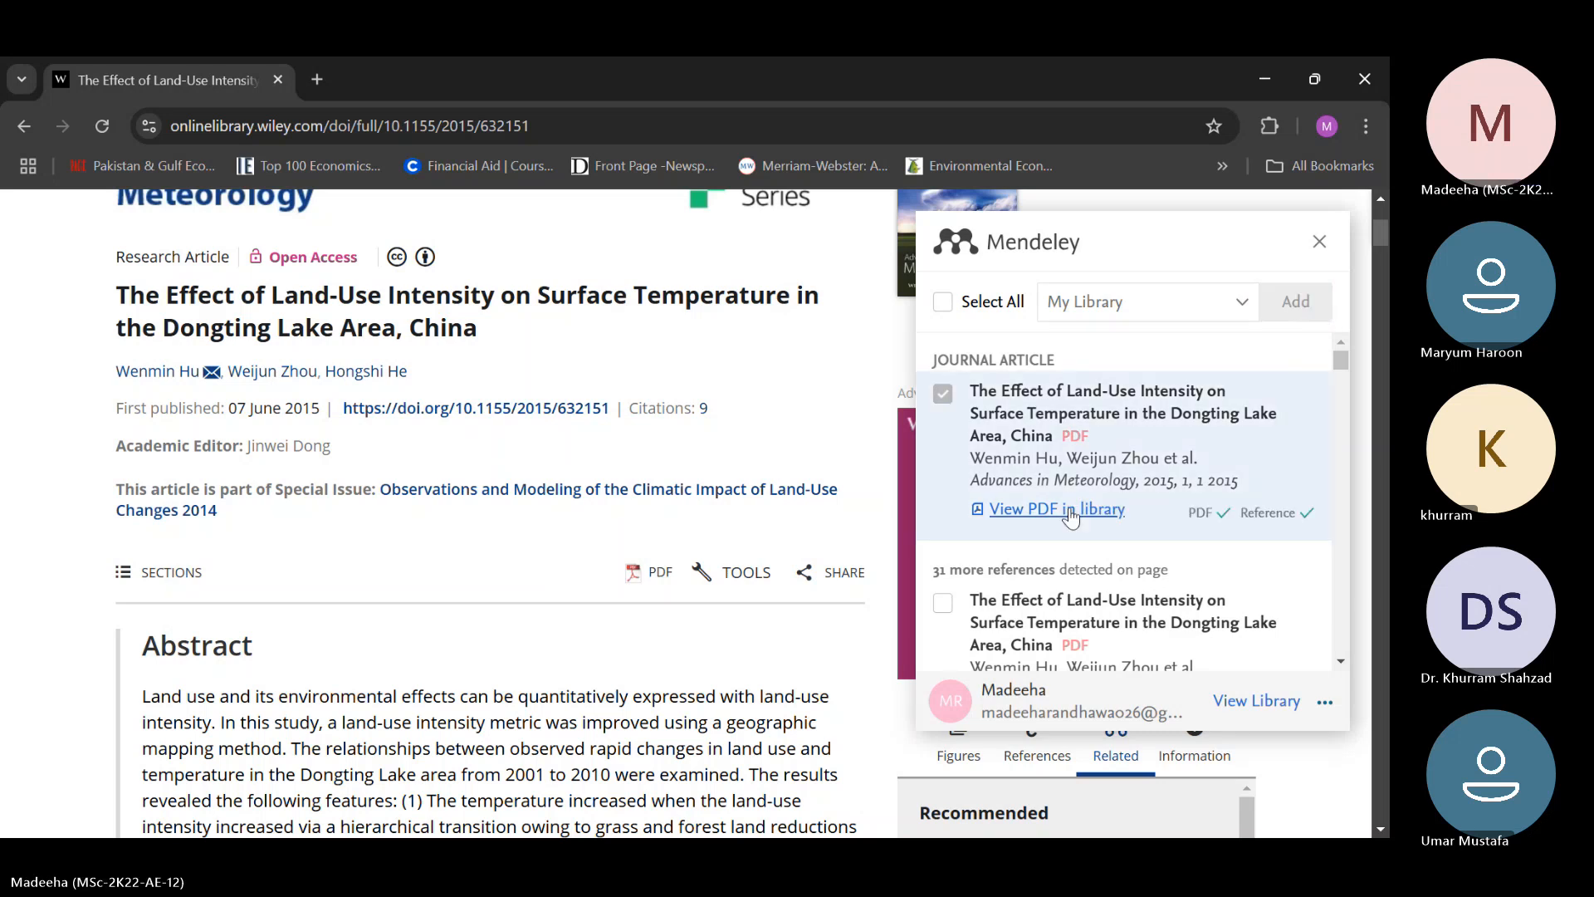
Open the added article's PDF in the online Mendeley reader and go to the list of all references
left_click(1070, 515)
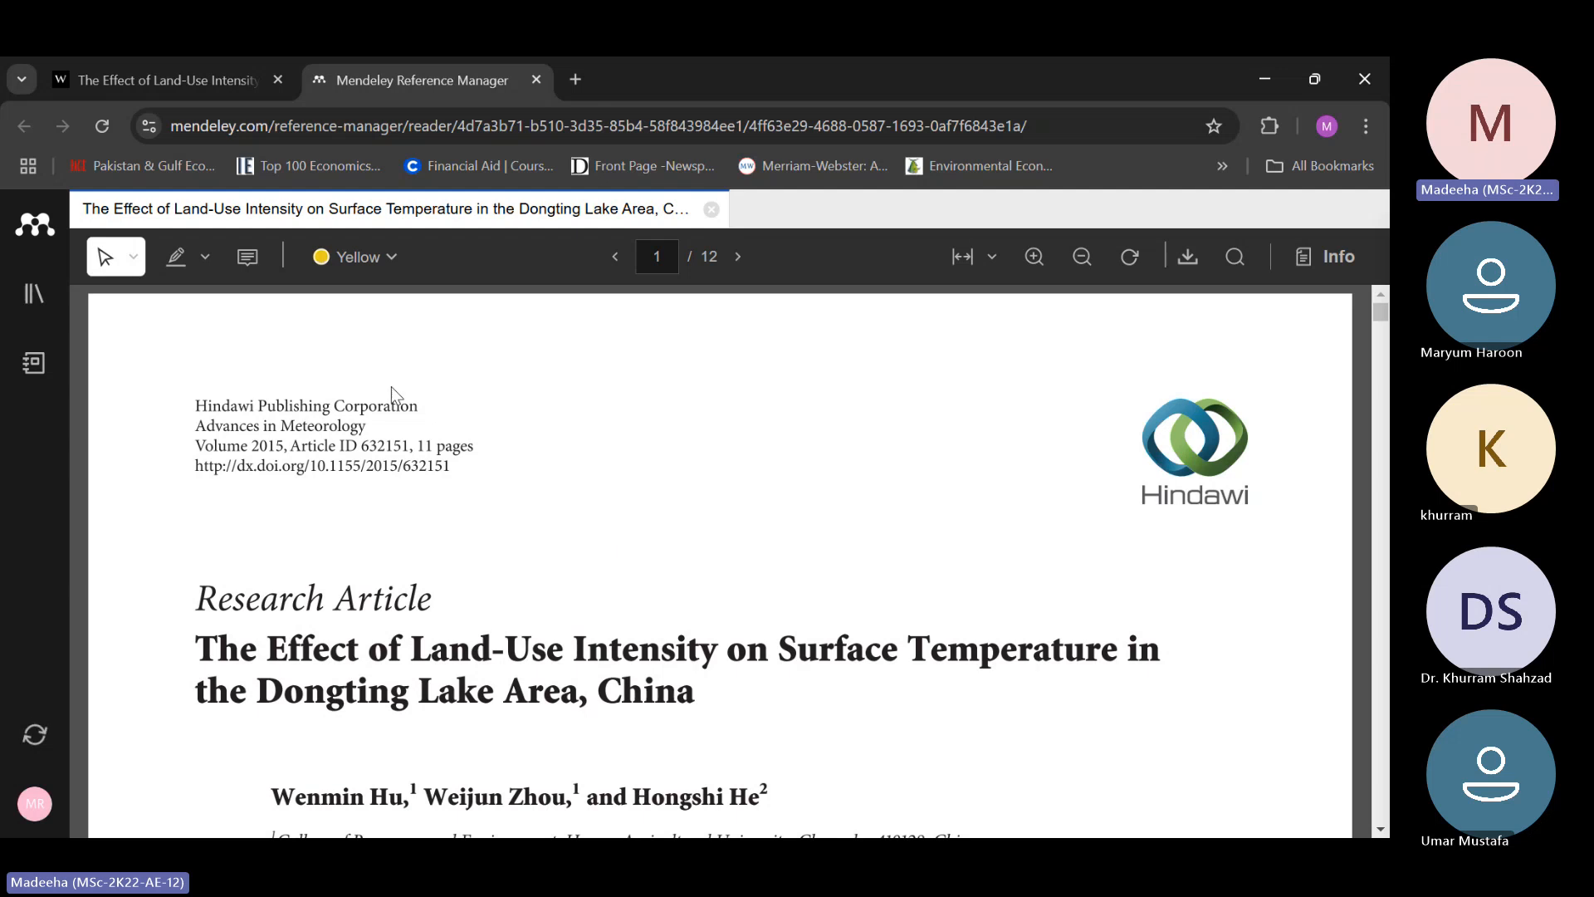
left_click(29, 293)
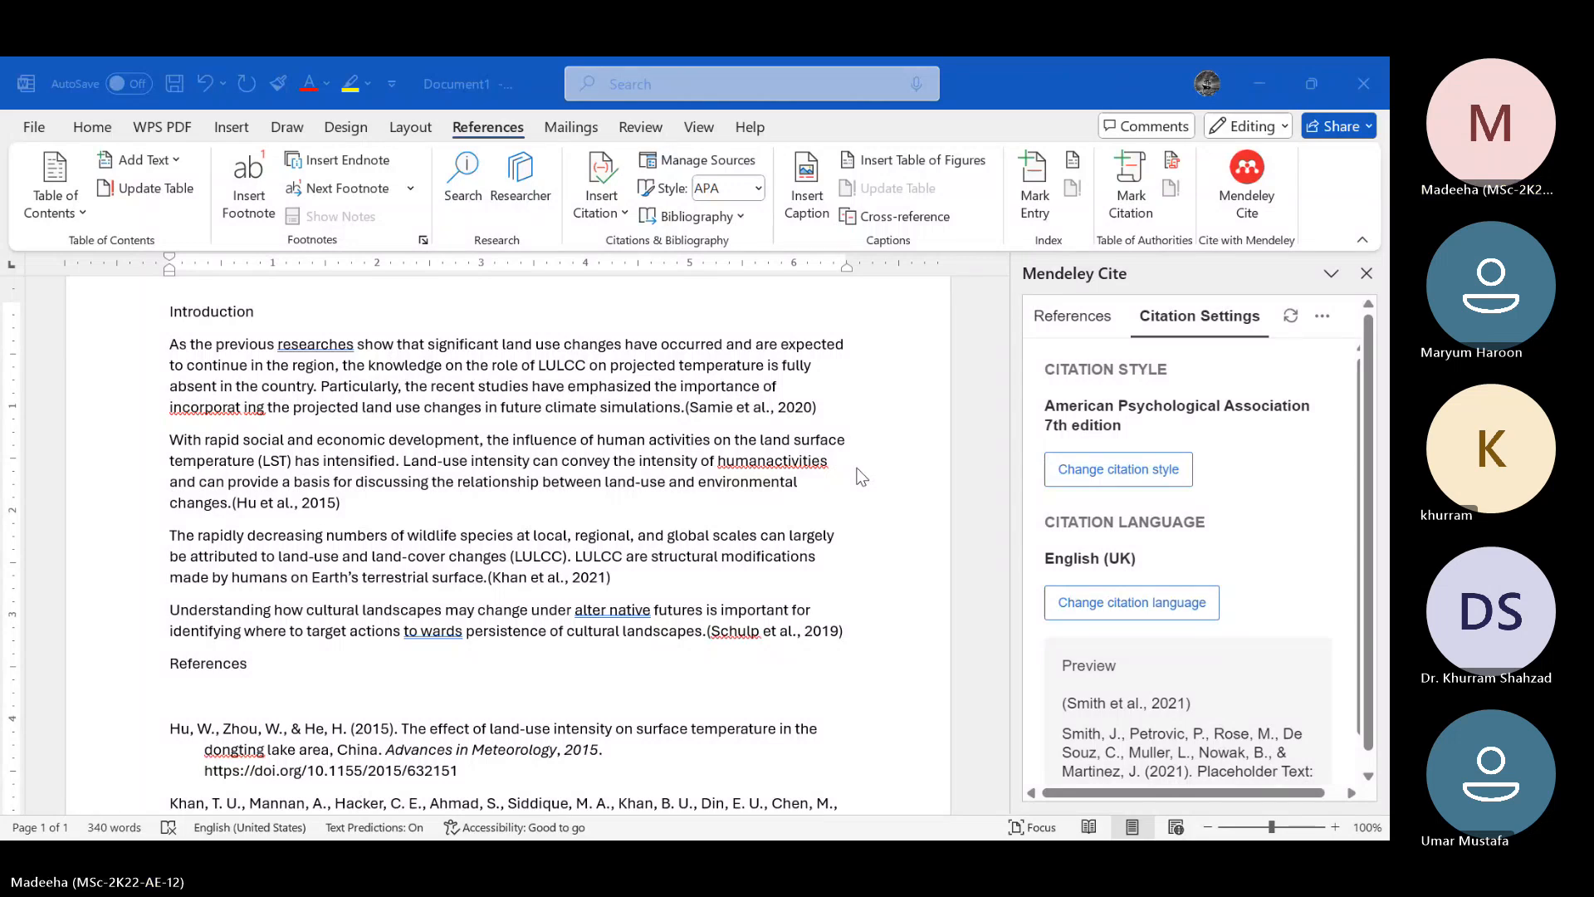
scroll(860, 476, "up", 2)
scroll(860, 476, "down", 3)
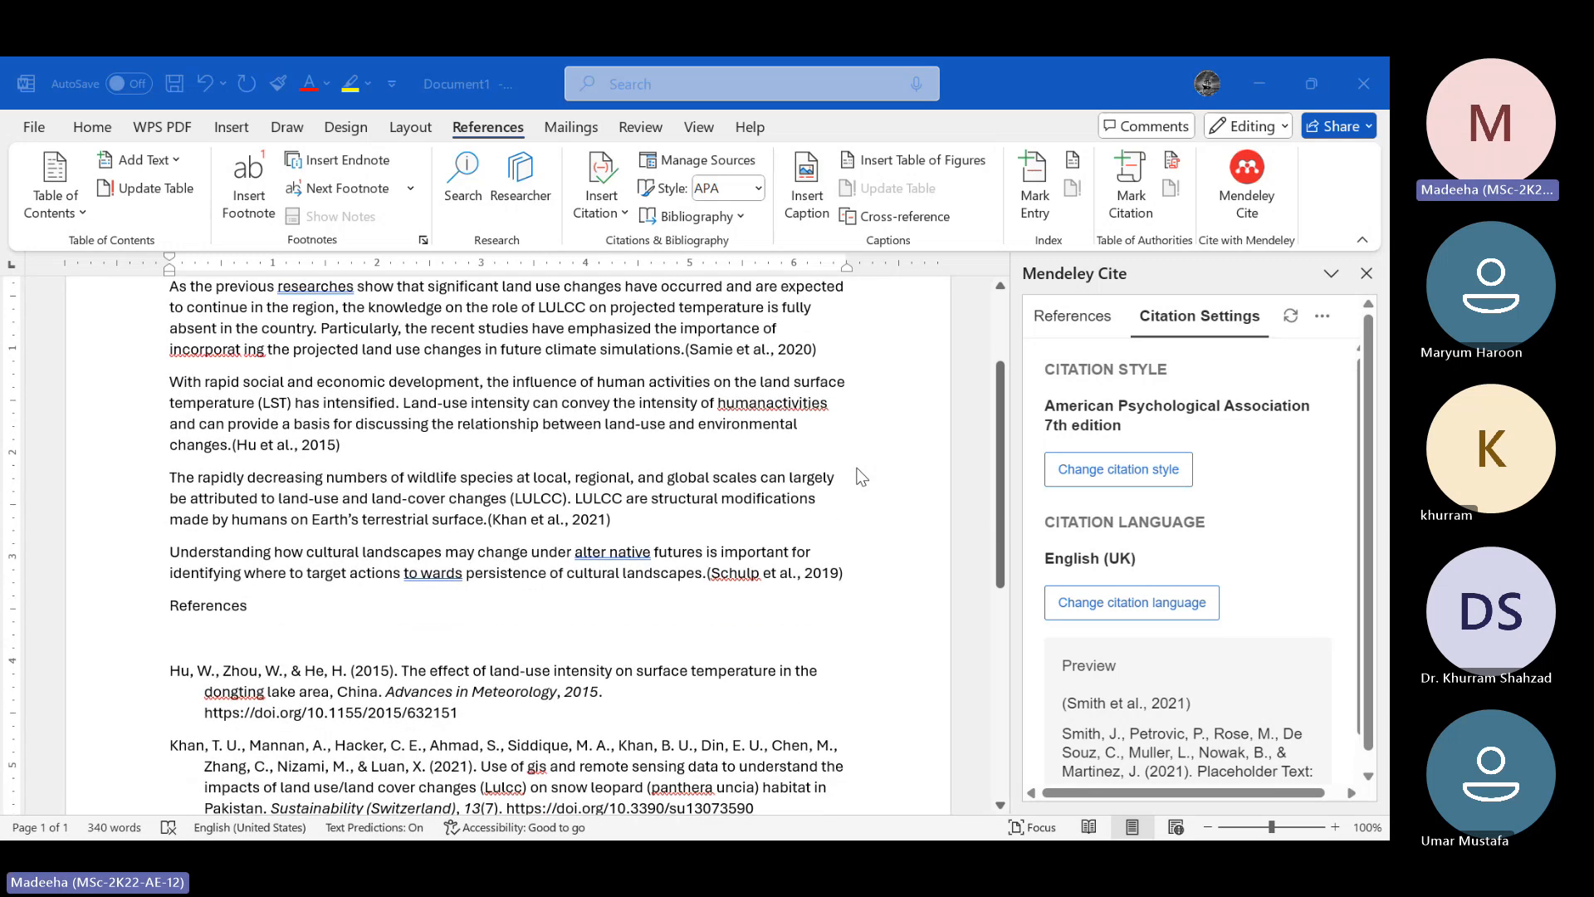
scroll(860, 476, "up", 1)
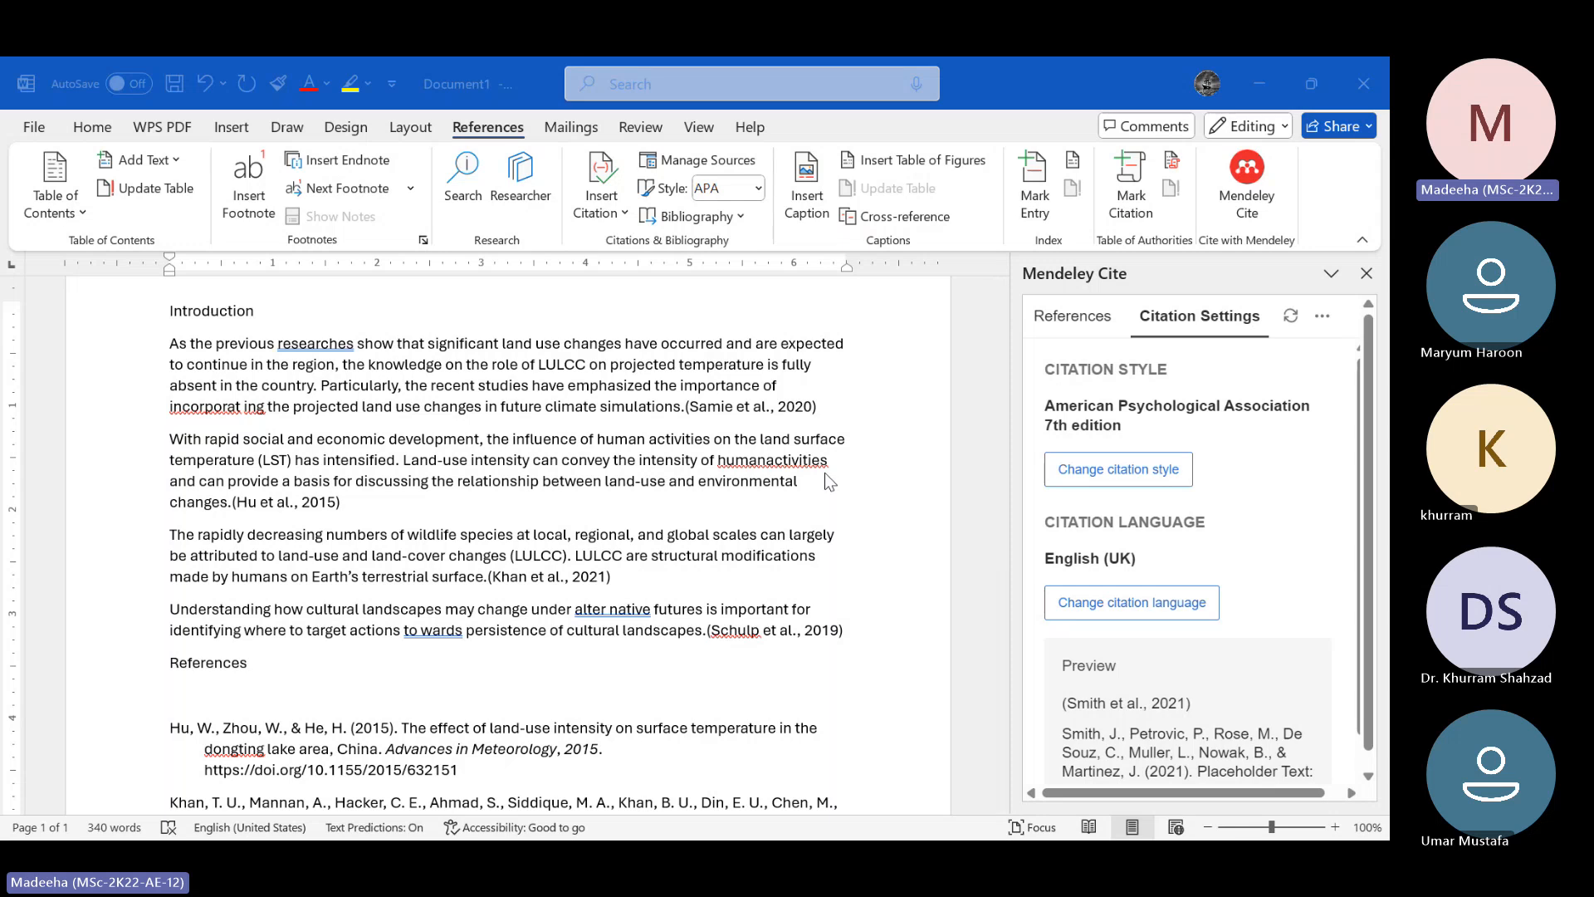
In the Word document, review the in-text citations in the Introduction and the matching entries in the bibliography
scroll(930, 409, "down", 1)
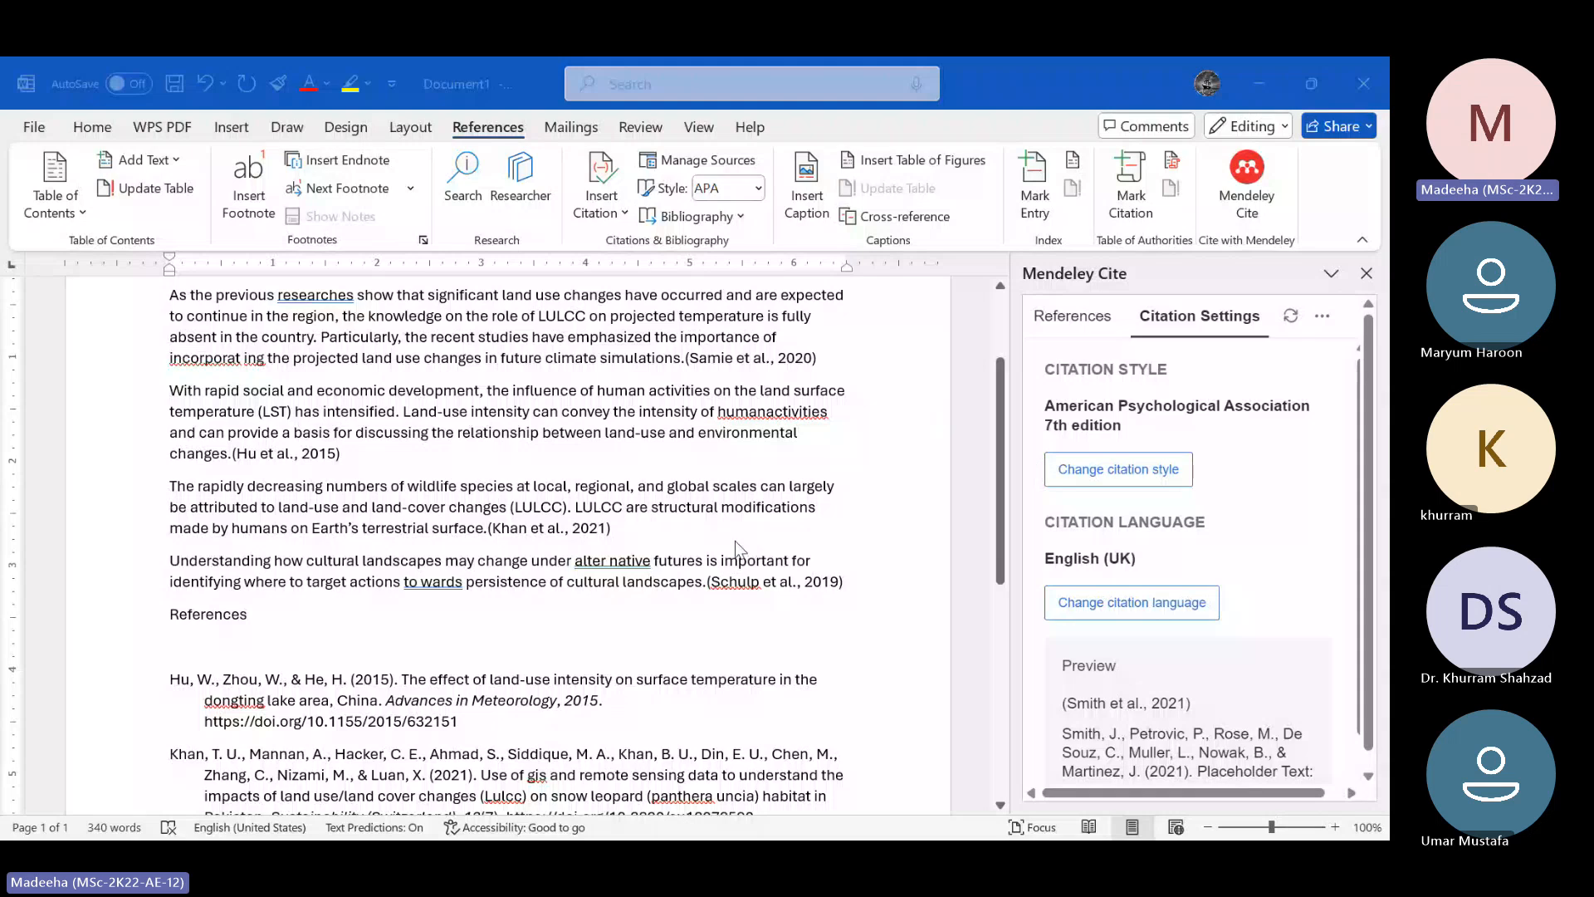
scroll(735, 548, "up", 3)
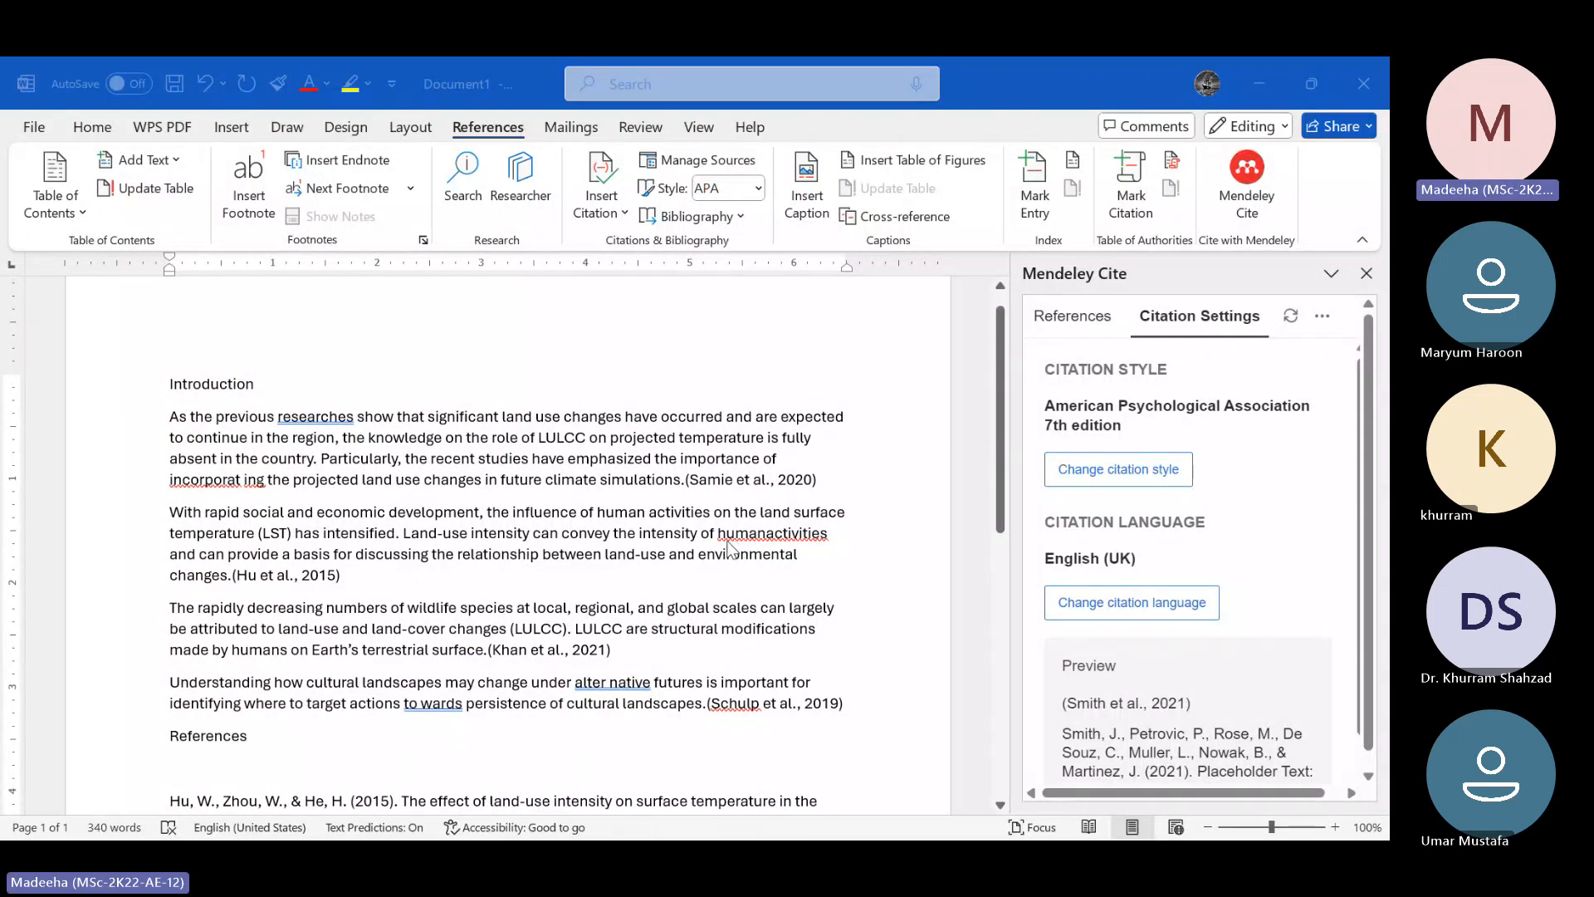
scroll(662, 534, "down", 1)
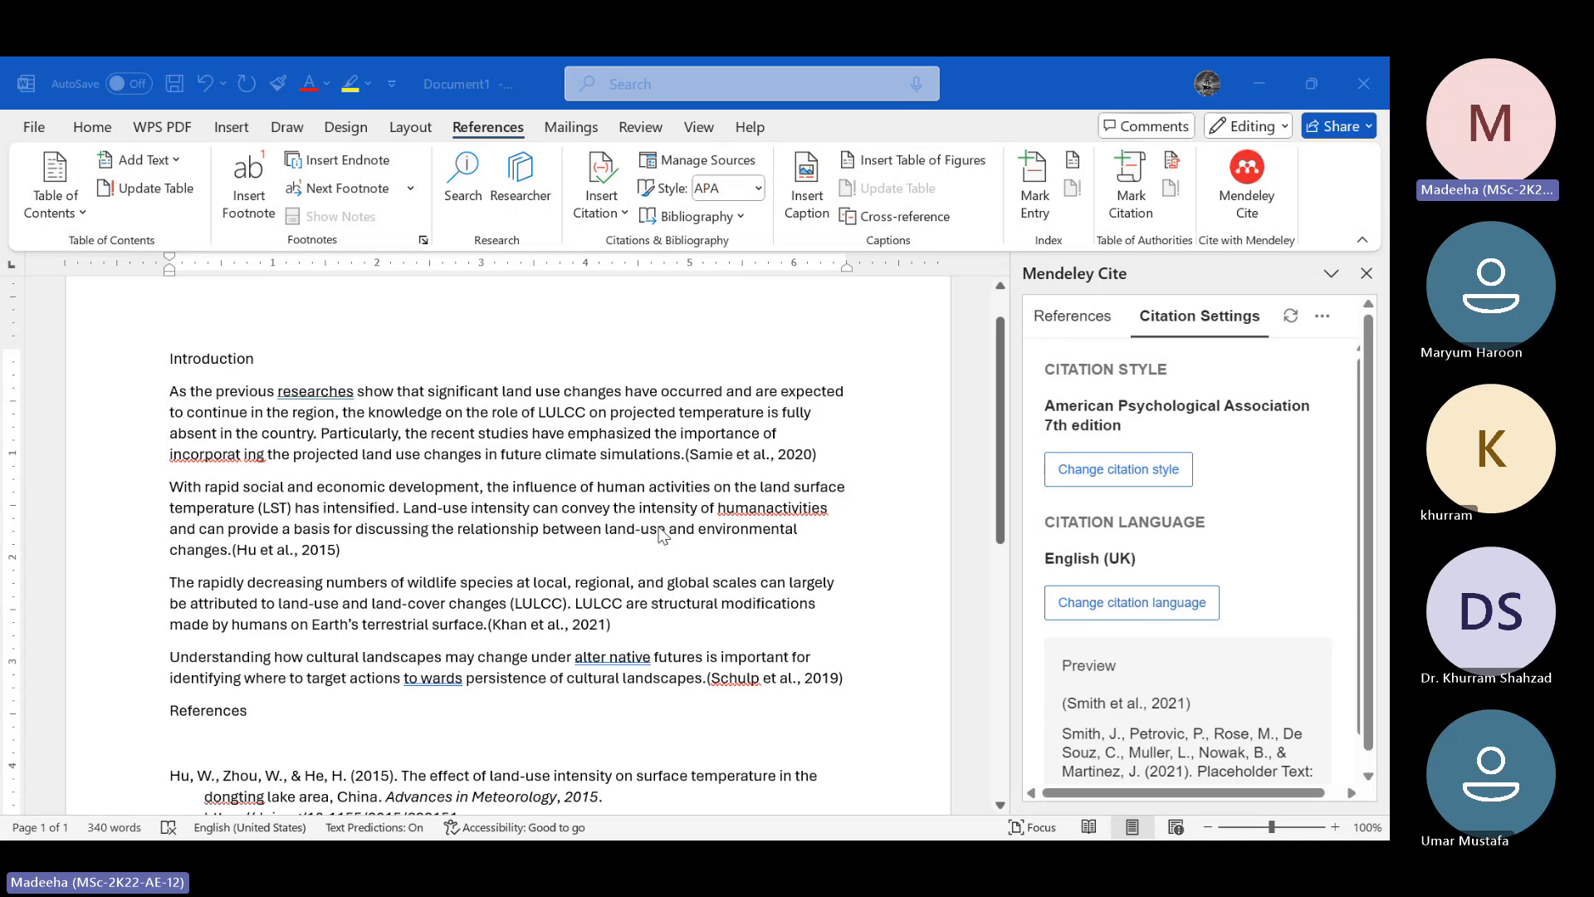
scroll(661, 534, "down", 1)
scroll(662, 534, "down", 2)
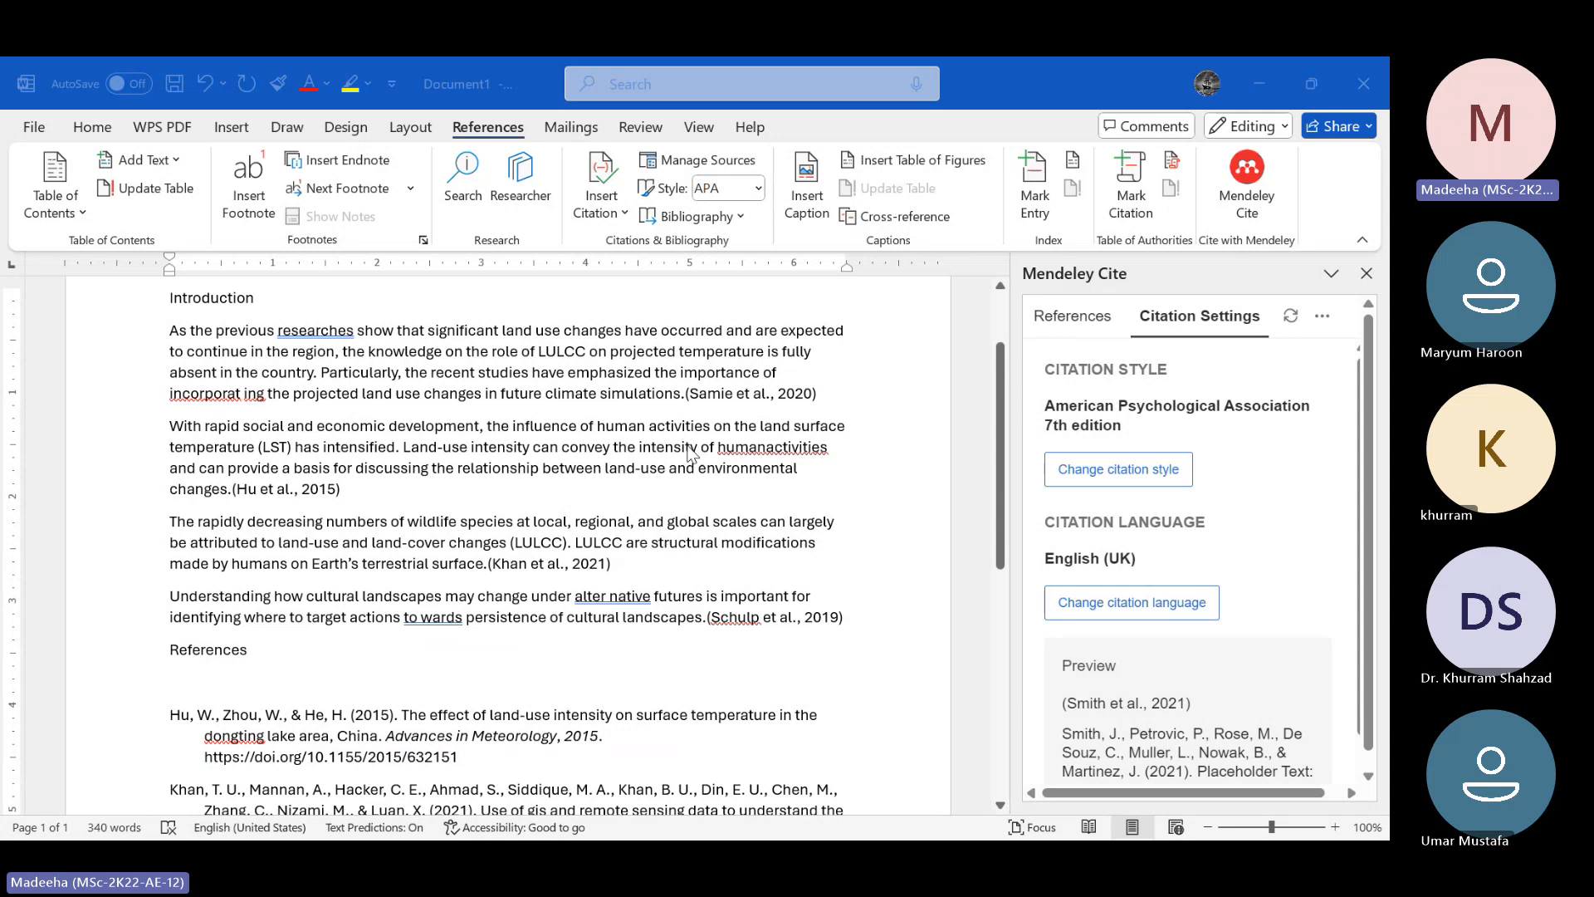
left_click(687, 397)
triple_click(688, 397)
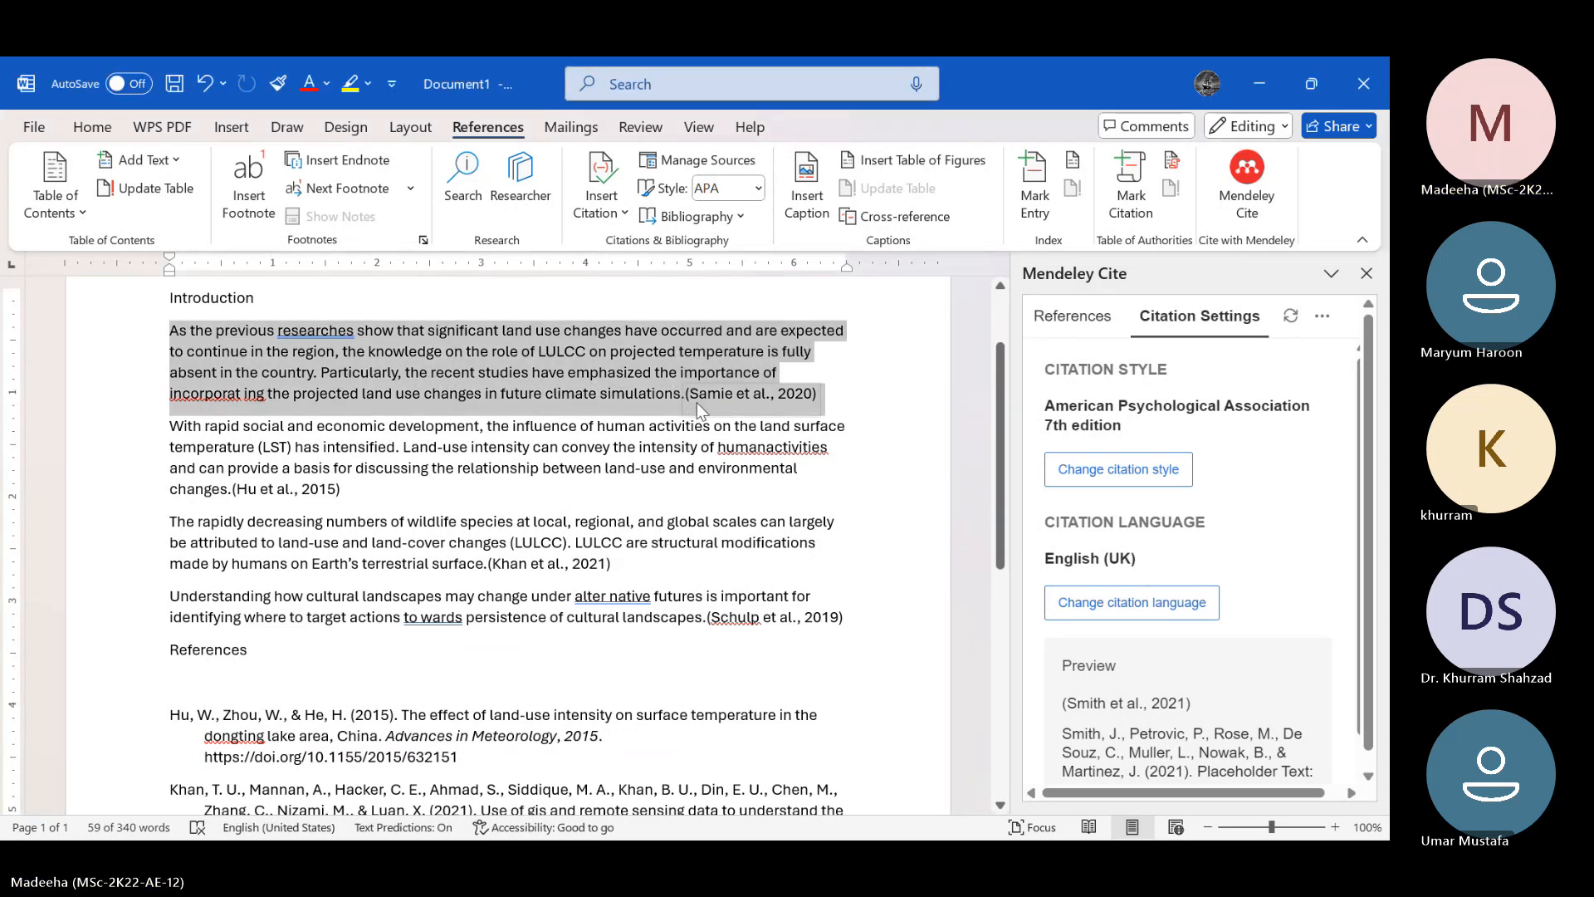
left_click(696, 402)
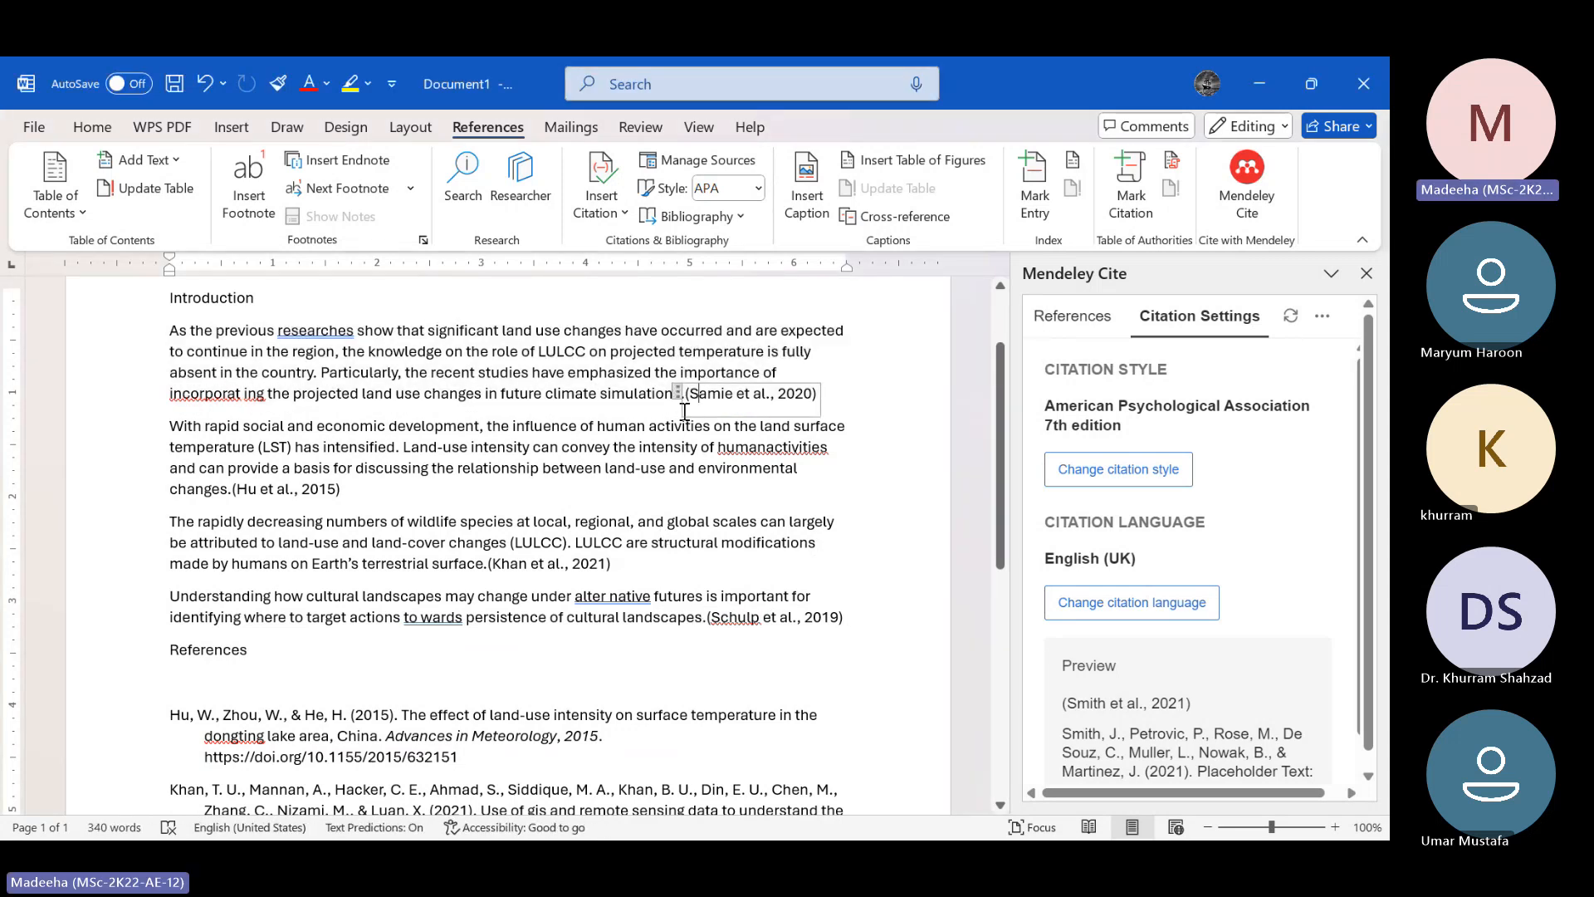
scroll(653, 522, "down", 1)
scroll(653, 522, "down", 1)
scroll(652, 521, "up", 3)
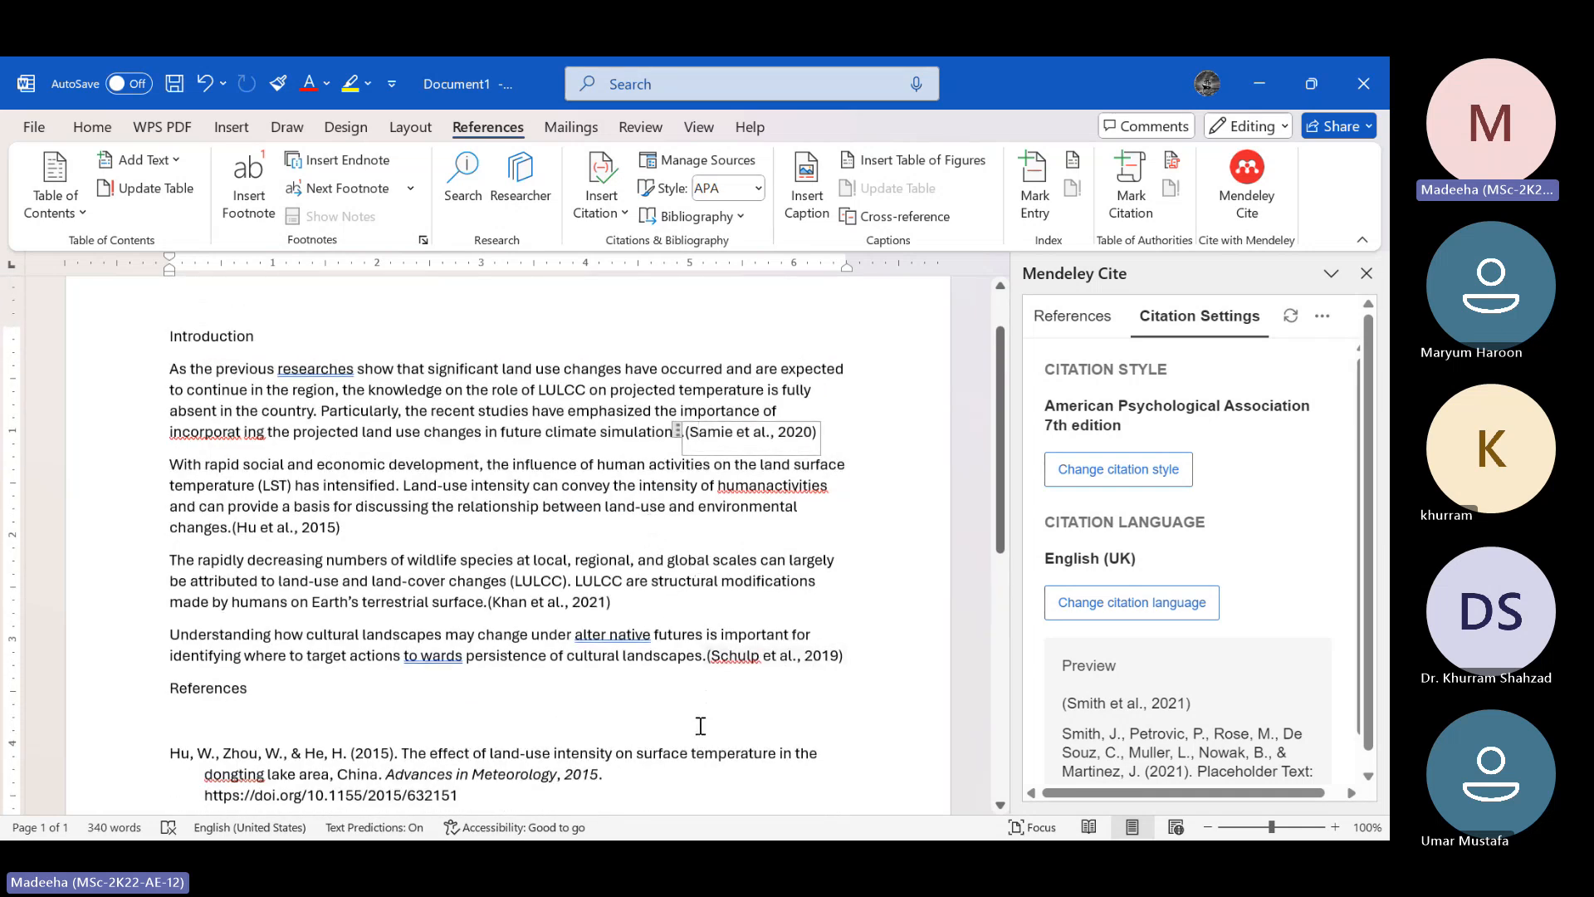
scroll(700, 714, "down", 2)
scroll(700, 725, "down", 3)
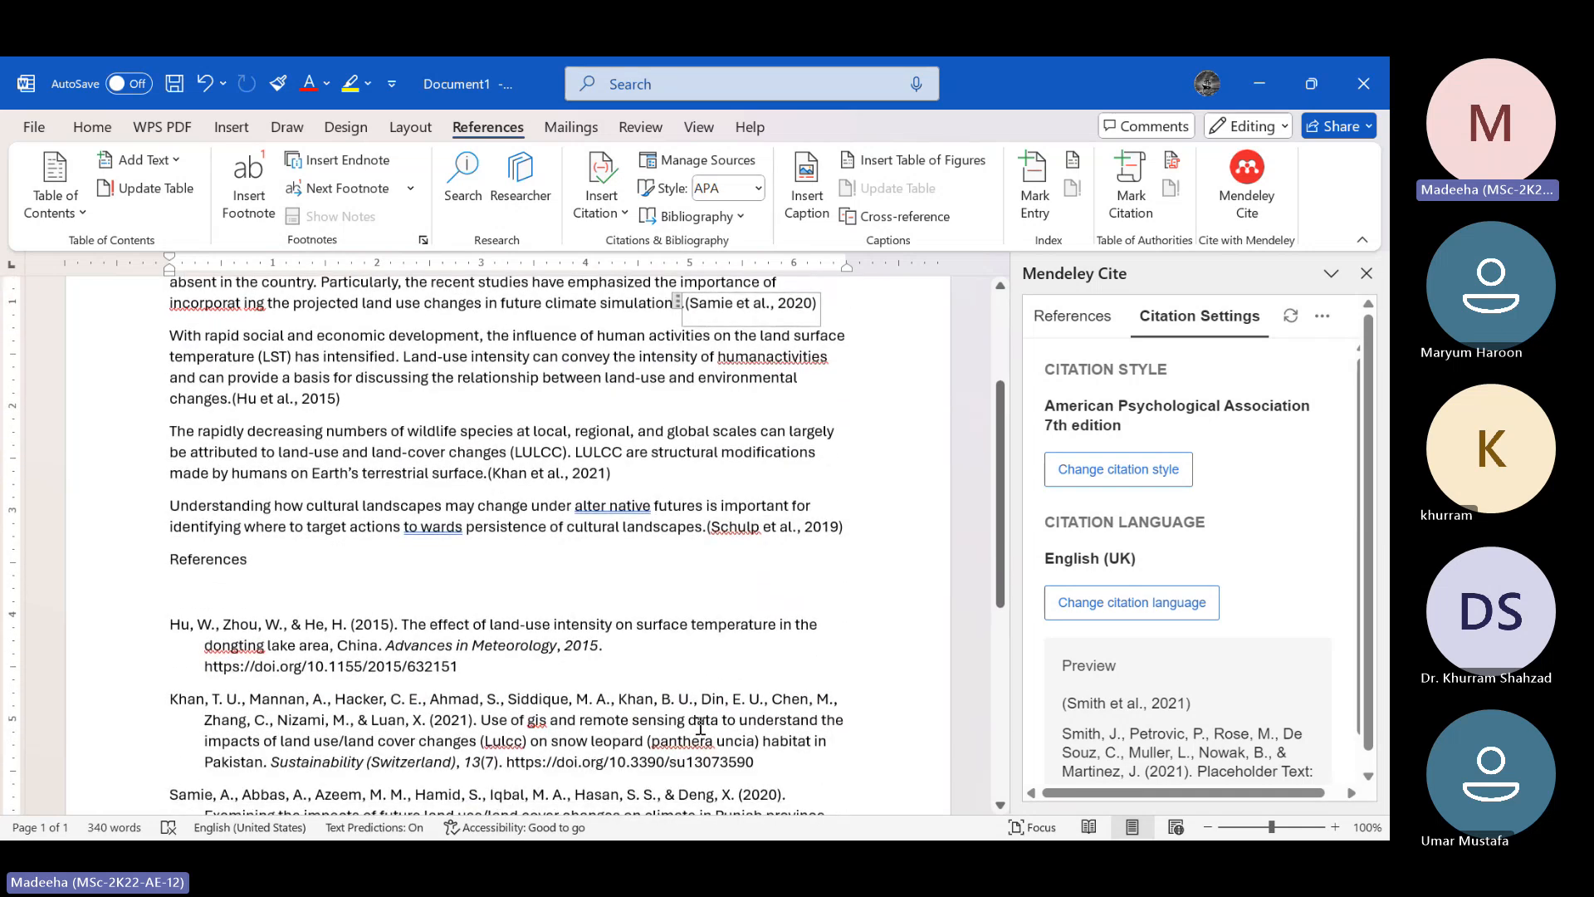
scroll(700, 725, "down", 1)
scroll(700, 725, "up", 3)
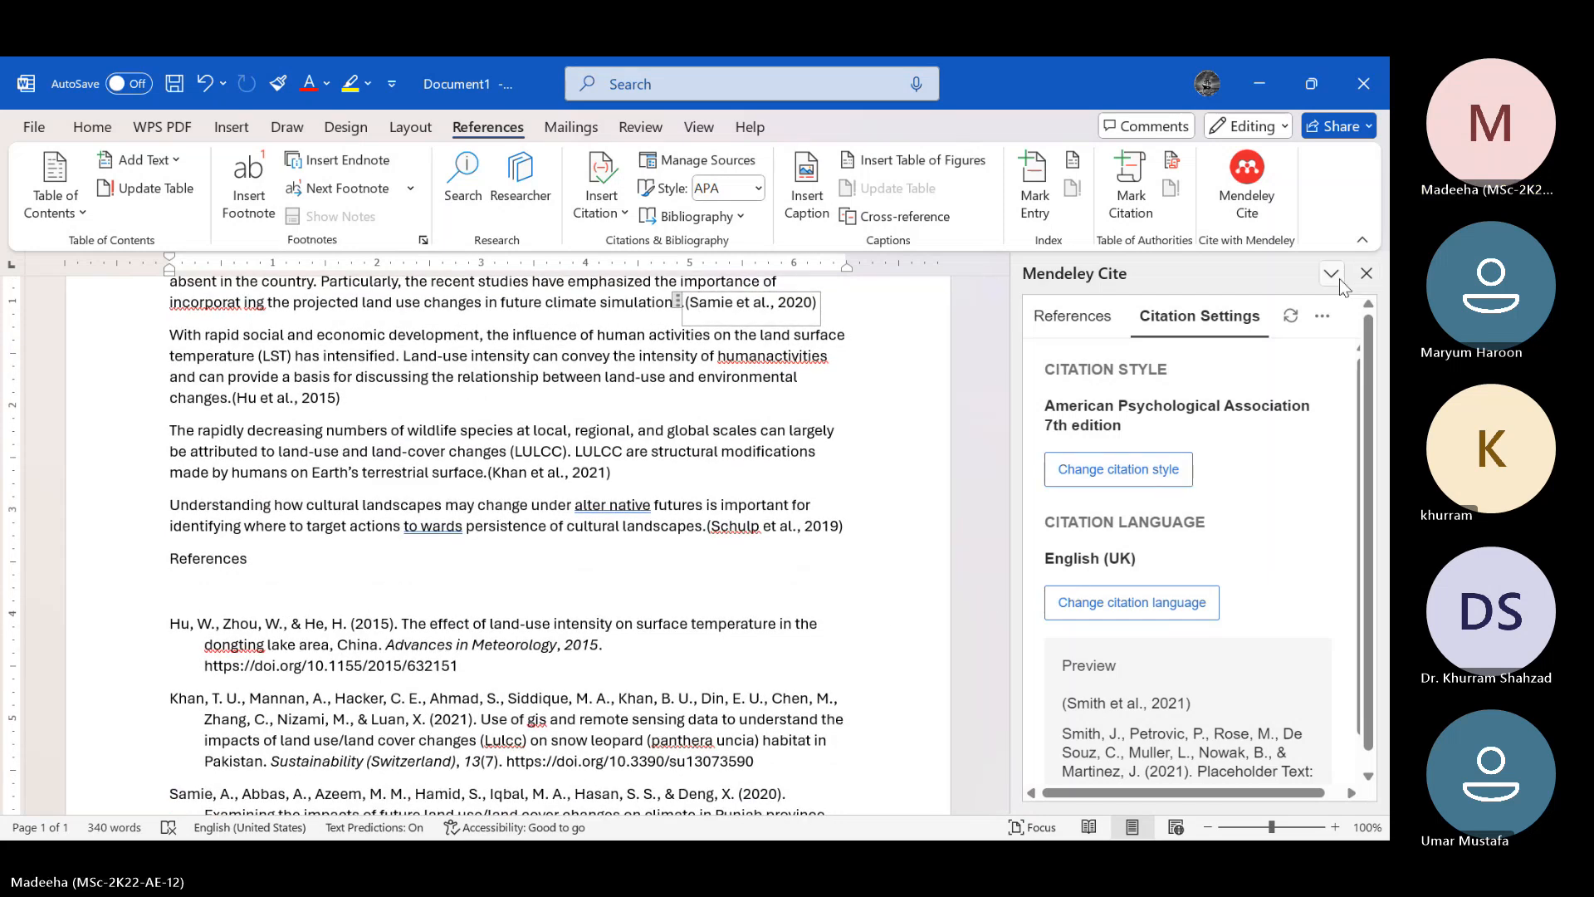
Examine the citation style, citation language and preview in the Mendeley Cite citation settings
left_click(1347, 316)
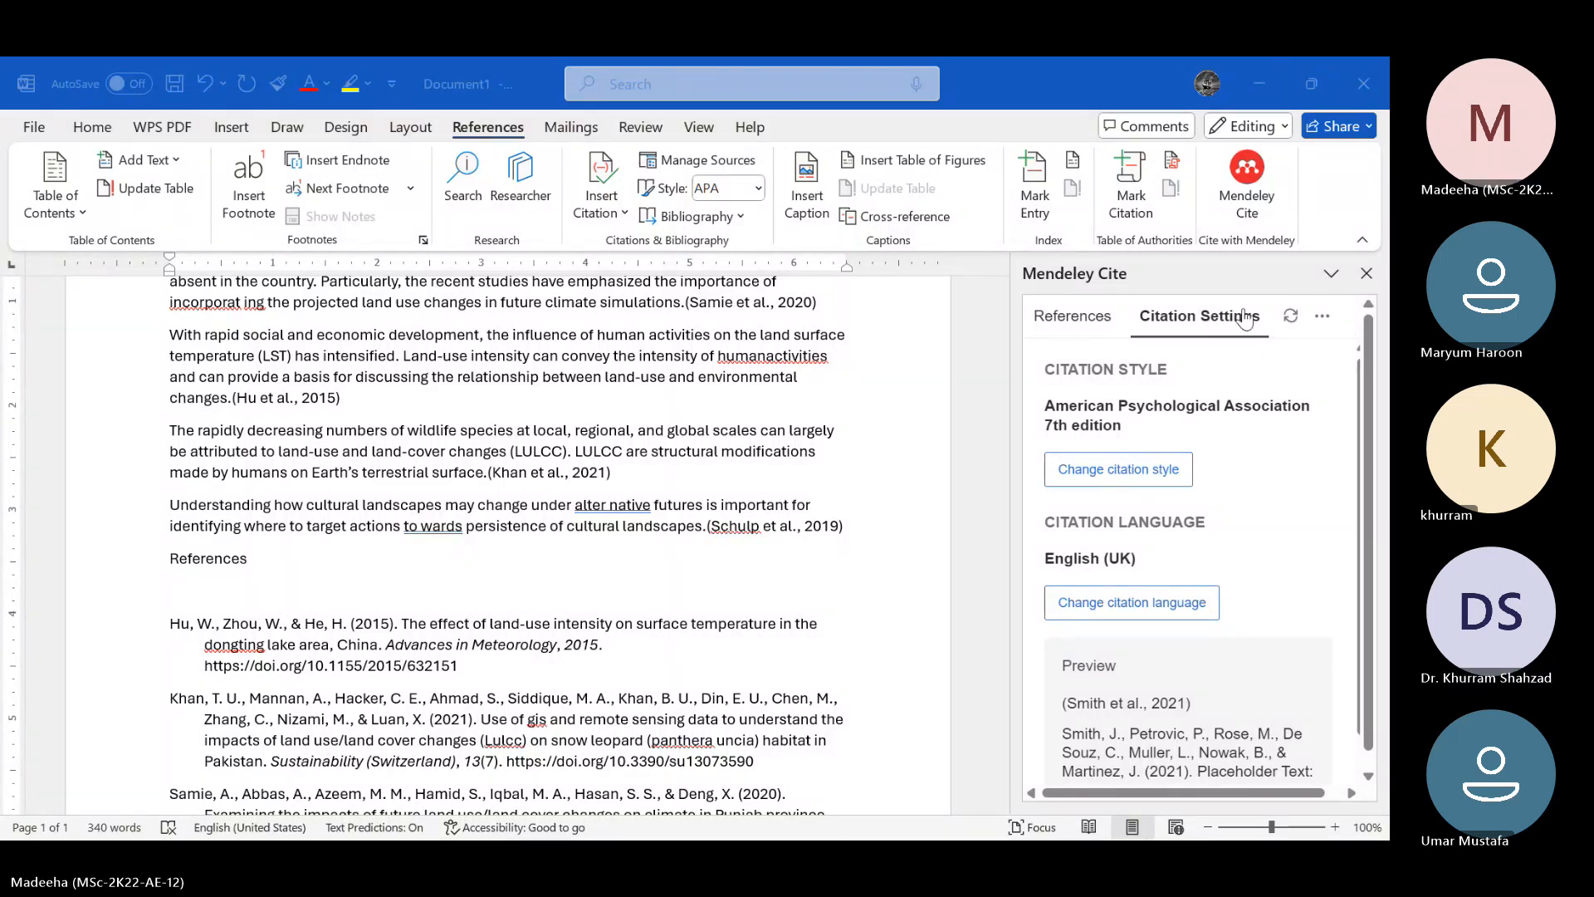
scroll(1226, 521, "down", 1)
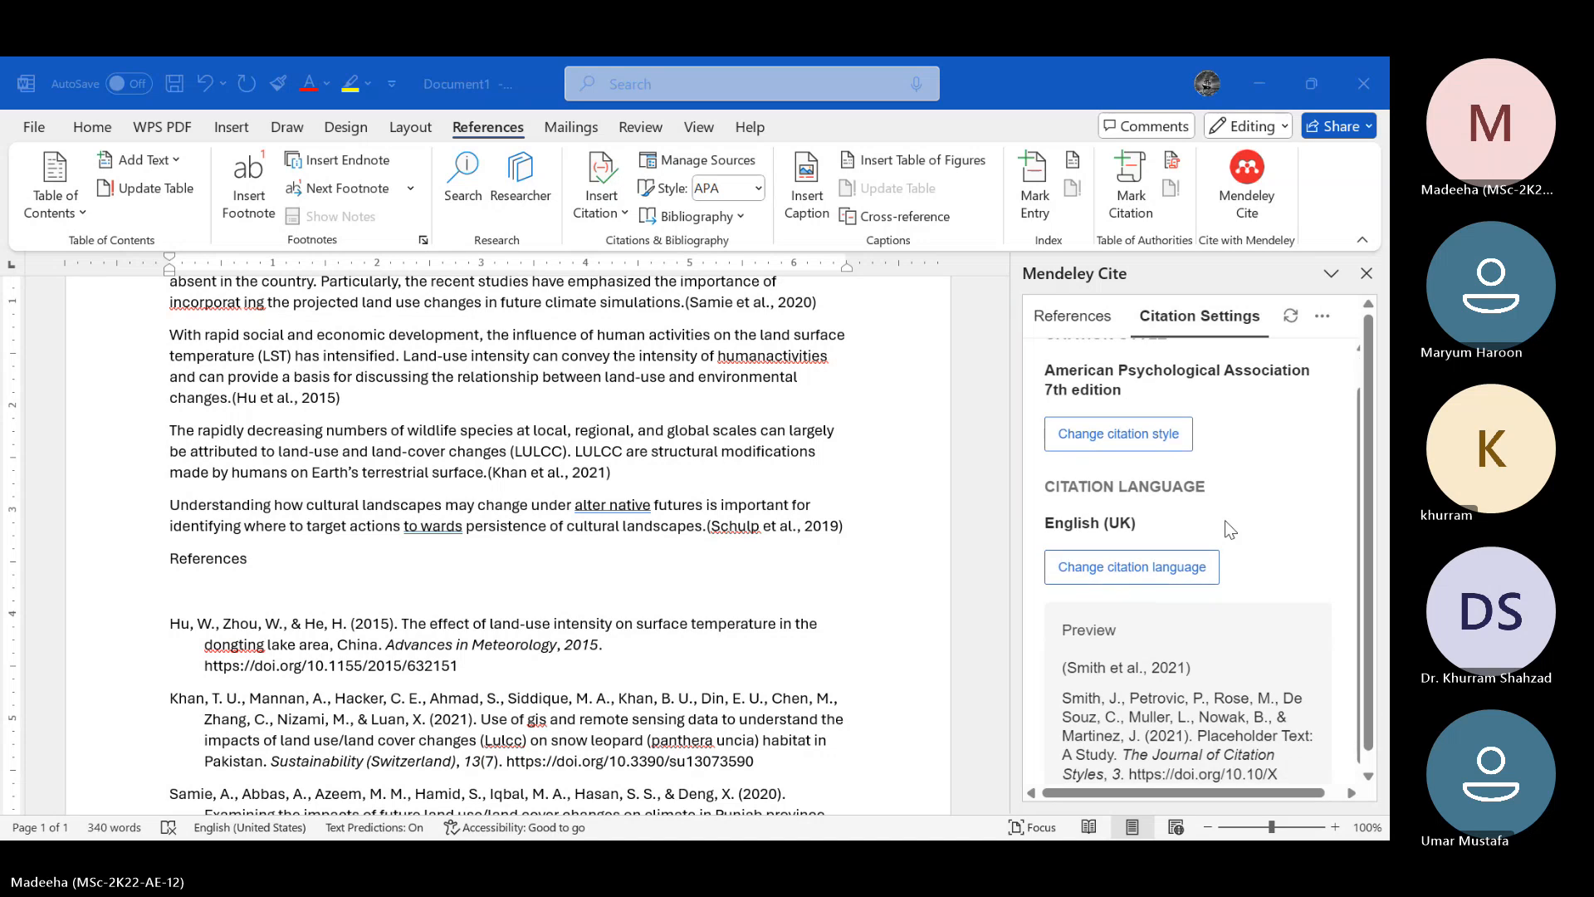
scroll(1225, 521, "up", 1)
scroll(736, 327, "up", 3)
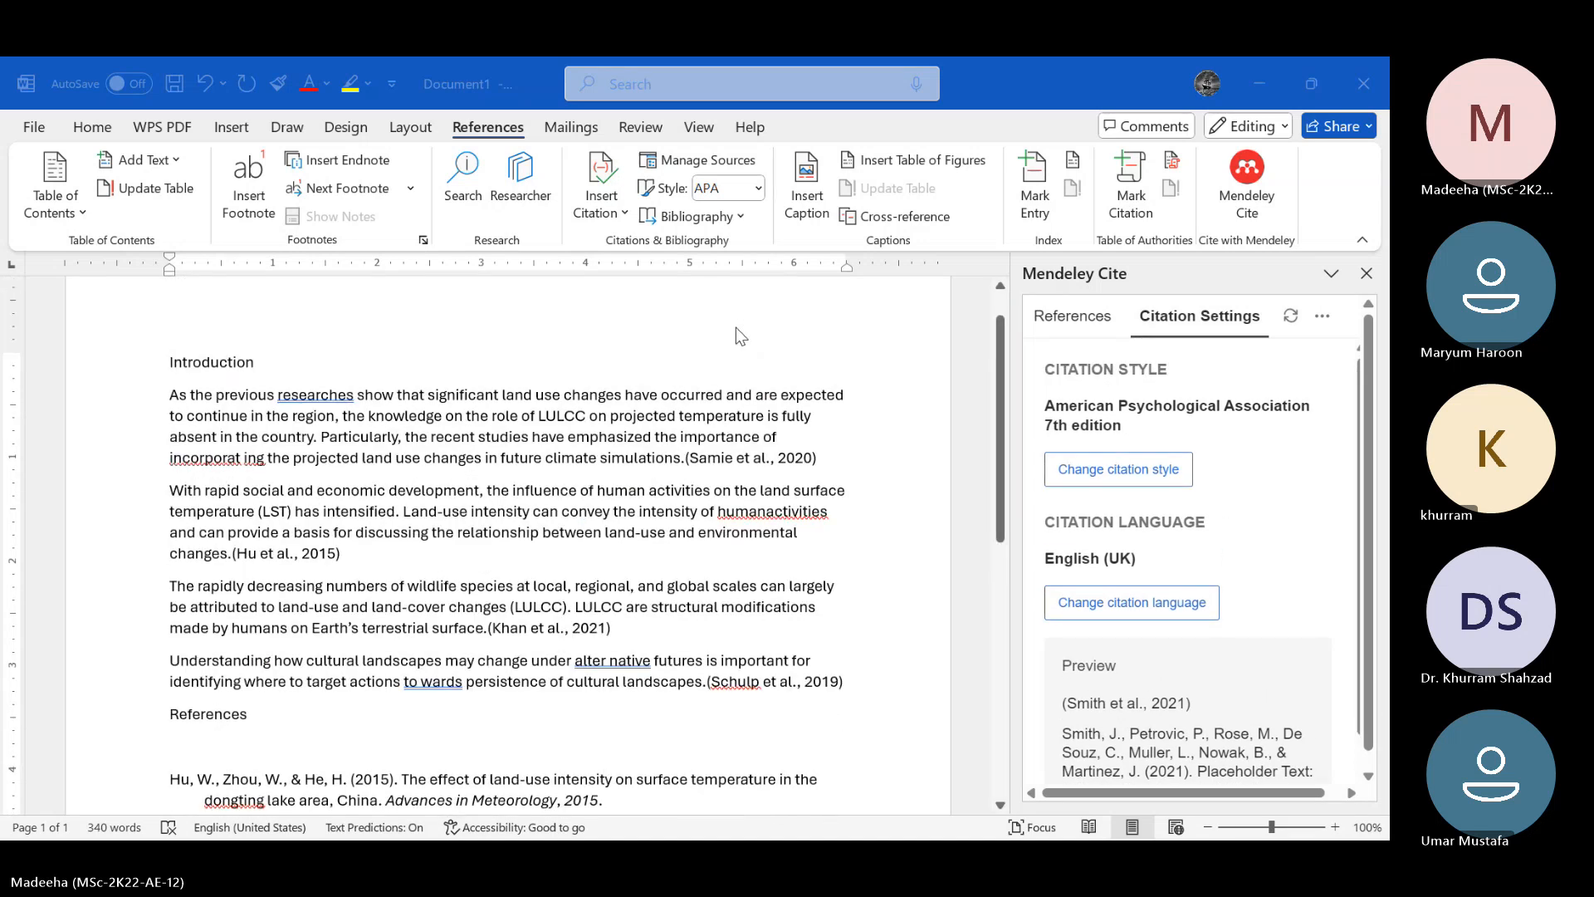
Highlight the text of the first Introduction paragraph up to its citation
scroll(735, 327, "down", 1)
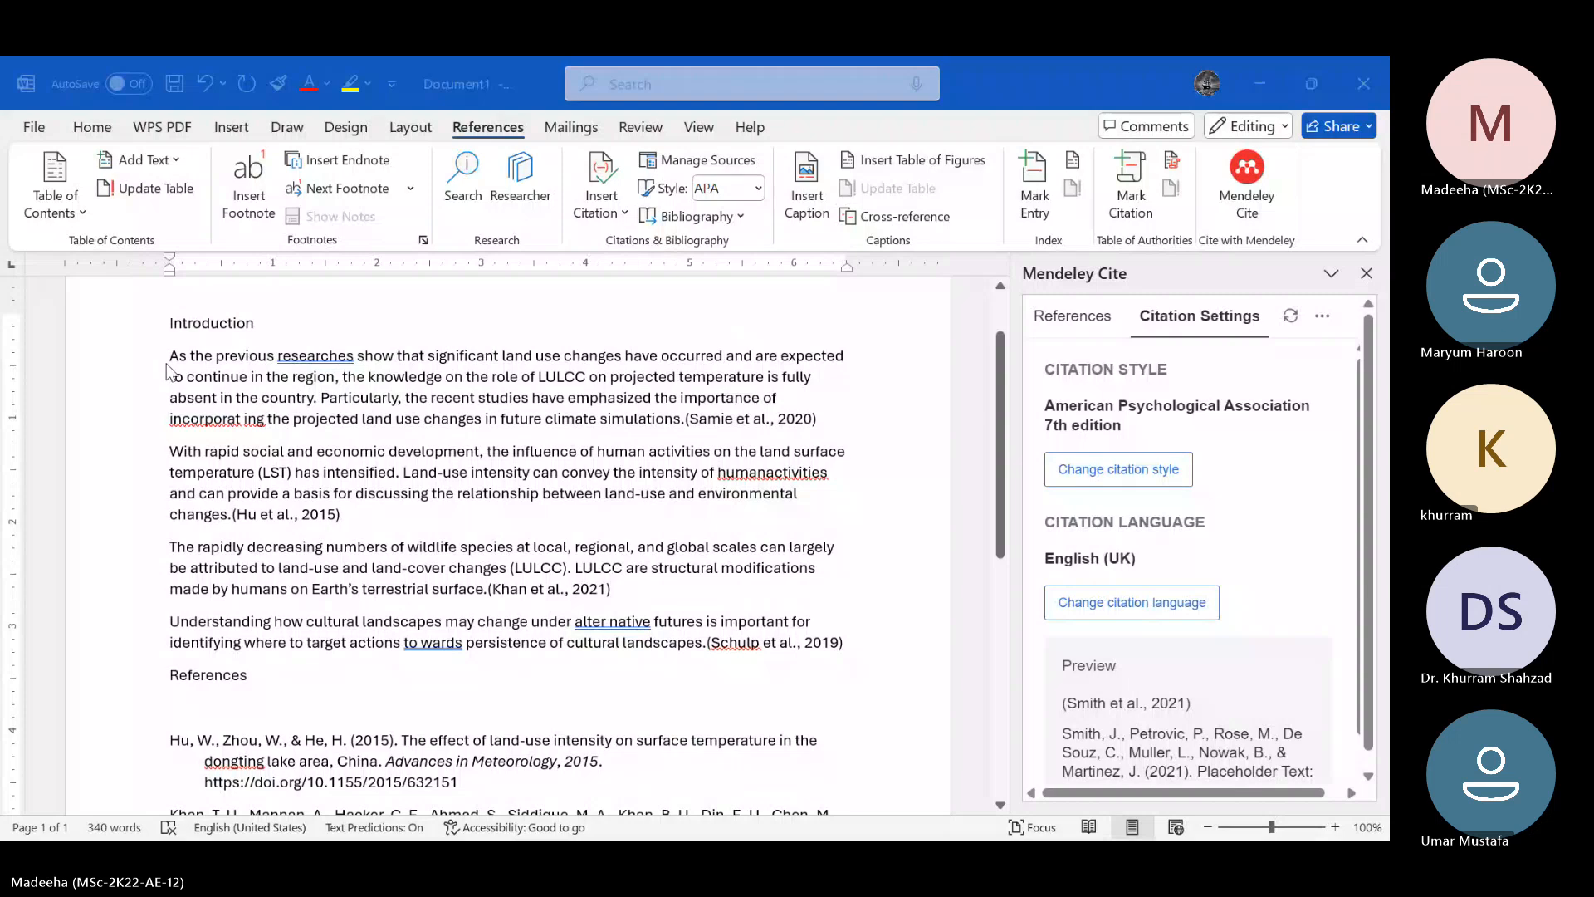
left_click_drag(174, 358, 377, 368)
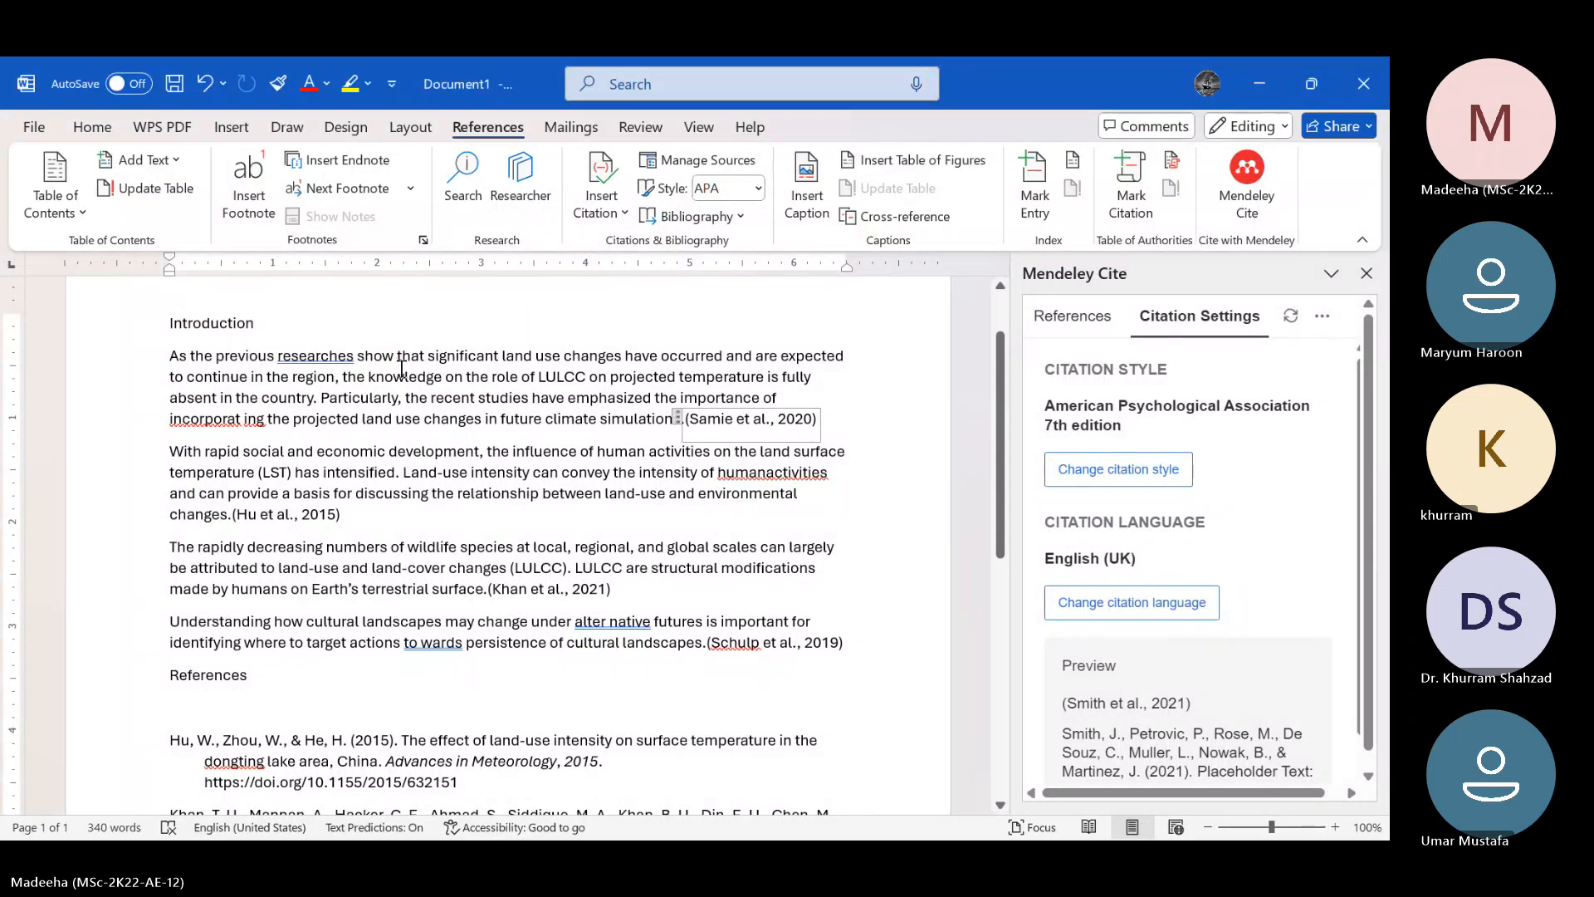
left_click(402, 369)
left_click_drag(170, 357, 681, 425)
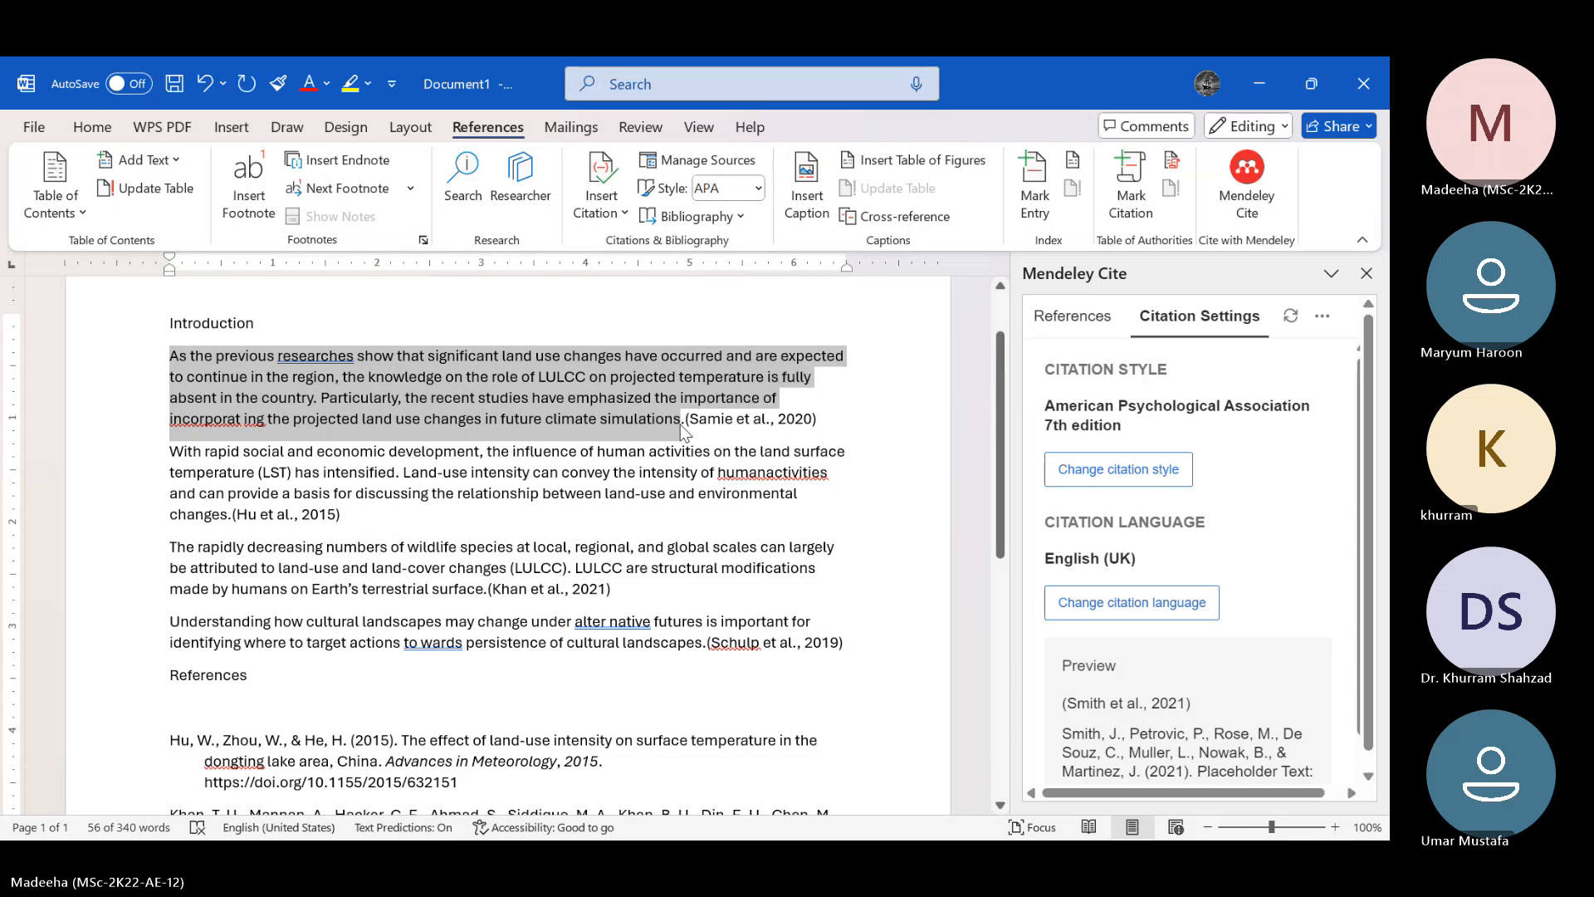
Delete the Mendeley citation at the end of the first Introduction paragraph
scroll(680, 425, "down", 8)
scroll(680, 424, "up", 4)
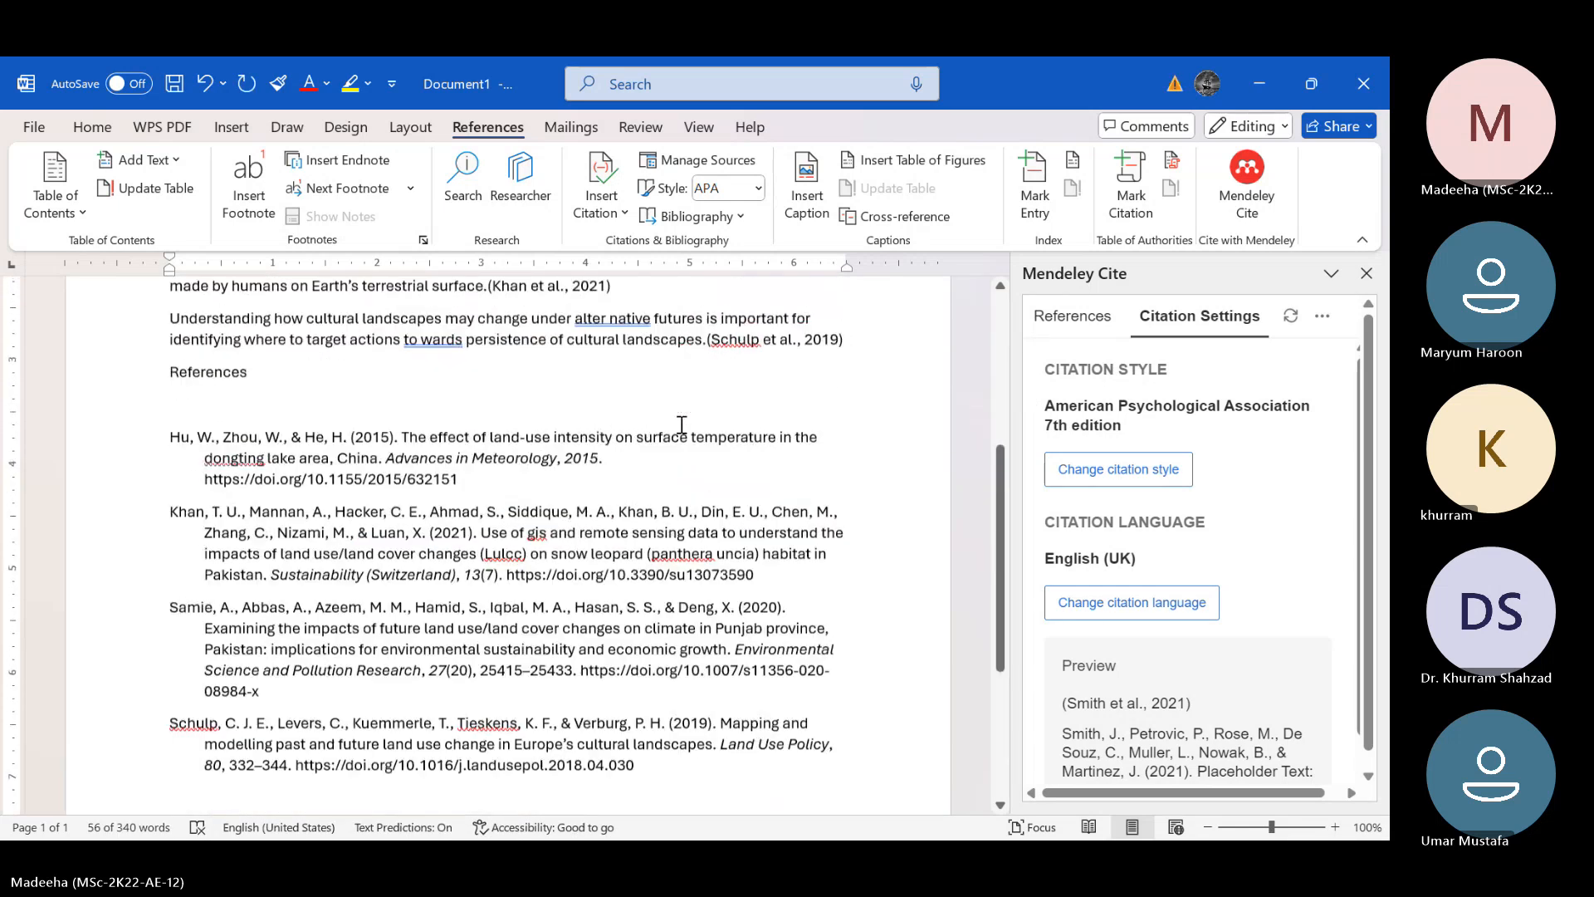
scroll(681, 425, "up", 6)
left_click(711, 531)
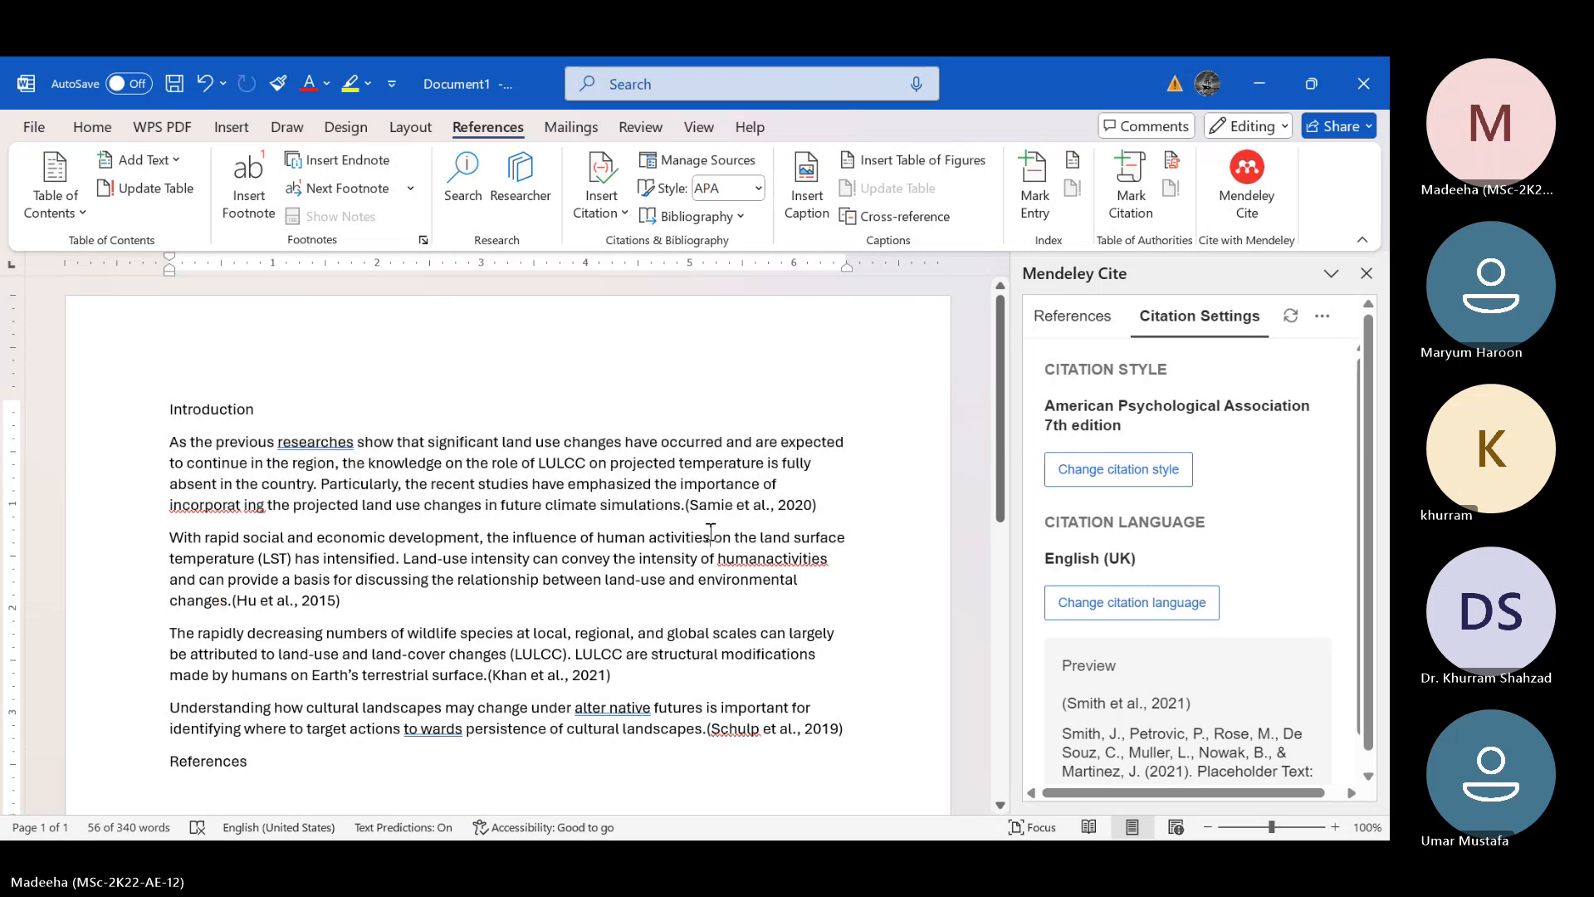
left_click(693, 508)
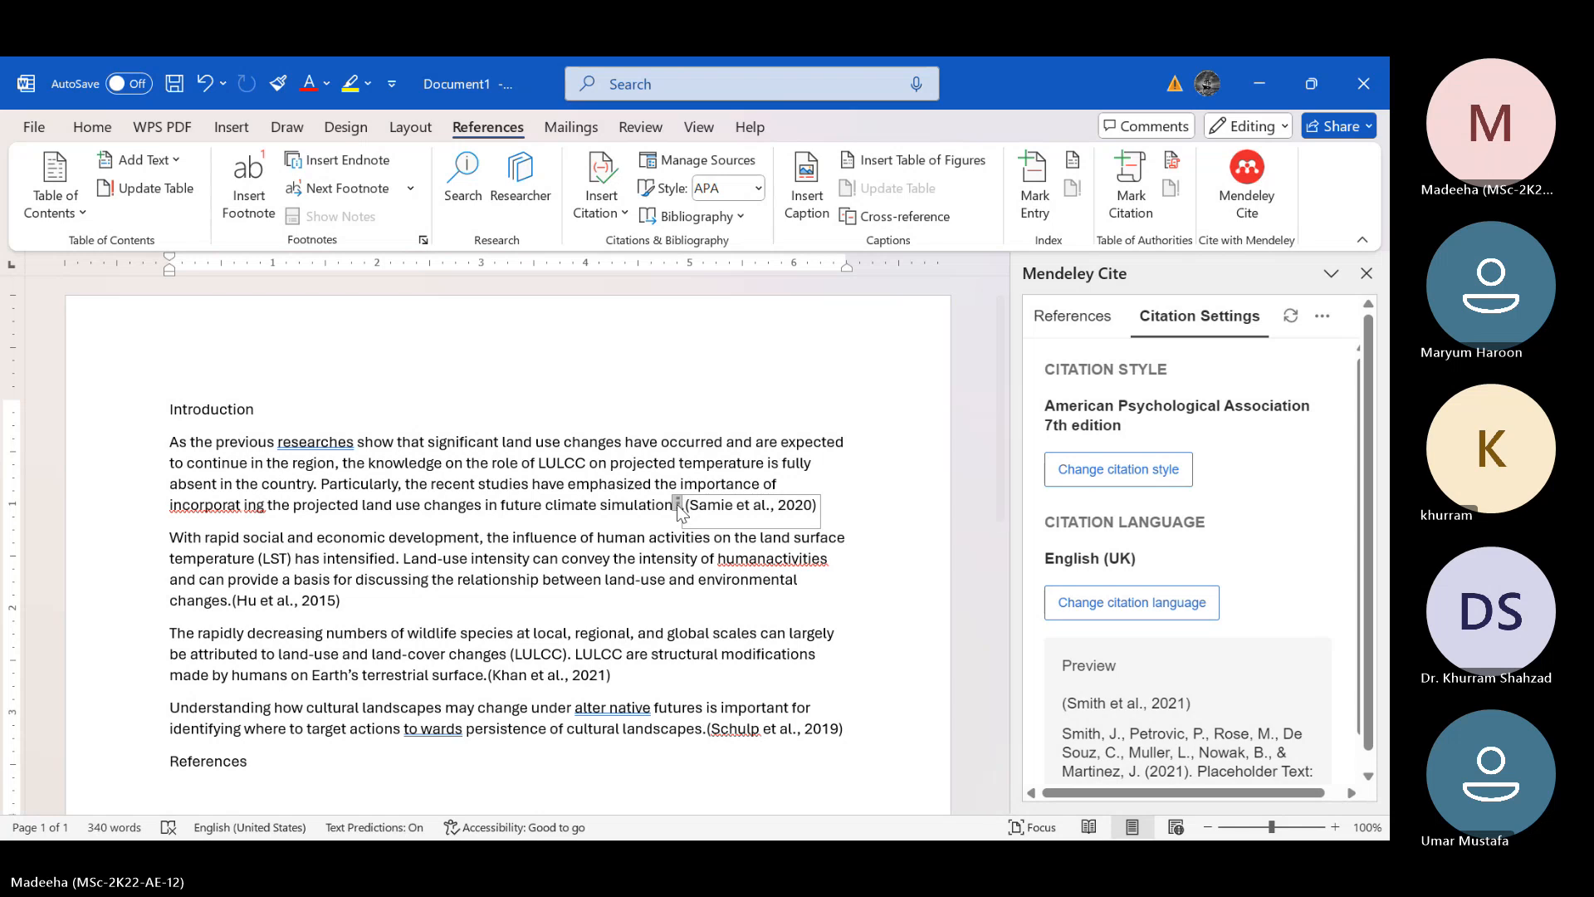
left_click(678, 505)
key("Delete")
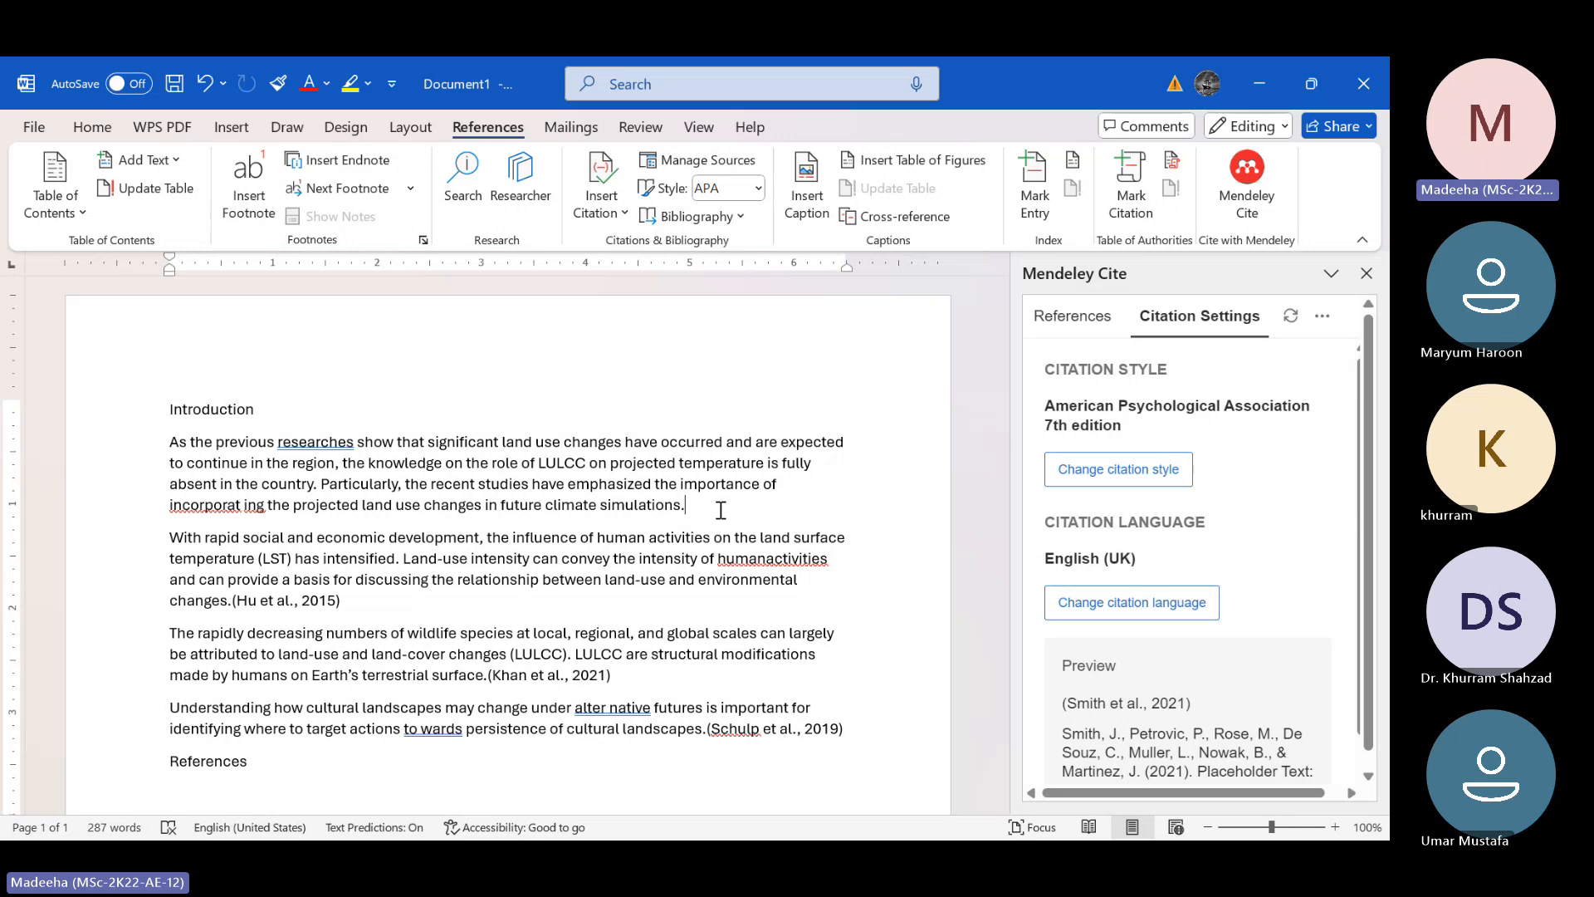
Show the Mendeley Cite reference list and browse all references for an article to cite, comparing them with the document's text
left_click(1072, 316)
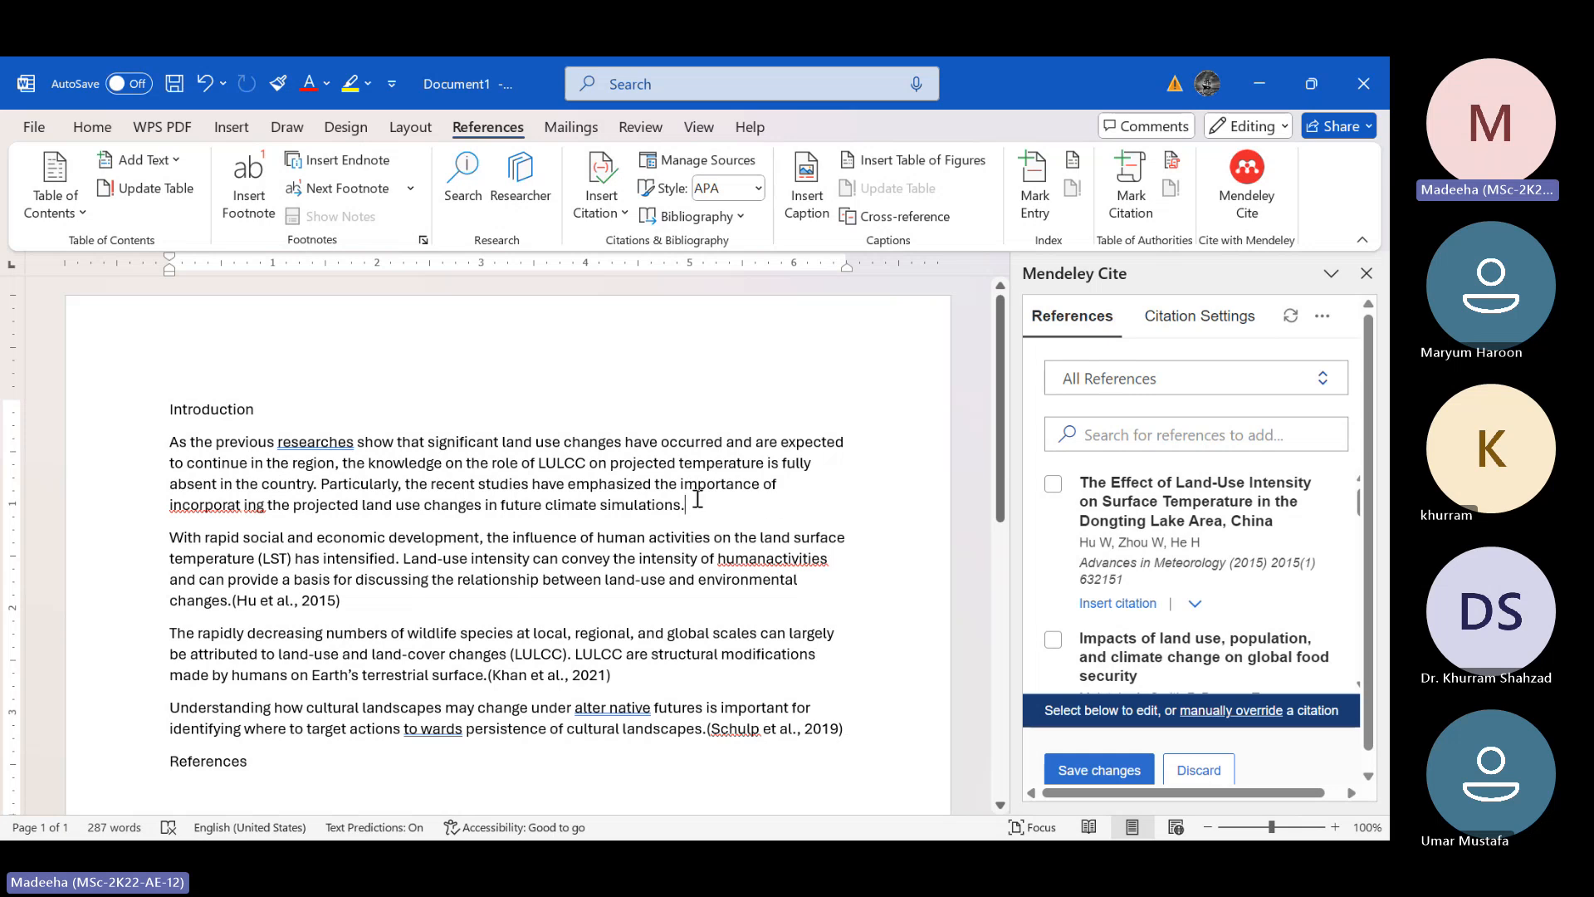
scroll(1228, 575, "down", 2)
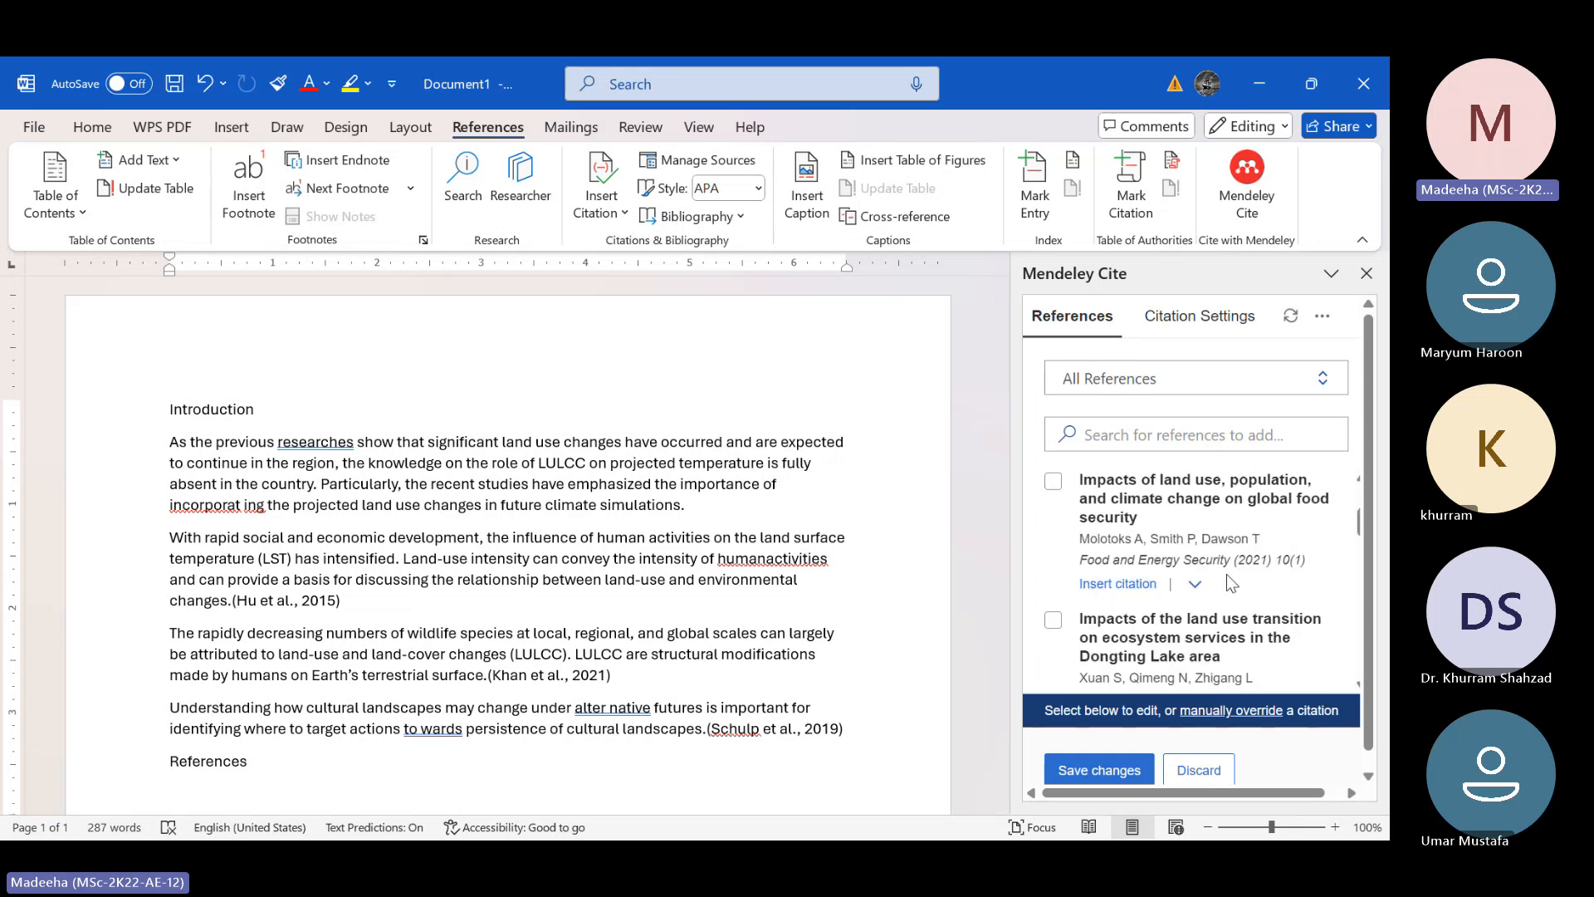
scroll(1227, 574, "down", 5)
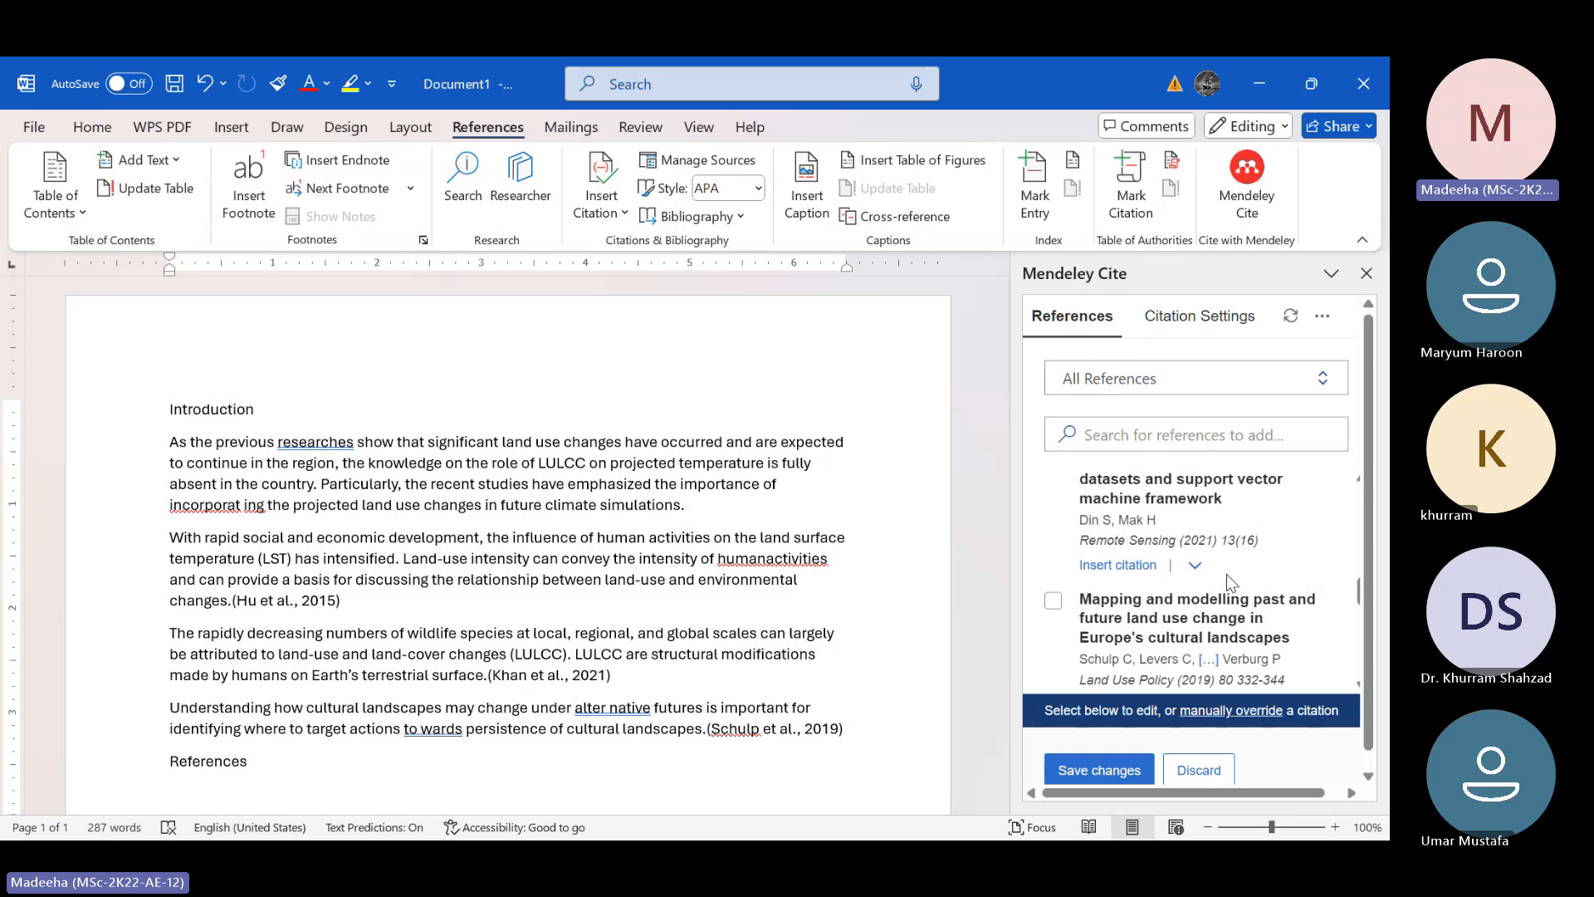
scroll(1227, 575, "down", 3)
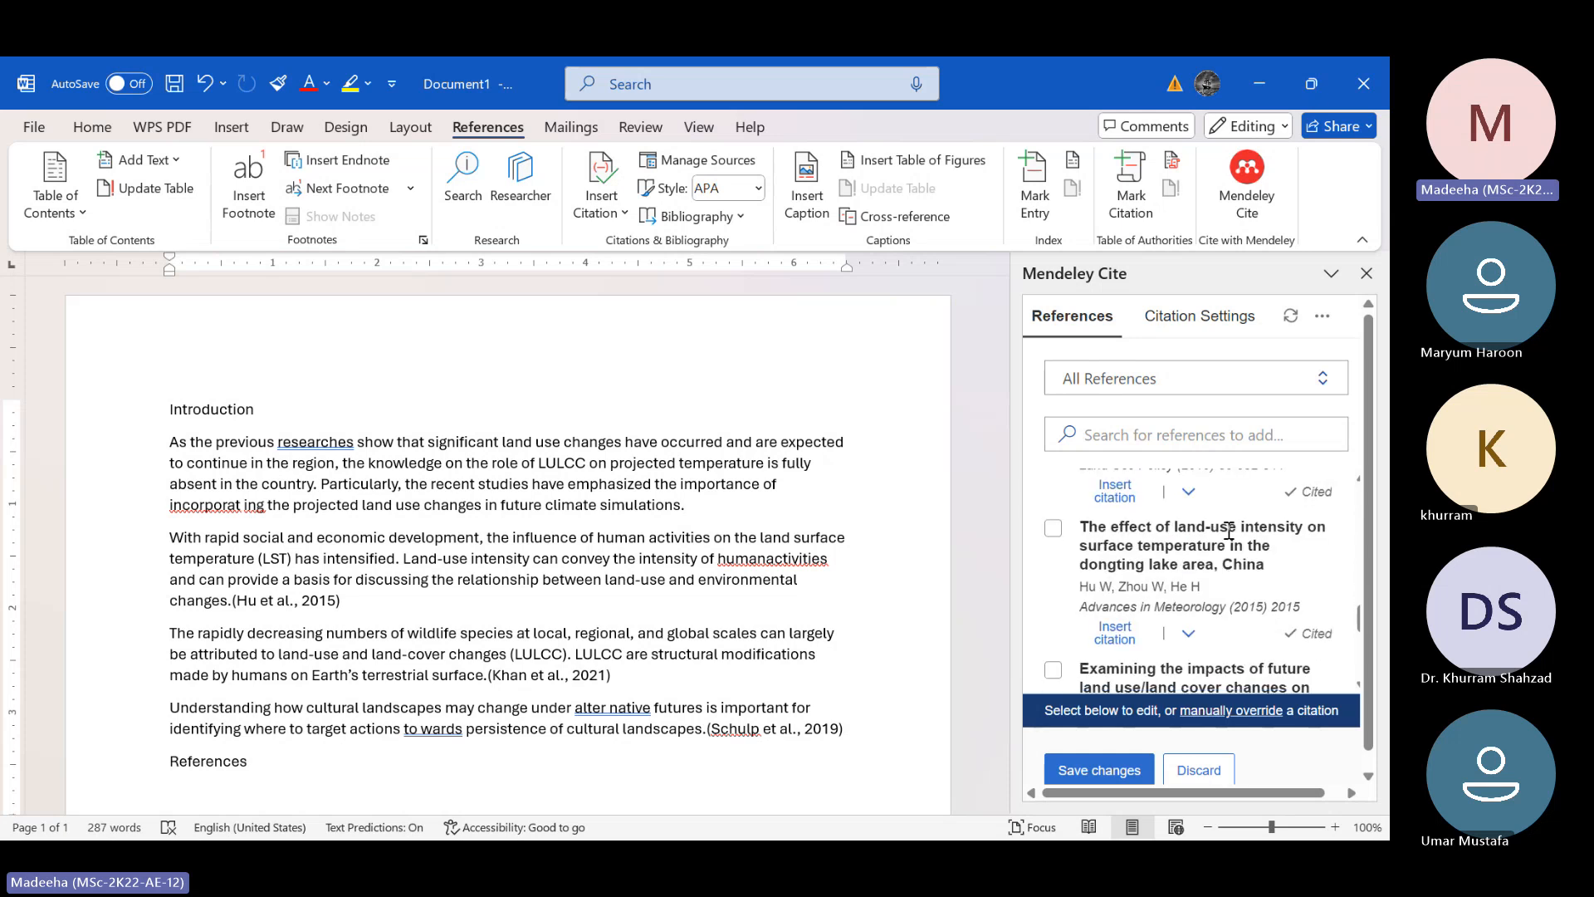
scroll(1229, 531, "up", 5)
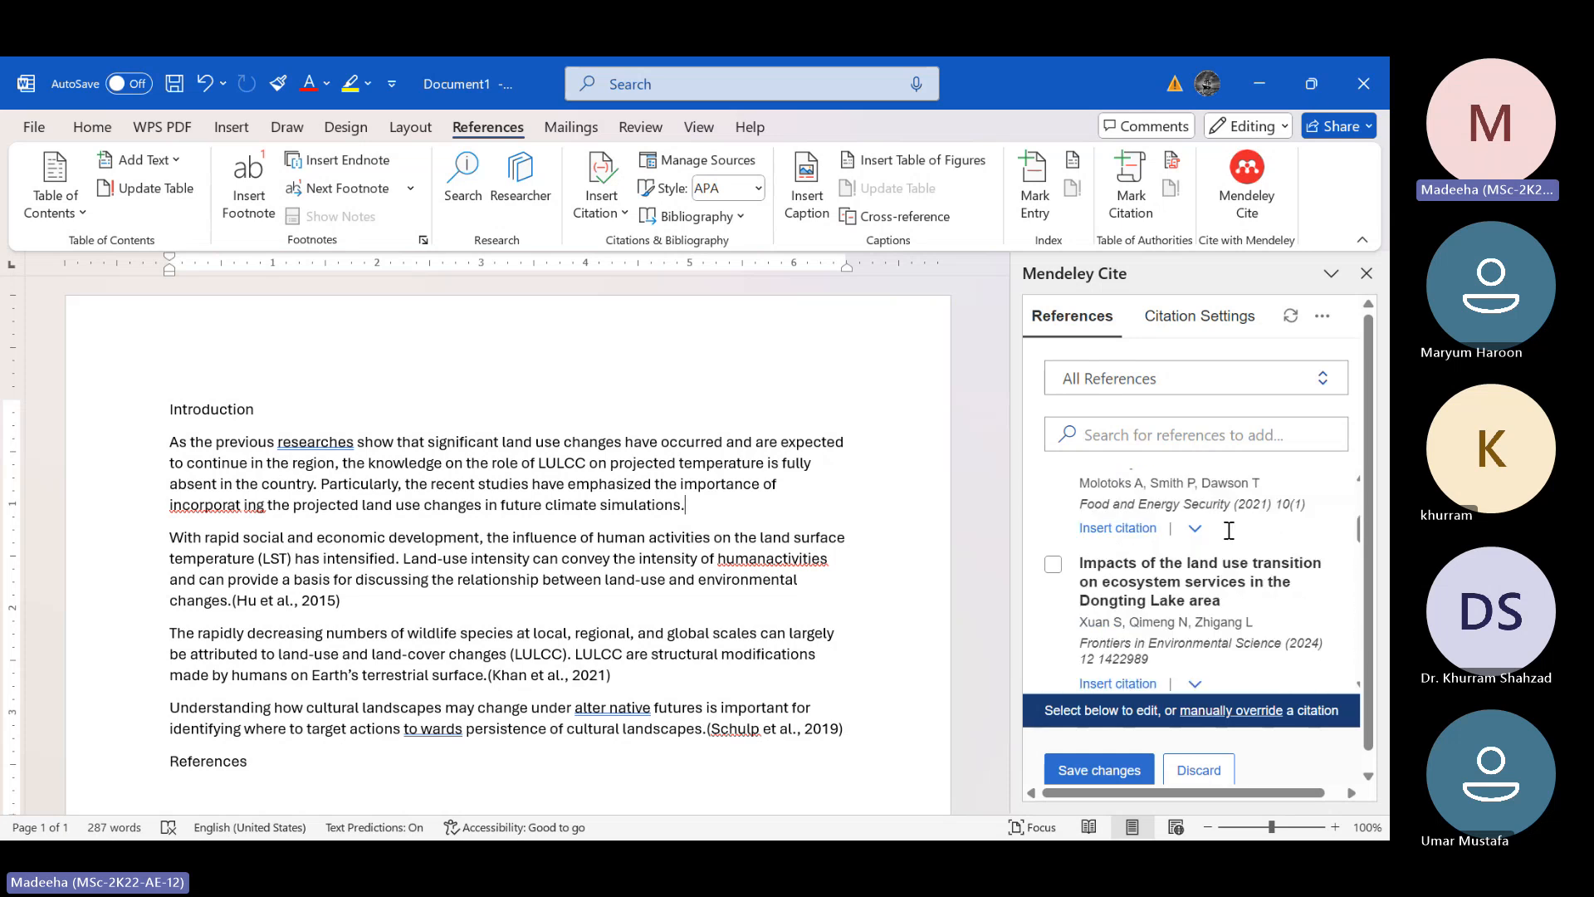
scroll(1229, 529, "up", 3)
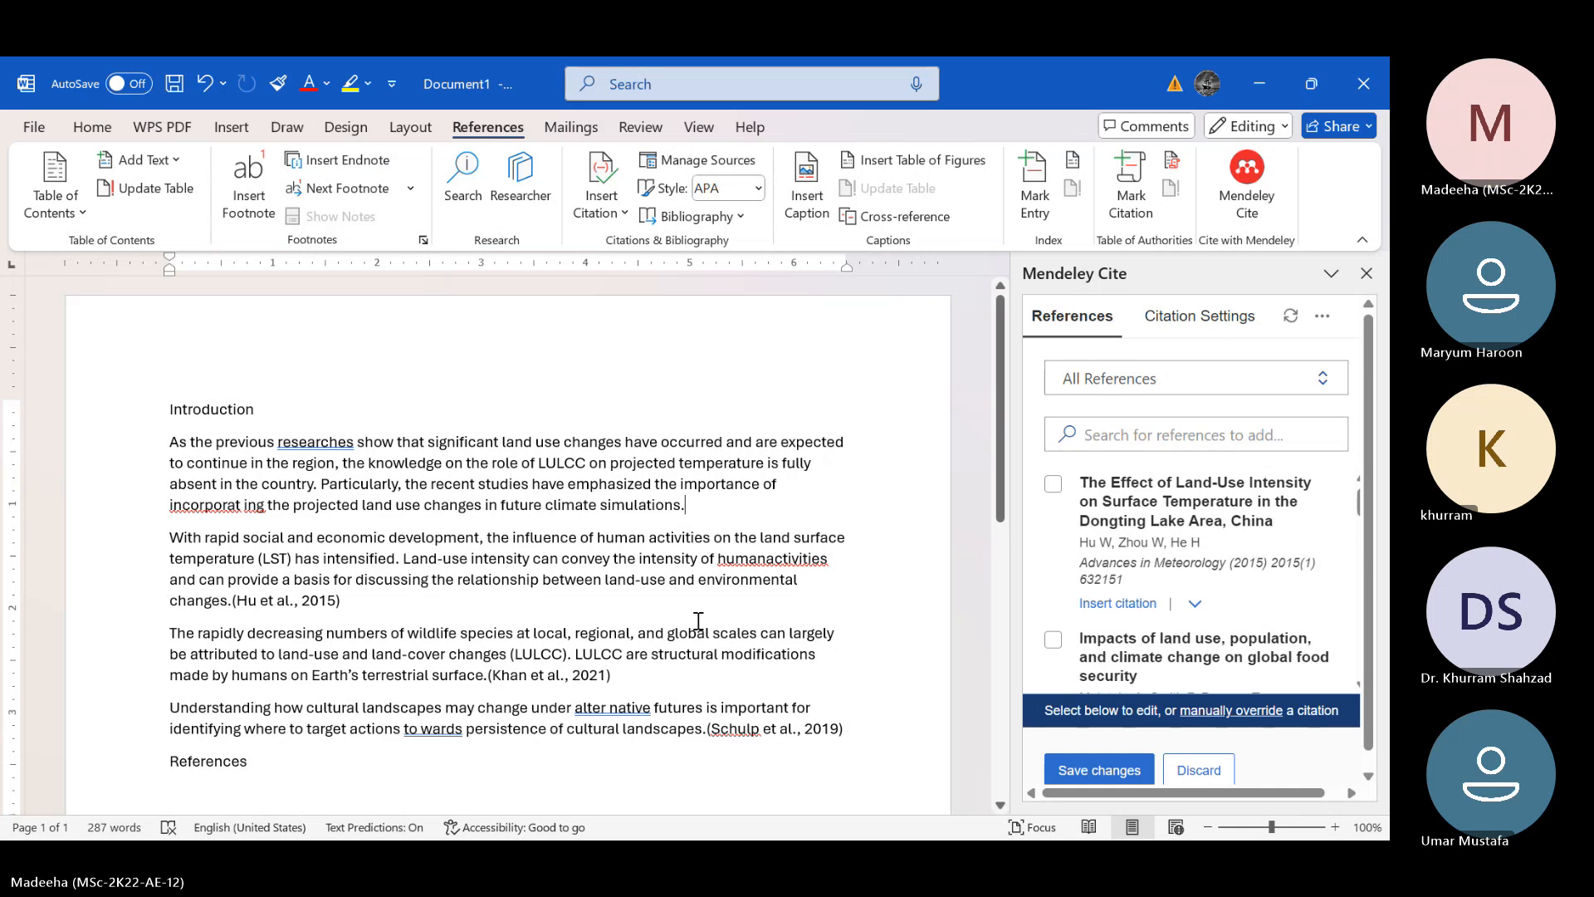
scroll(698, 621, "down", 3)
scroll(698, 621, "up", 2)
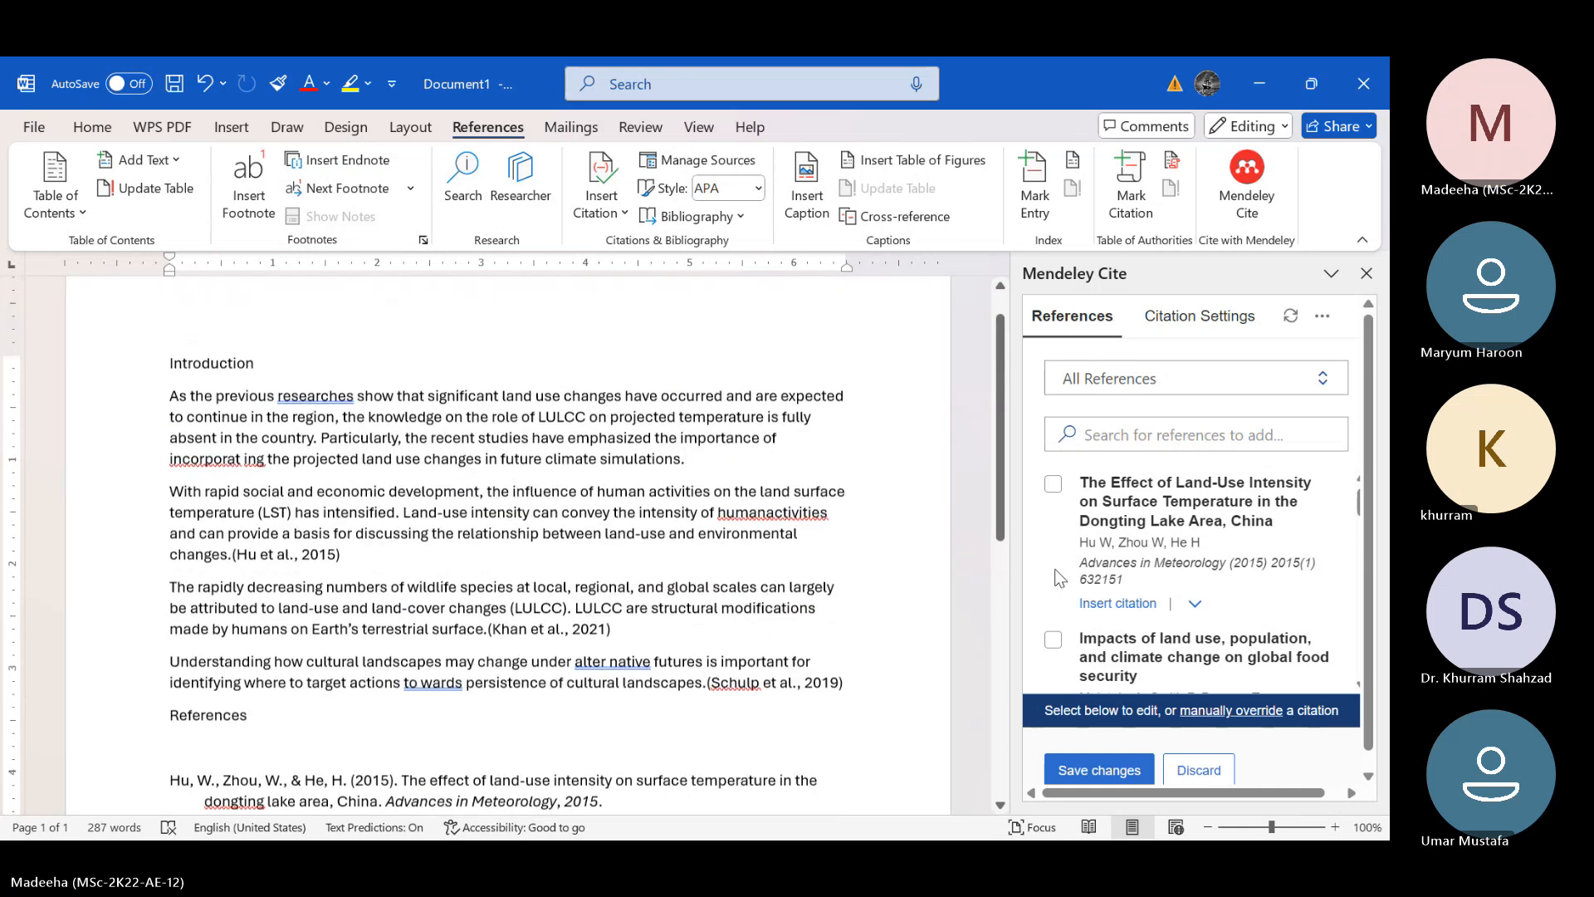
scroll(1059, 573, "down", 1)
scroll(1057, 548, "up", 1)
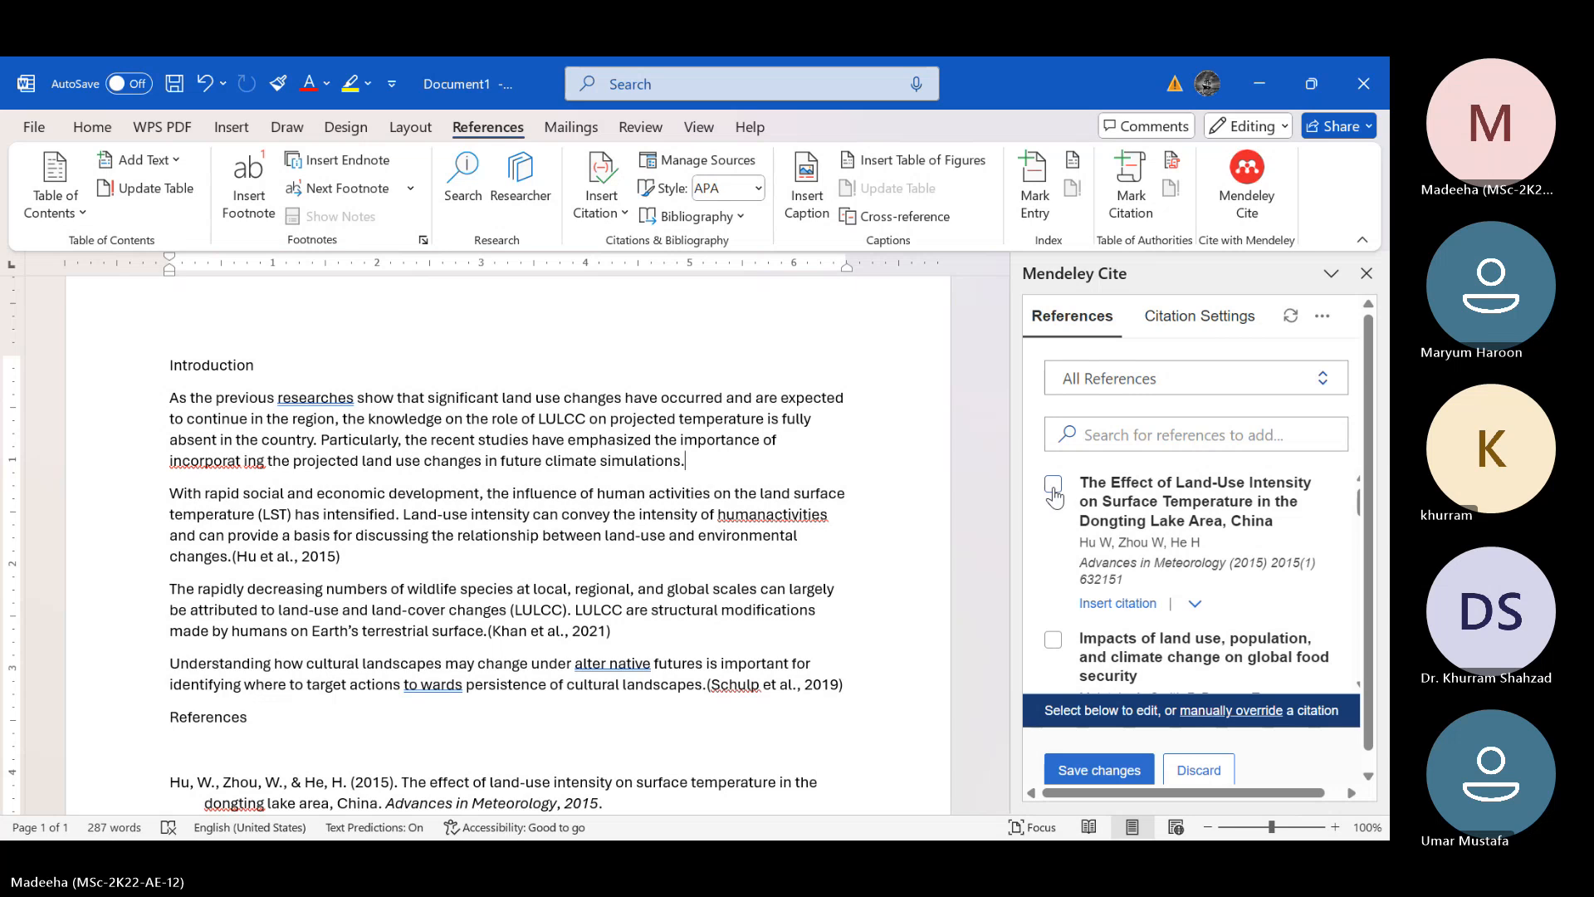
scroll(1104, 573, "down", 2)
scroll(1108, 577, "up", 2)
Insert a citation of "The Effect of Land-Use Intensity on Surface Temperature in the Dongting Lake Area, China" at the end of the first Introduction paragraph
left_click(1053, 484)
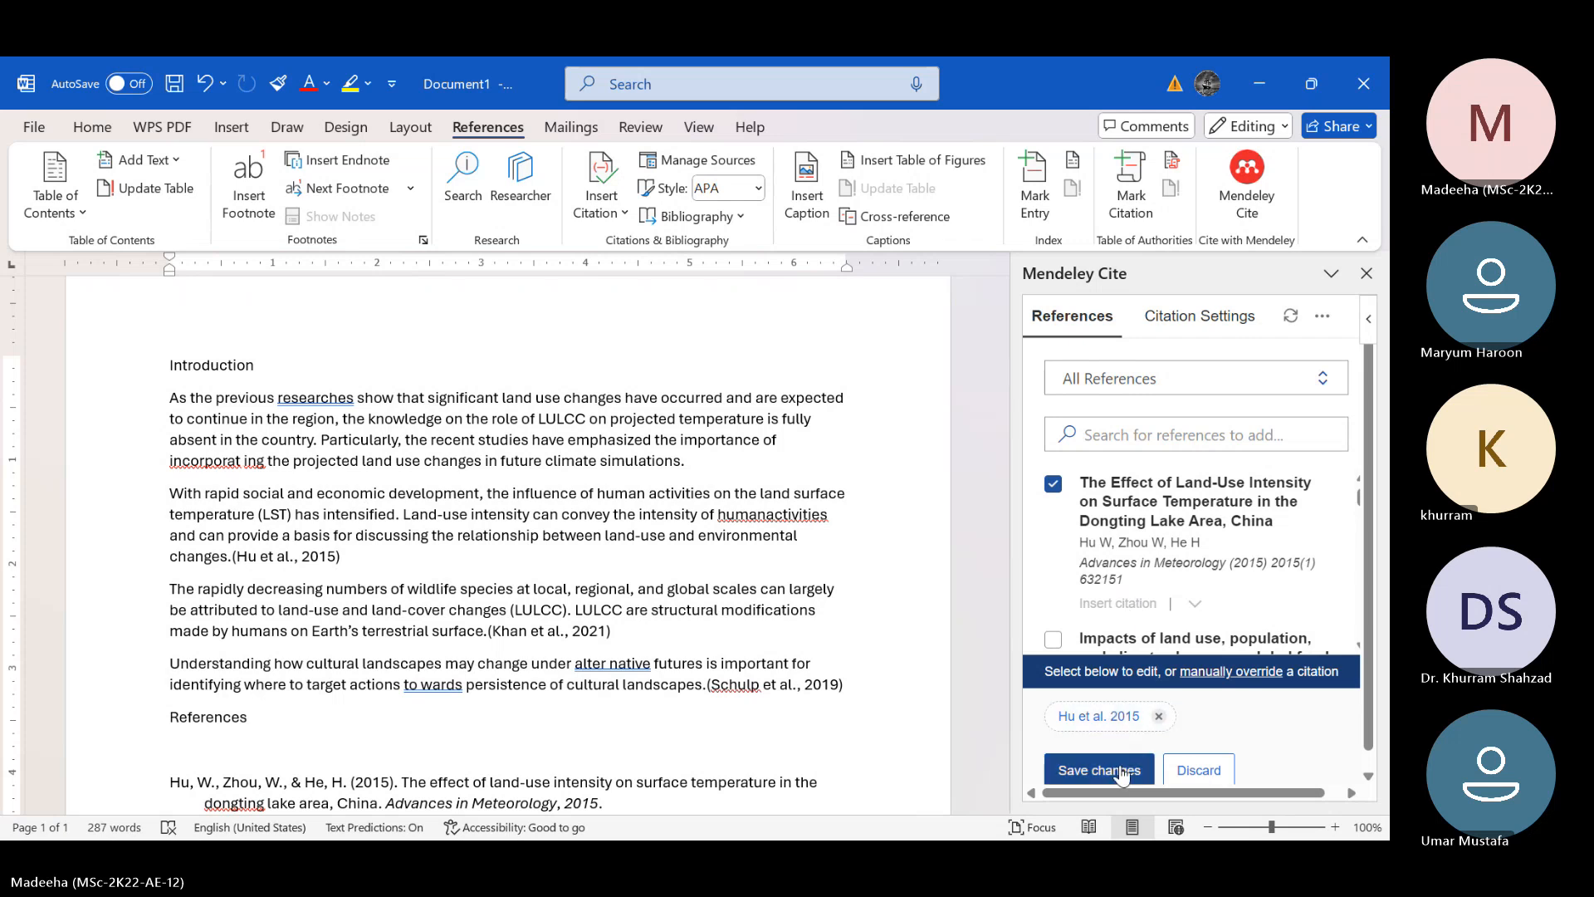
left_click(1055, 487)
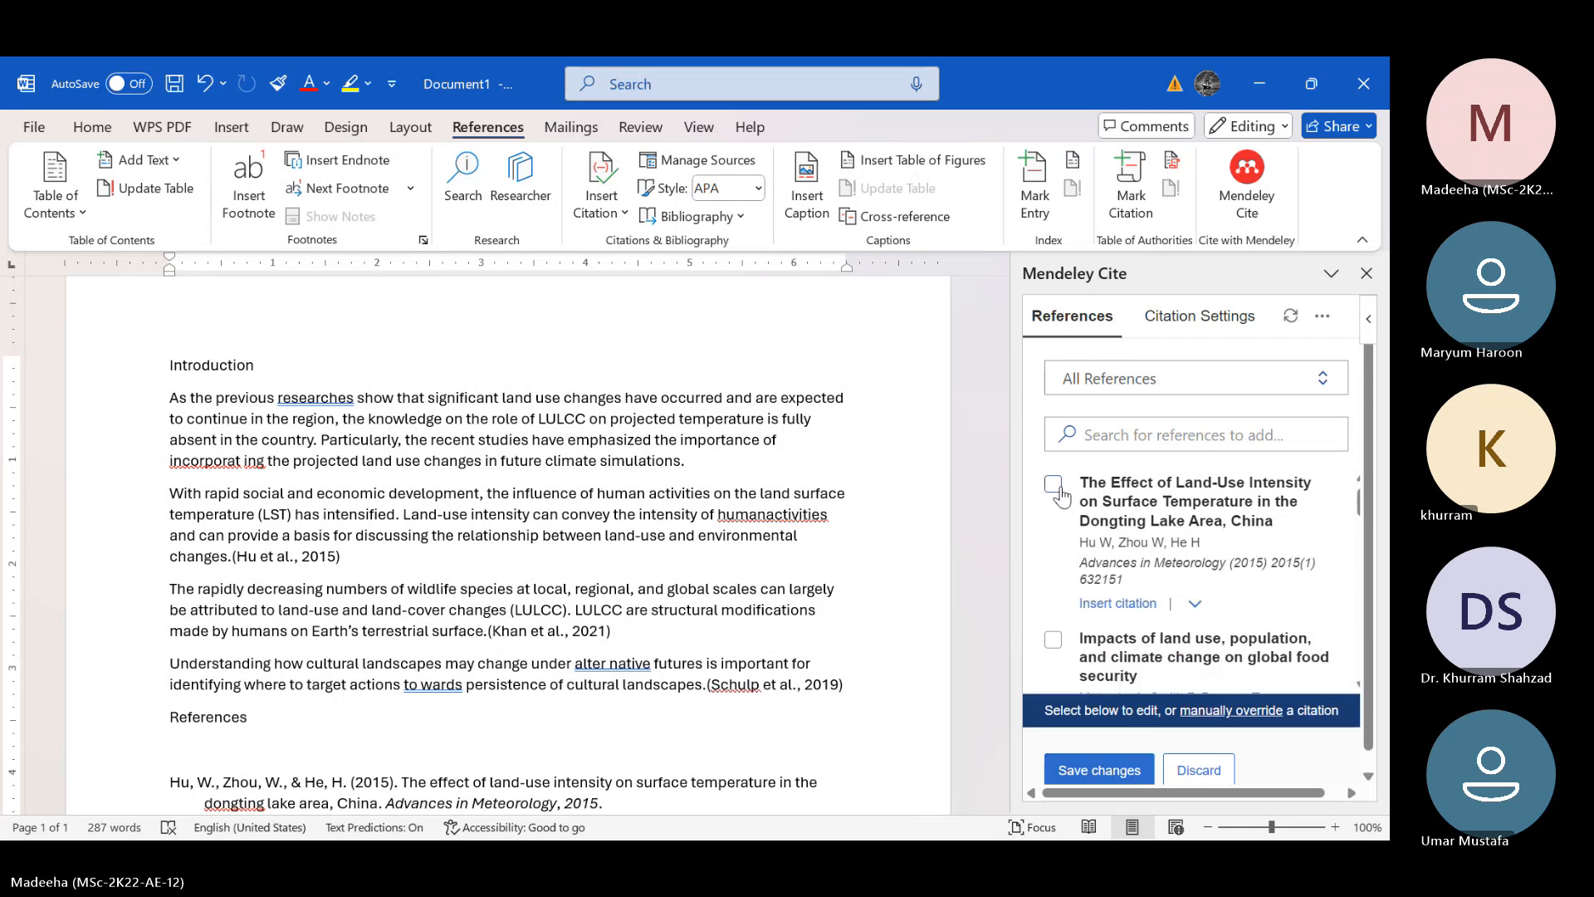
left_click(1118, 607)
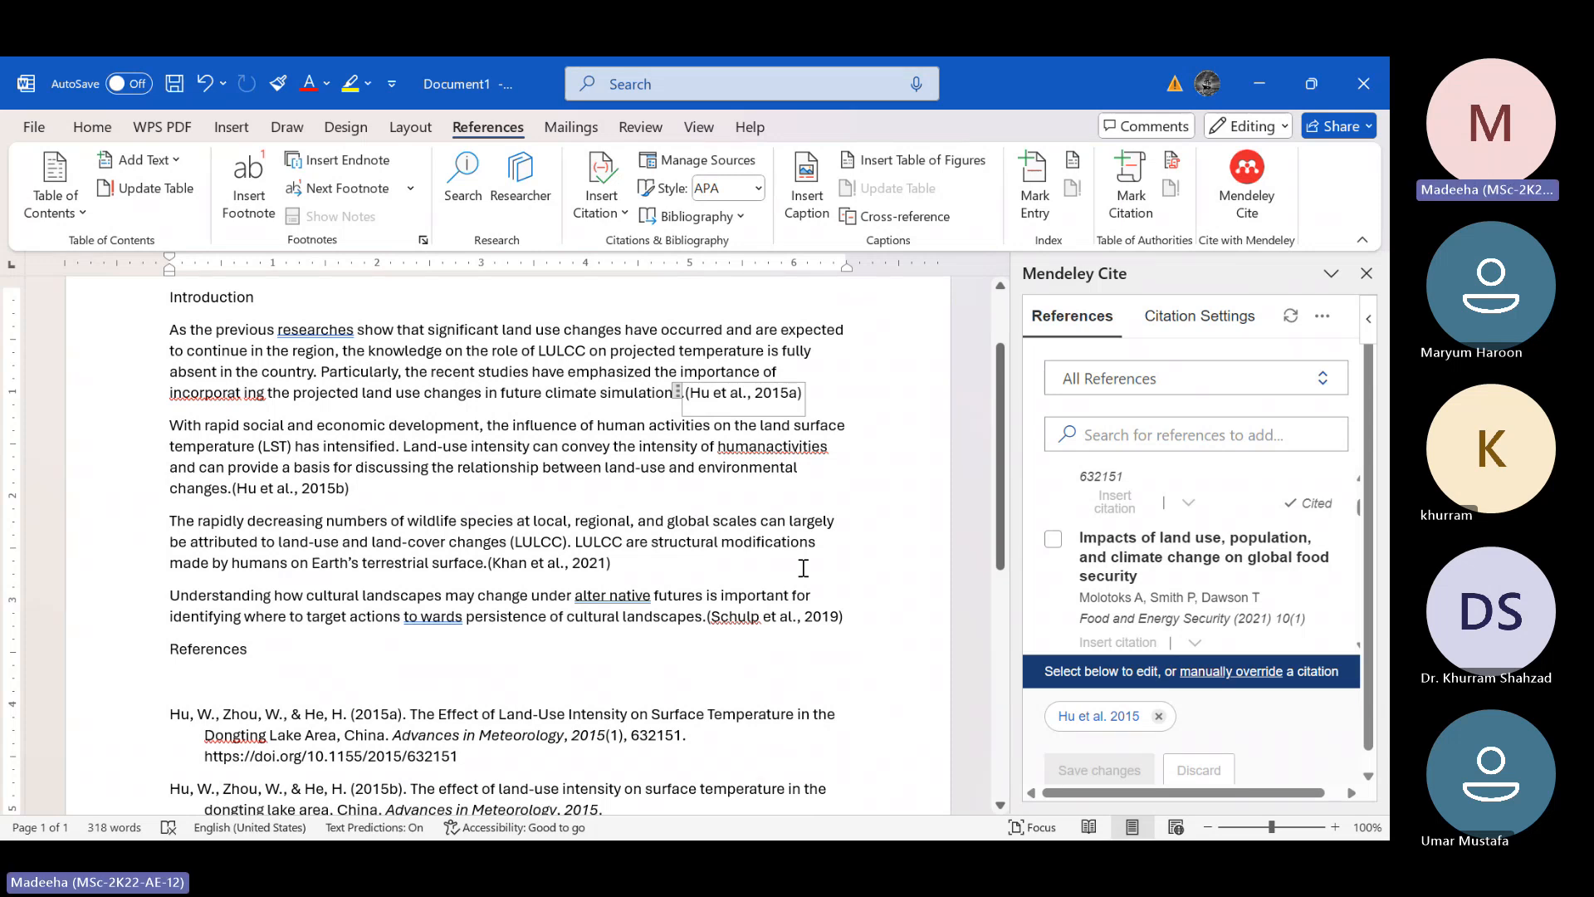
Check the new citation in the first paragraph and highlight its 2015a entry in the bibliography
scroll(804, 568, "up", 1)
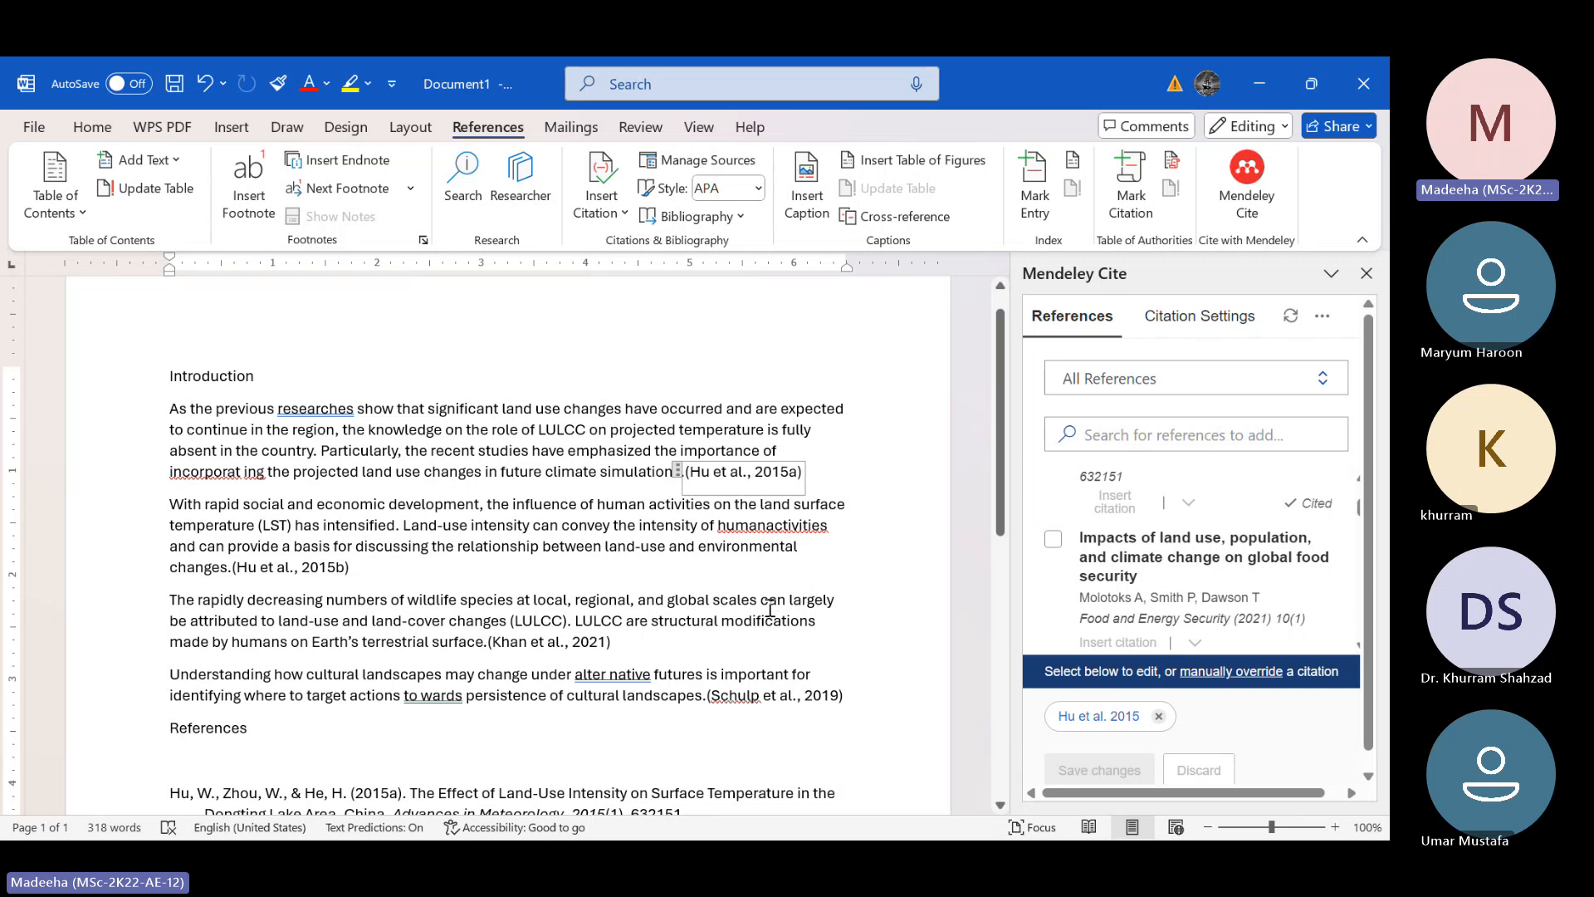
scroll(770, 608, "down", 1)
scroll(770, 608, "down", 1)
scroll(764, 605, "up", 1)
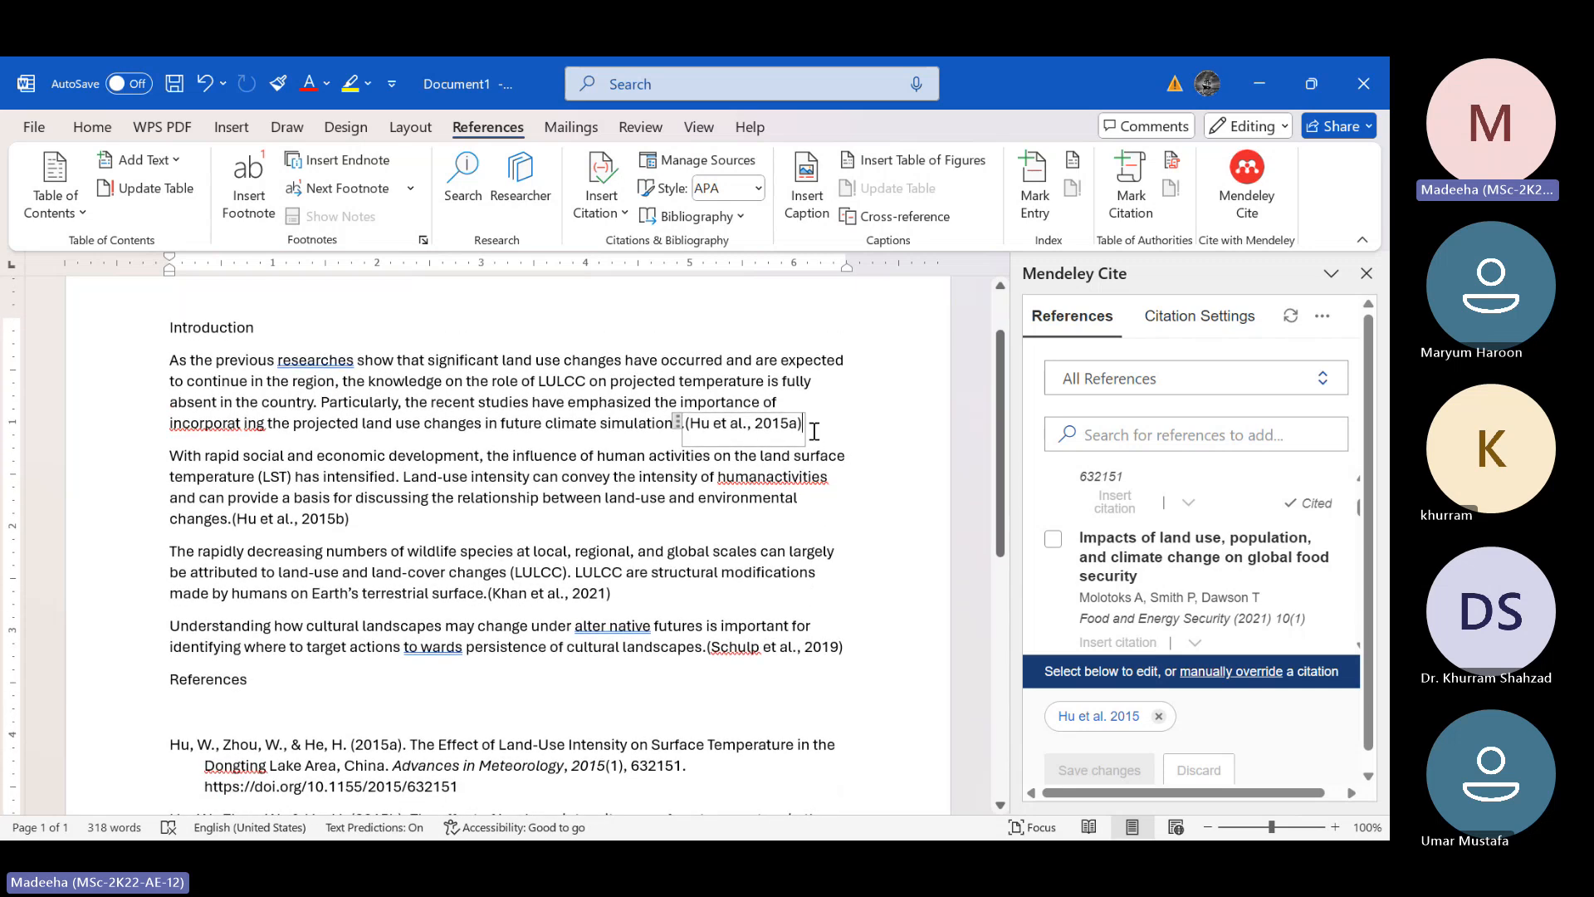
scroll(581, 498, "down", 6)
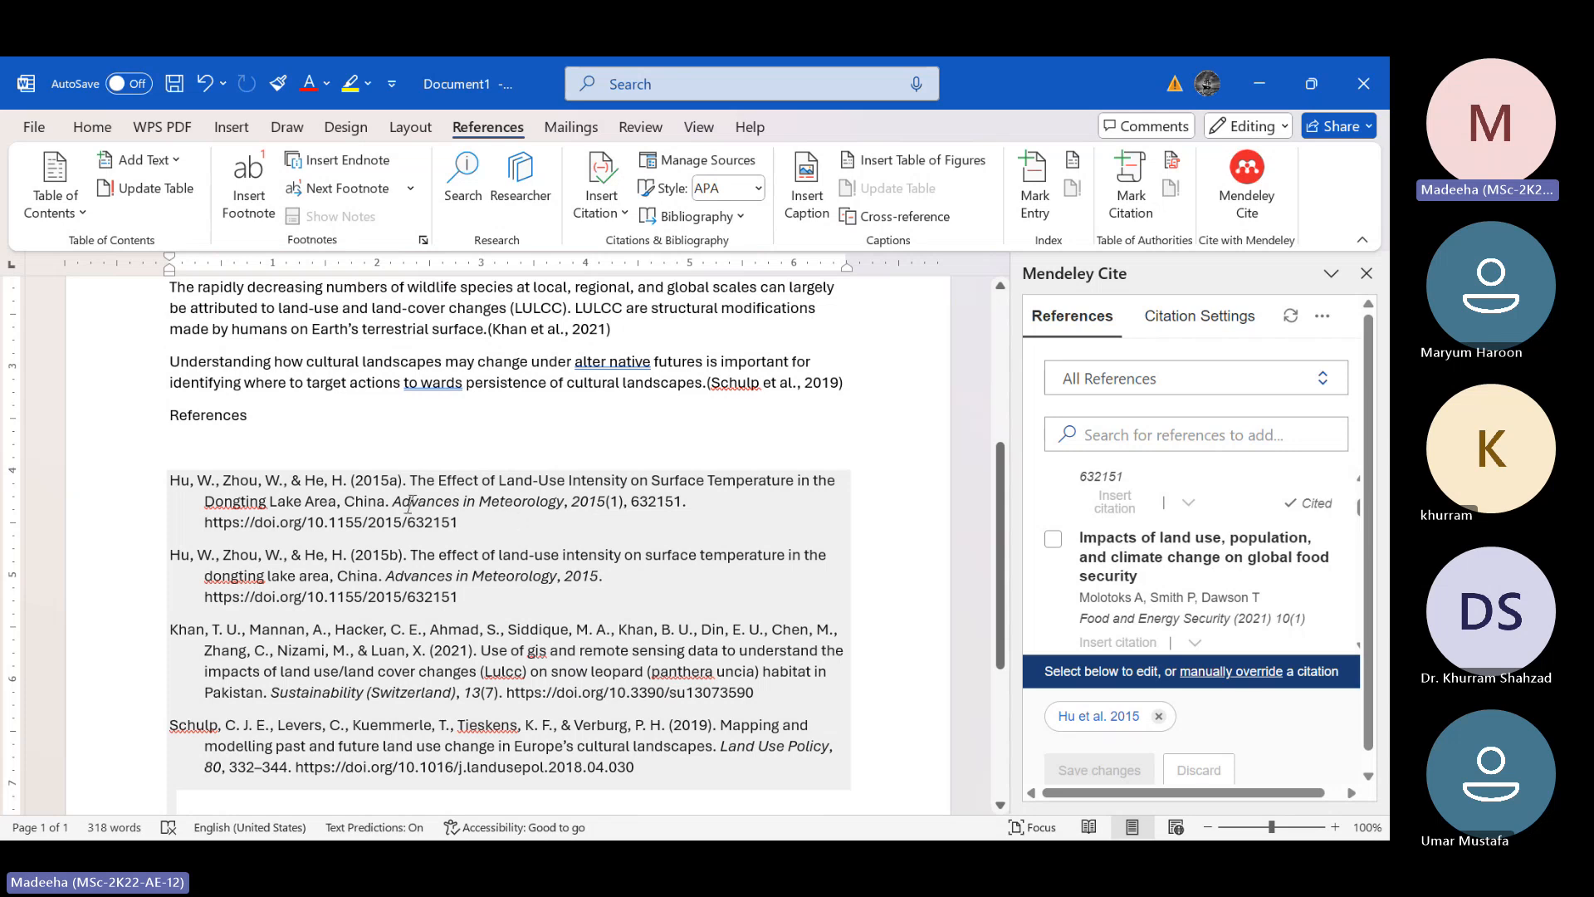
left_click(459, 521)
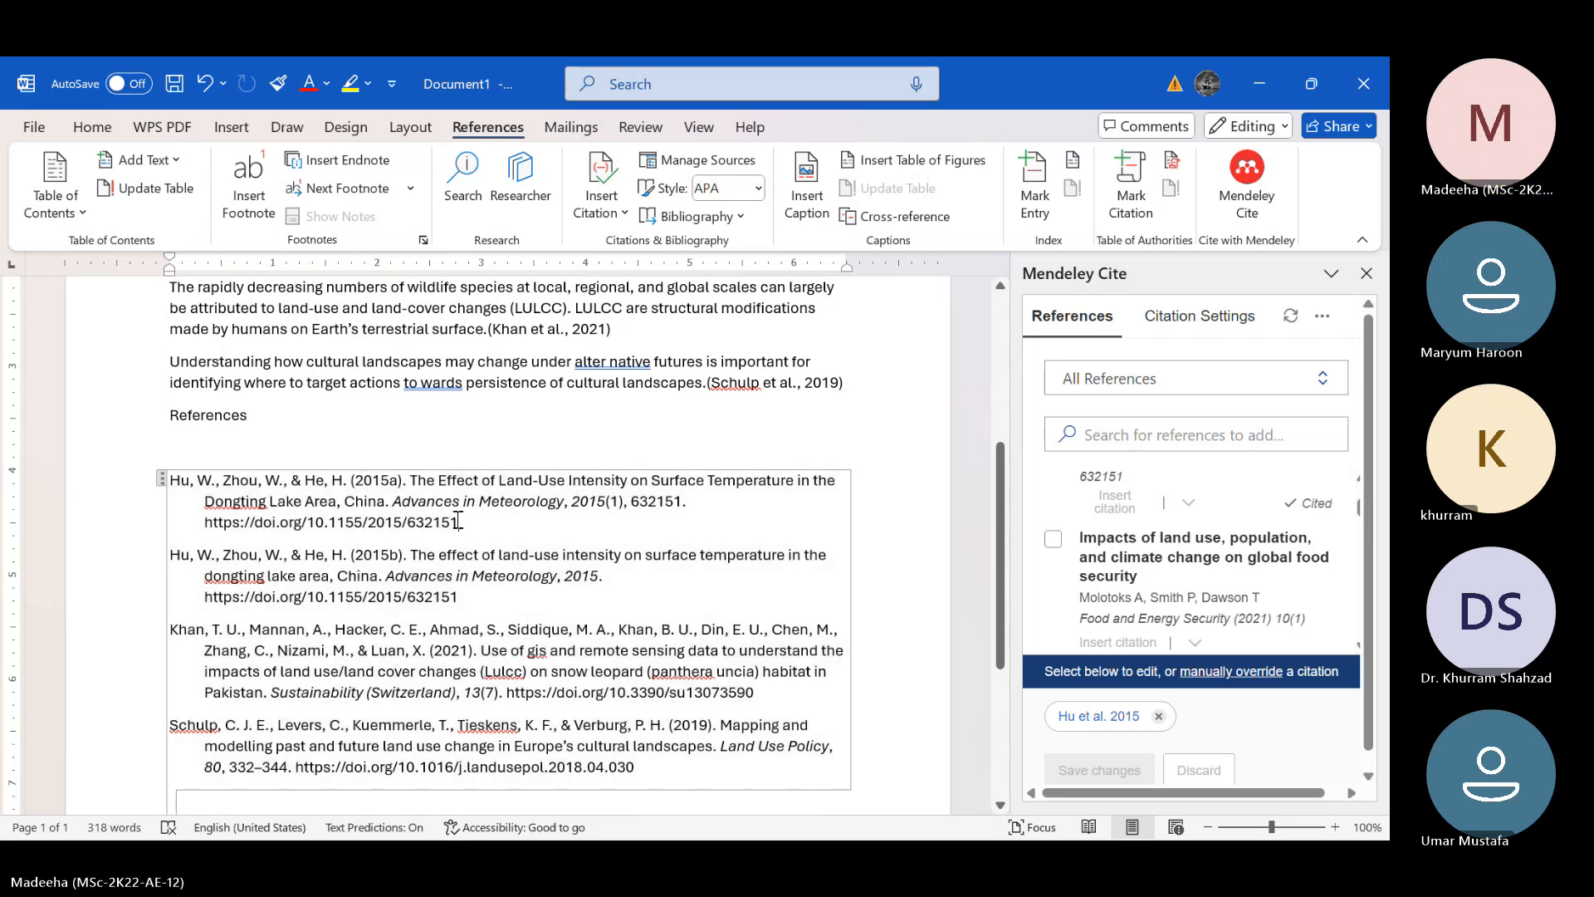
left_click_drag(459, 522, 171, 481)
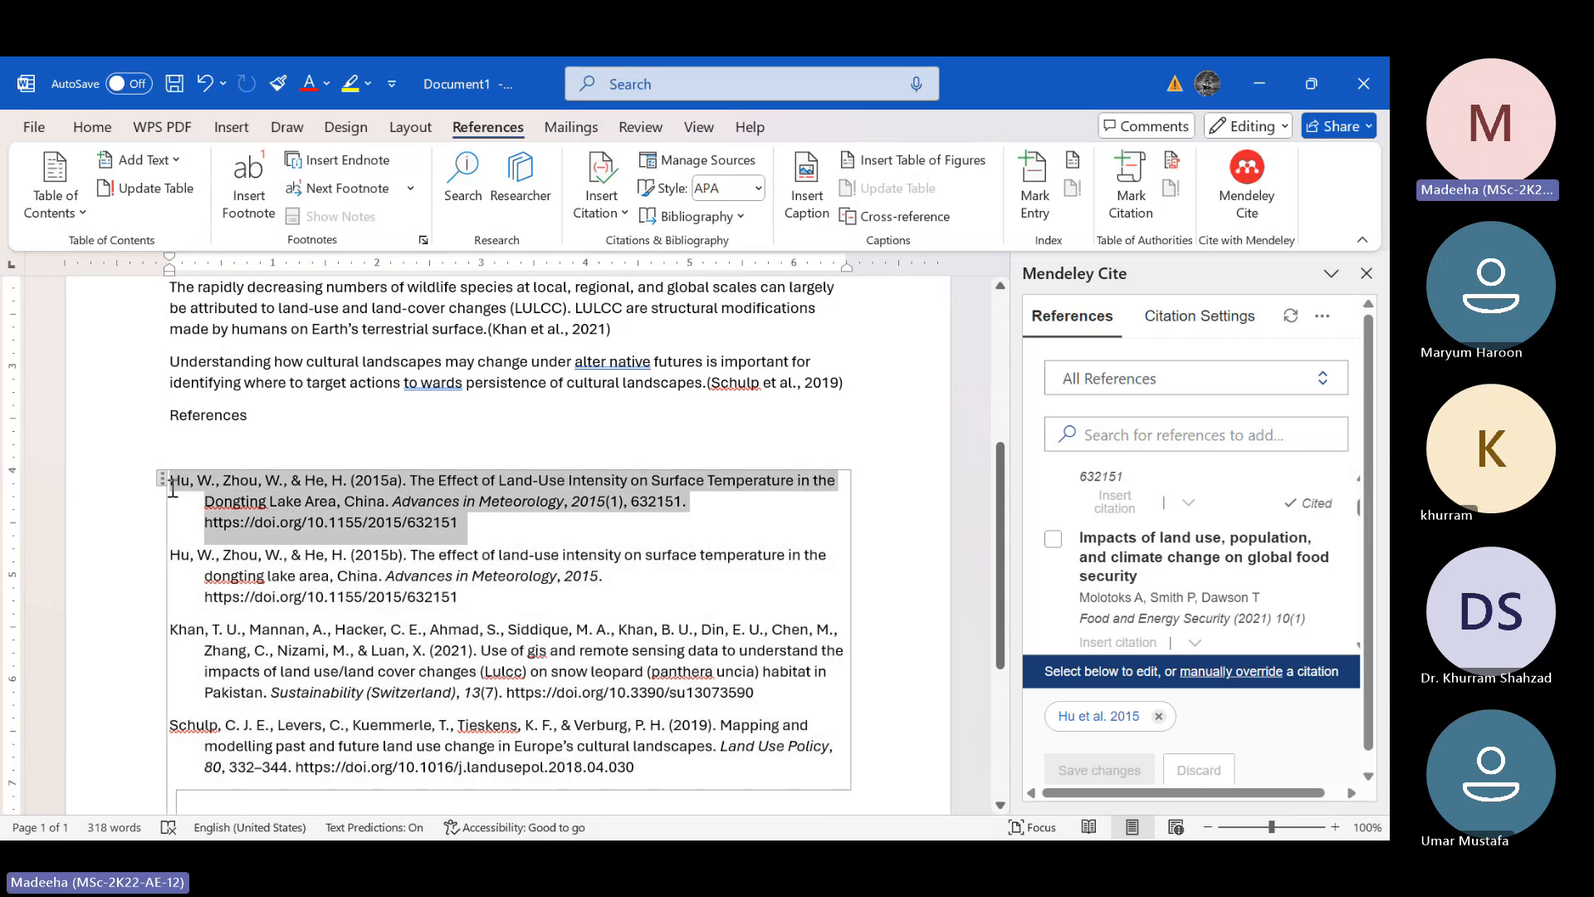
Try to insert a Mendeley bibliography with the cursor inside the existing one, and dismiss the notice
left_click(482, 523)
scroll(499, 532, "up", 7)
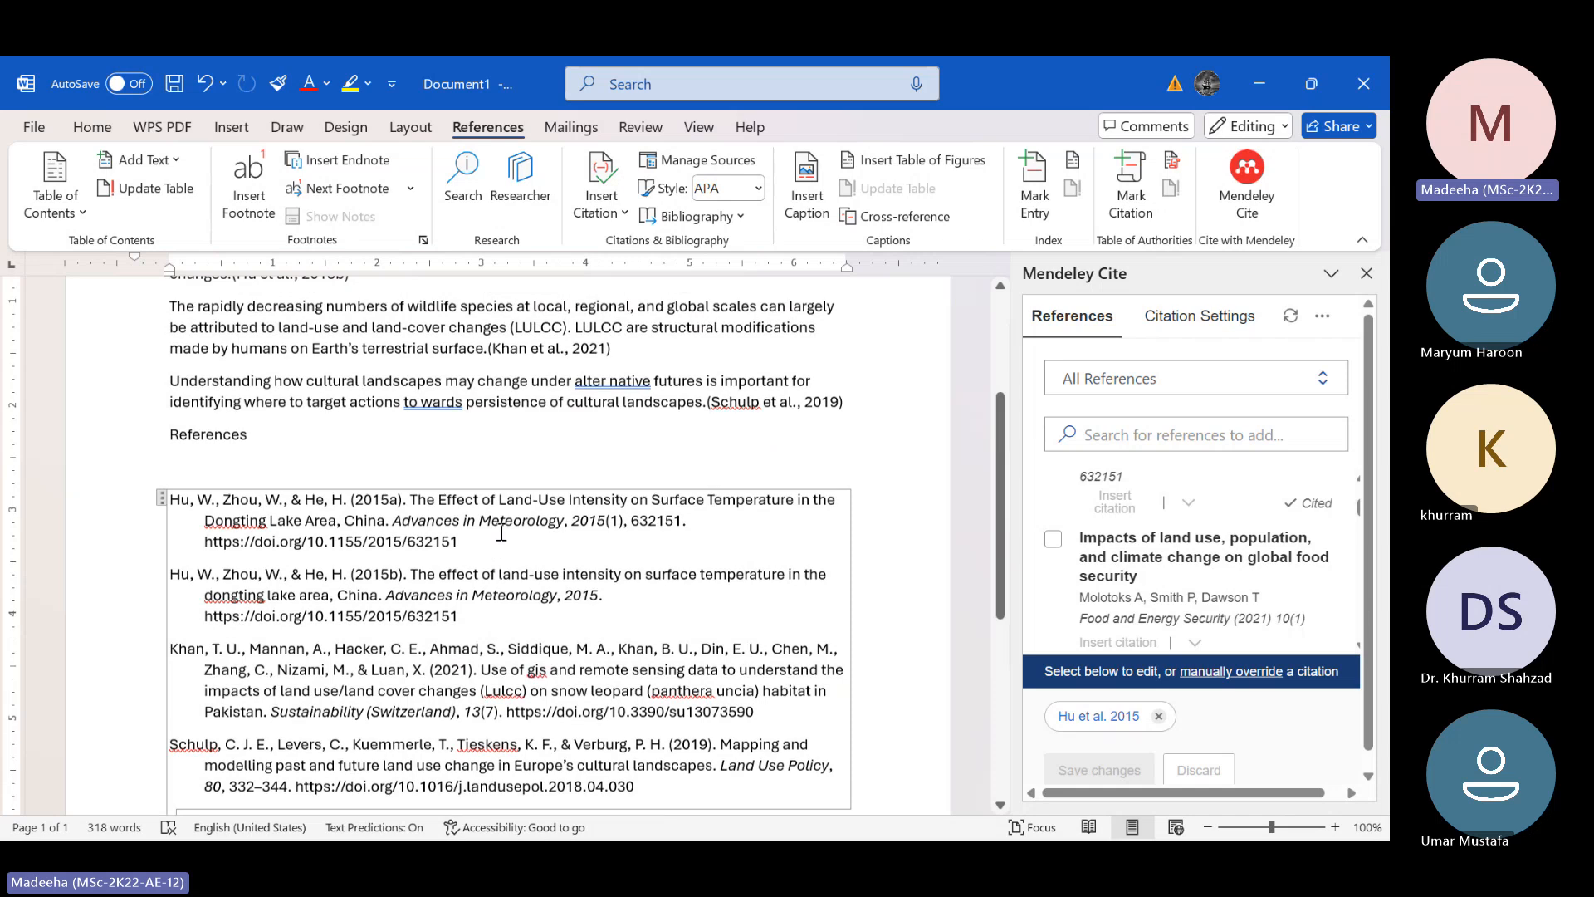
scroll(502, 533, "up", 1)
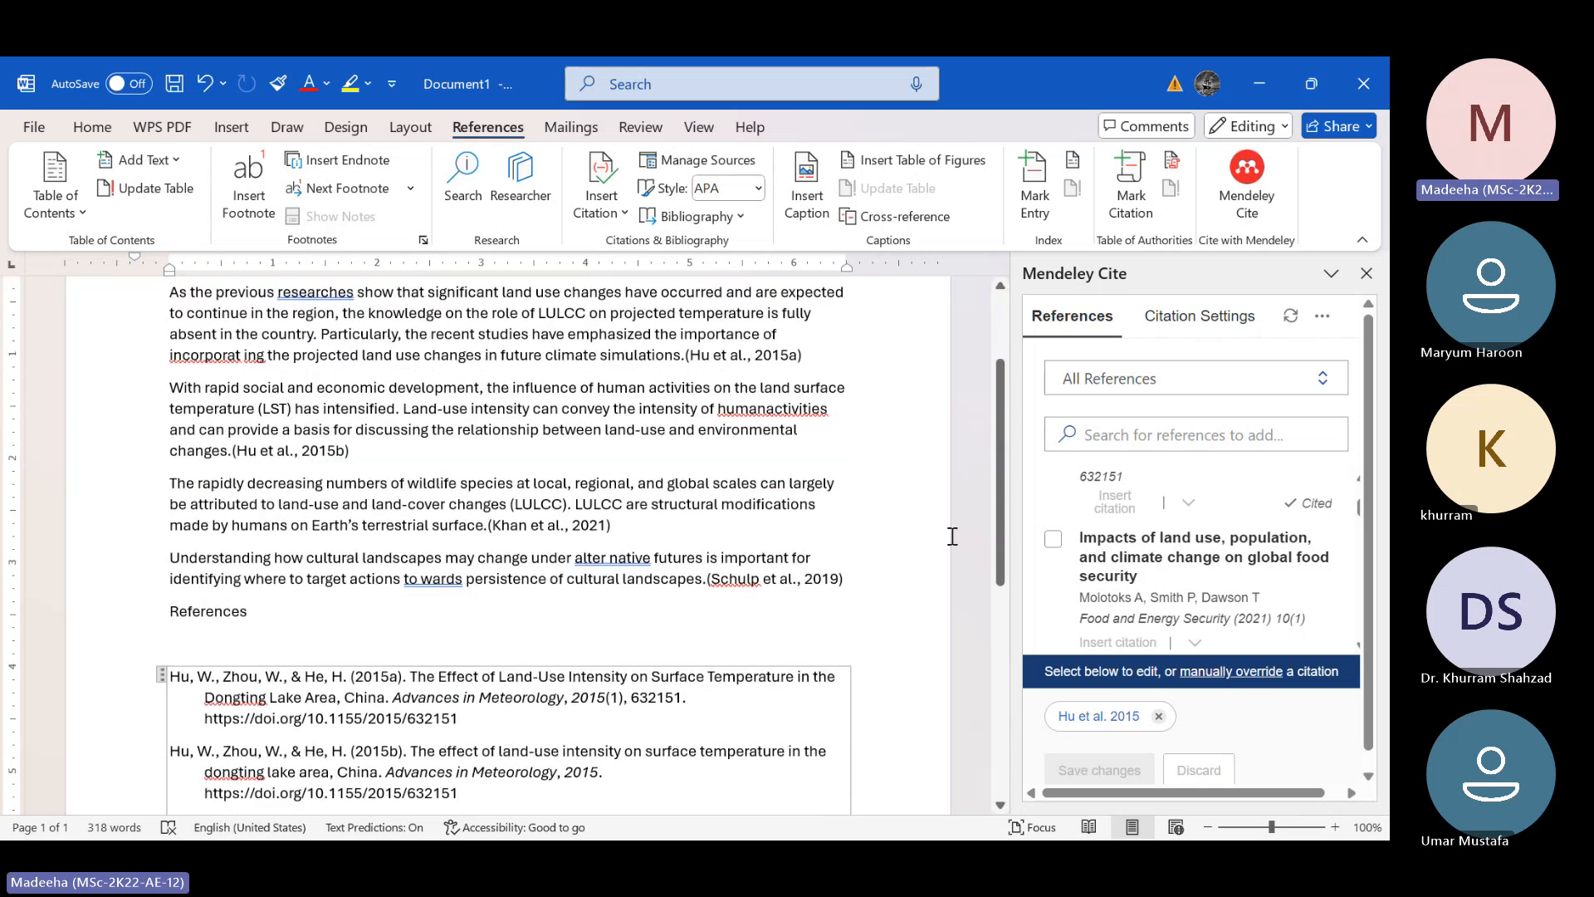
scroll(953, 536, "down", 1)
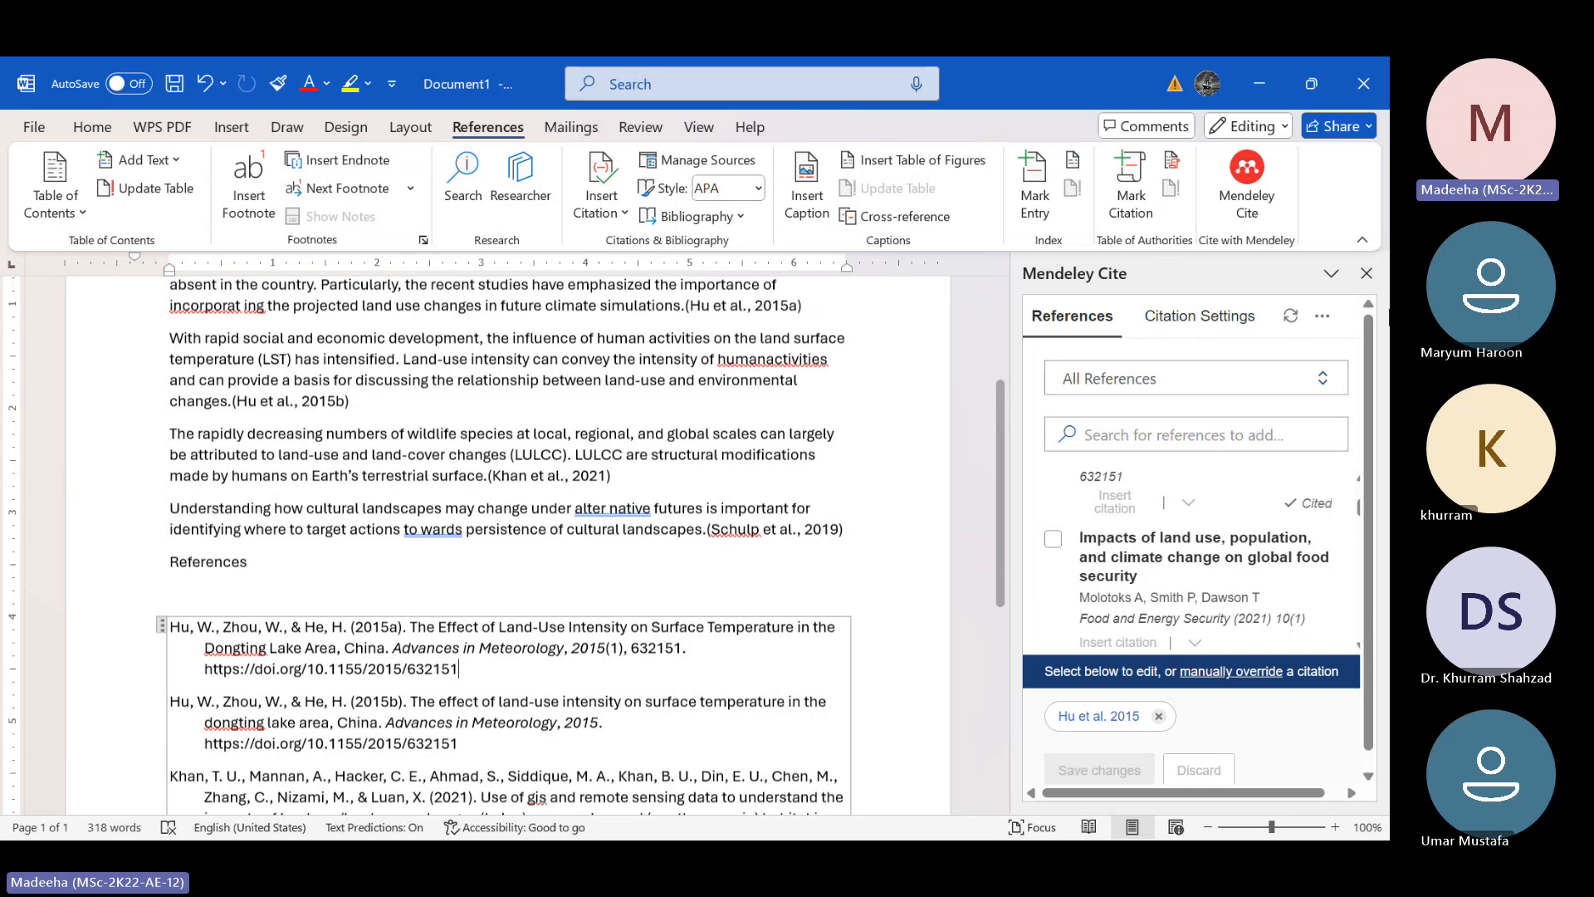
left_click(1322, 315)
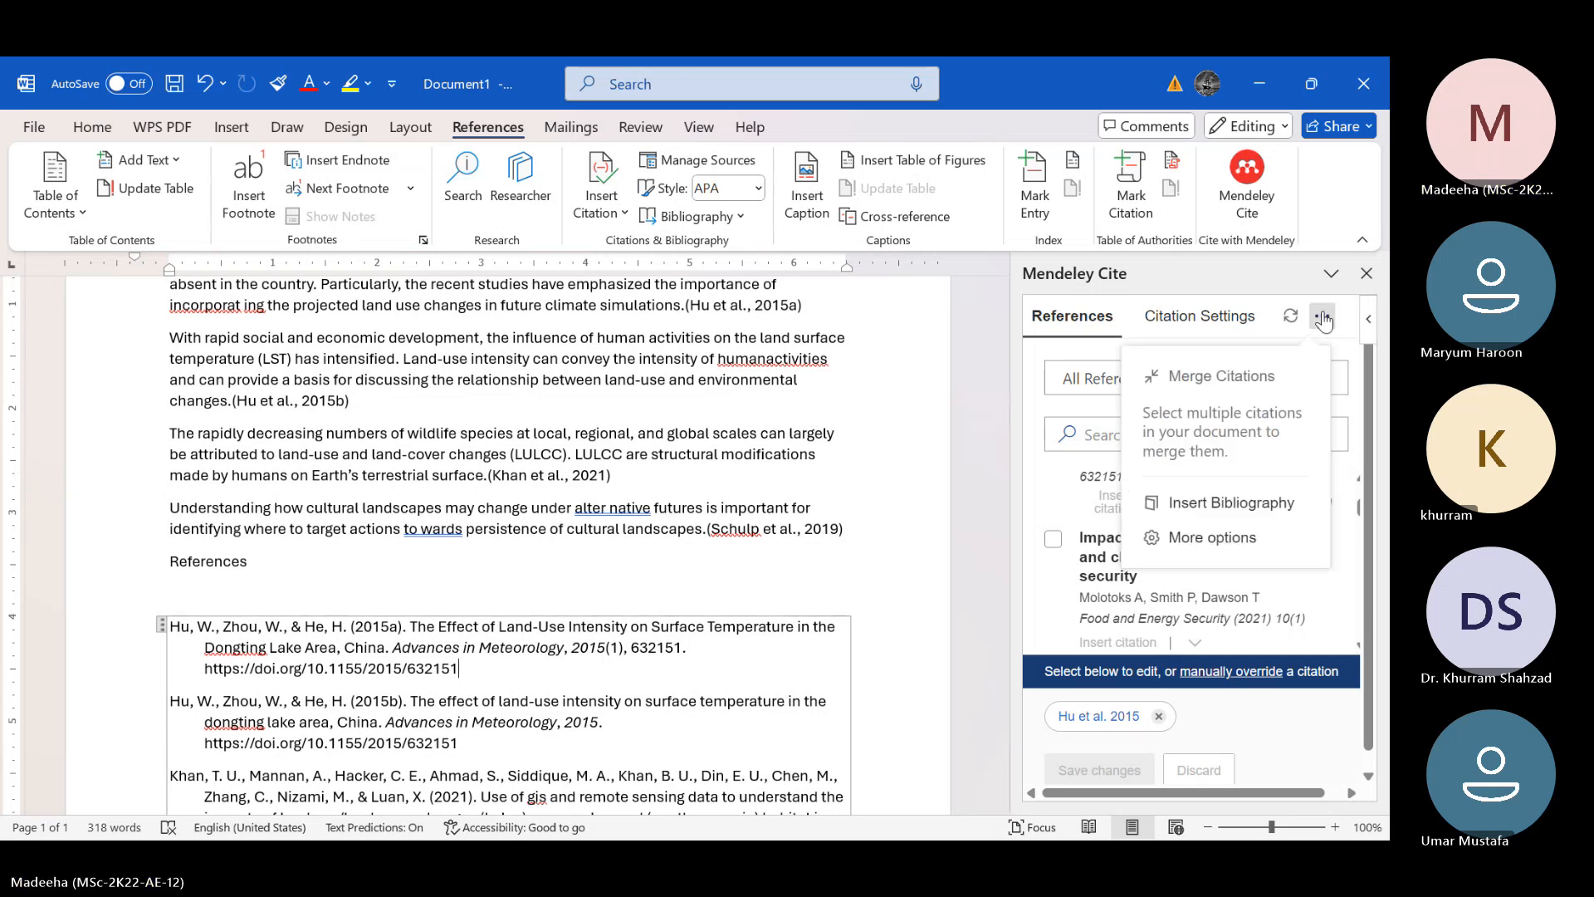
left_click(1208, 508)
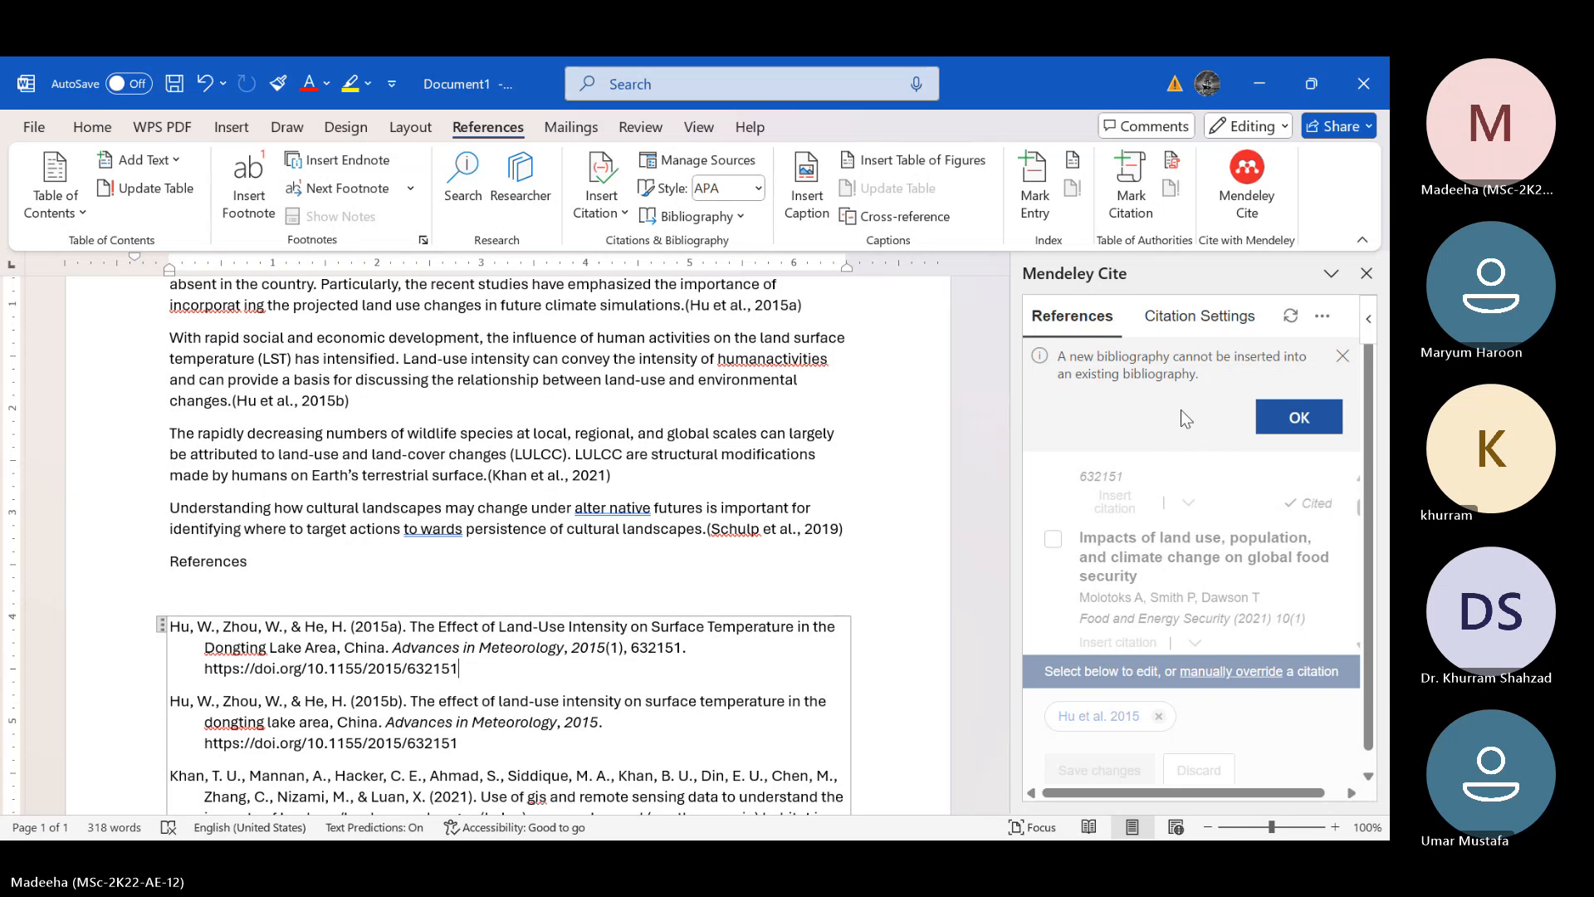
left_click(1283, 428)
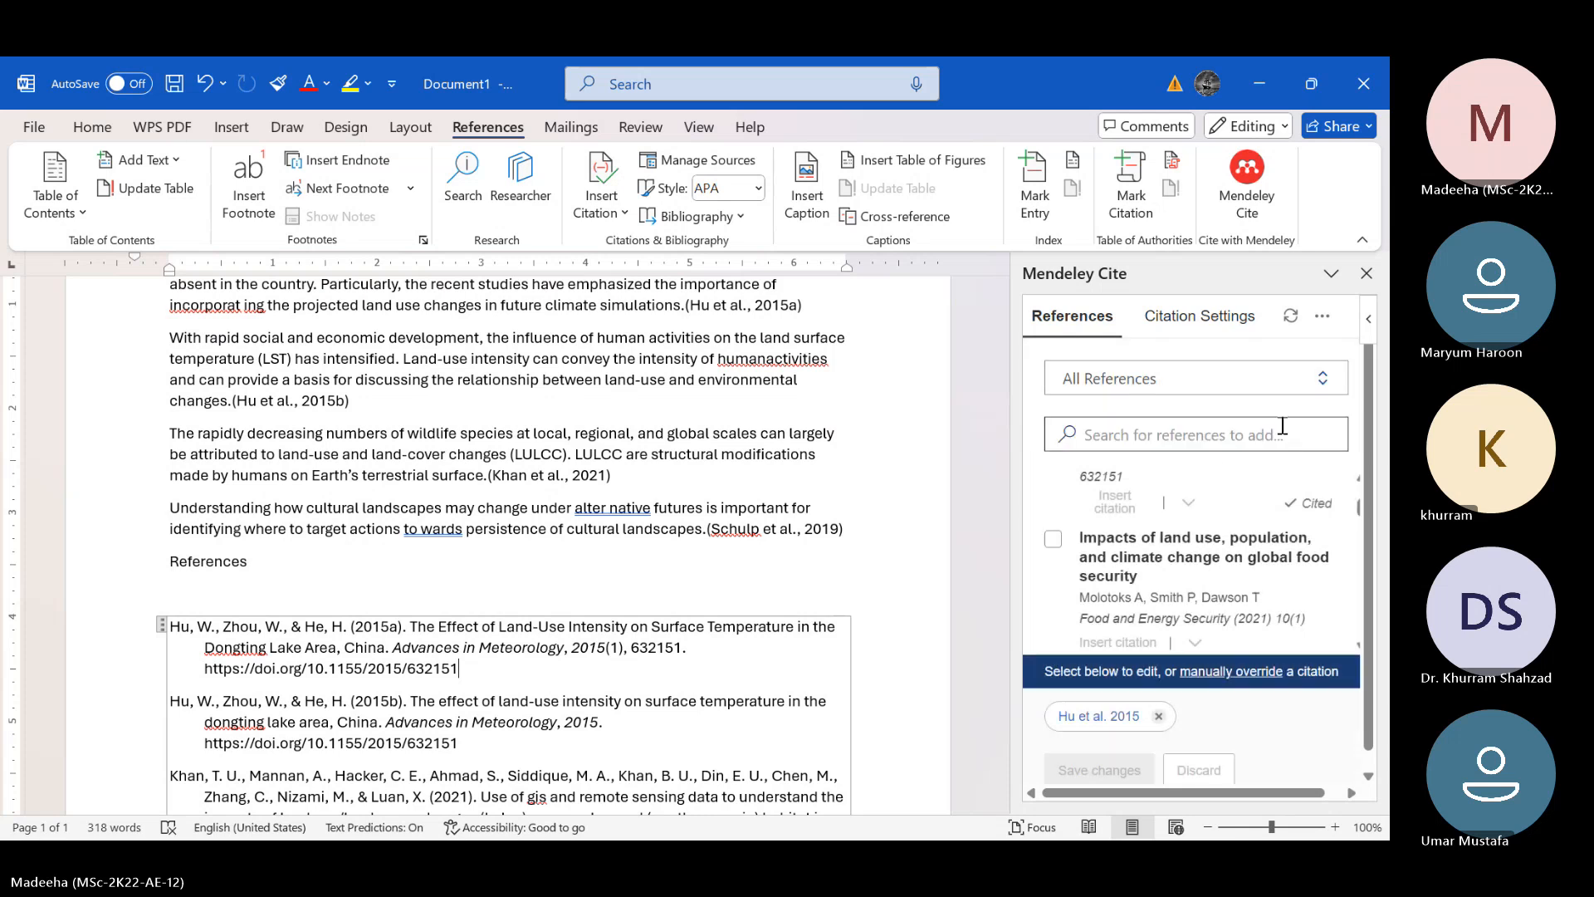
Insert a second Mendeley bibliography on the empty line below the existing bibliography
scroll(673, 594, "down", 3)
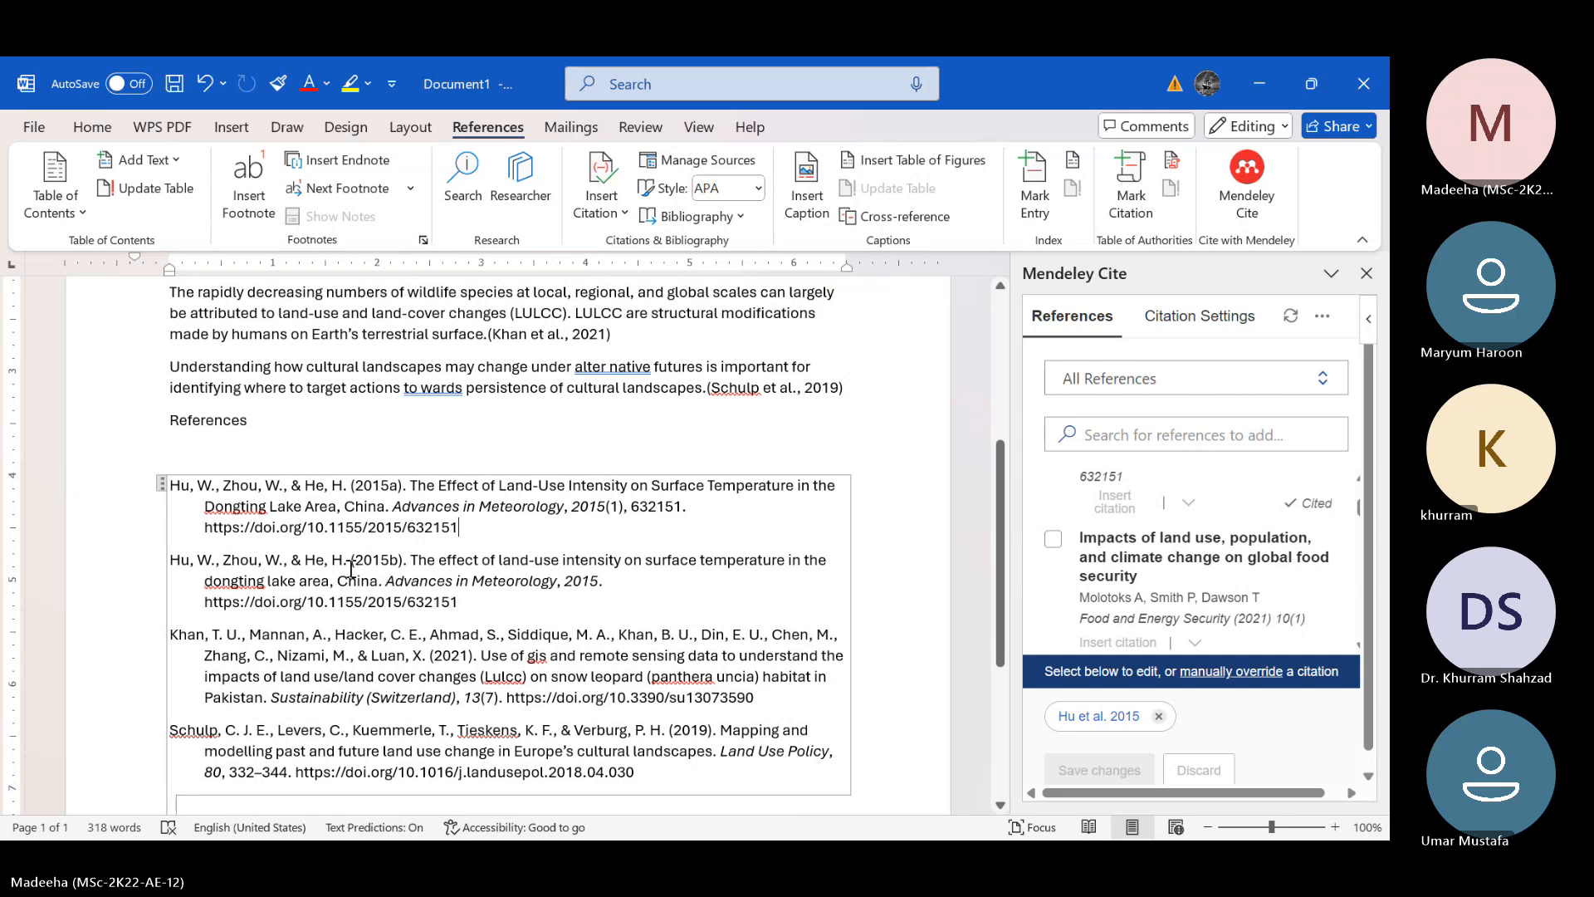
scroll(352, 569, "down", 3)
double_click(222, 656)
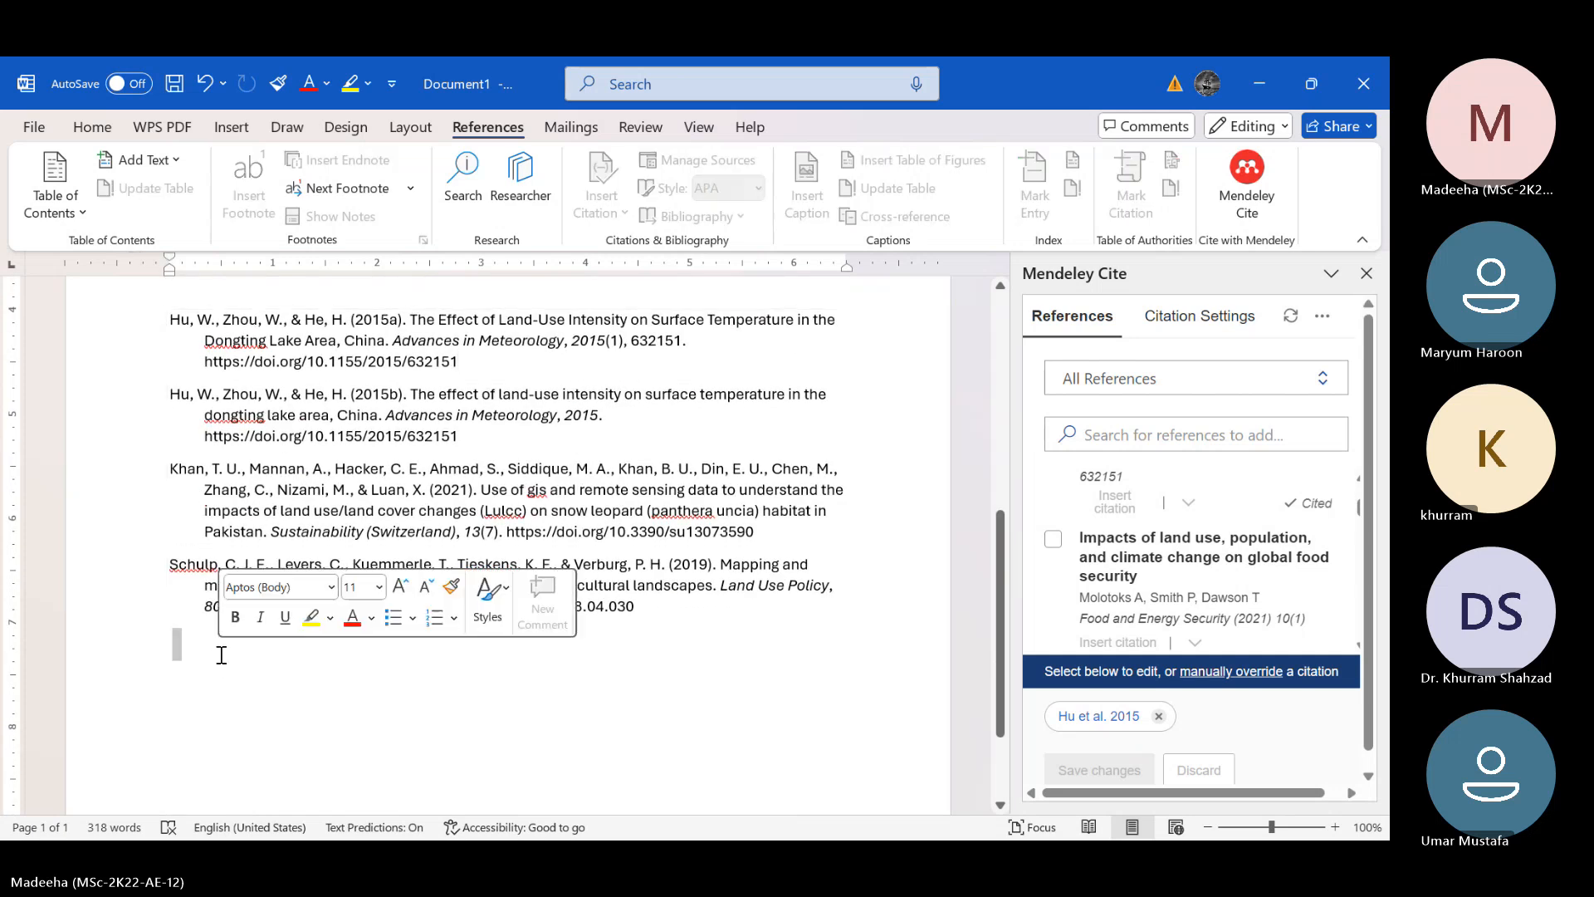
left_click(221, 655)
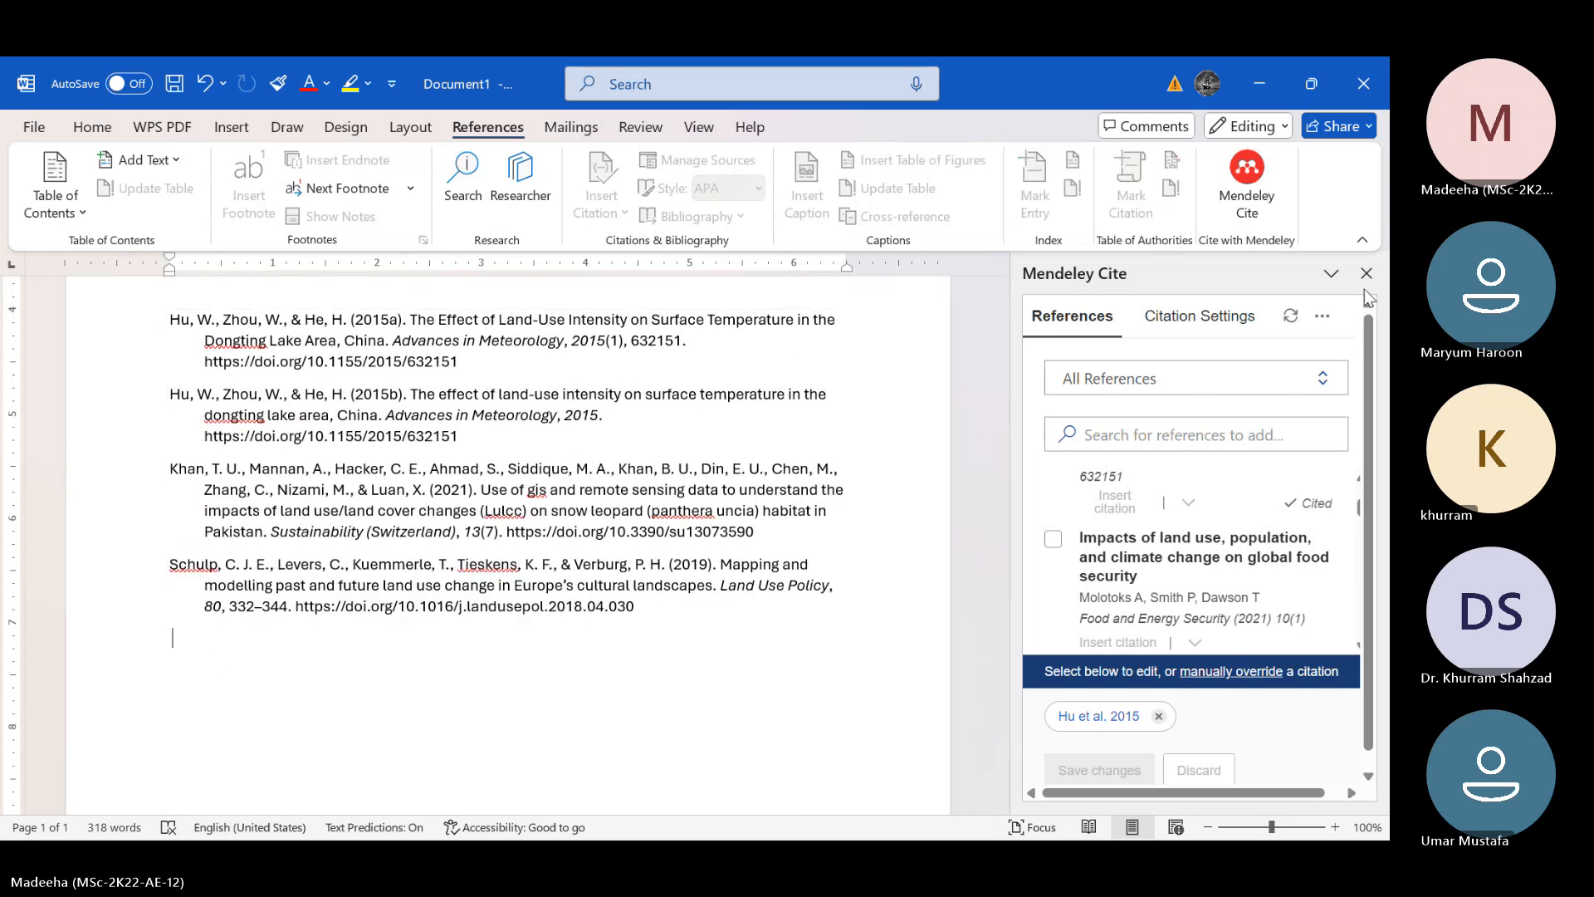
left_click(1322, 317)
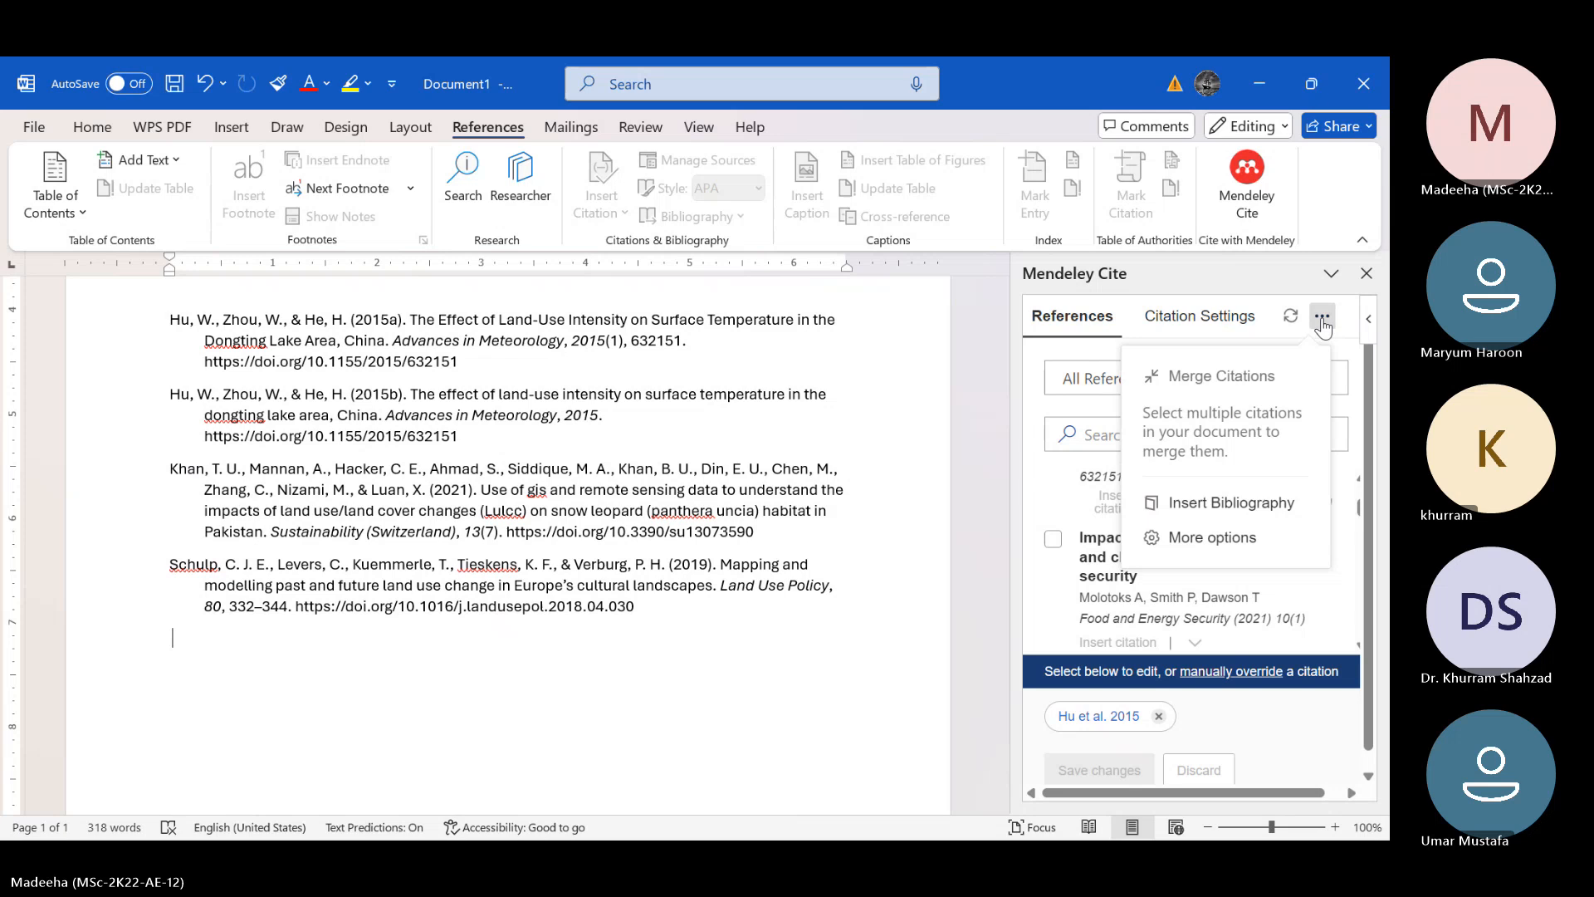
left_click(1215, 504)
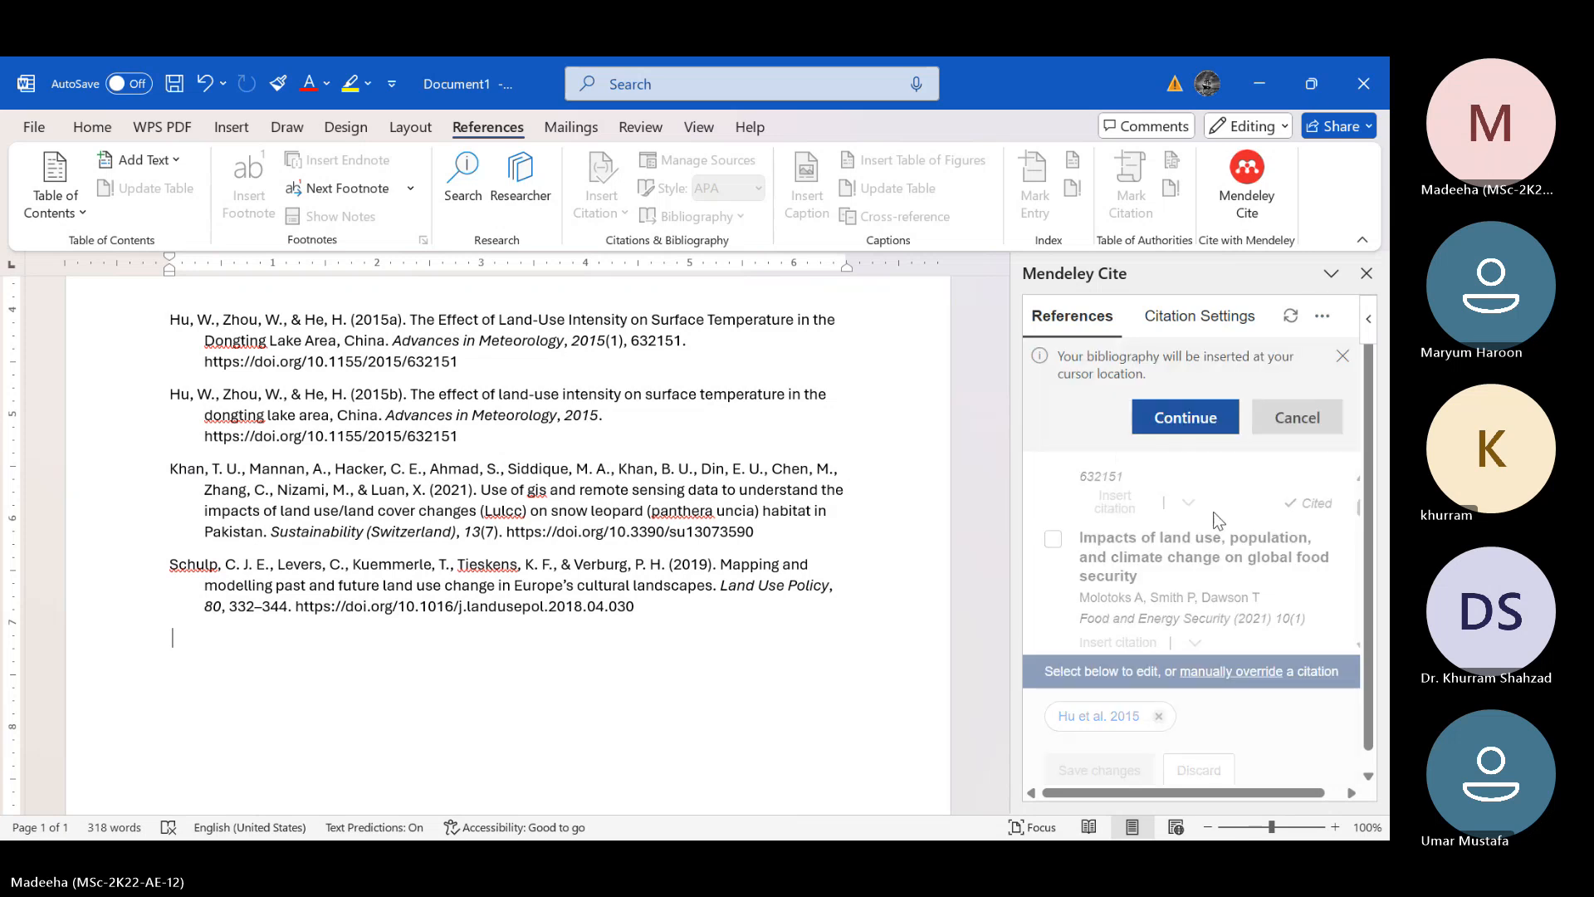
left_click(1194, 417)
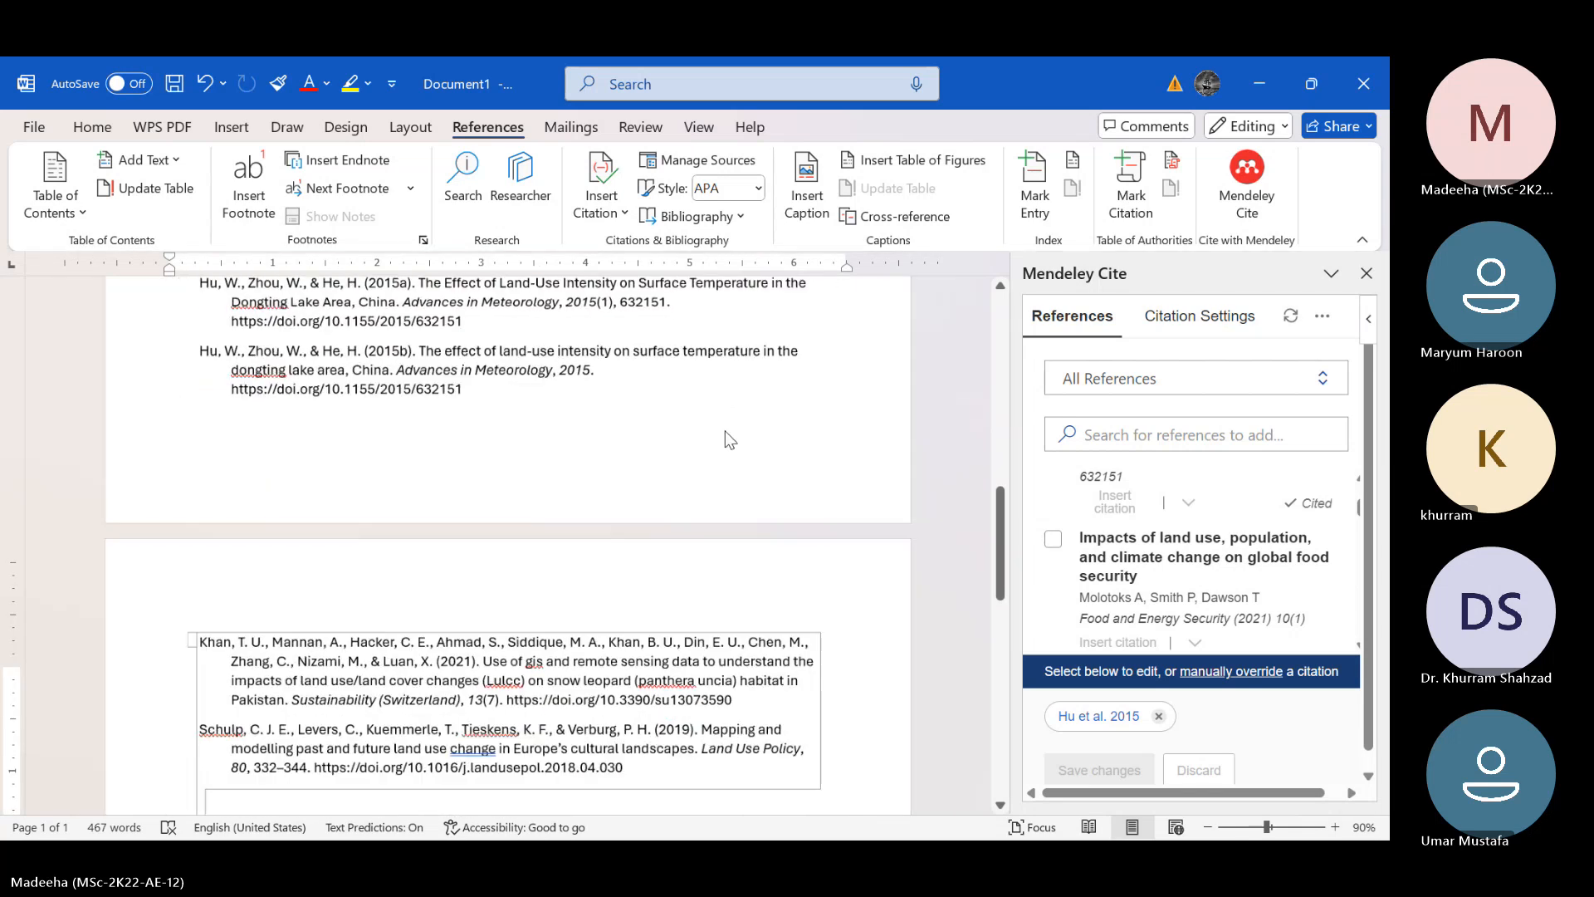
scroll(727, 431, "down", 1, "ctrl")
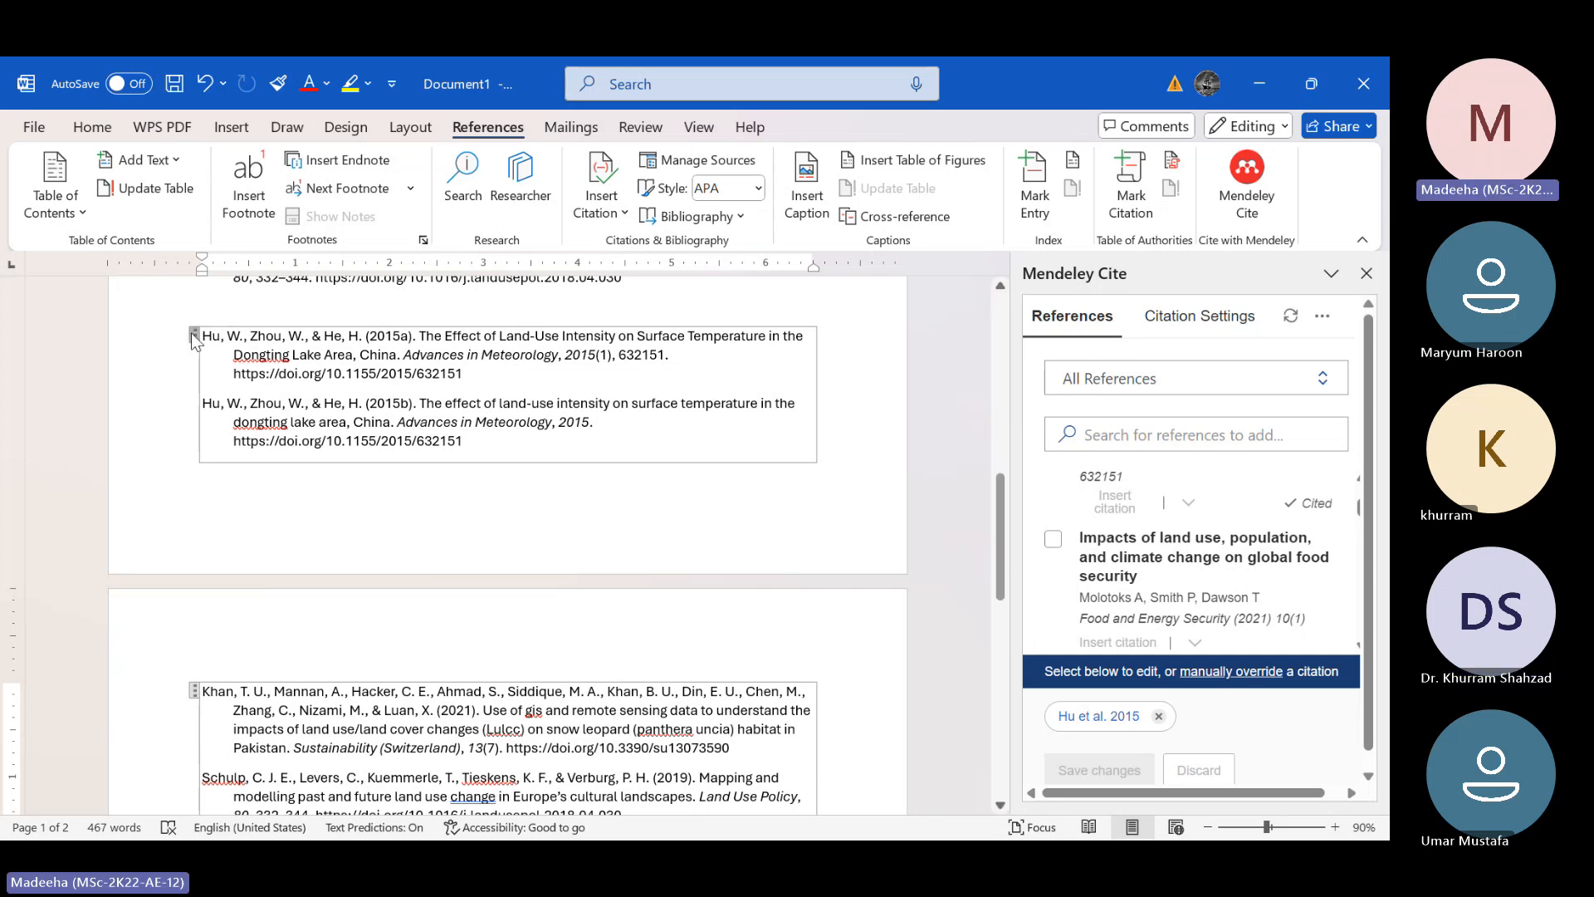
Remove the duplicate bibliography and its empty content block below the original reference list
key("ctrl+z")
left_click_drag(194, 334, 624, 535)
key("Delete")
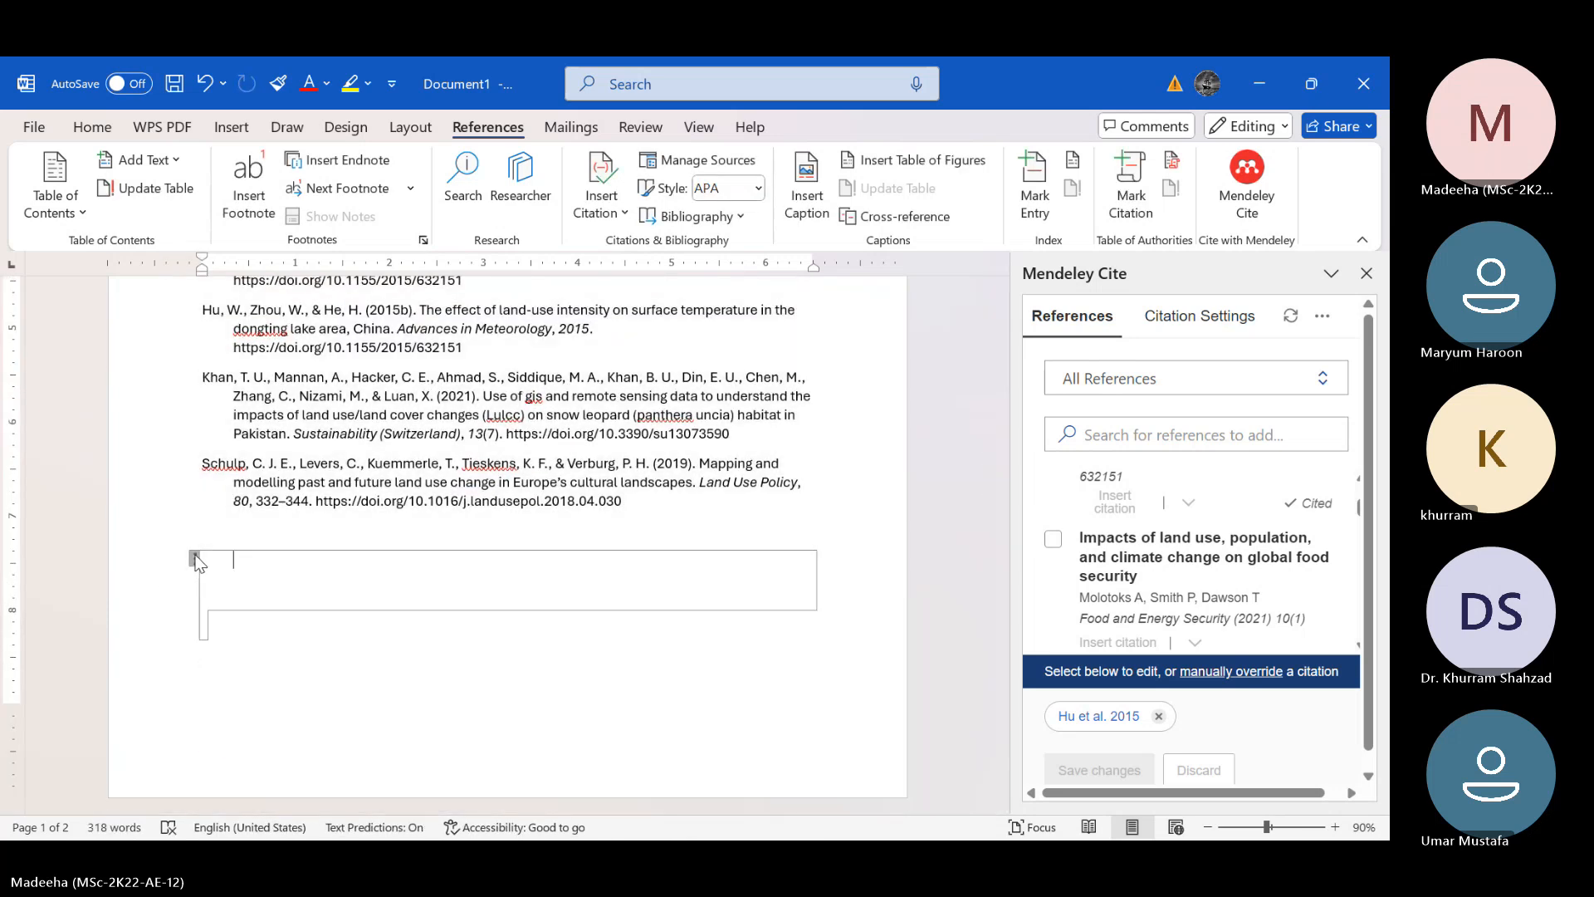
left_click(196, 560)
key("BackSpace")
scroll(196, 552, "up", 3)
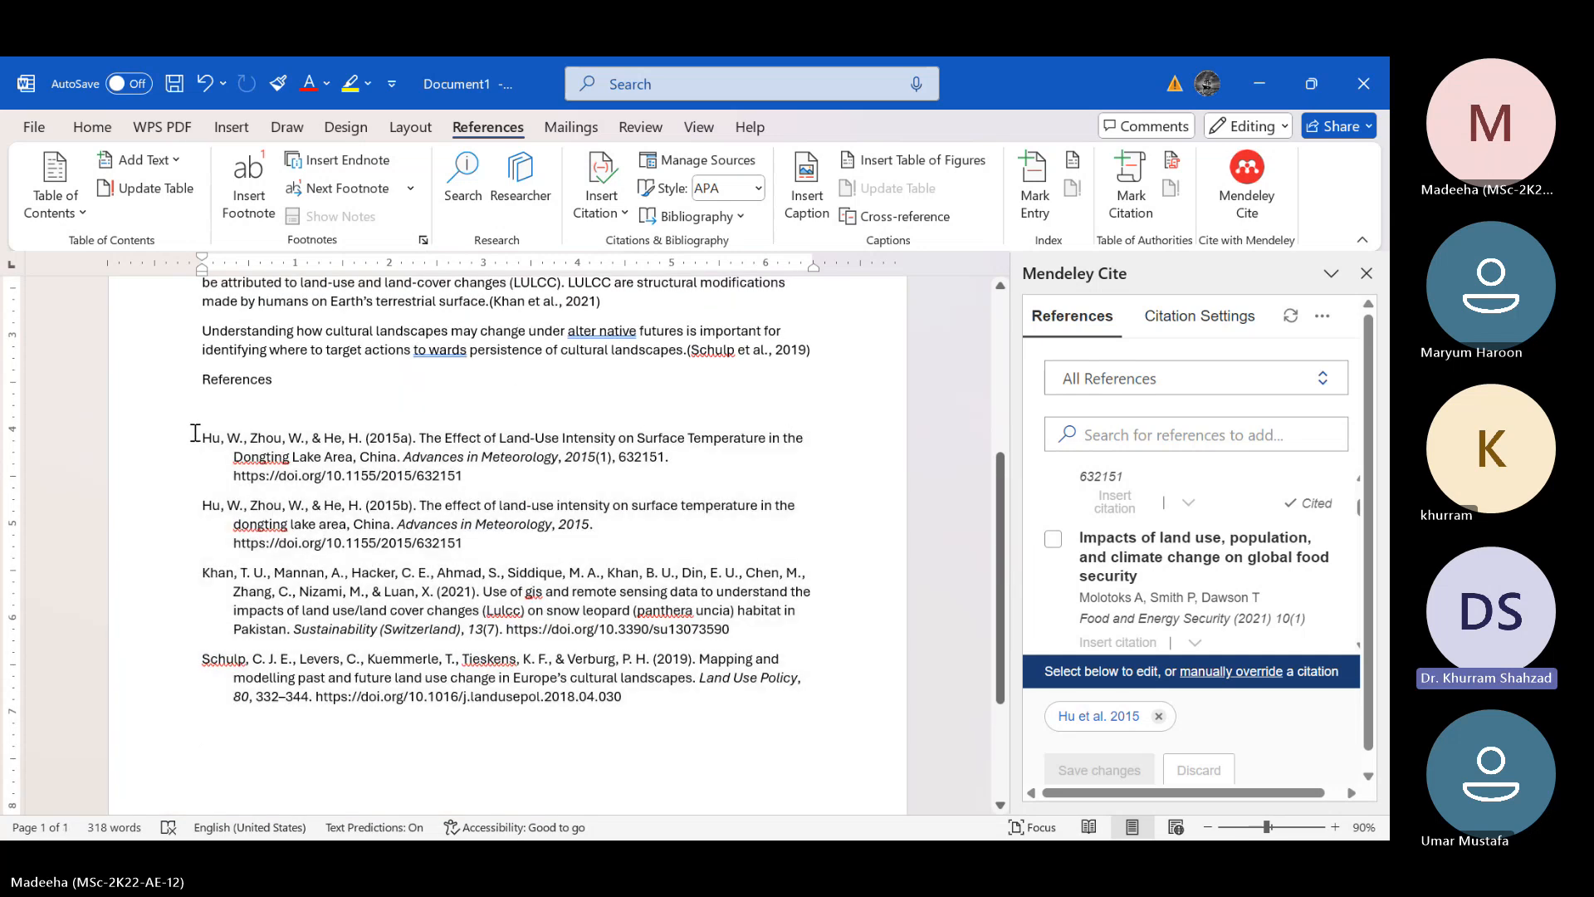
Delete the whole remaining bibliography block under the References heading
mouse_move(200, 437)
left_mouse_down()
mouse_move(267, 441)
mouse_move(617, 662)
left_mouse_up()
left_click(574, 631)
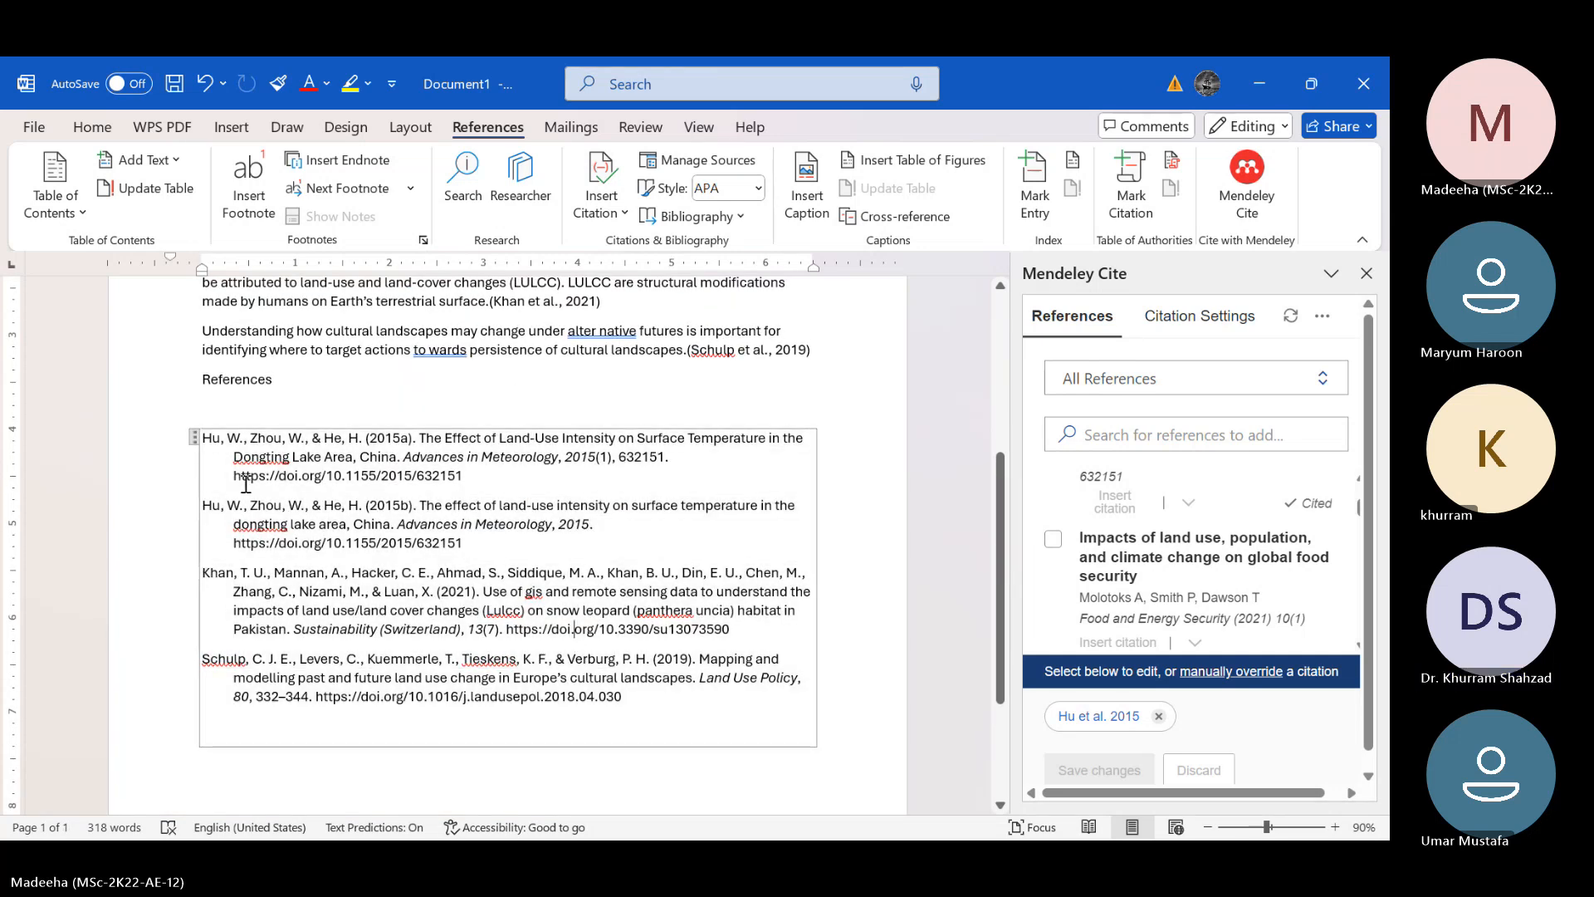
left_click(196, 441)
key("BackSpace")
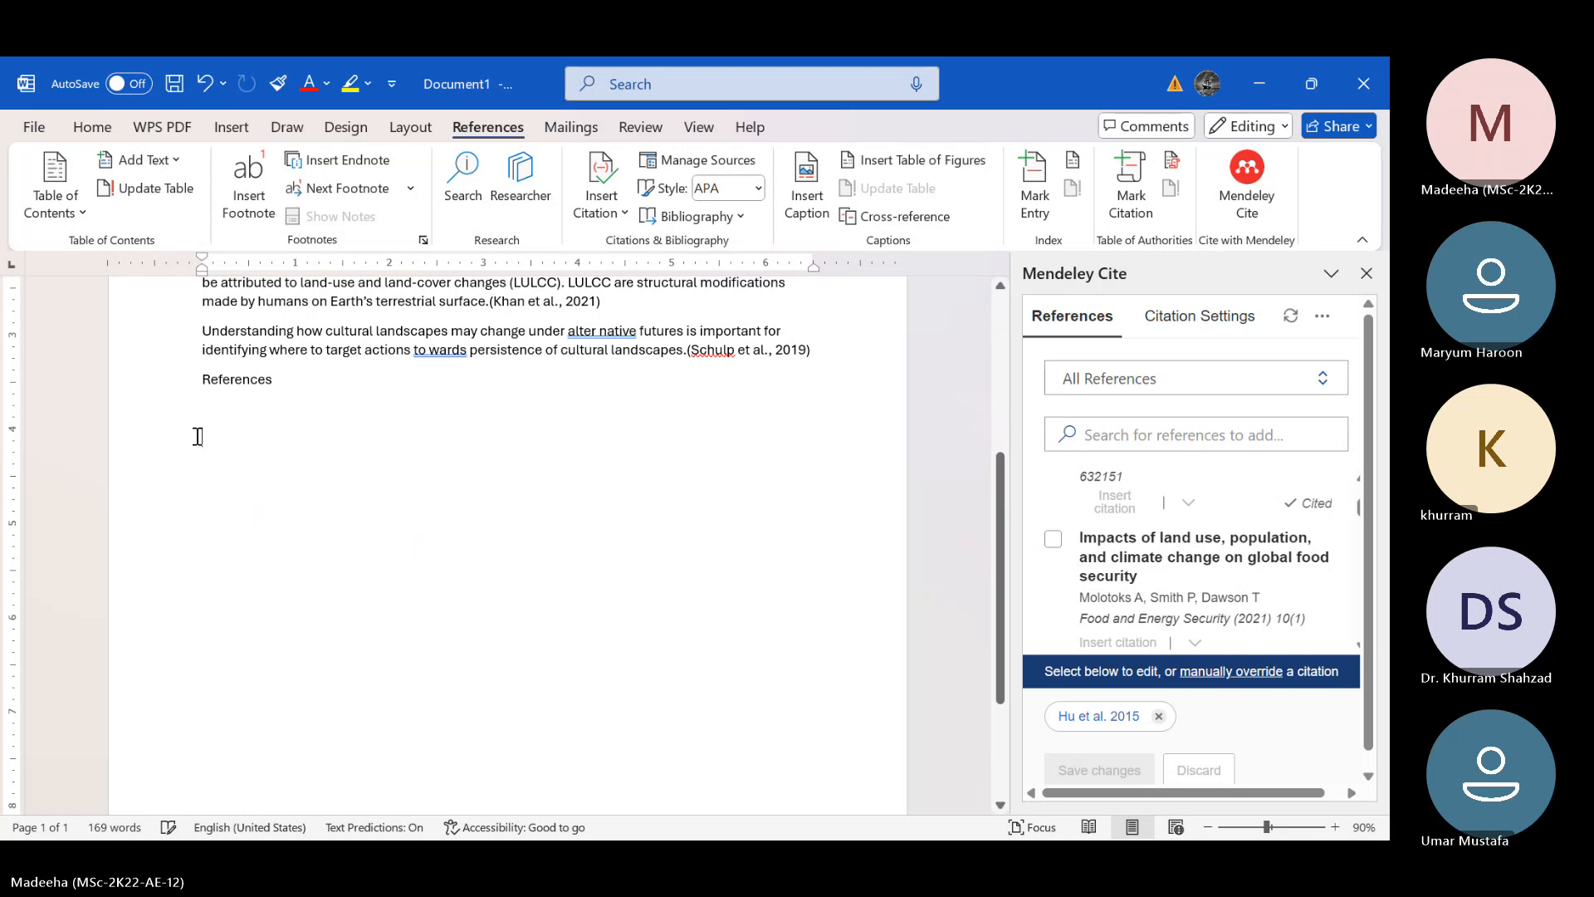
Insert a new Mendeley bibliography below the References heading and review it against the in-text citations
scroll(595, 486, "up", 3)
scroll(594, 486, "up", 1)
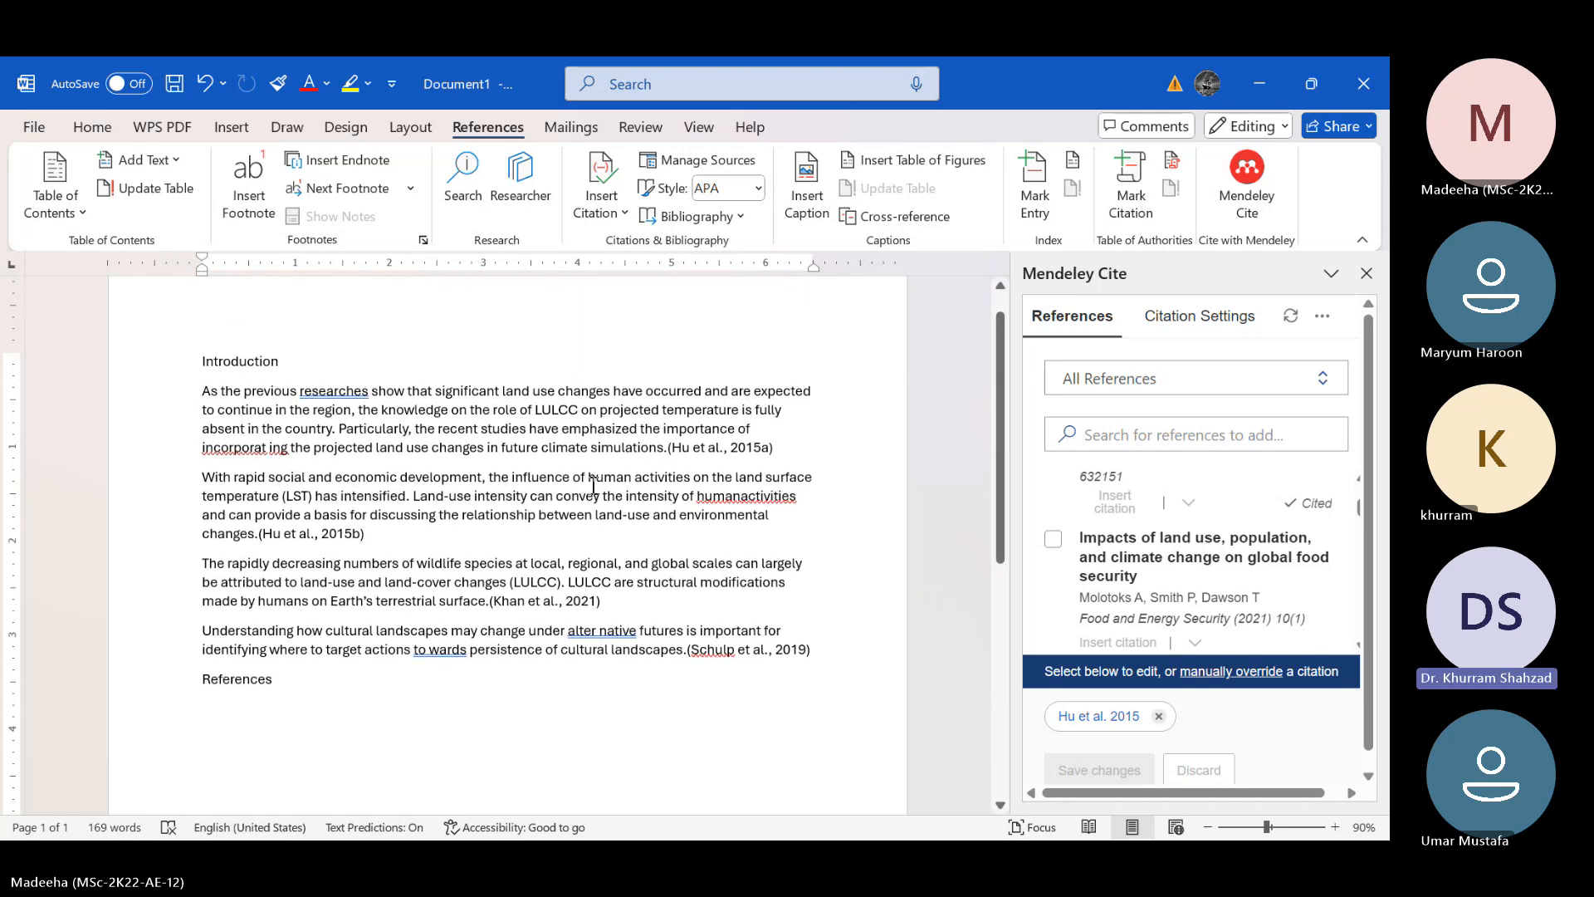
scroll(593, 486, "down", 1)
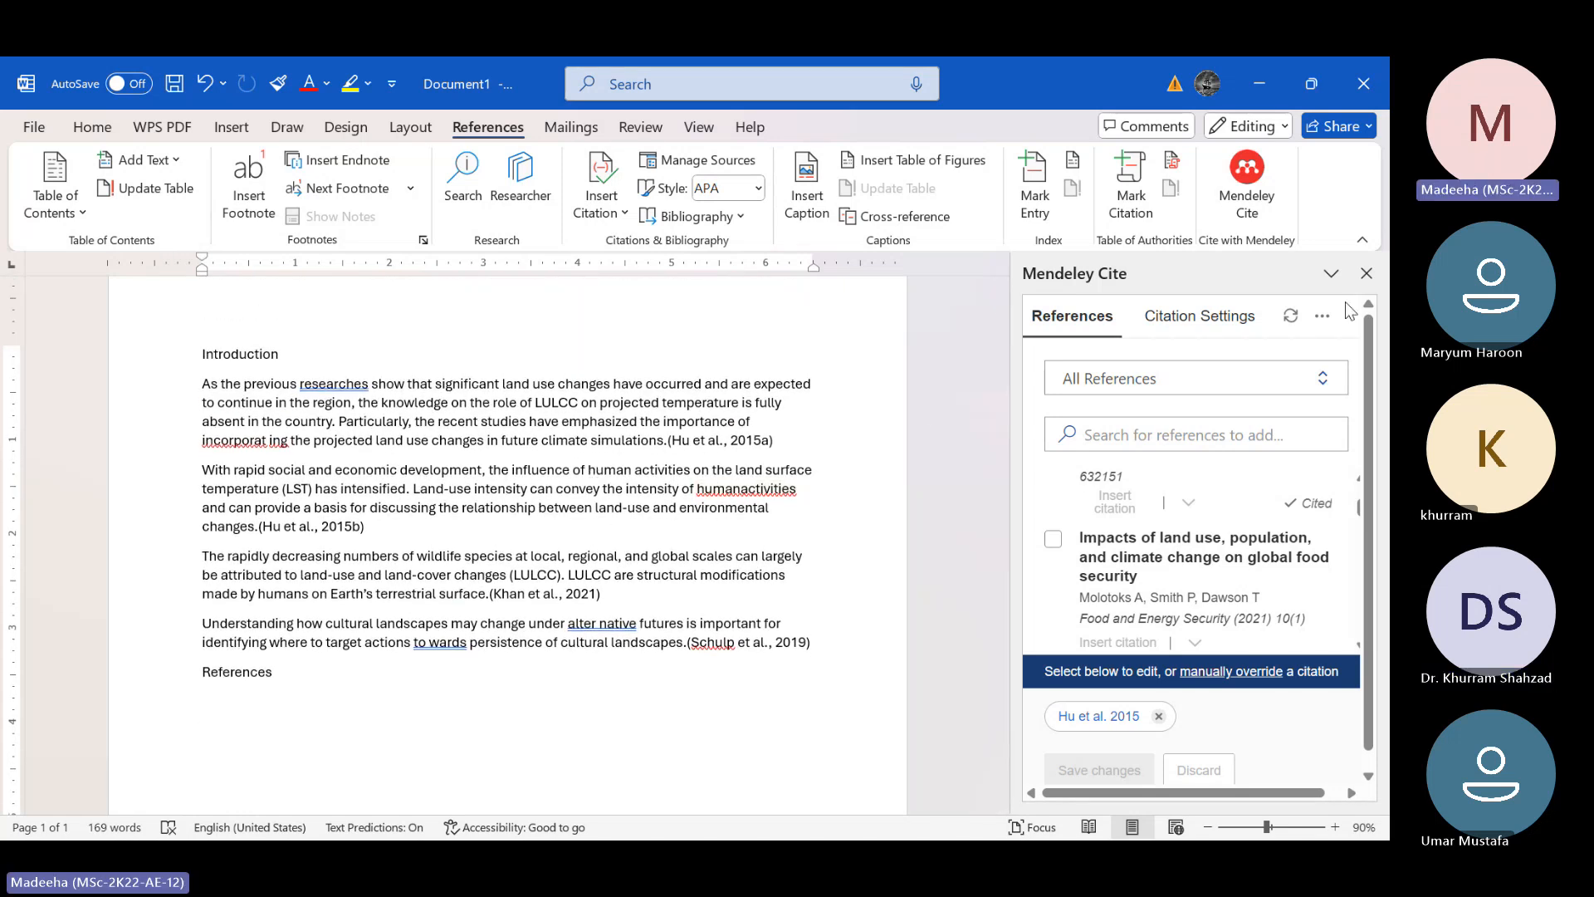
left_click(1322, 316)
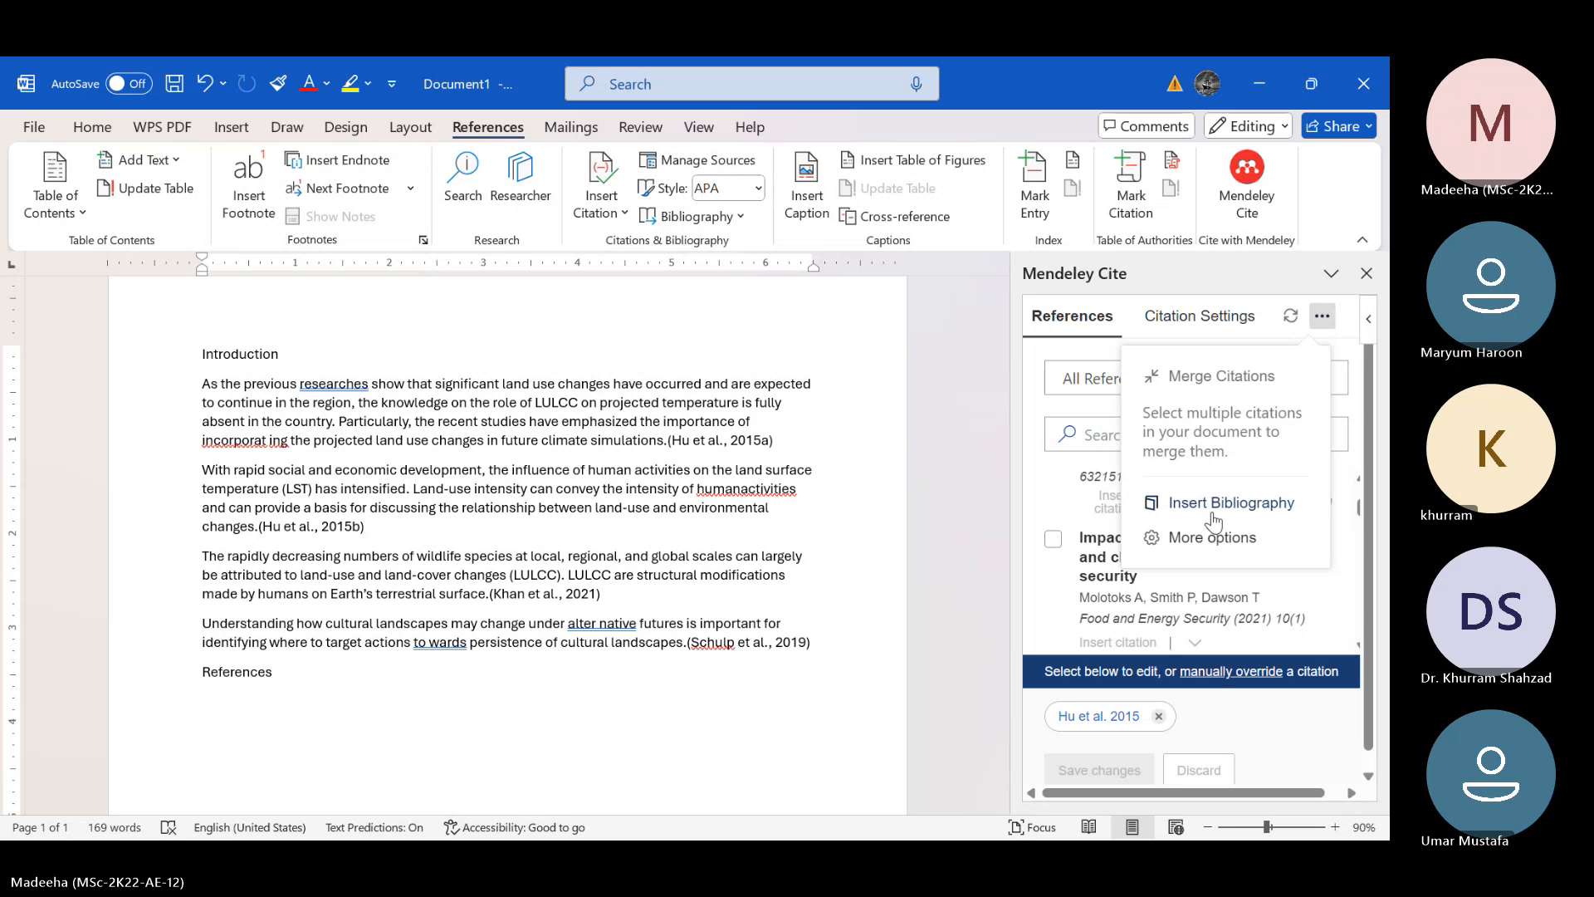
left_click(1214, 517)
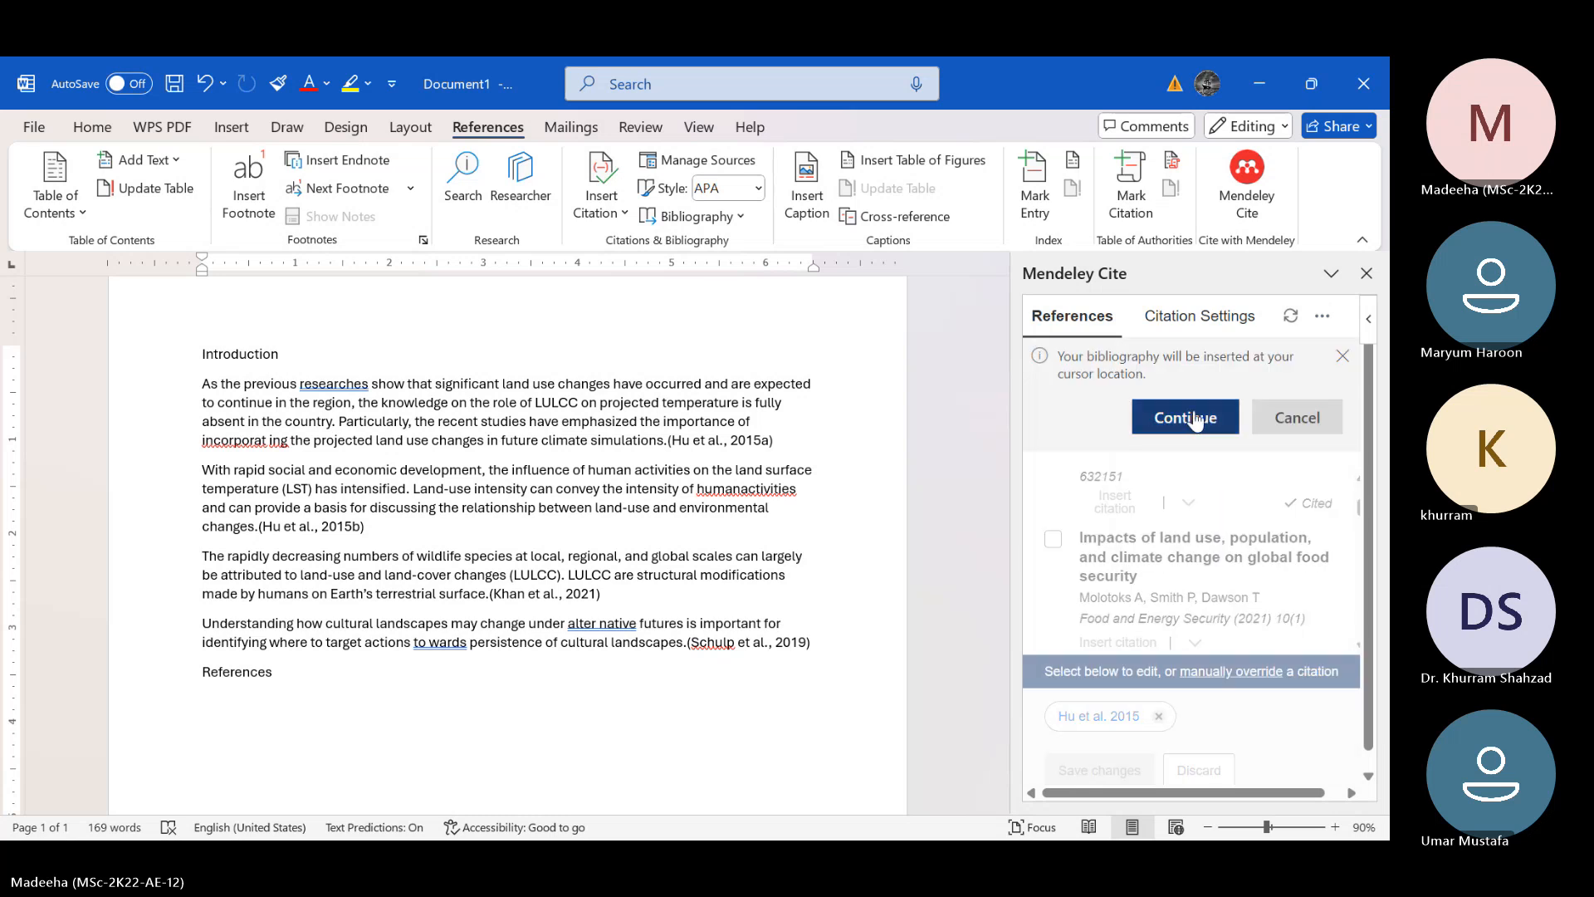
left_click(1194, 418)
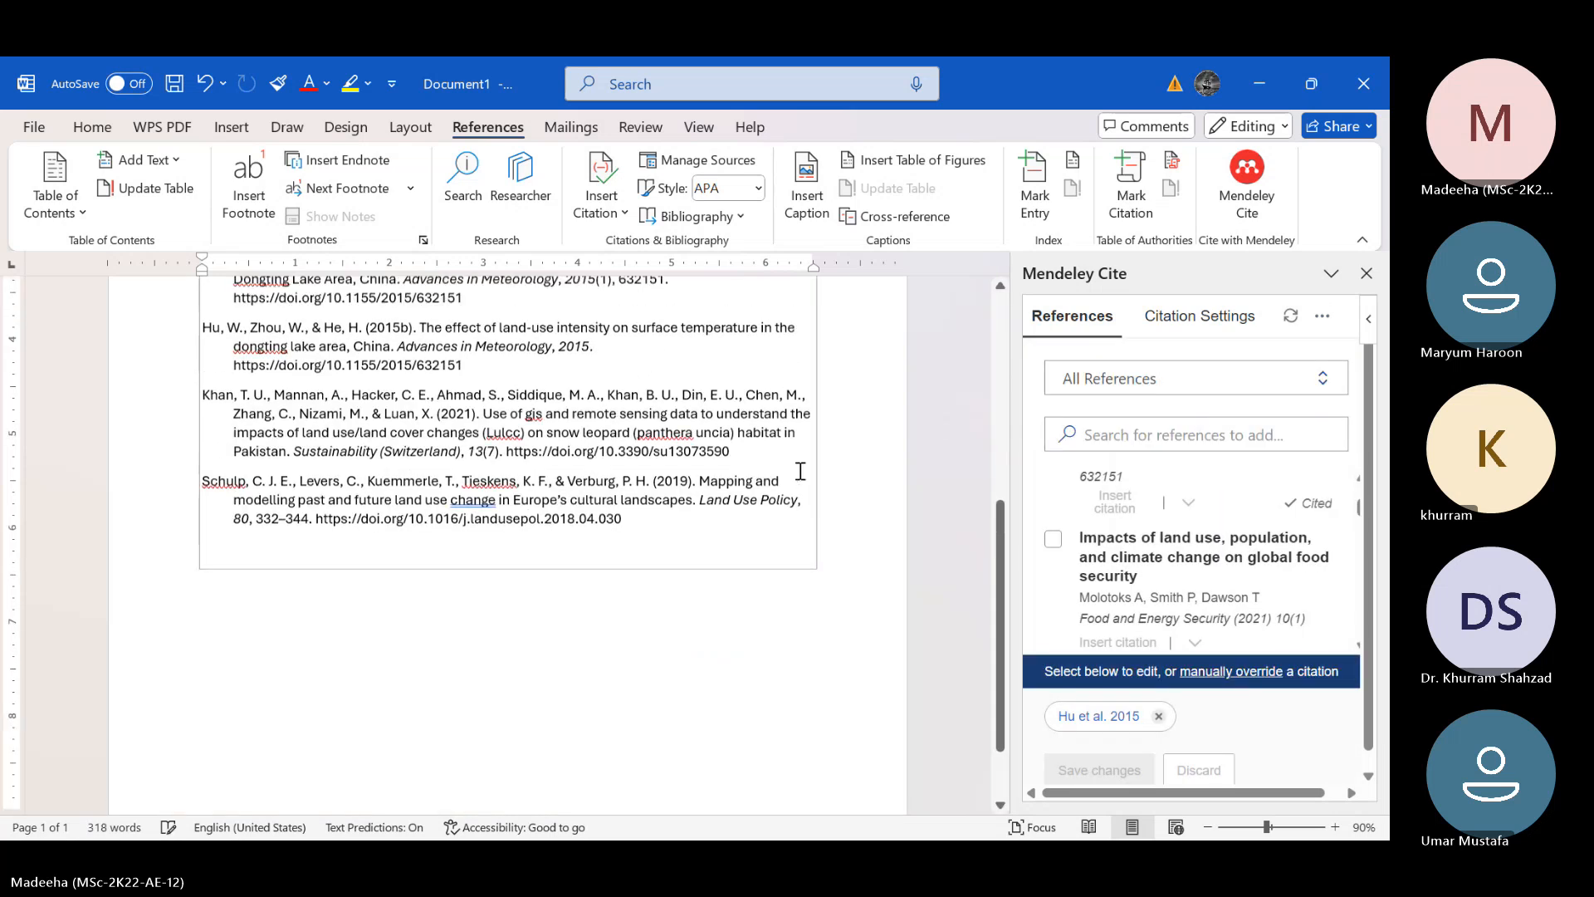
scroll(799, 472, "up", 3)
scroll(820, 628, "down", 1)
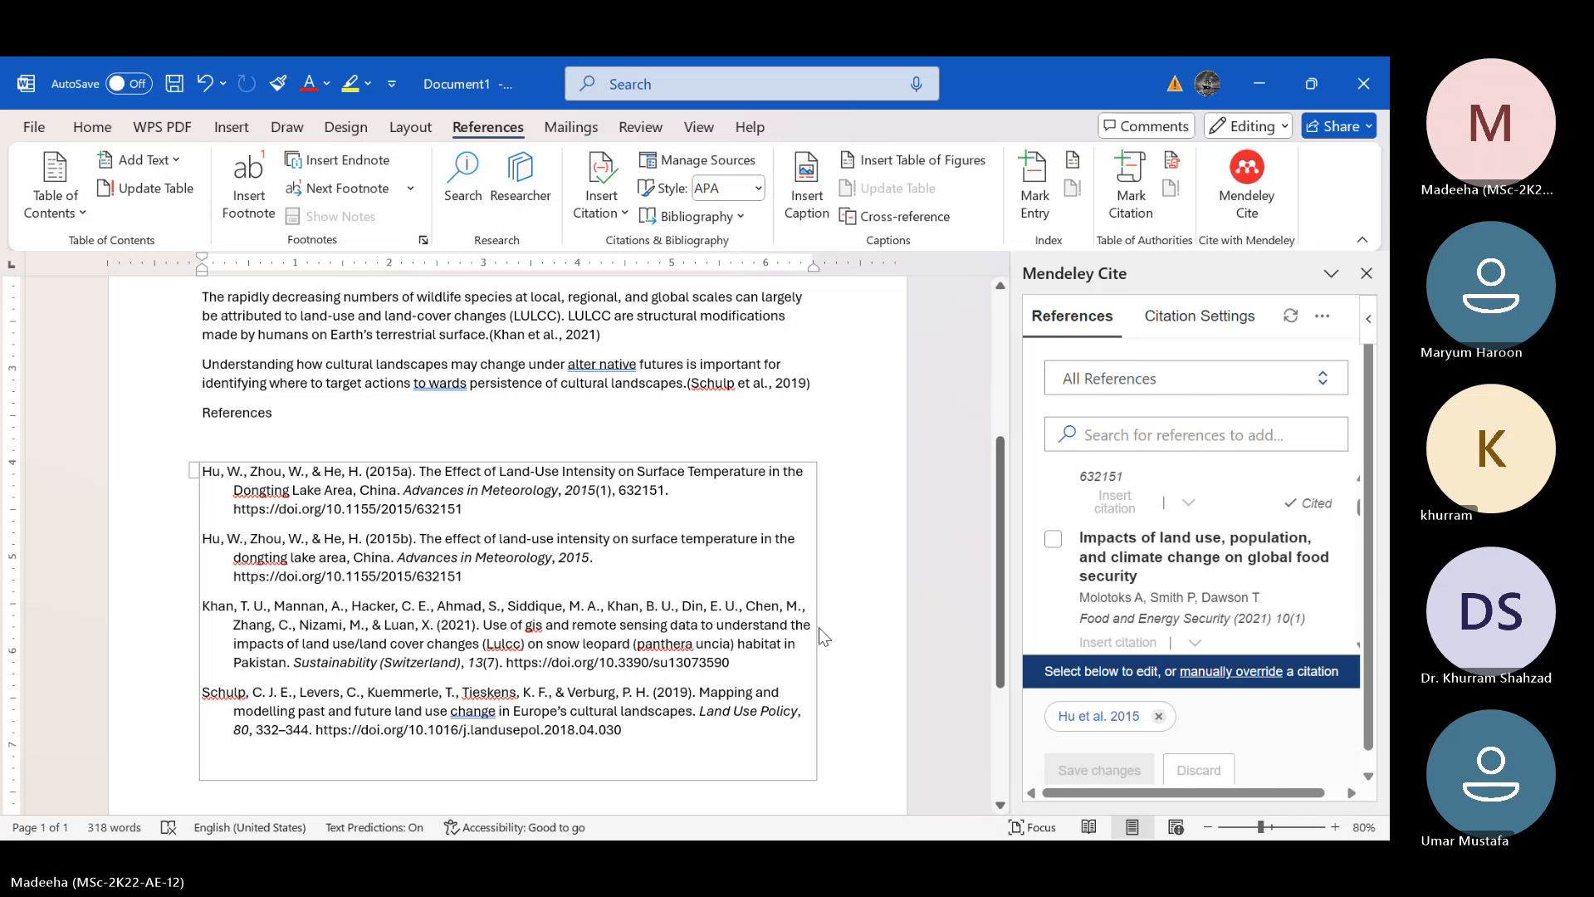
scroll(820, 628, "up", 1)
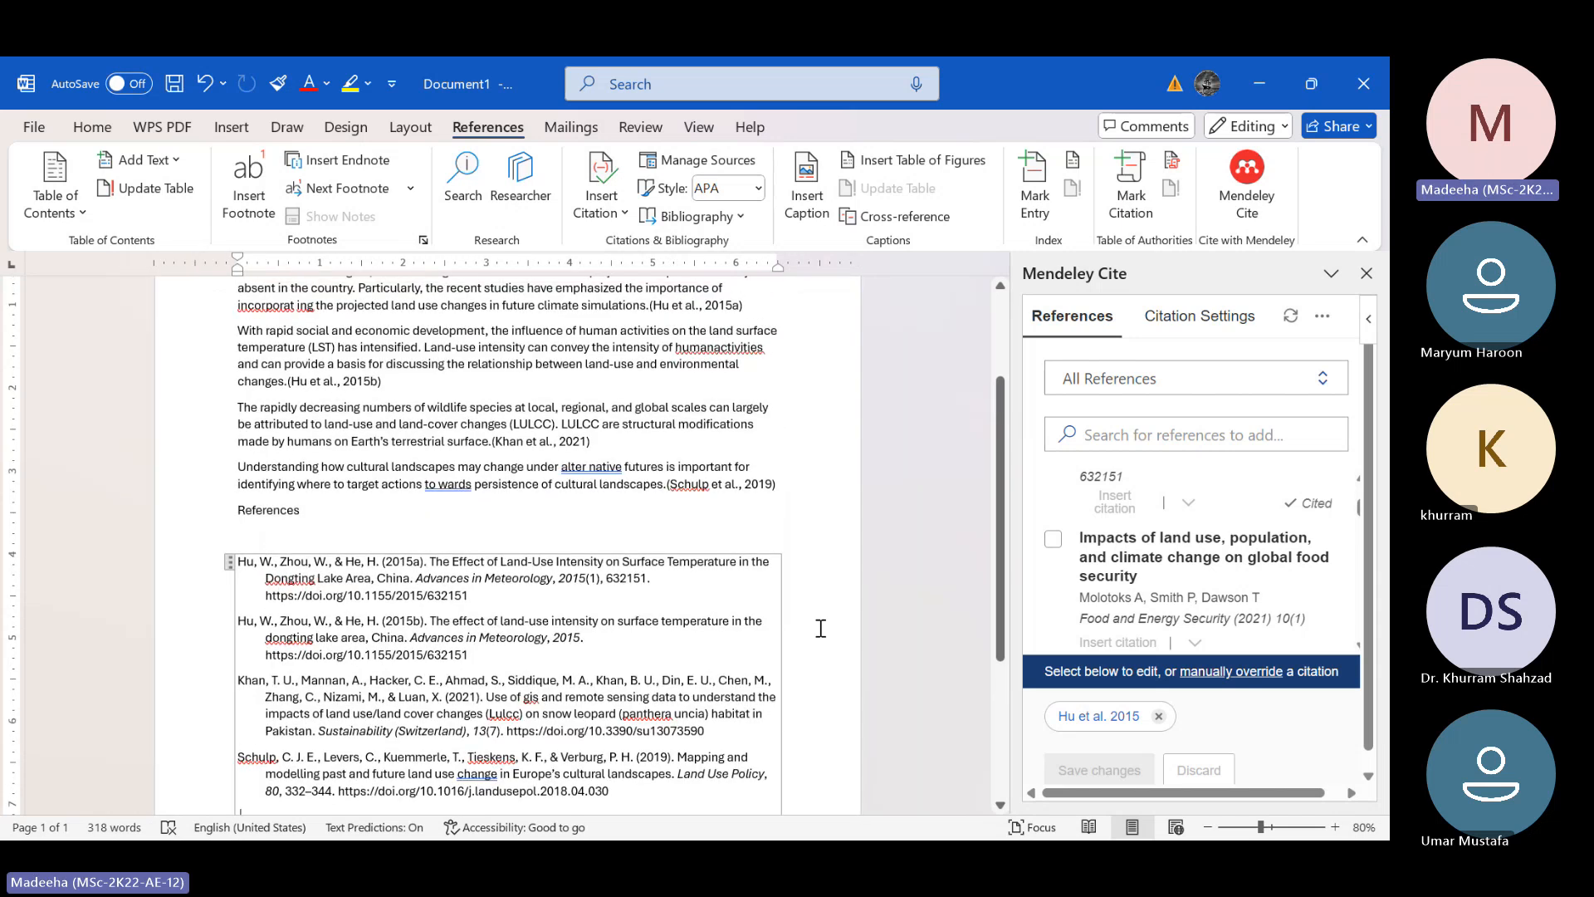
scroll(820, 629, "down", 2)
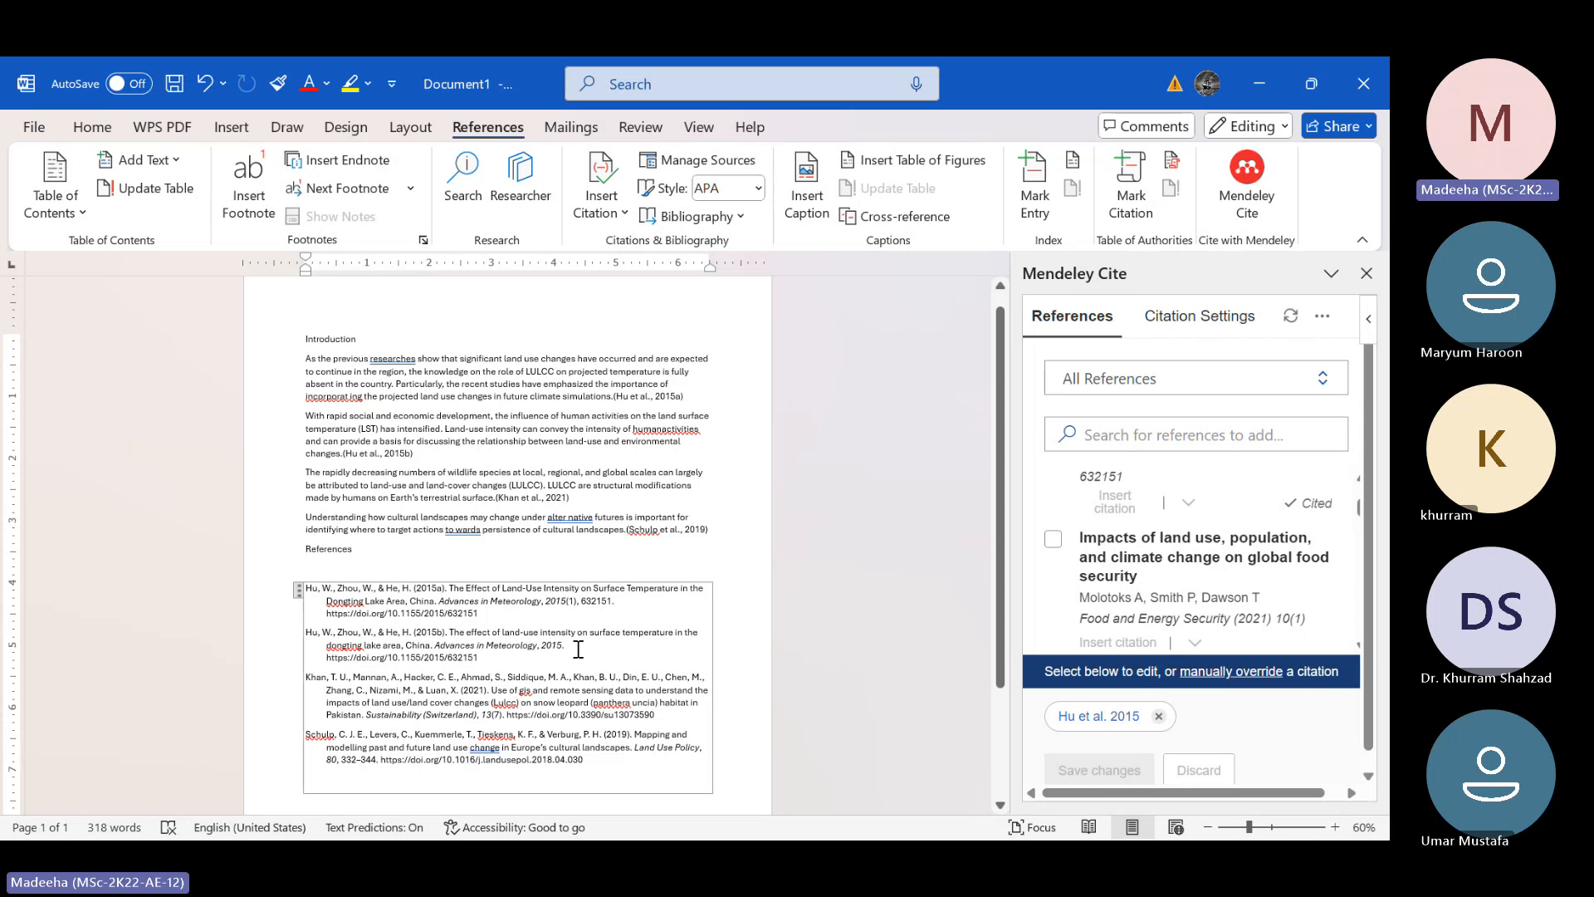
Change the document's Mendeley citation style to Vancouver
left_click(1202, 324)
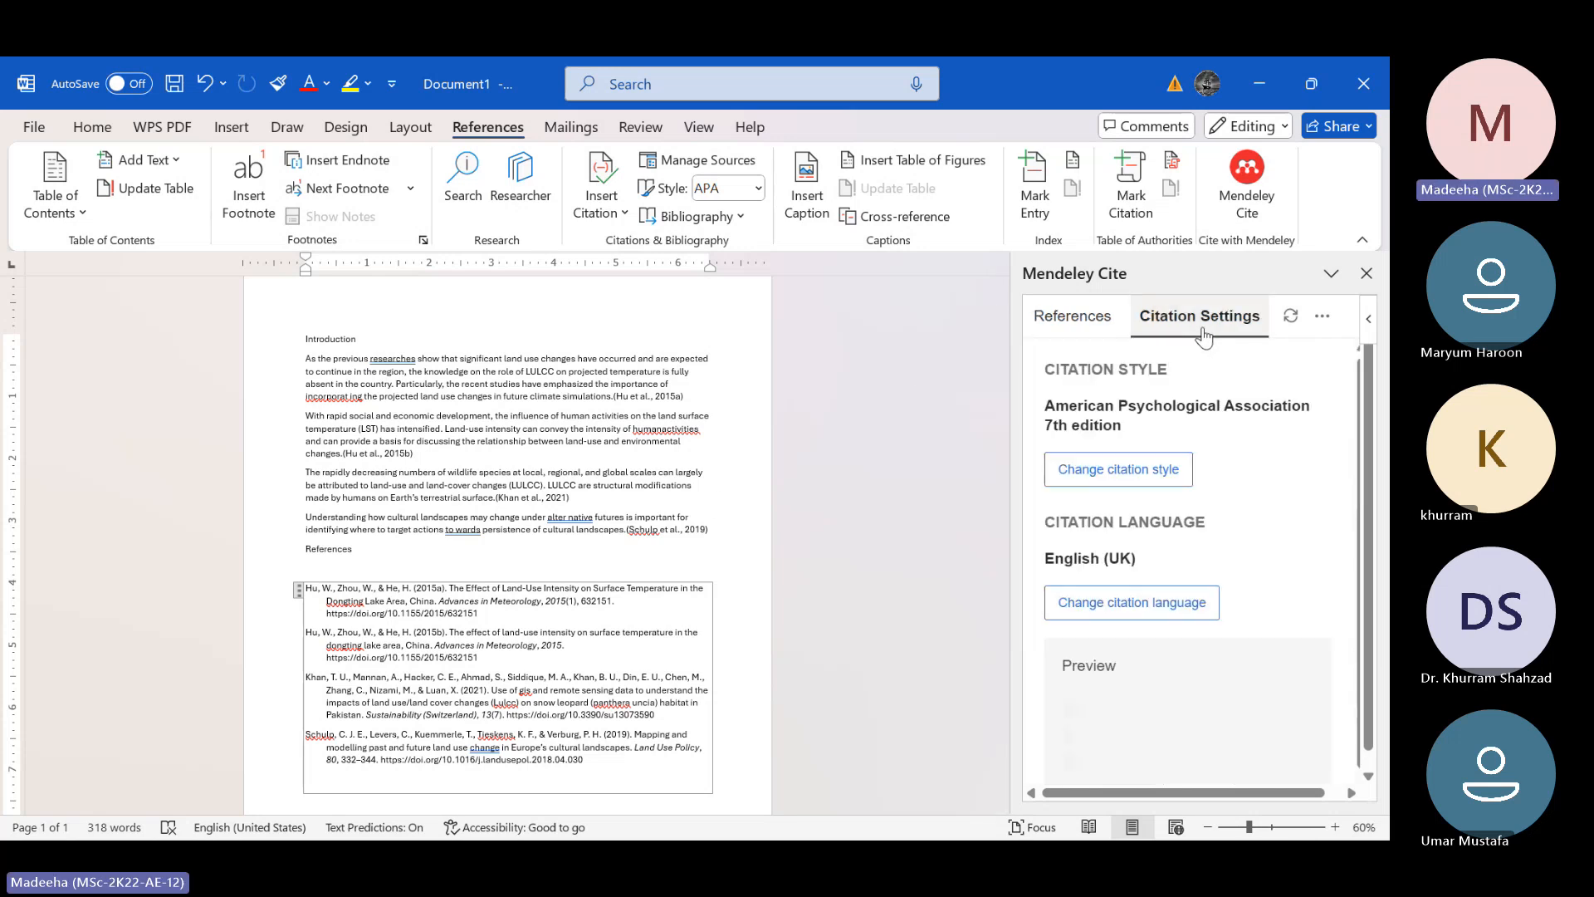
left_click(1129, 471)
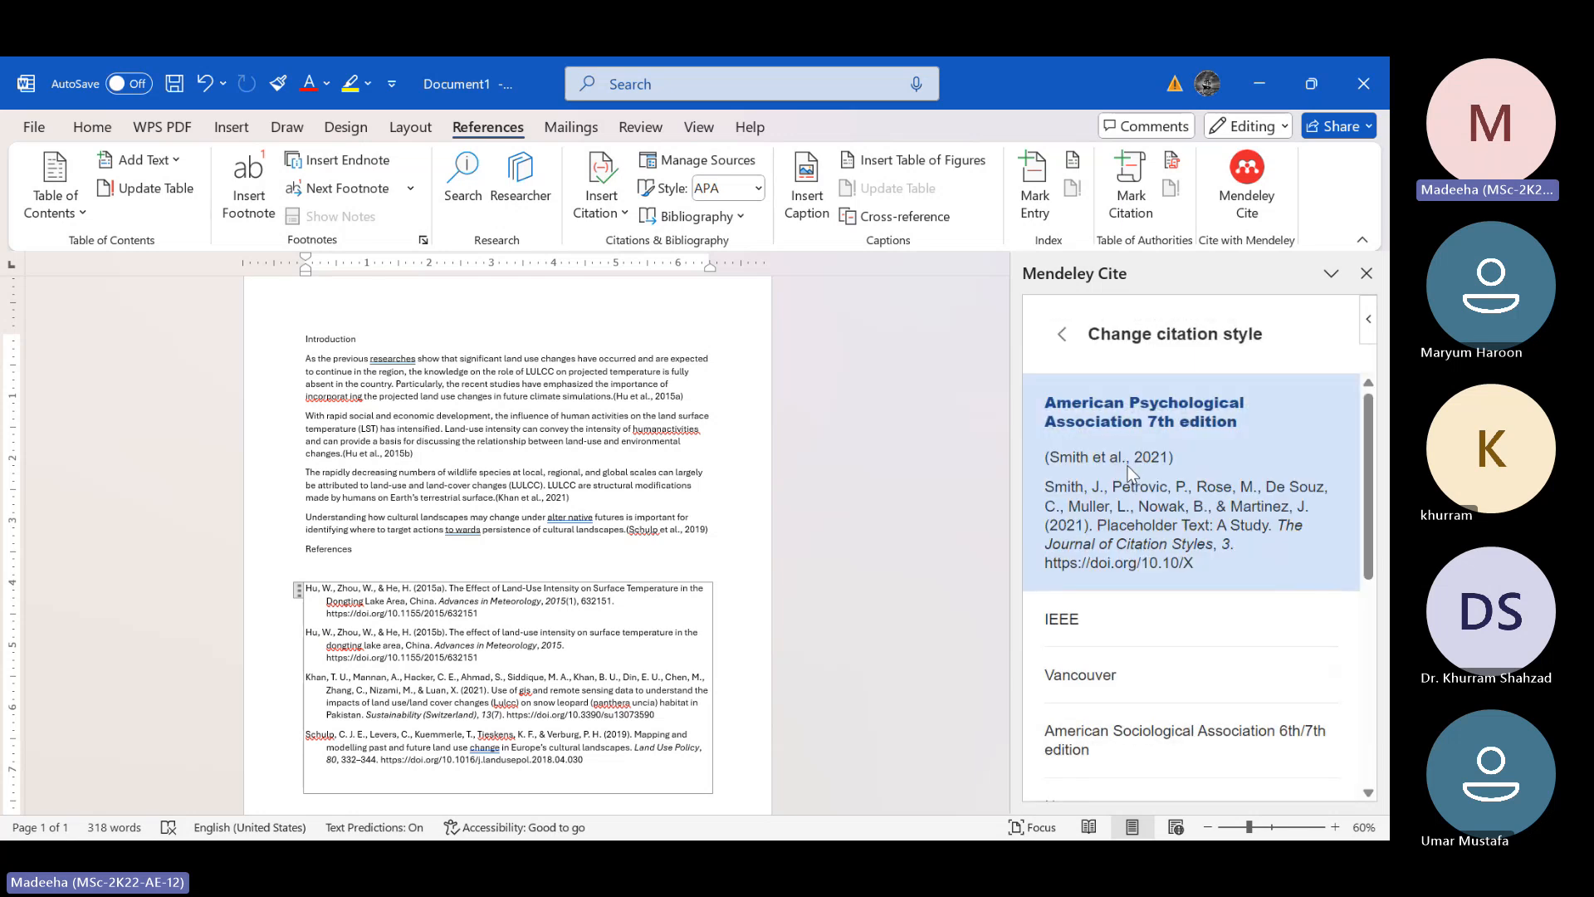
scroll(1132, 571, "down", 3)
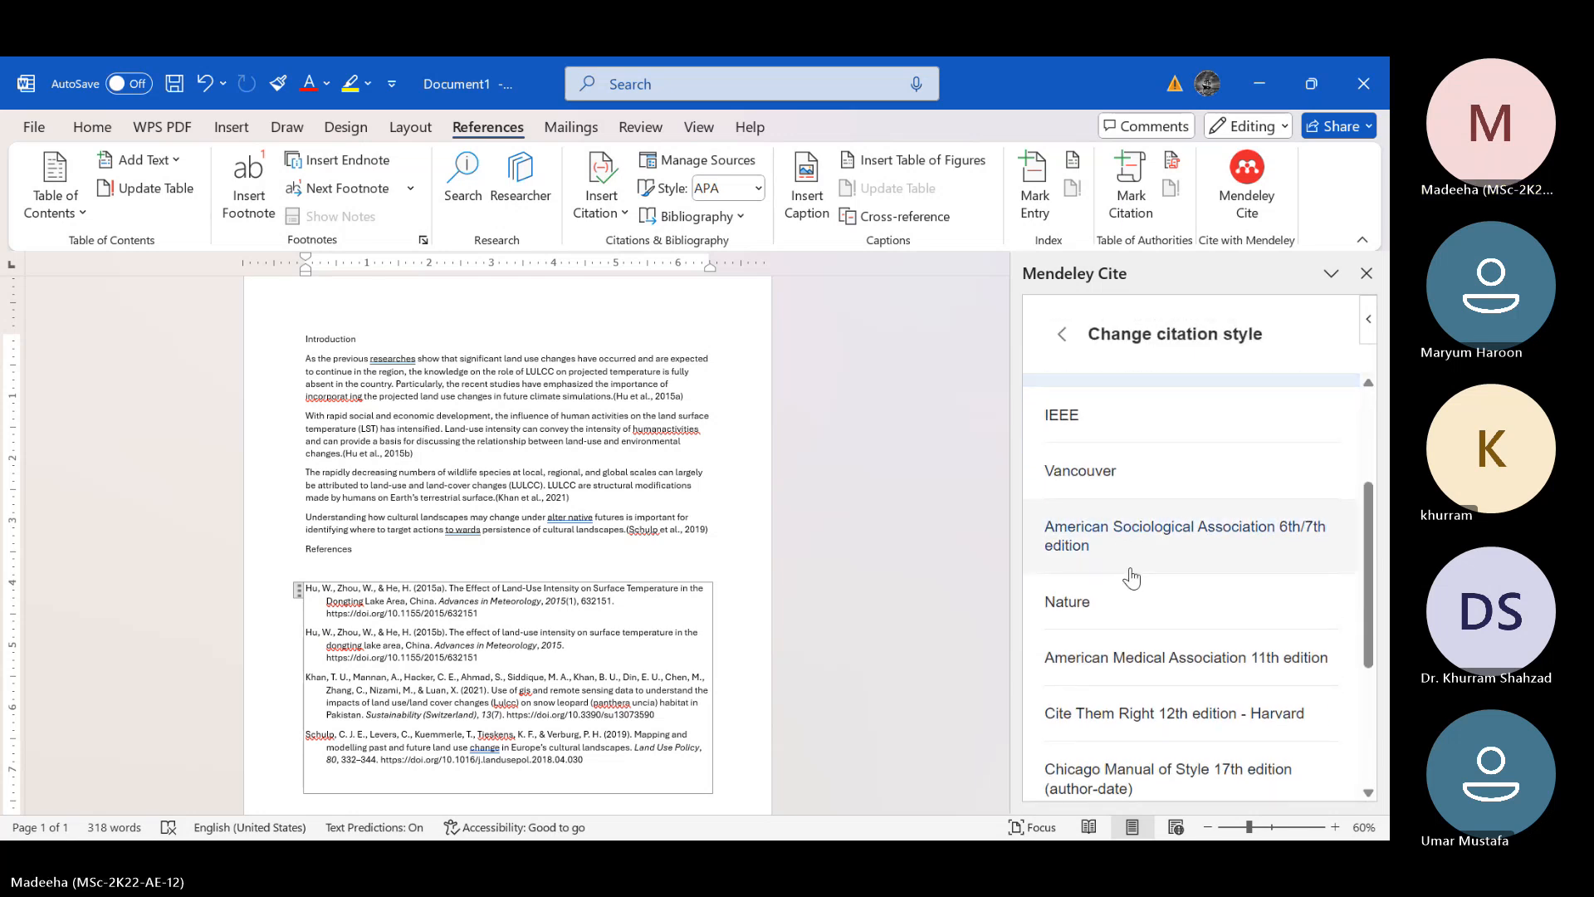
left_click(1144, 490)
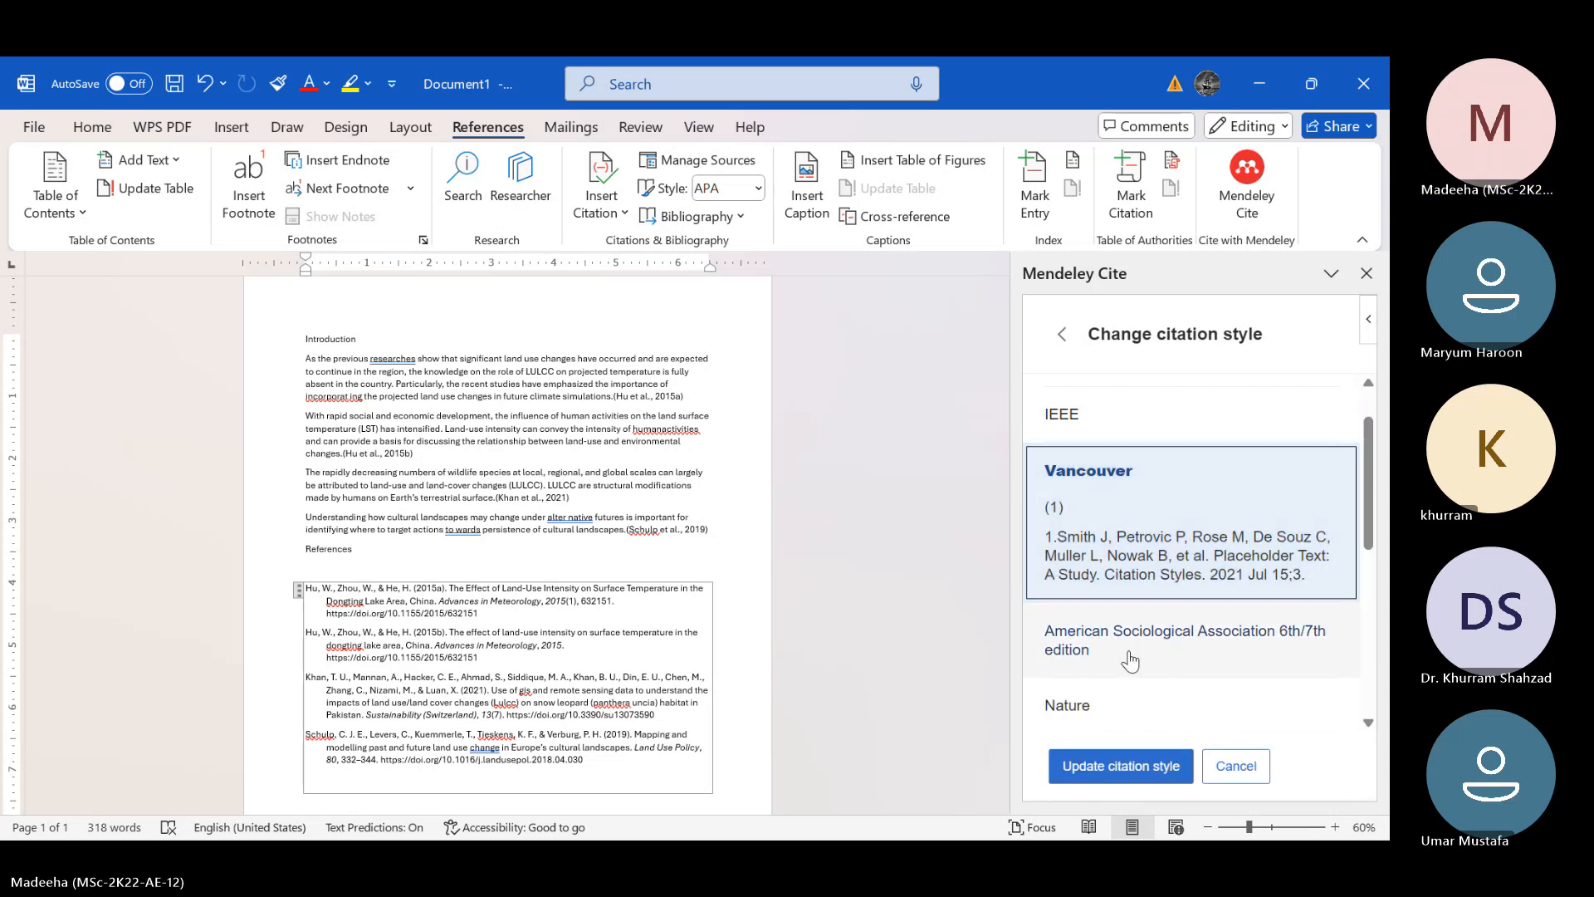
left_click(1121, 764)
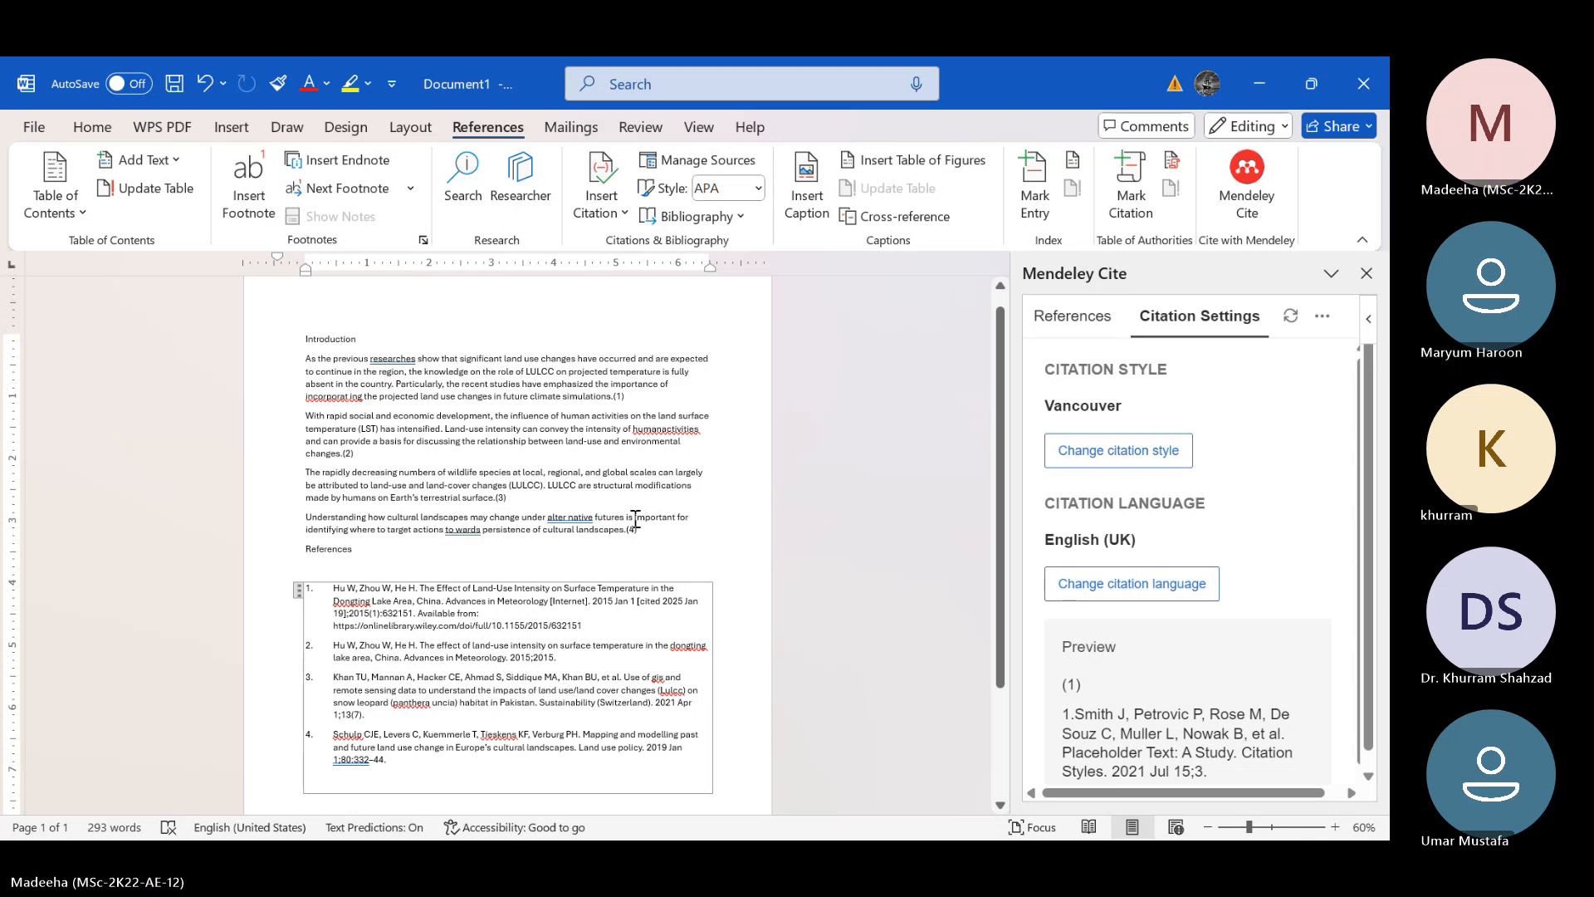
left_click(838, 517)
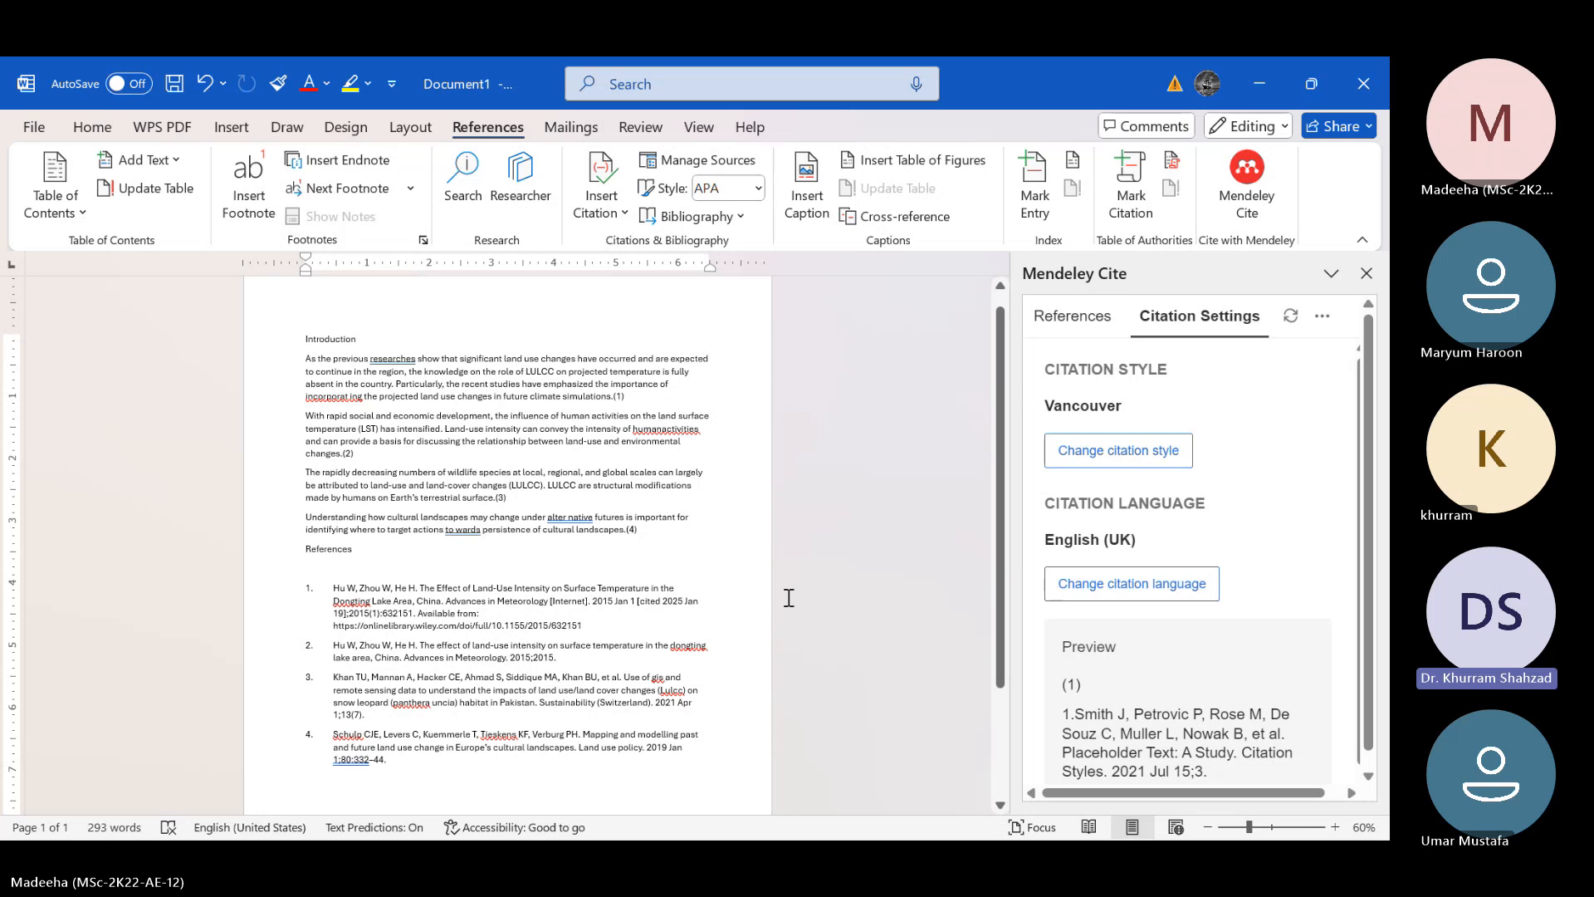
left_click(920, 814)
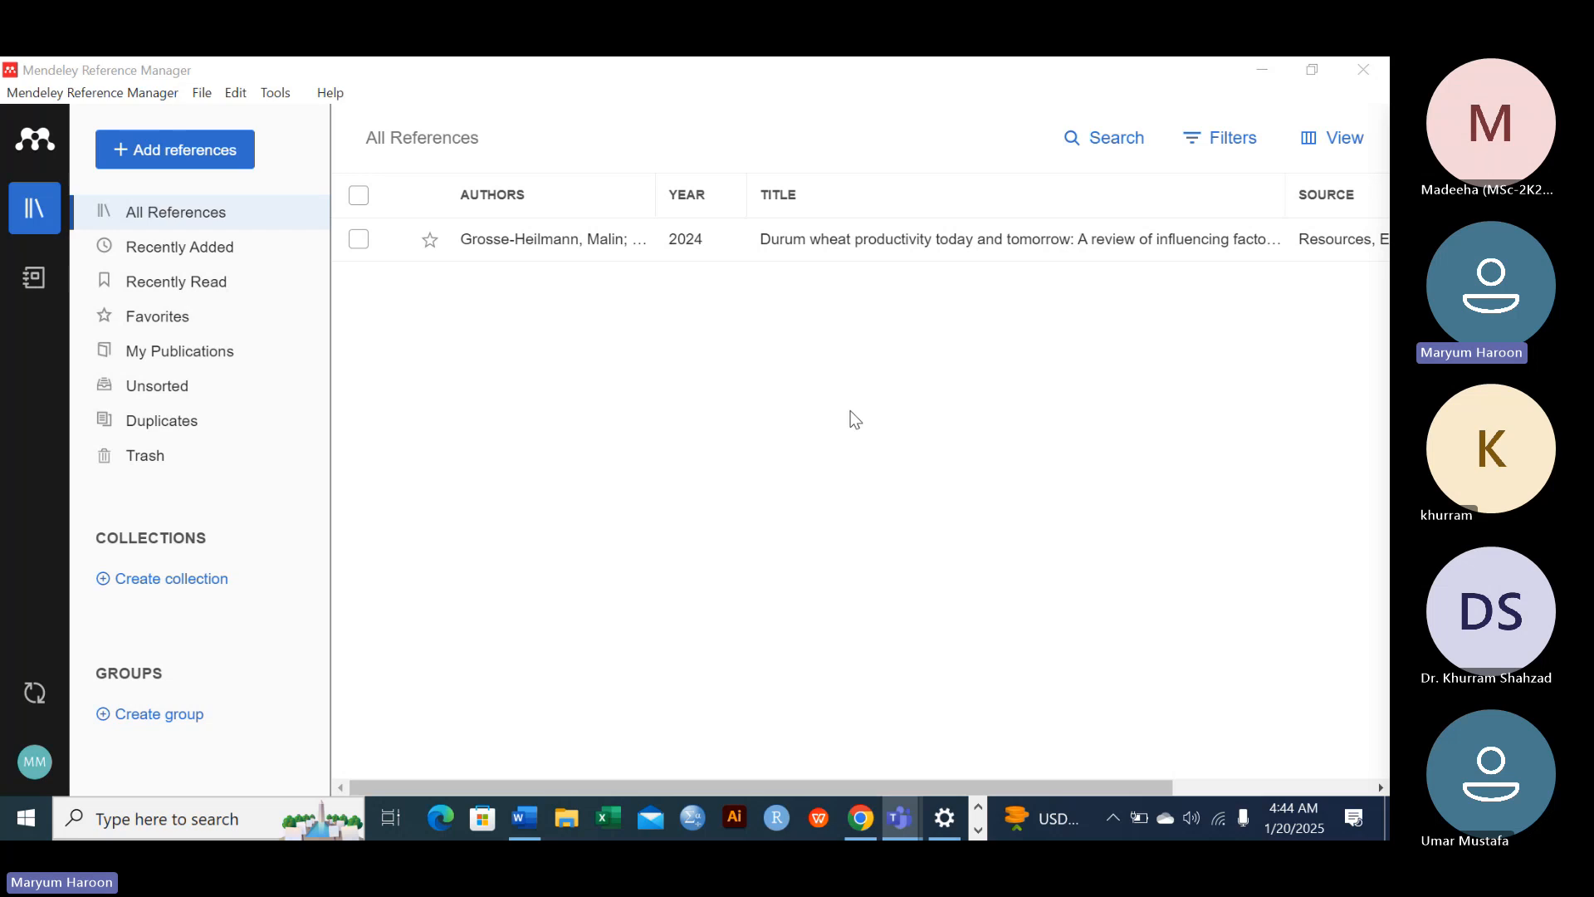
Import the PDF 2_Climate_Change_Implications_for_Wheat_Crop from the Desktop into the reference library
left_click(196, 160)
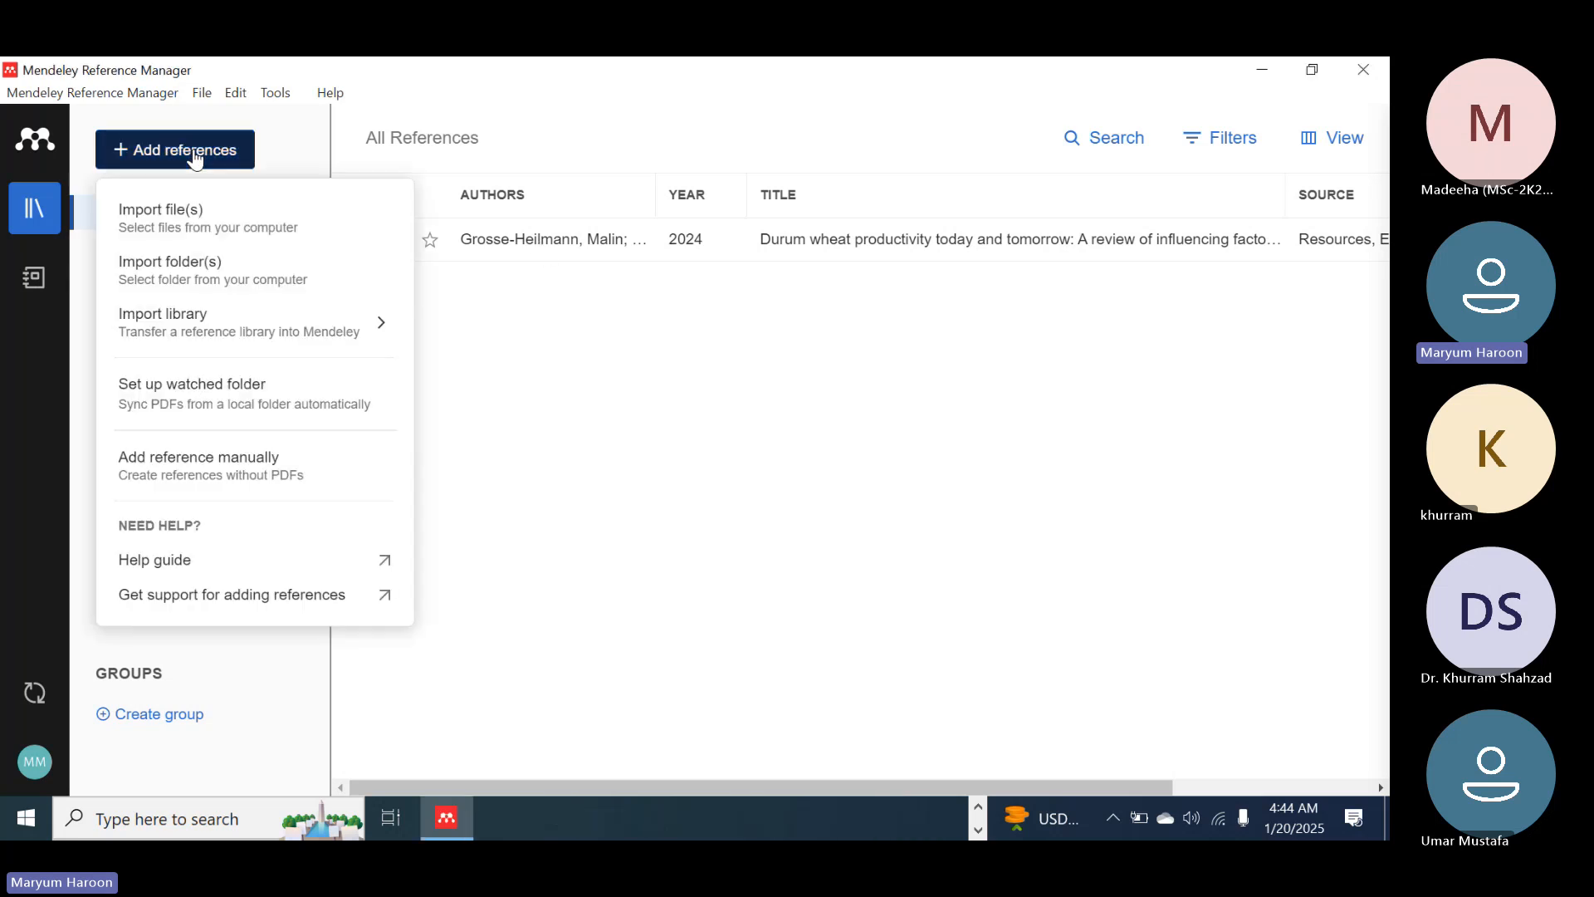
left_click(197, 213)
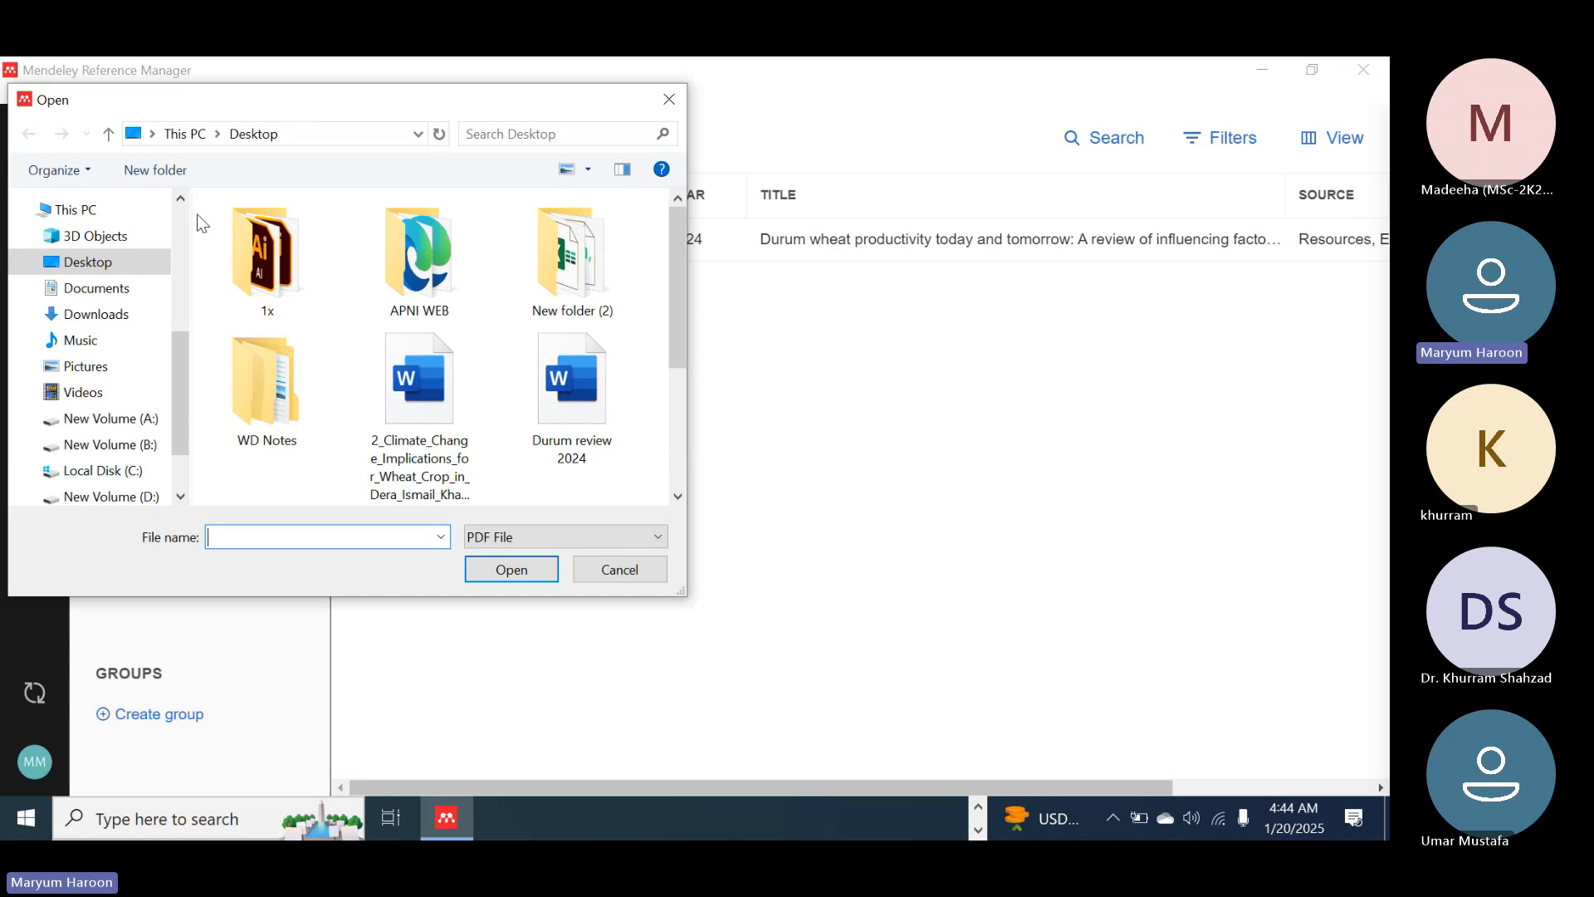
left_click(461, 417)
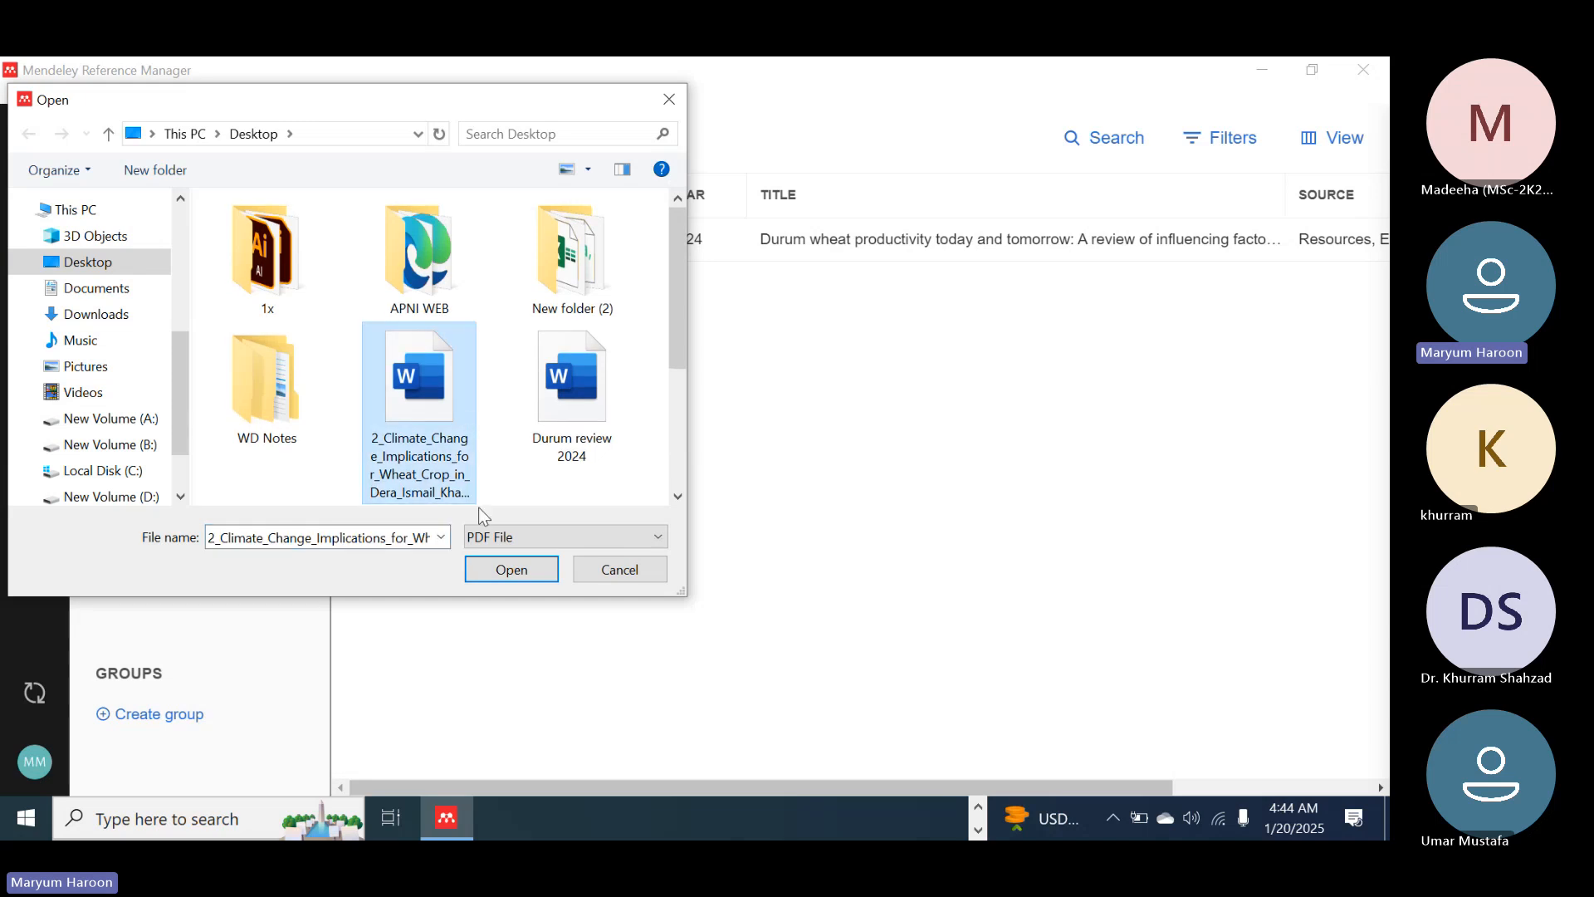
left_click(511, 570)
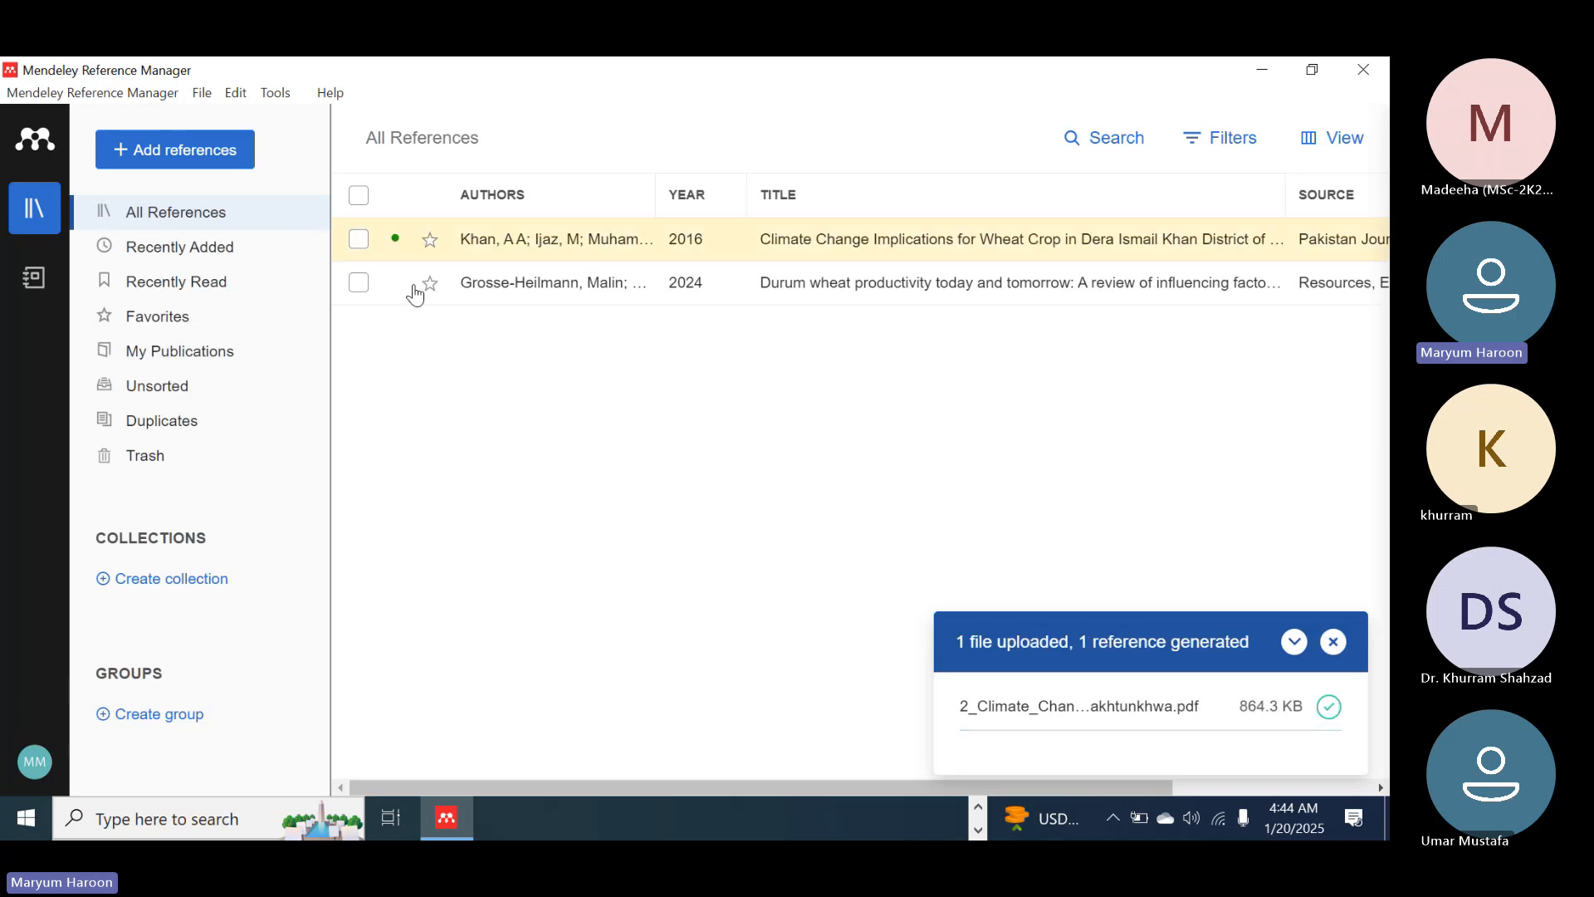
Mark the durum wheat productivity reference as a favorite, and open it to review its PDF and key information before closing it
left_click(423, 286)
double_click(546, 284)
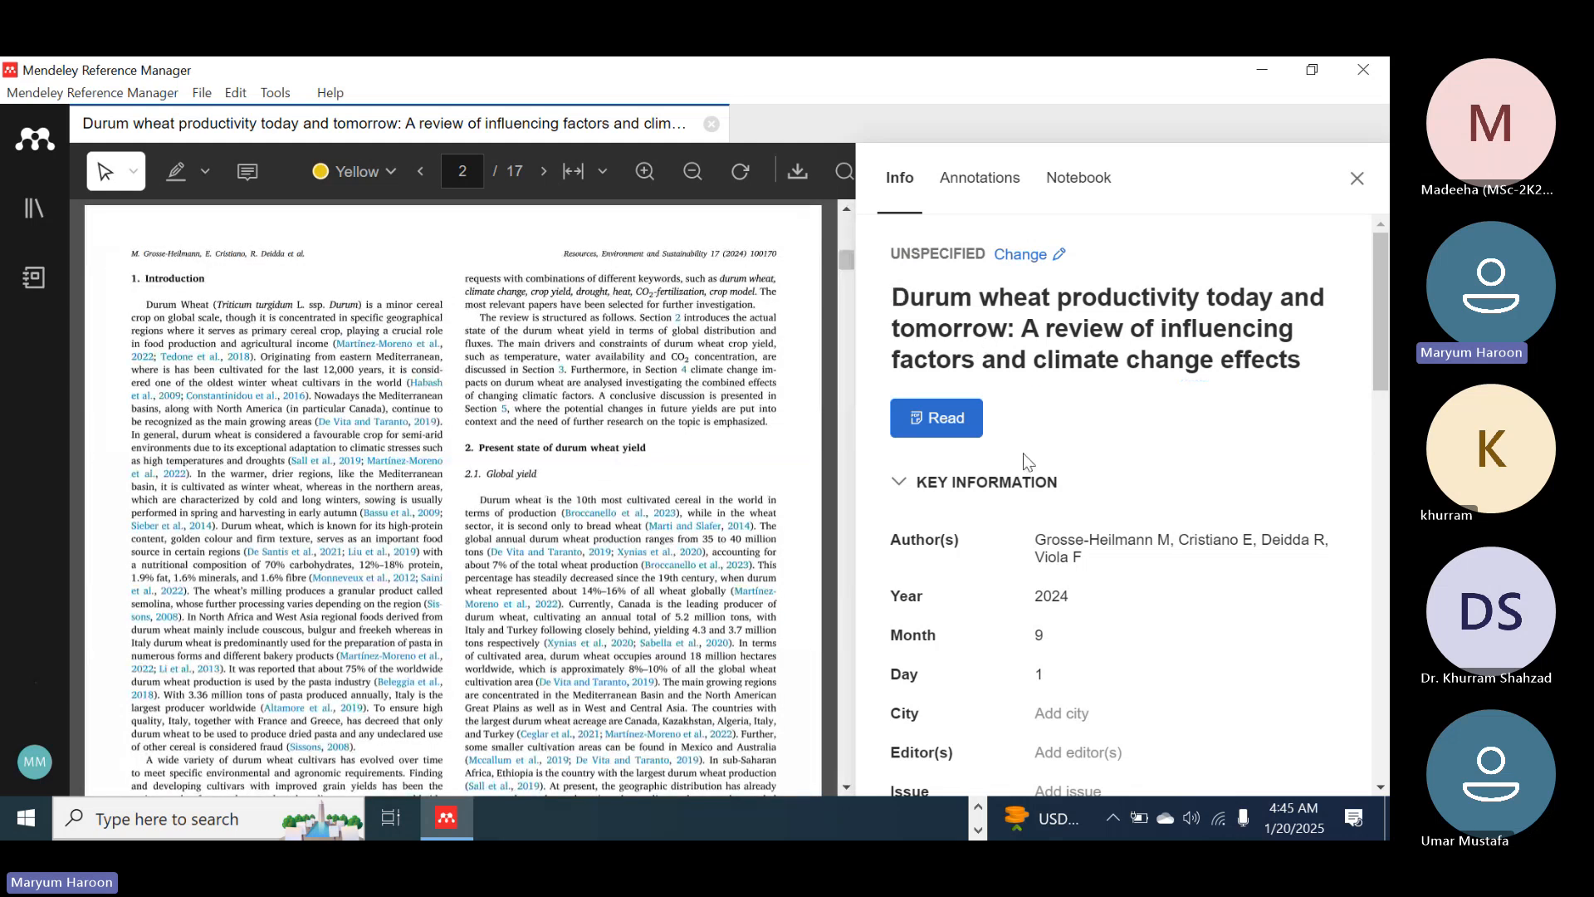
scroll(1023, 449, "down", 1)
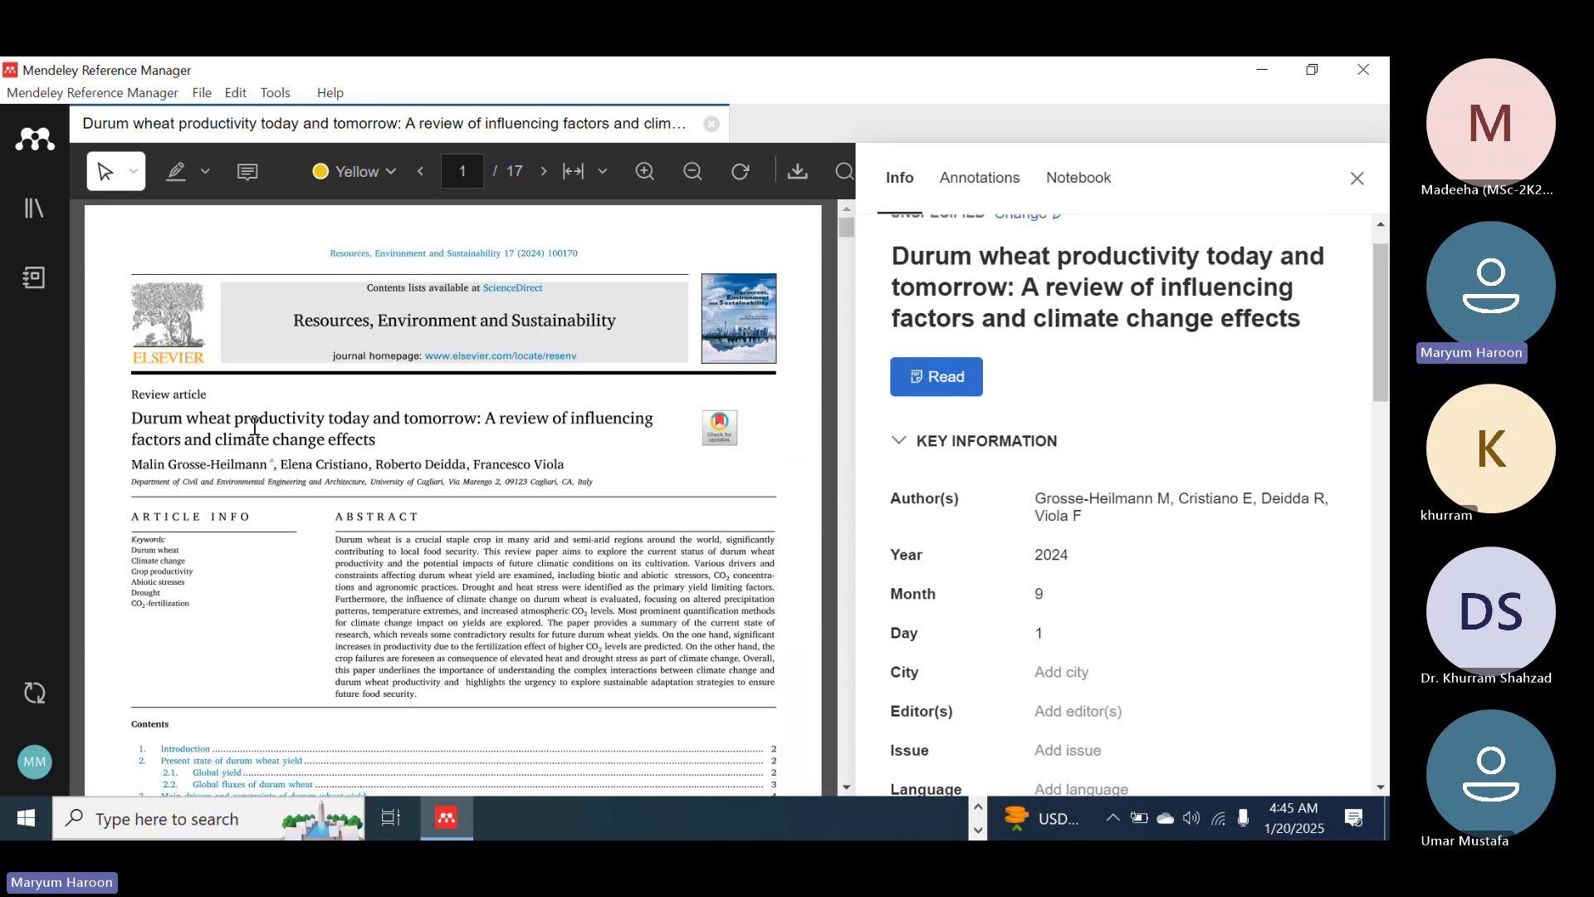
scroll(976, 490, "down", 1)
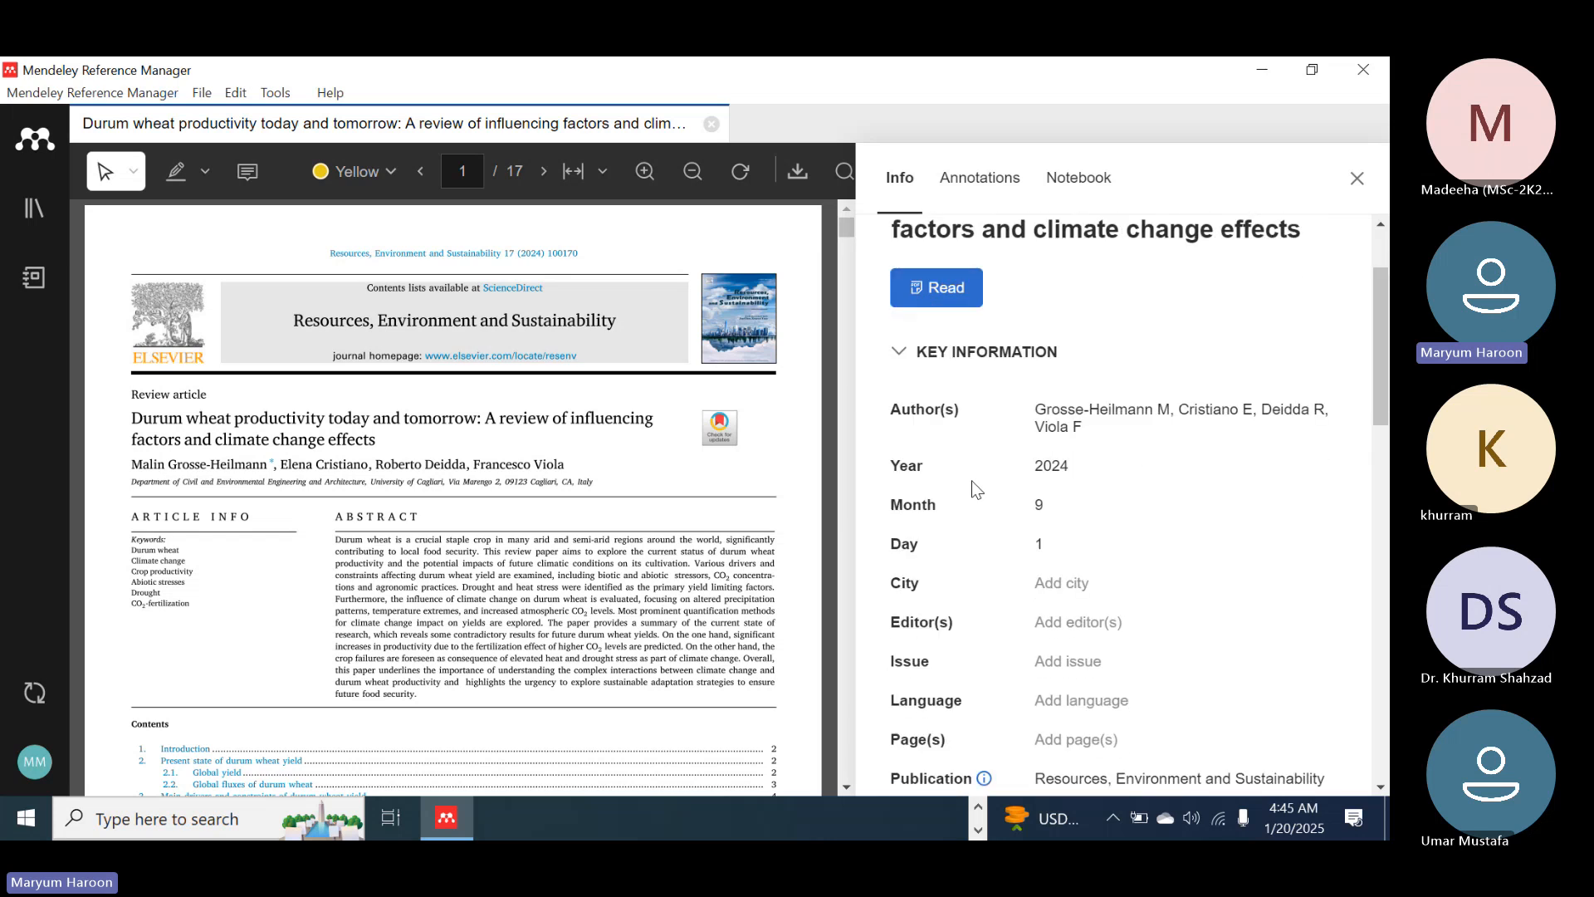
scroll(976, 490, "down", 2)
scroll(975, 491, "up", 4)
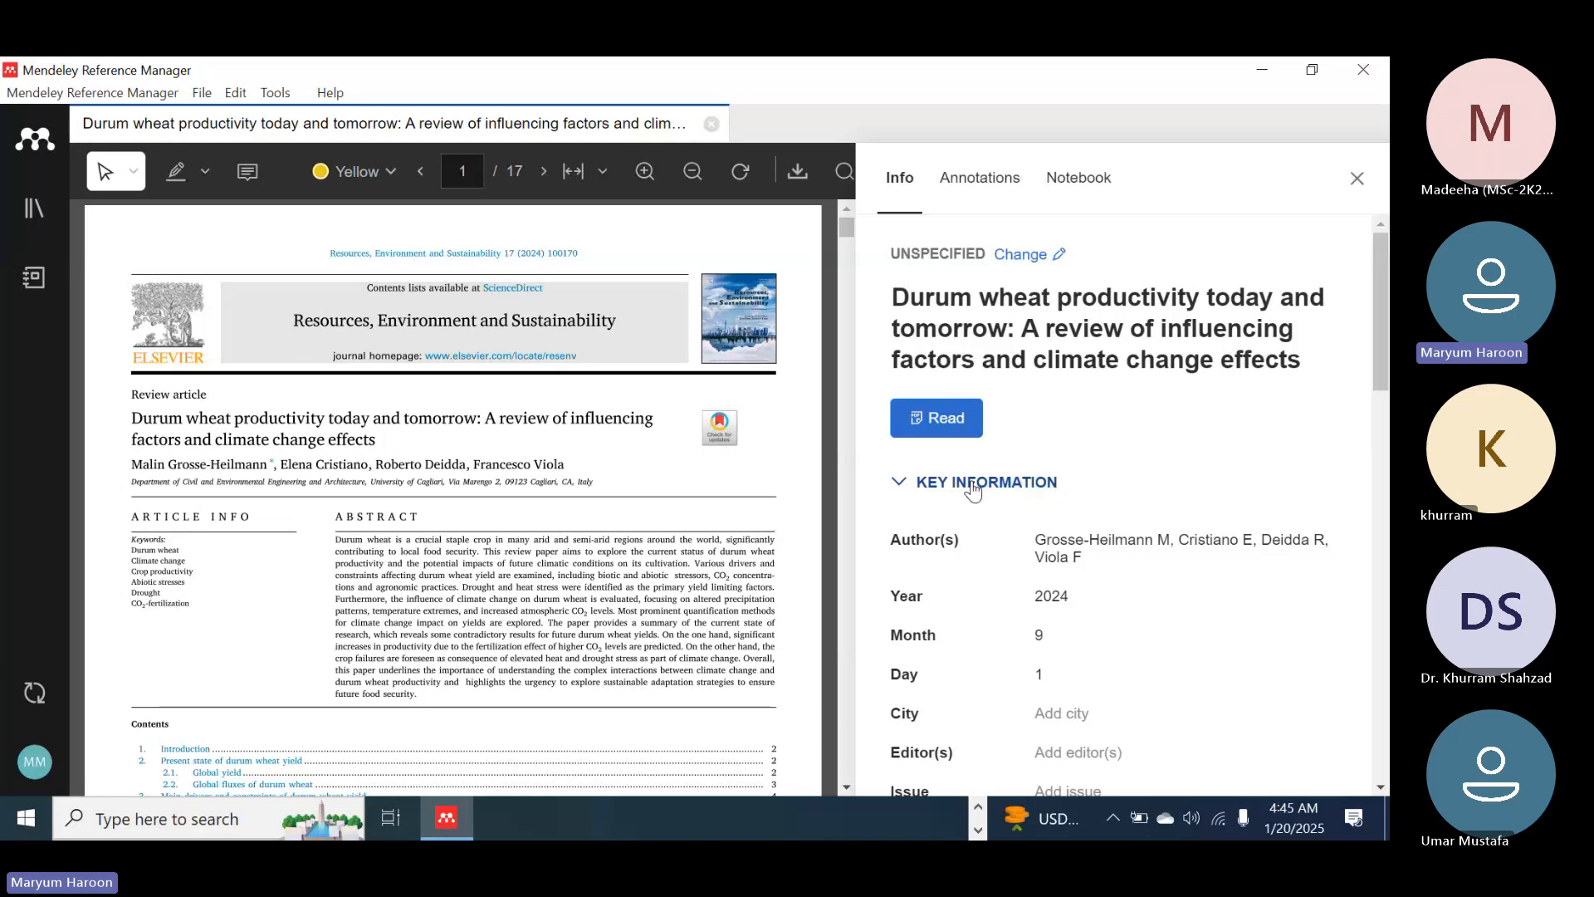
left_click(1356, 178)
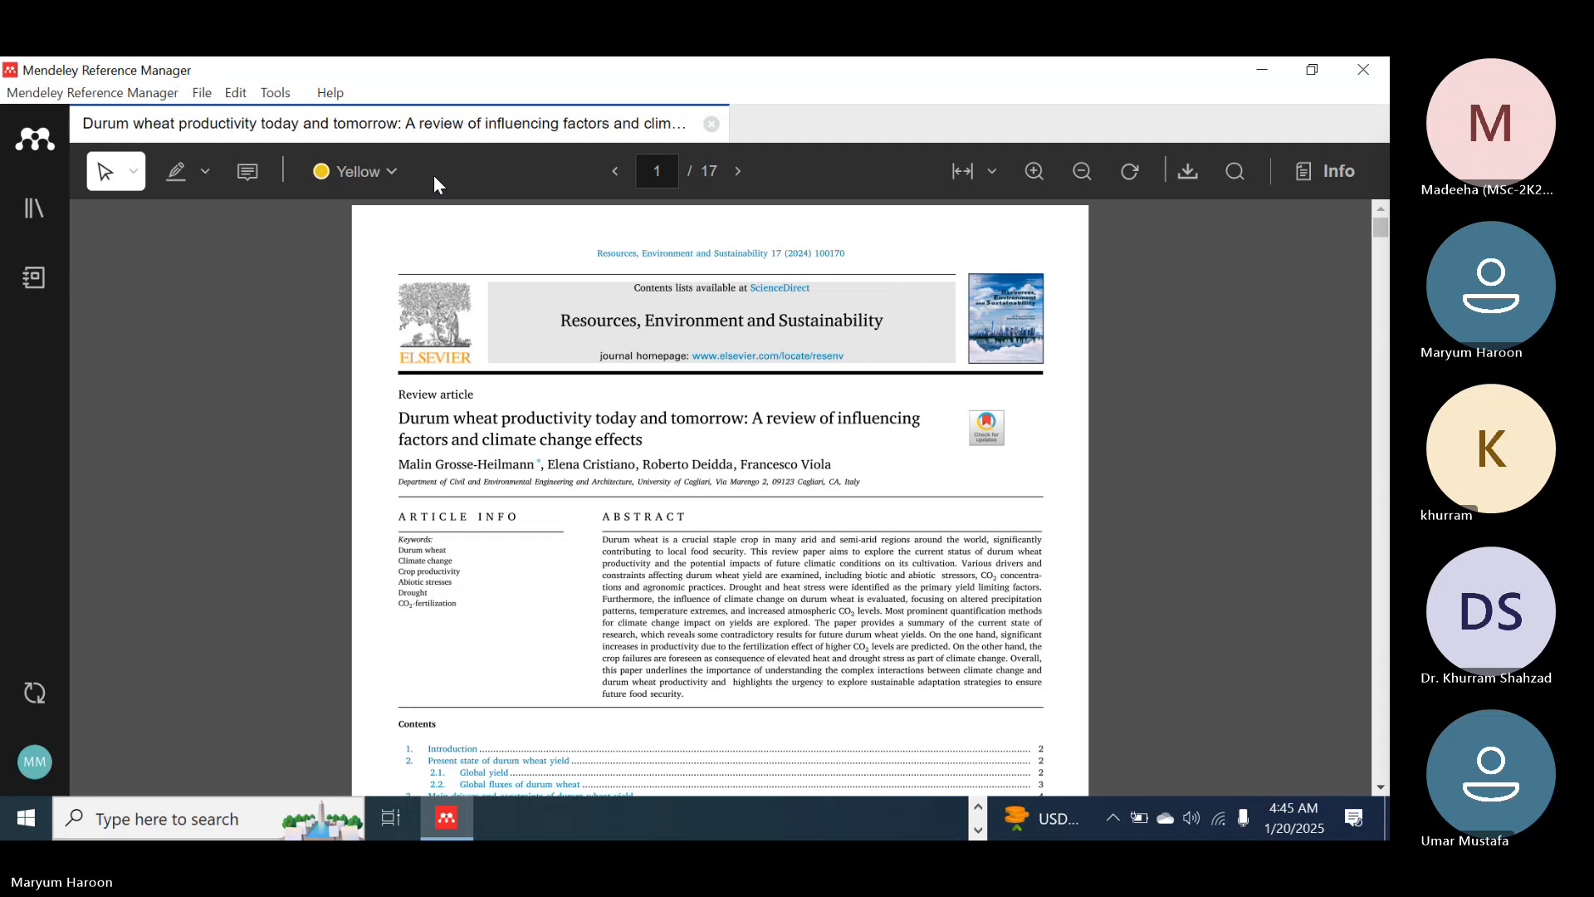
left_click(712, 123)
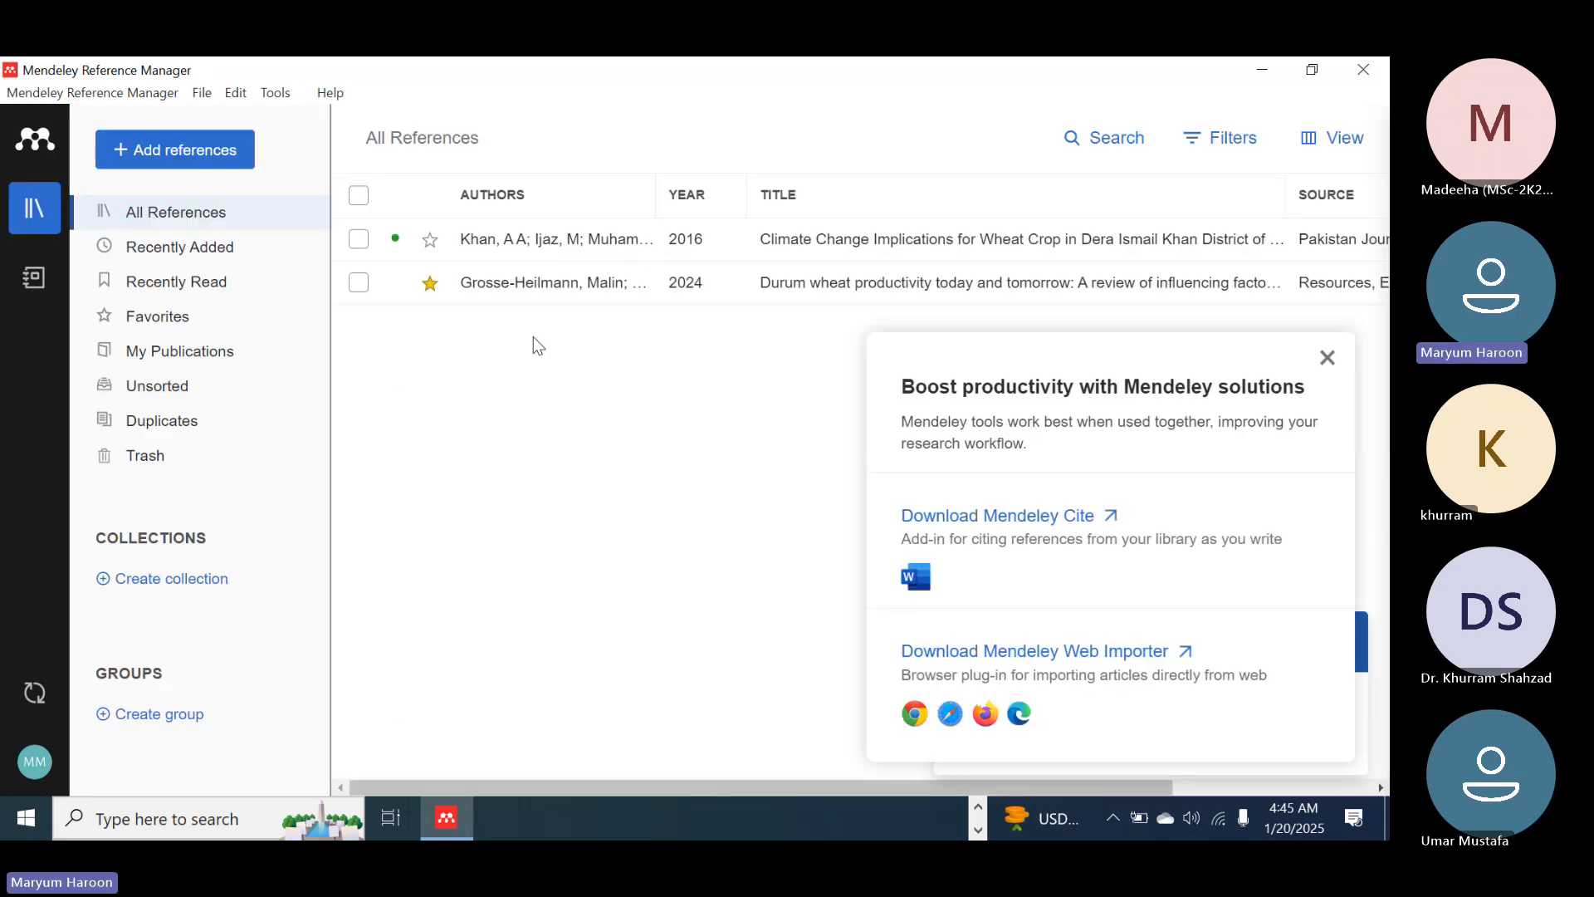
Import The Plant Genome 2024 PDF on the future of durum wheat from the Desktop into the library
left_click(179, 149)
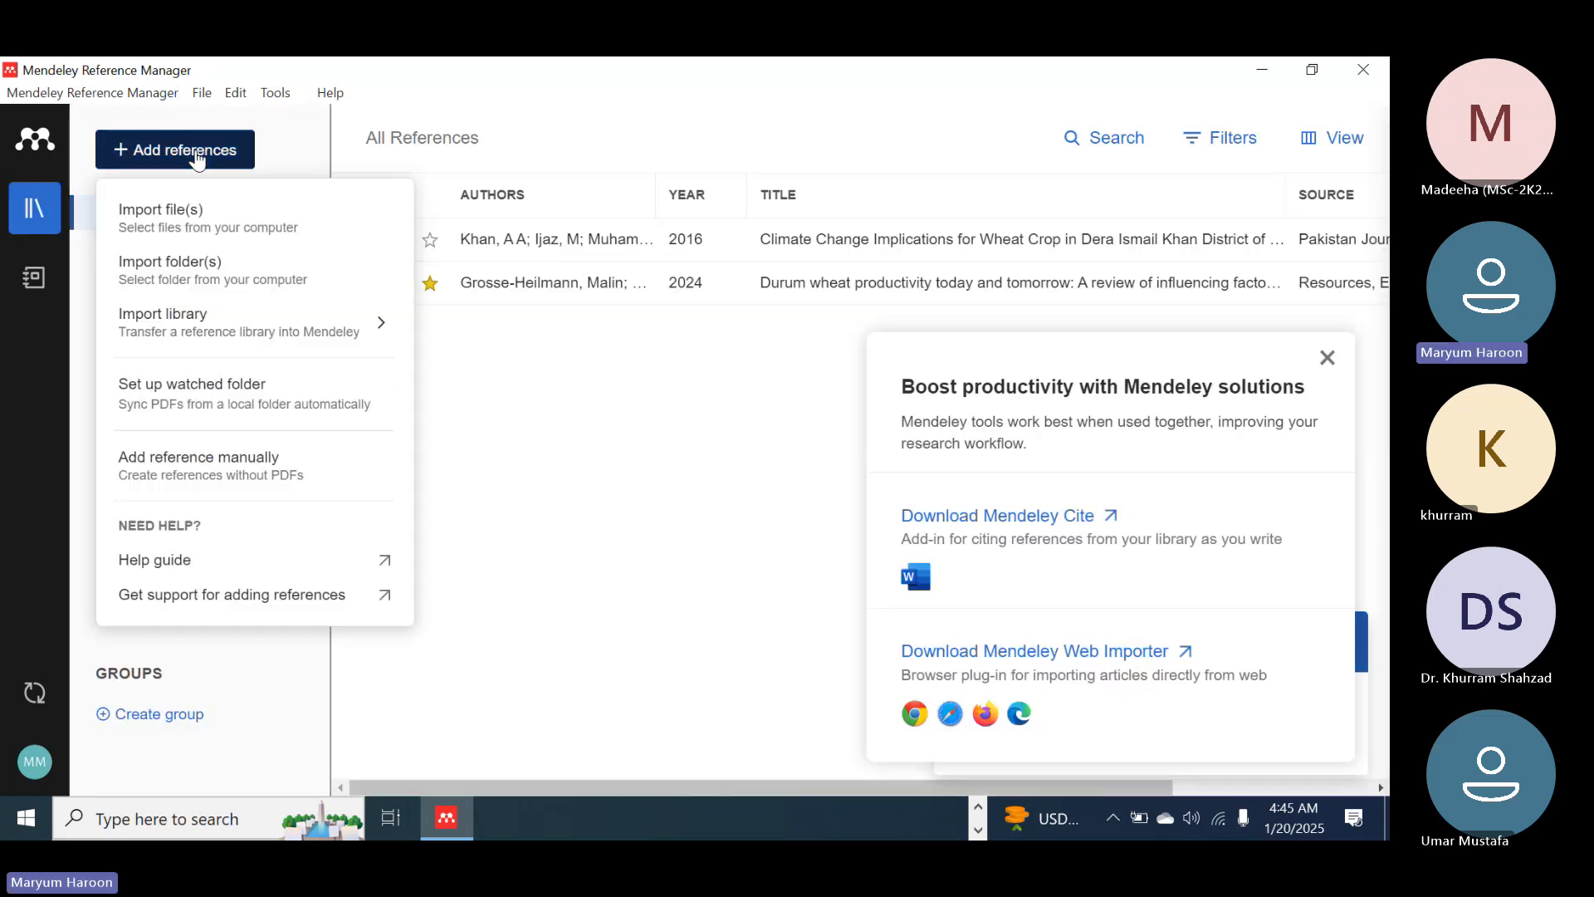
left_click(250, 233)
scroll(577, 425, "down", 2)
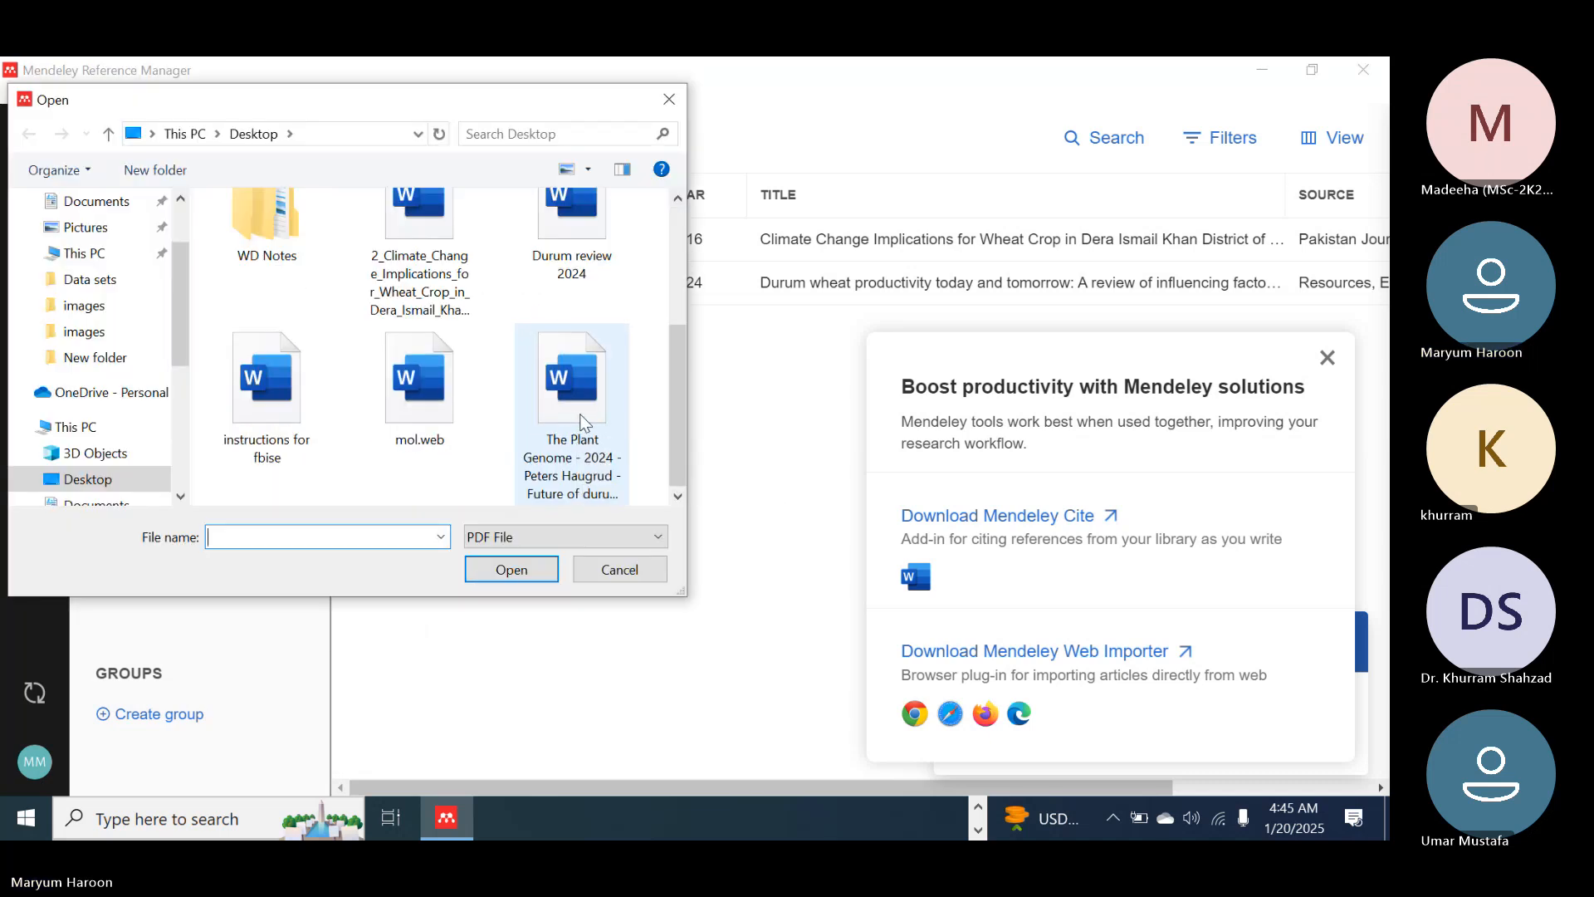
left_click(580, 413)
left_click(524, 581)
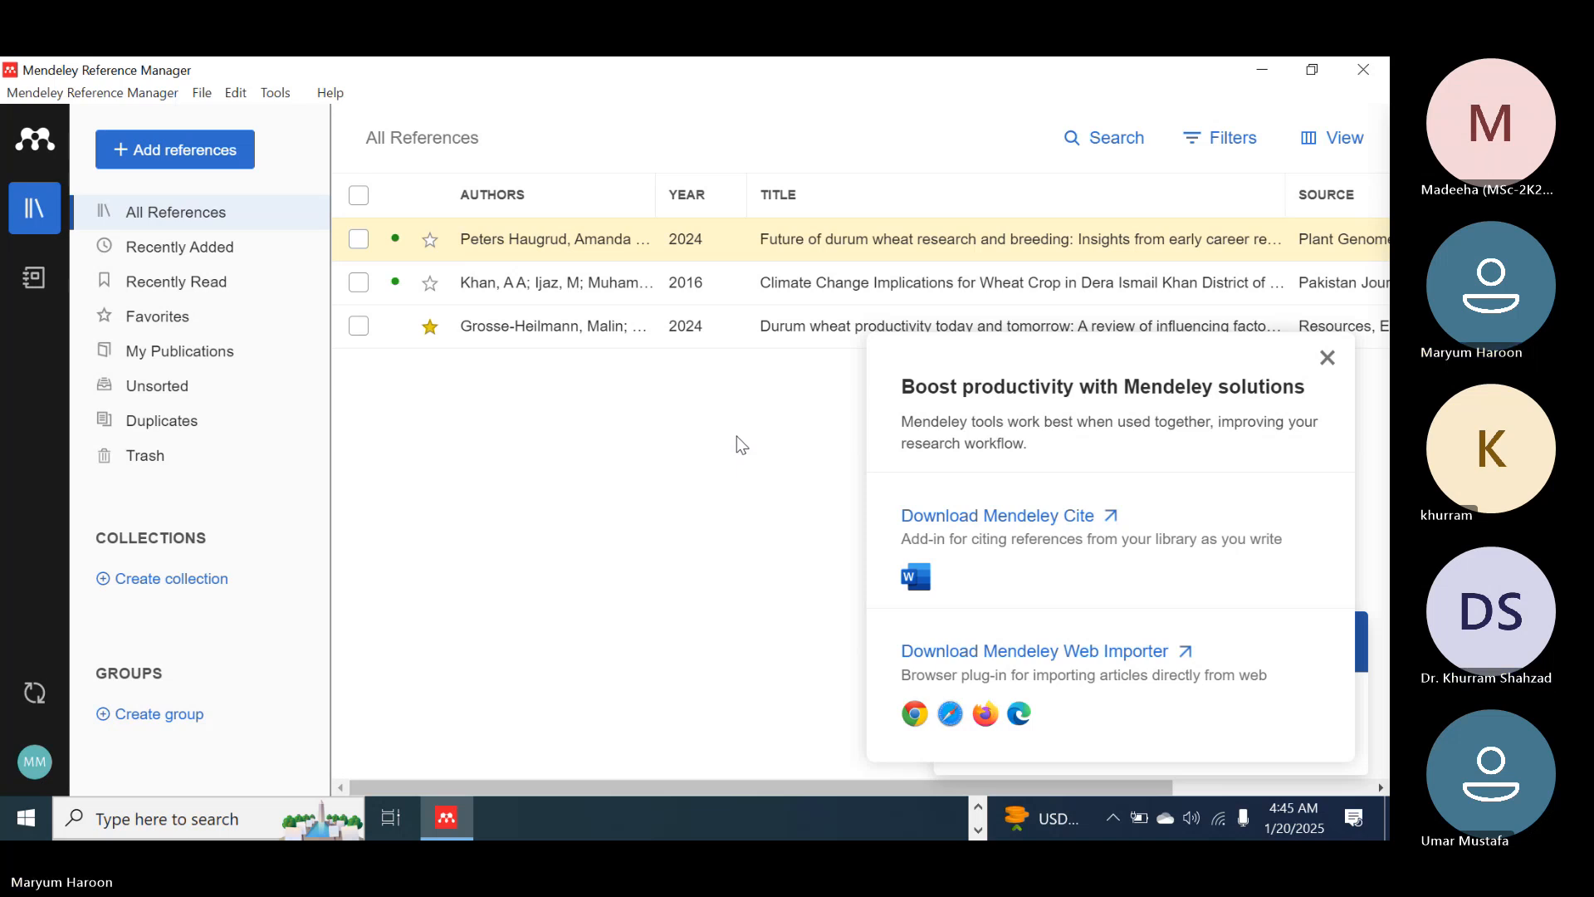
Open the form for adding a reference manually, examine its fields, and close it without adding an entry
left_click(207, 164)
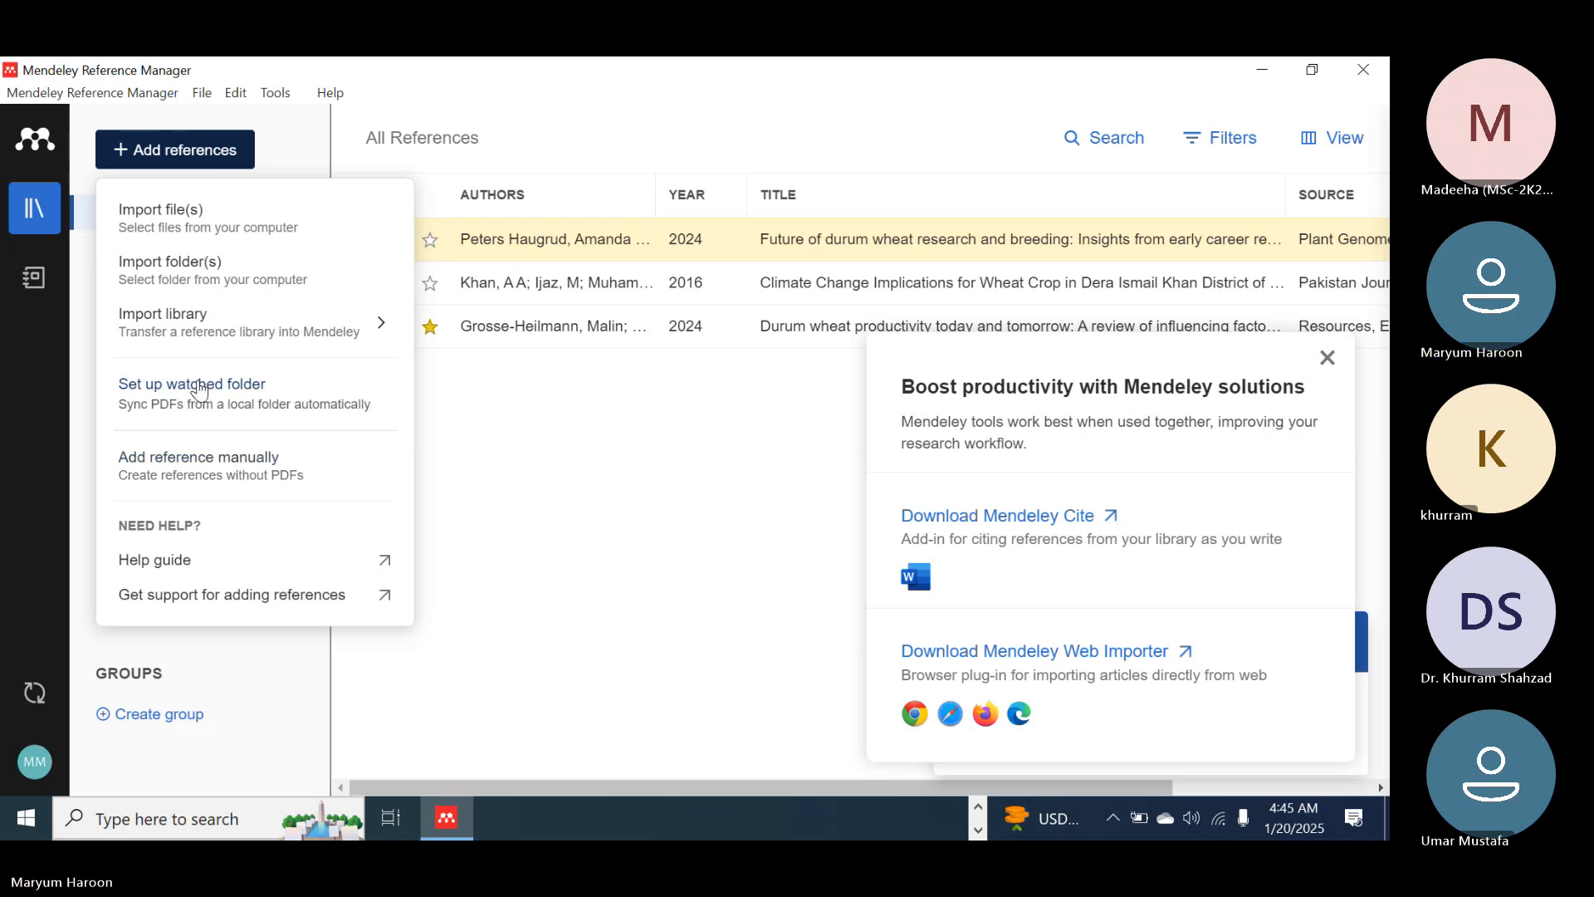
left_click(184, 468)
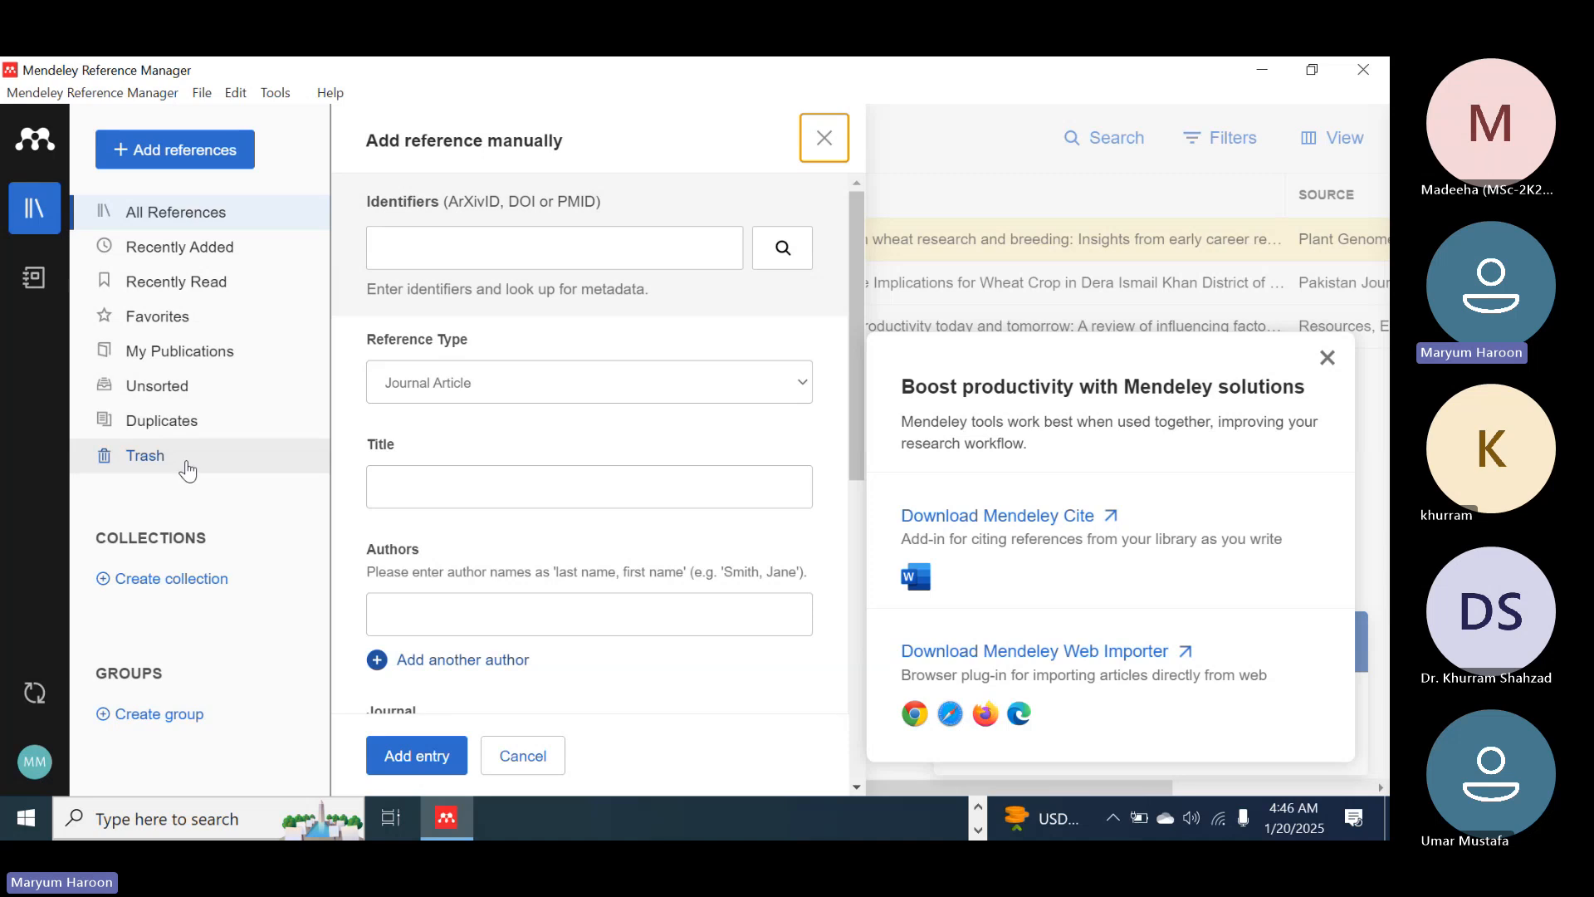
left_click(823, 141)
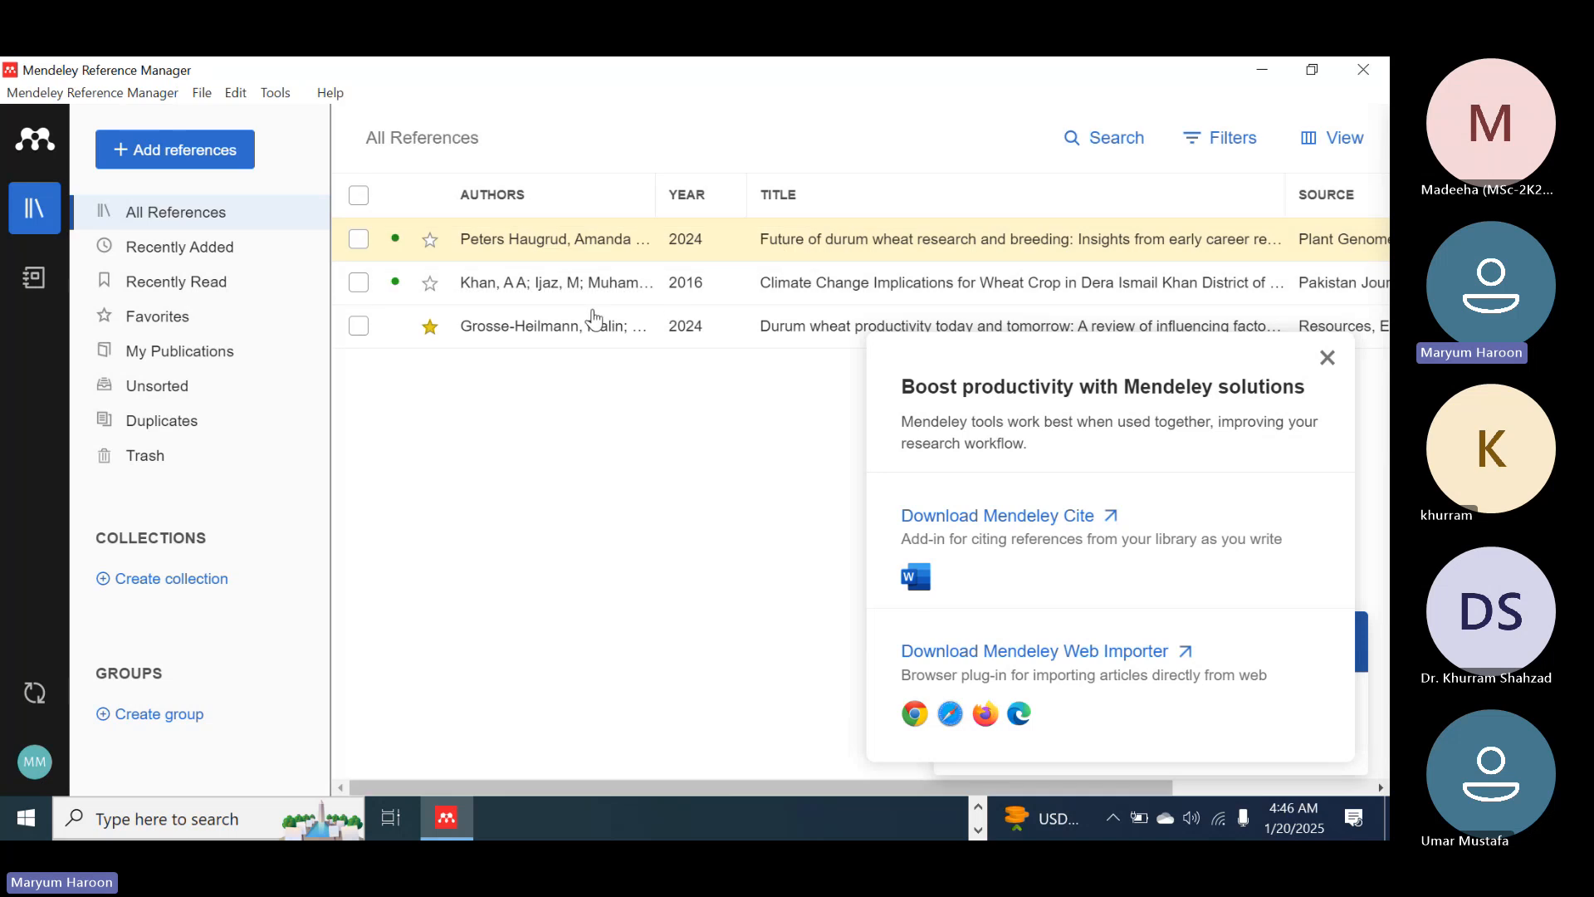
Open the Climate Change Implications for Wheat Crop reference, look through its PDF to the last page, and close it
left_click(568, 295)
double_click(567, 291)
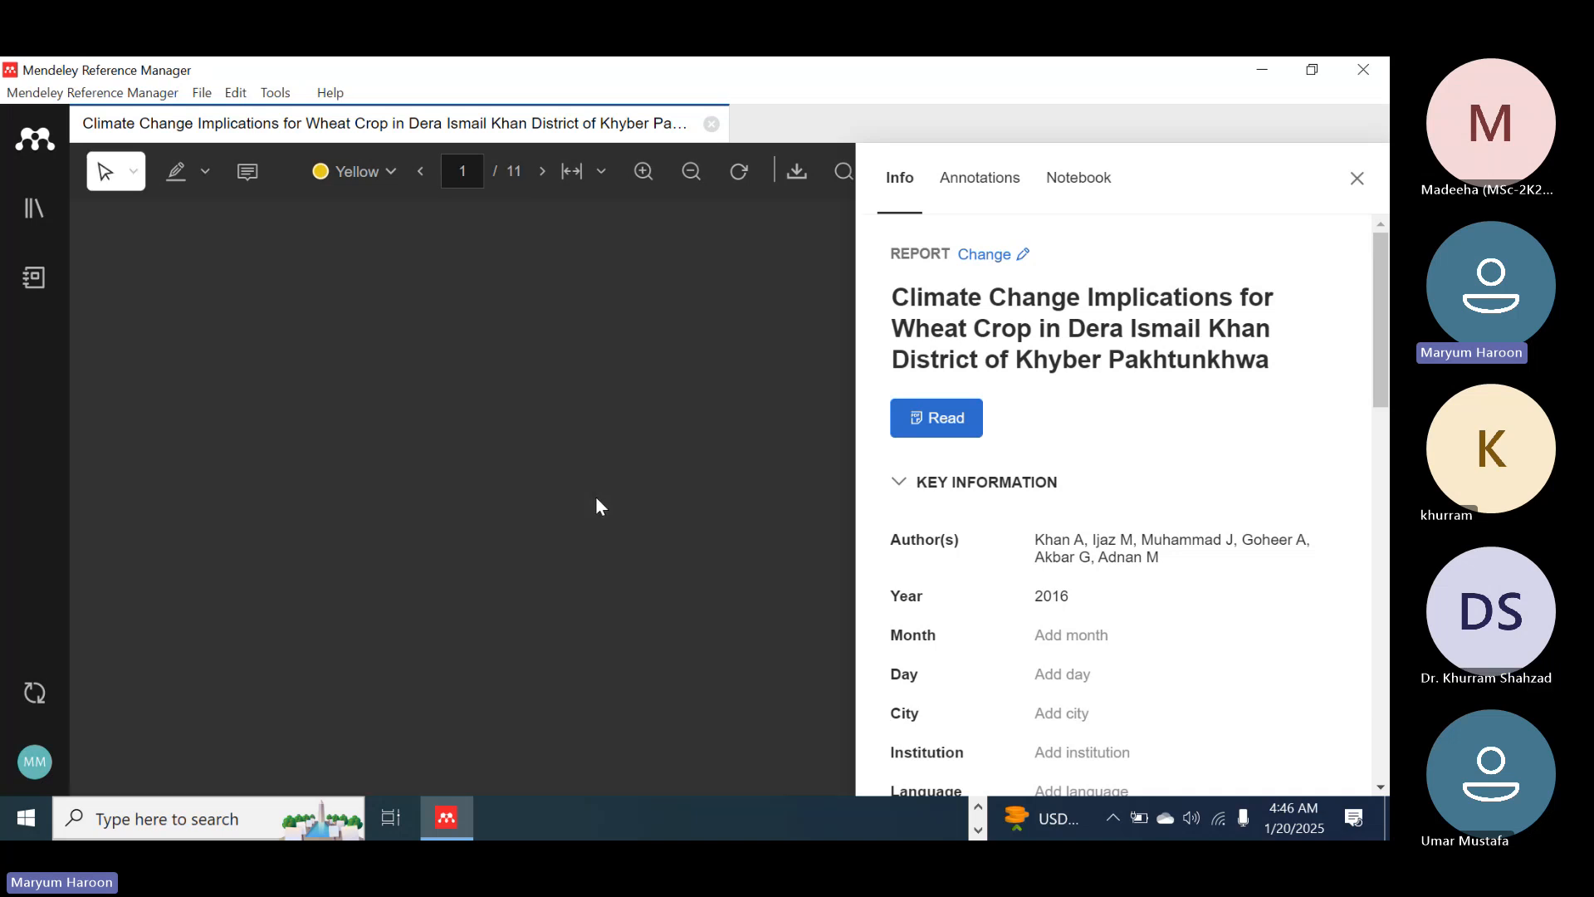
scroll(500, 604, "down", 5)
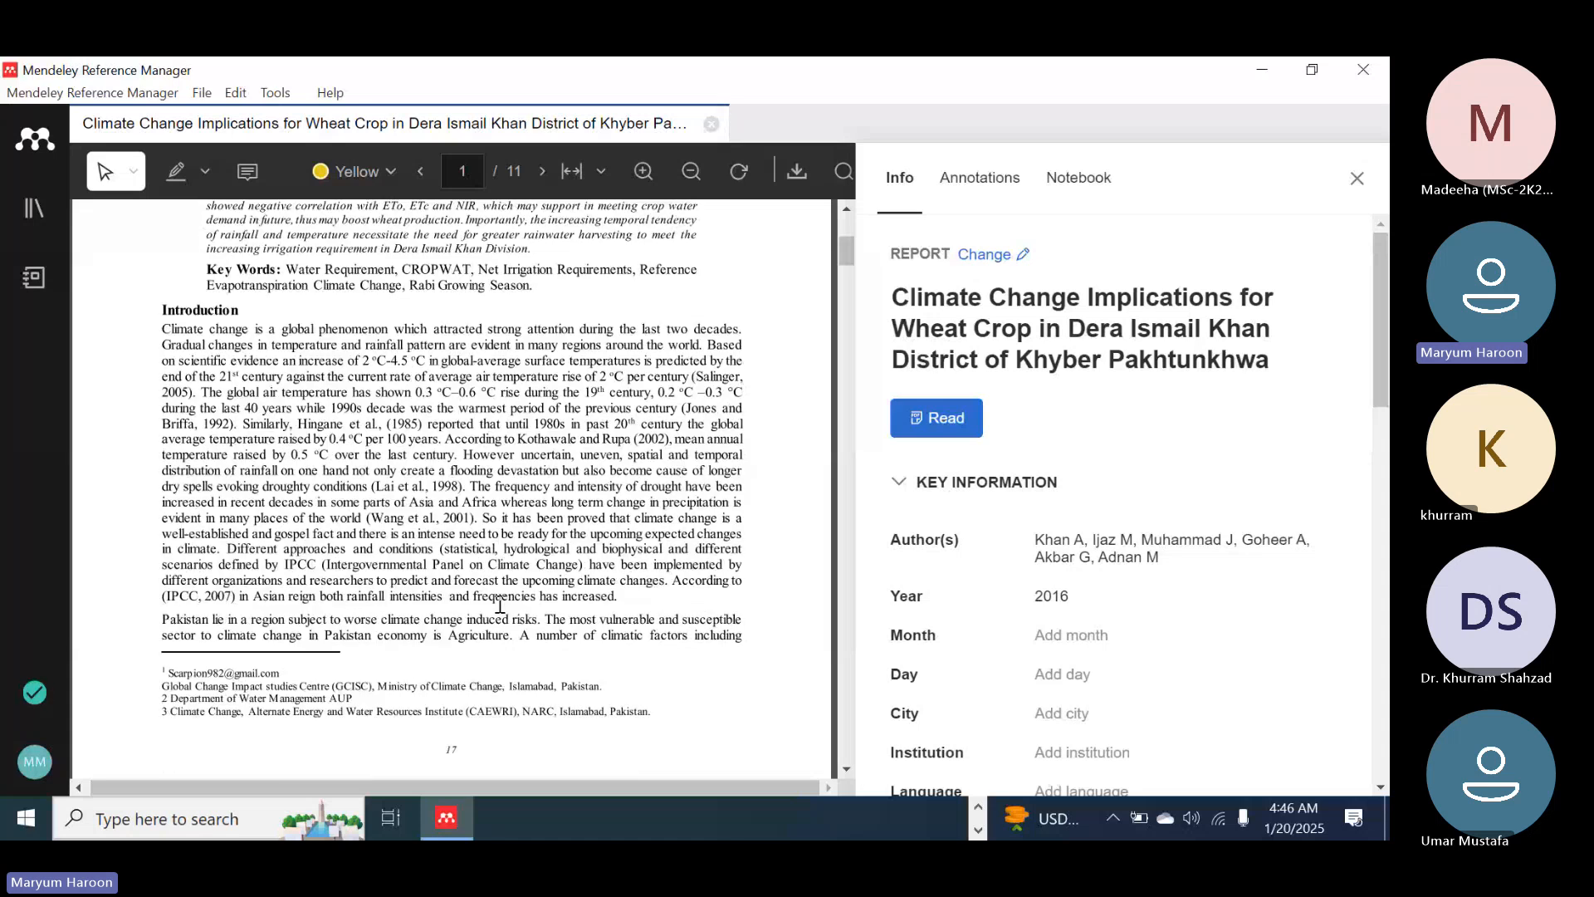
scroll(500, 603, "up", 1)
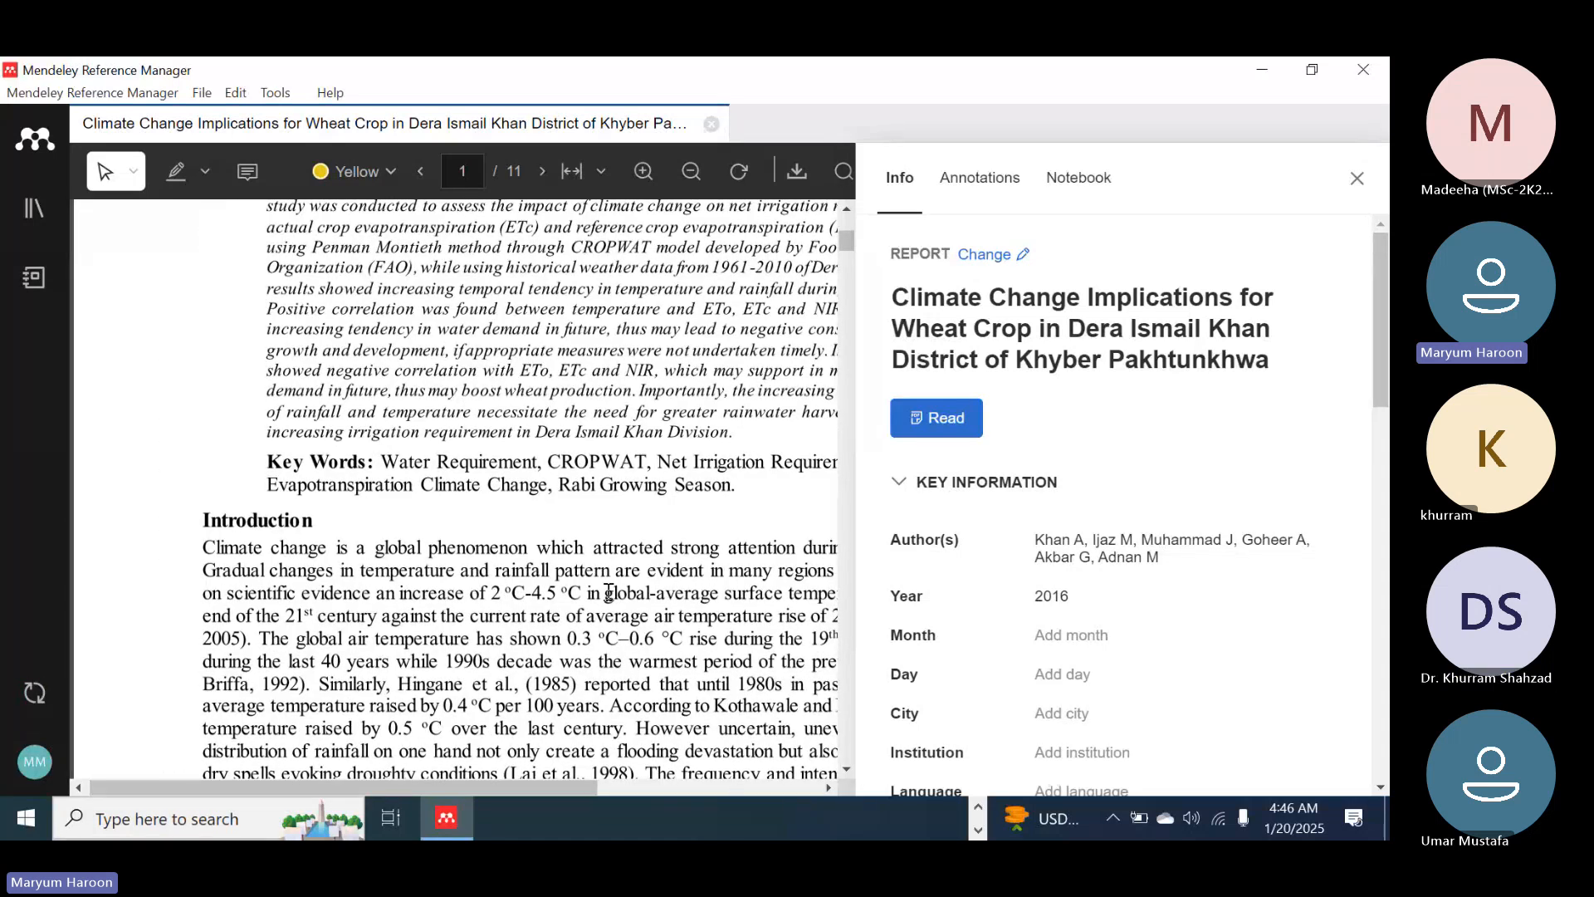
scroll(608, 591, "down", 1)
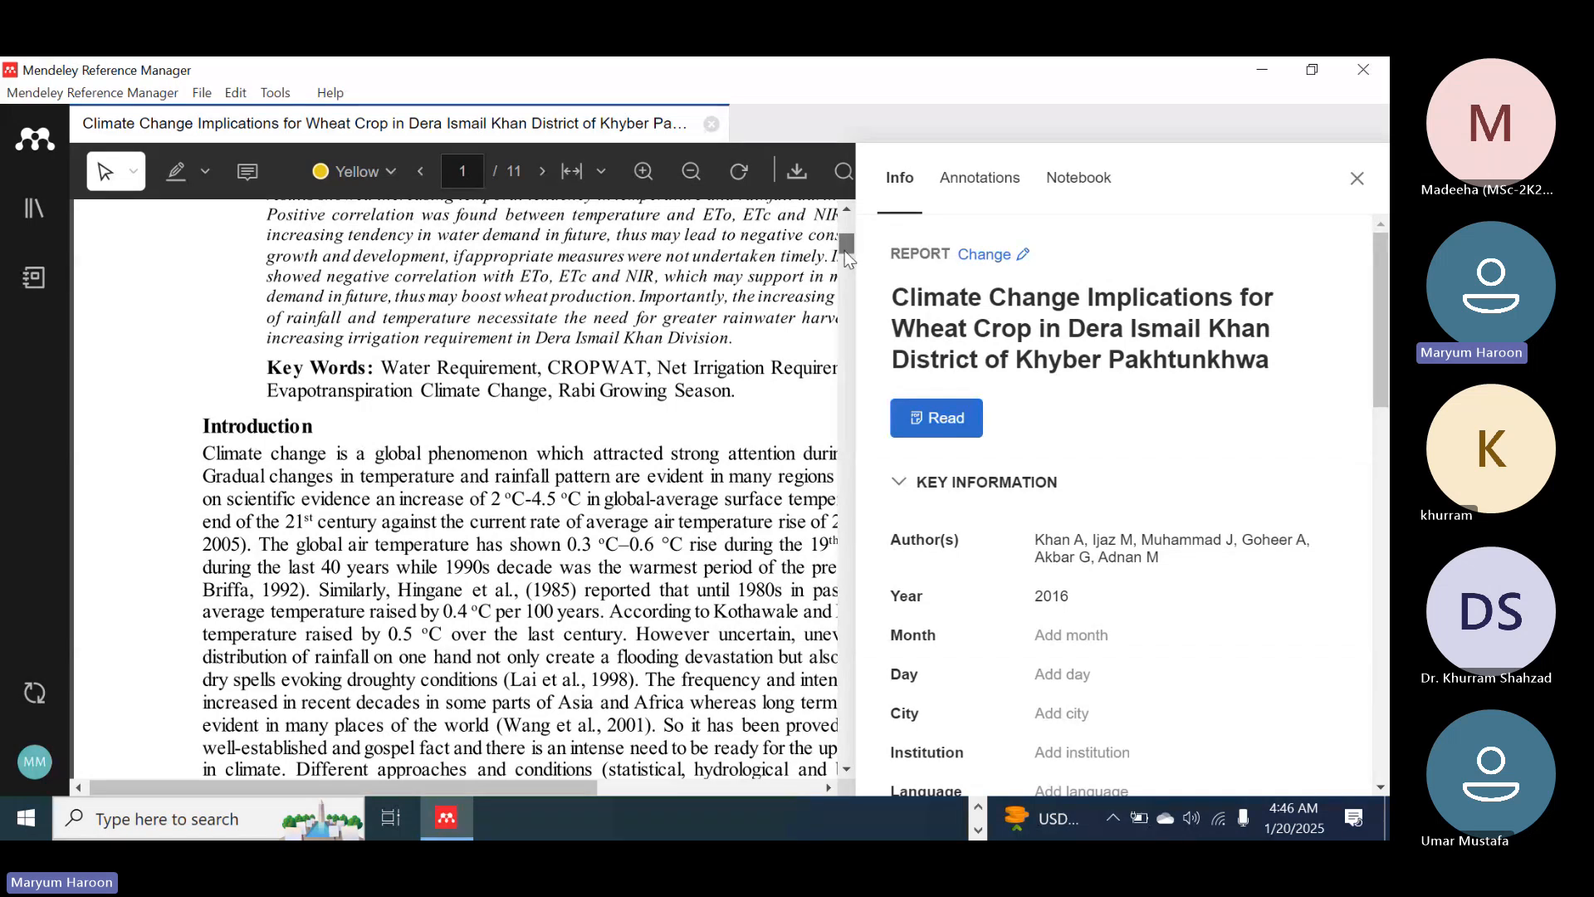
scroll(846, 277, "down", 1)
left_click_drag(842, 269, 840, 759)
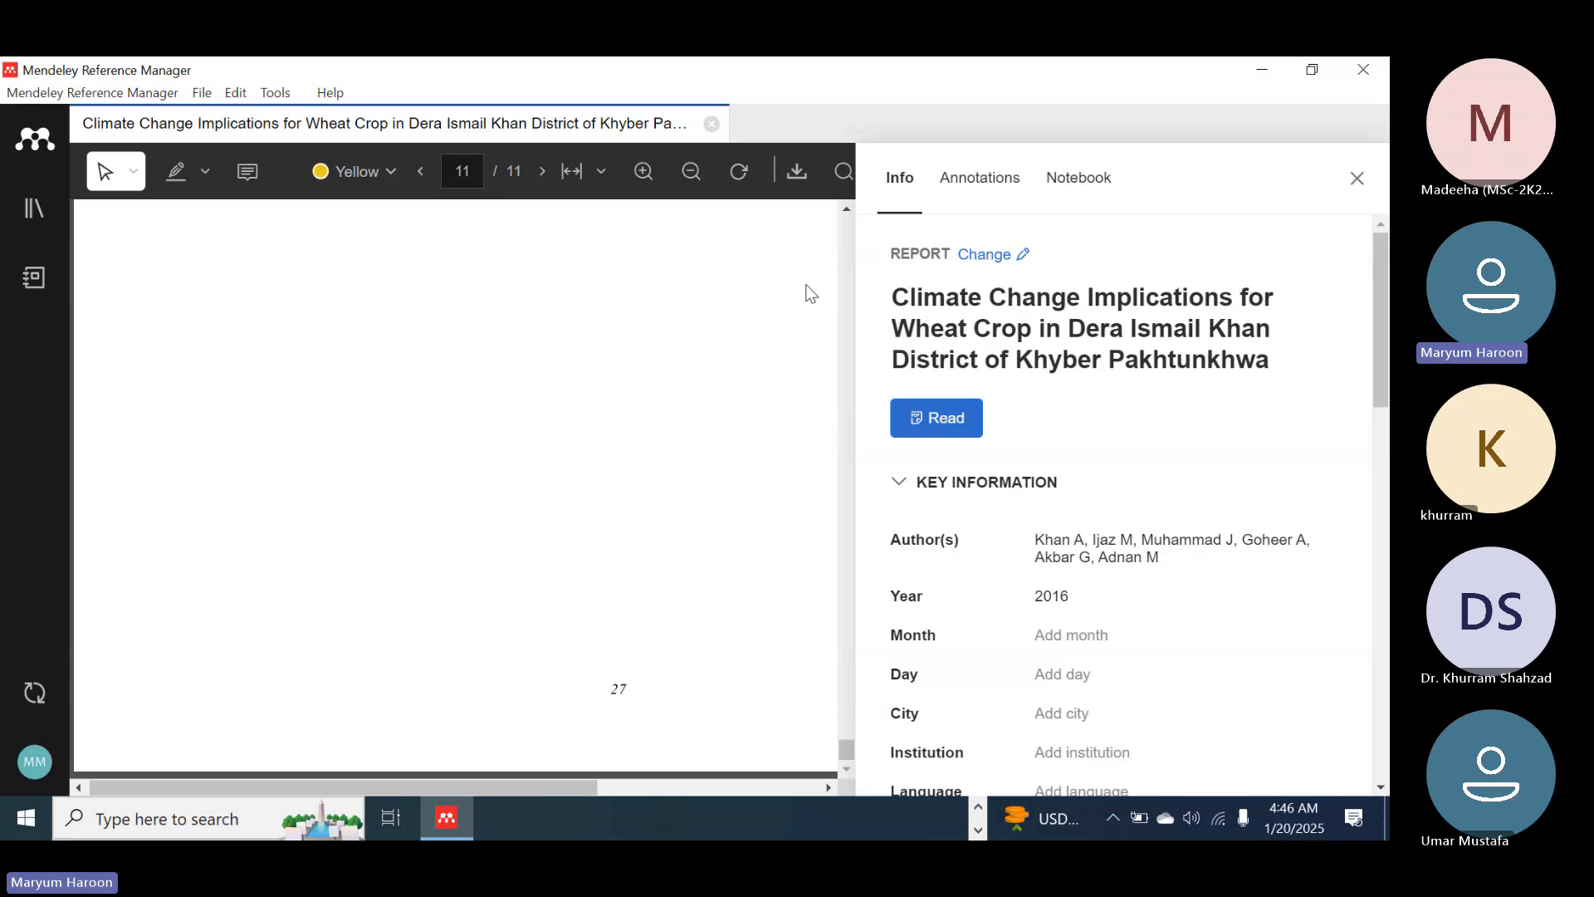
left_click(1356, 178)
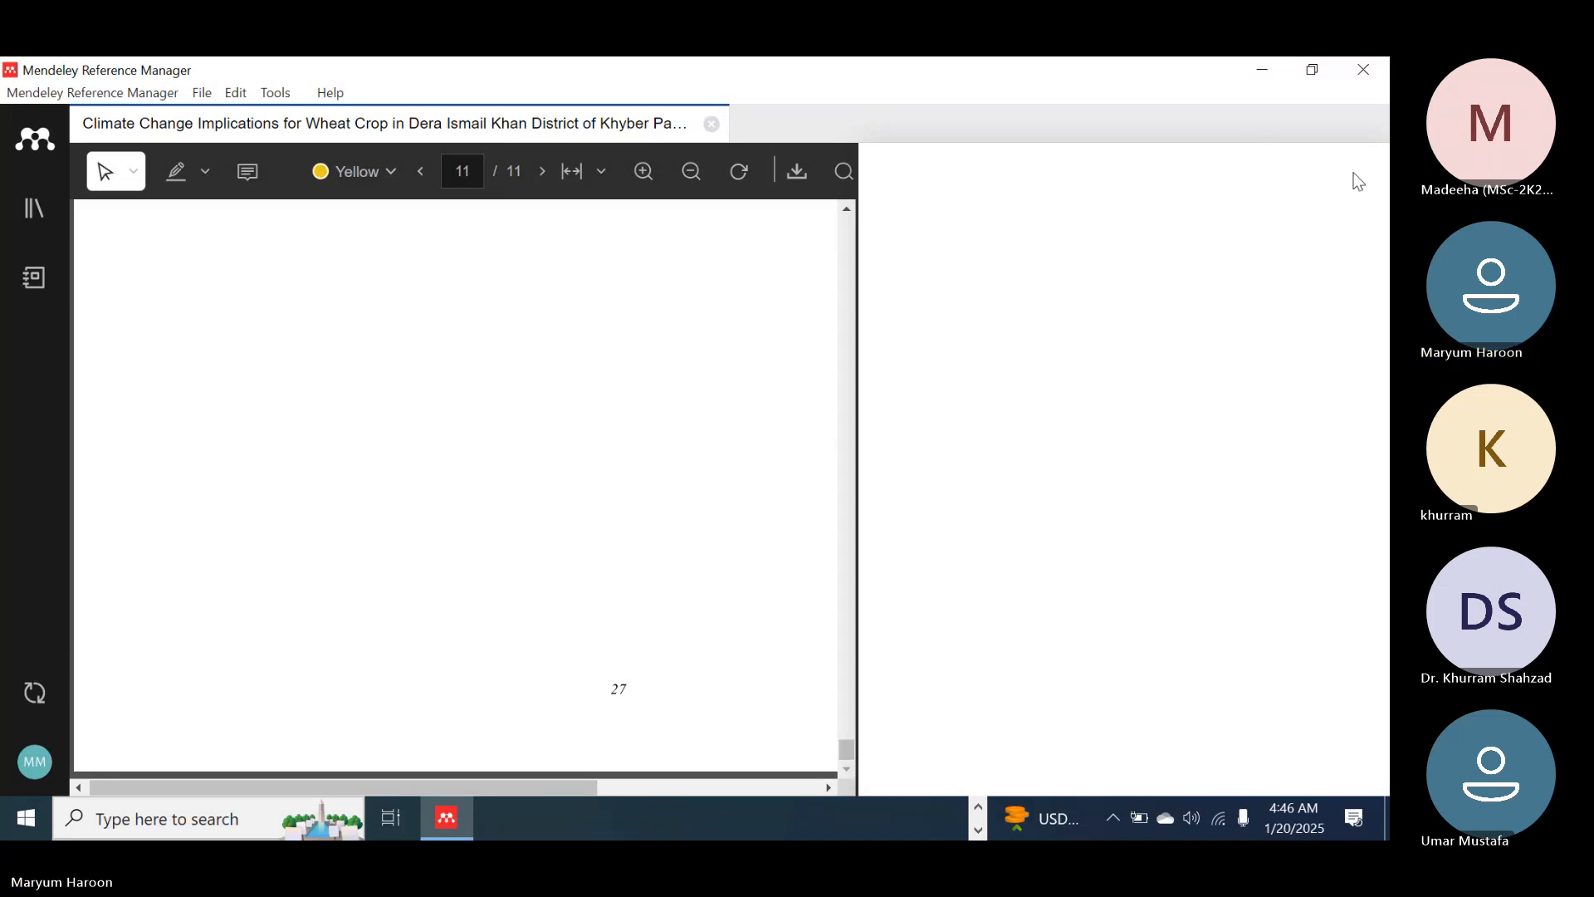
left_click(712, 123)
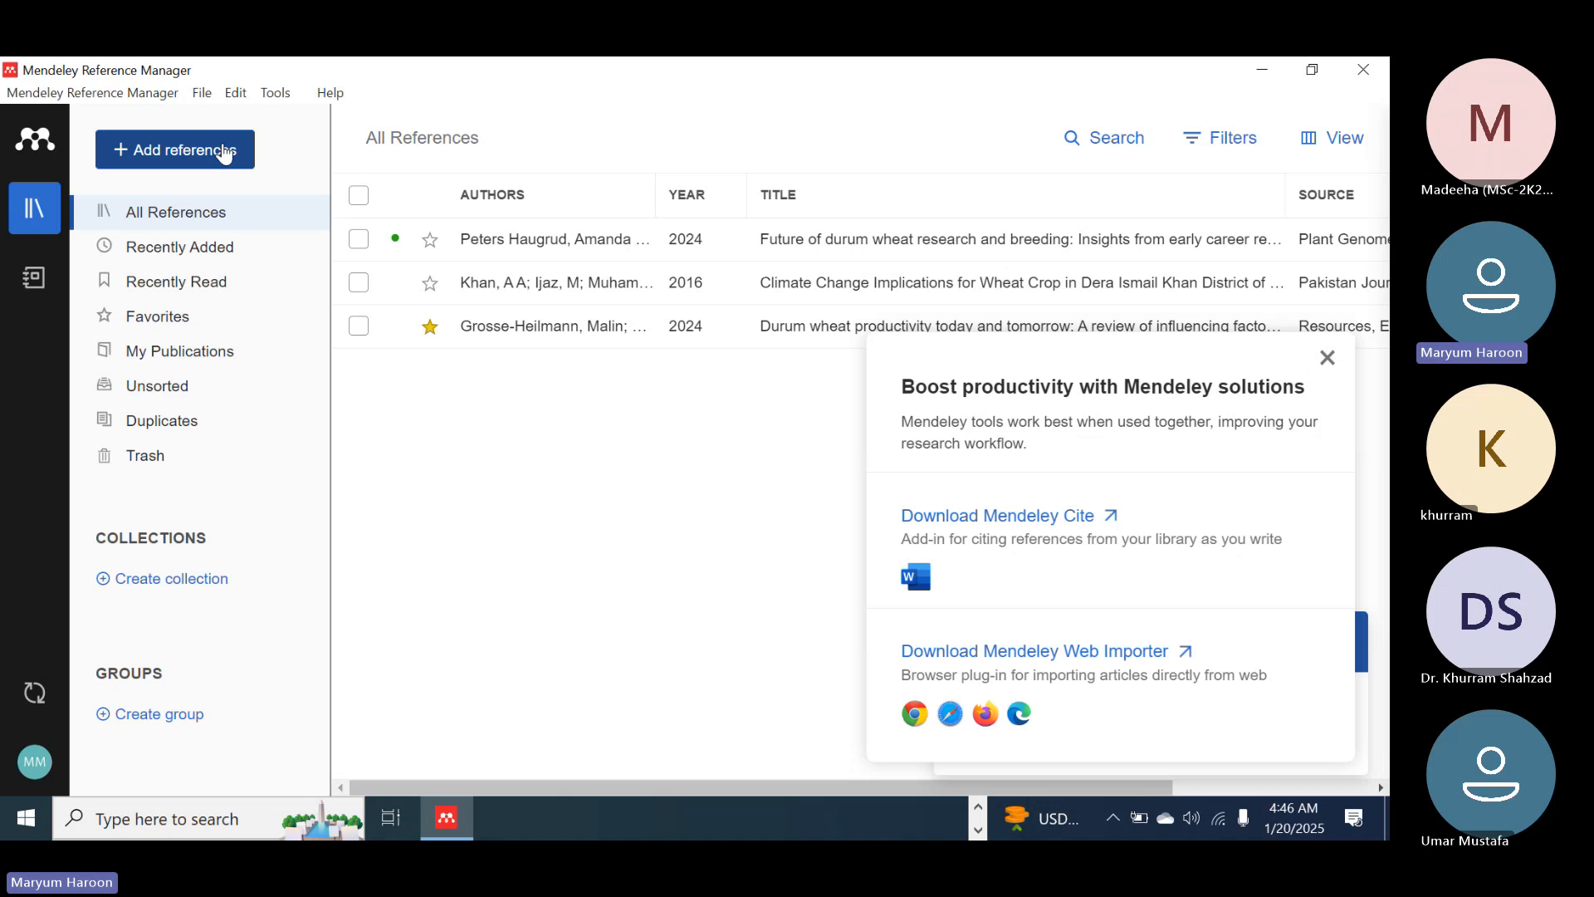
Review the available Mendeley tools, including the option to install Mendeley Cite for Microsoft Word
left_click(278, 94)
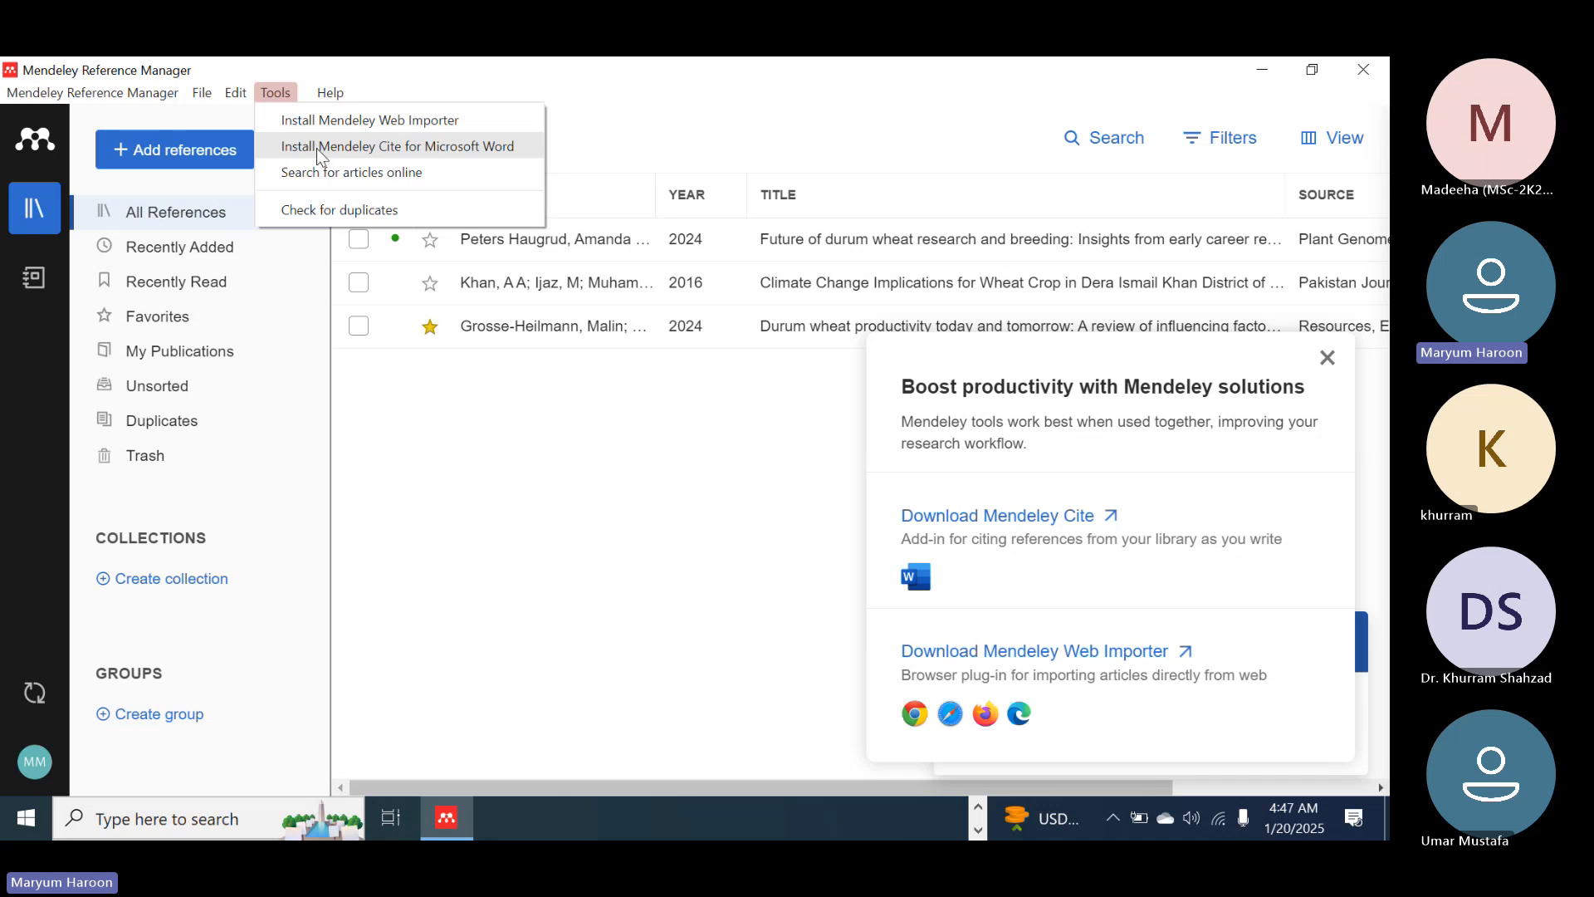
left_click(487, 509)
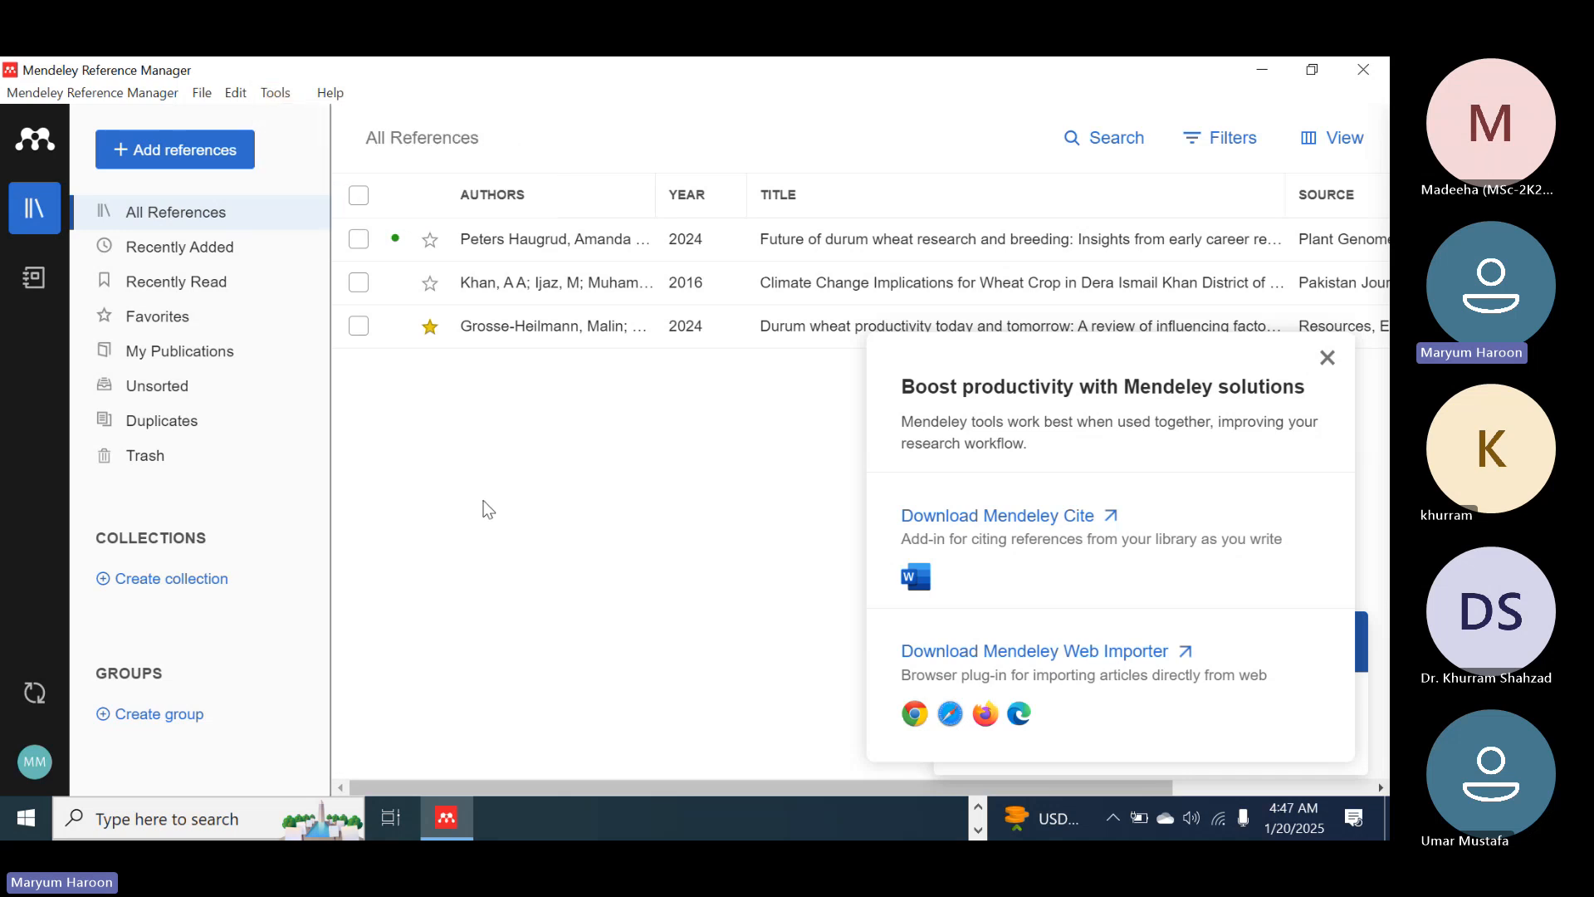
Switch to Chrome and open Google Scholar in a new maximized window
left_click(1266, 70)
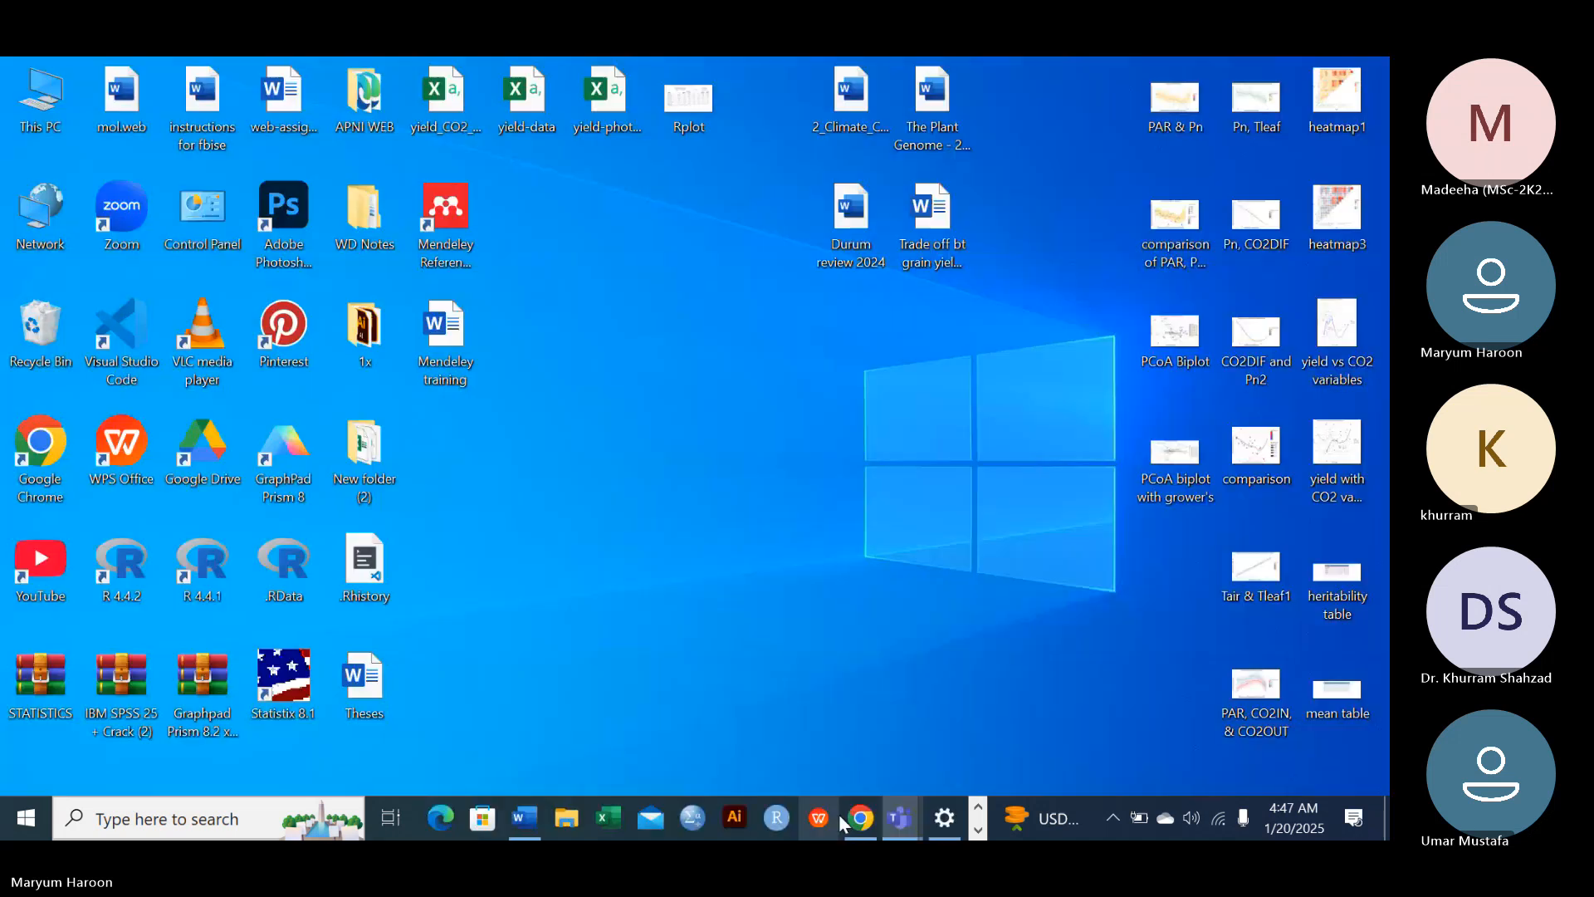
left_click(857, 815)
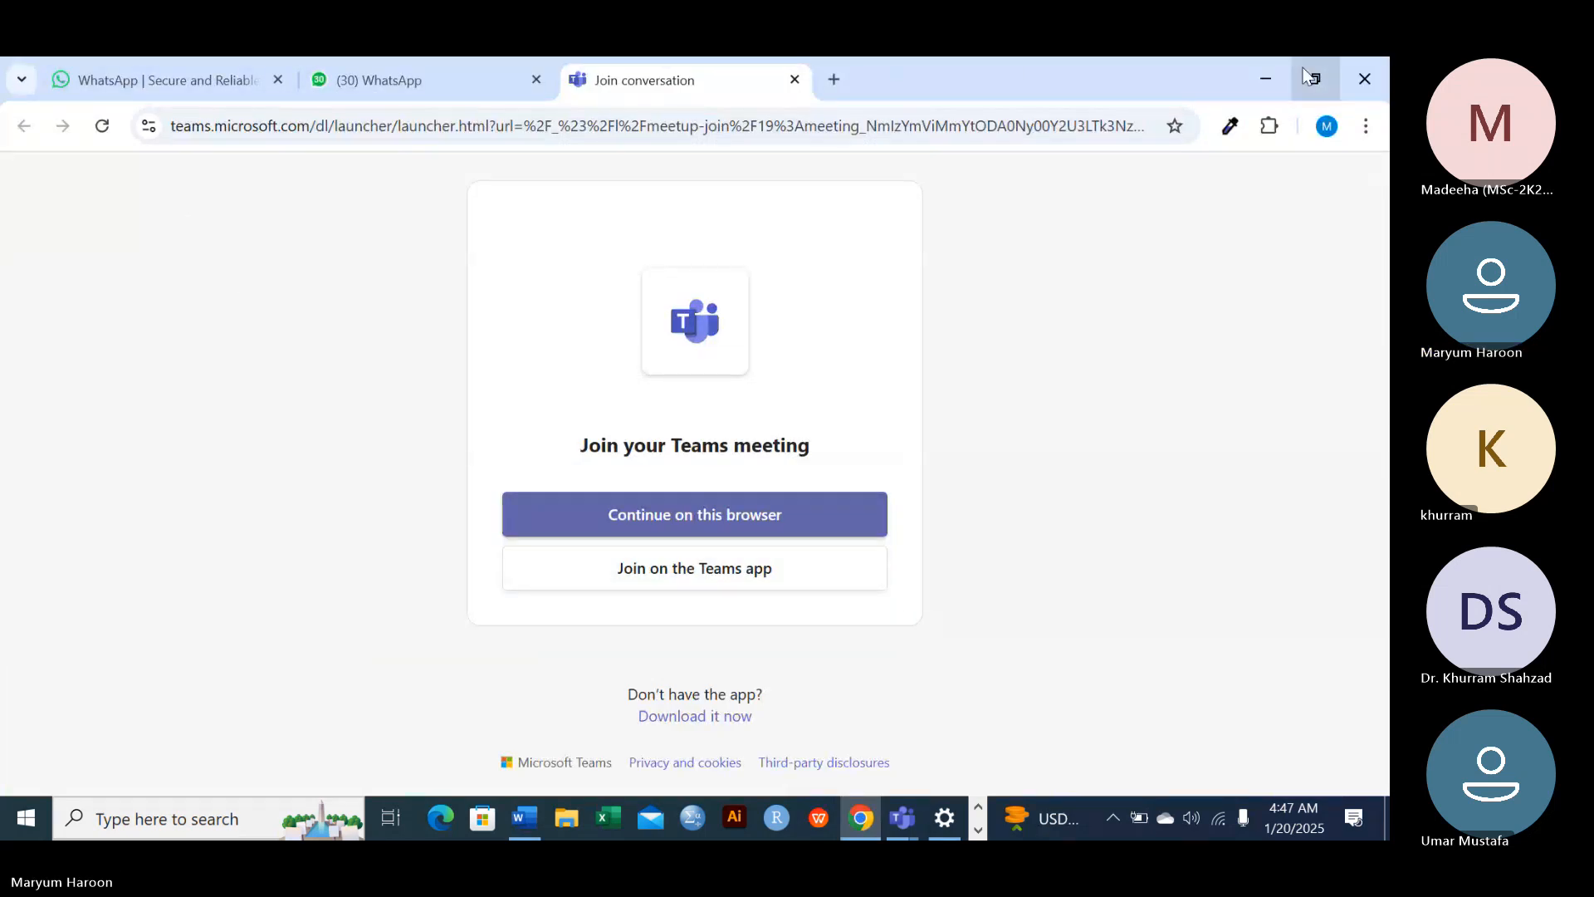
left_click(1259, 74)
double_click(33, 440)
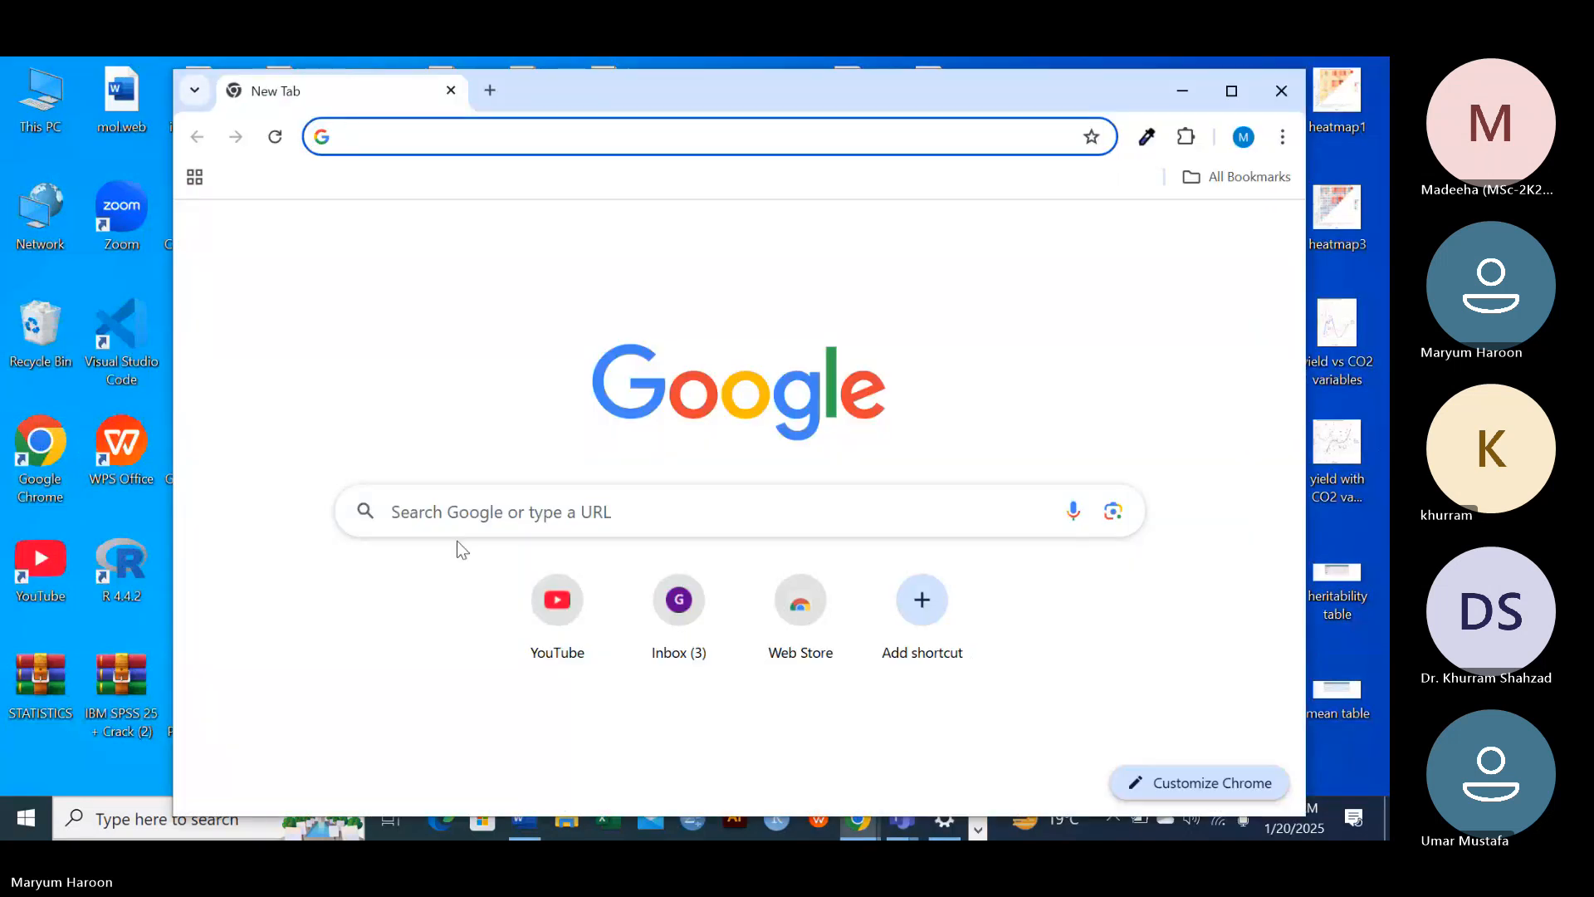
left_click(549, 509)
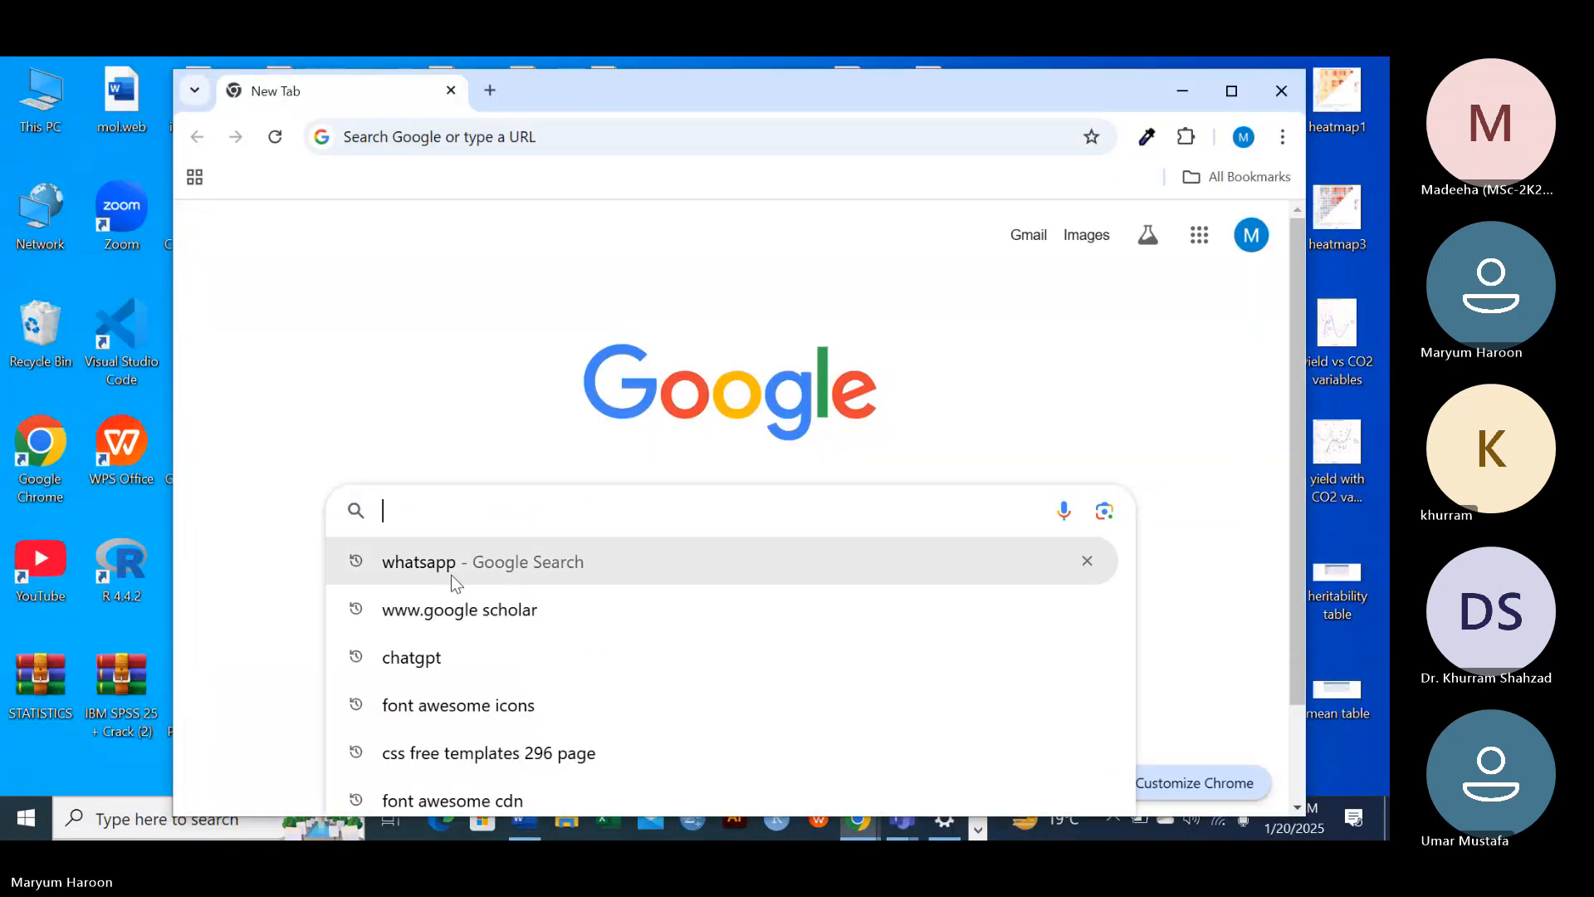
left_click(453, 612)
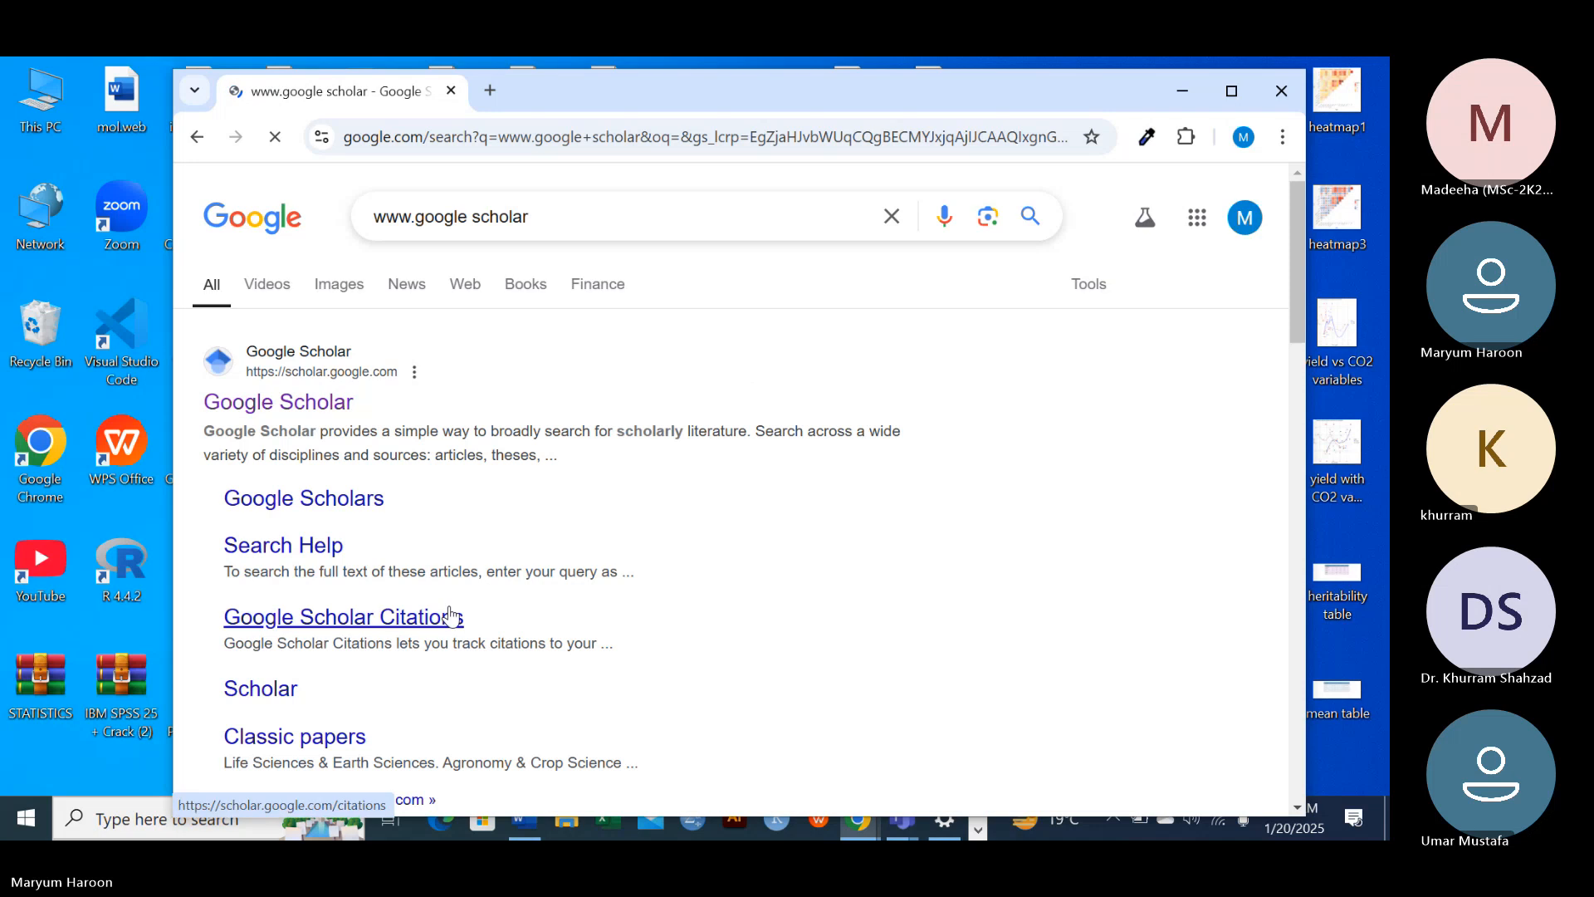
left_click(297, 374)
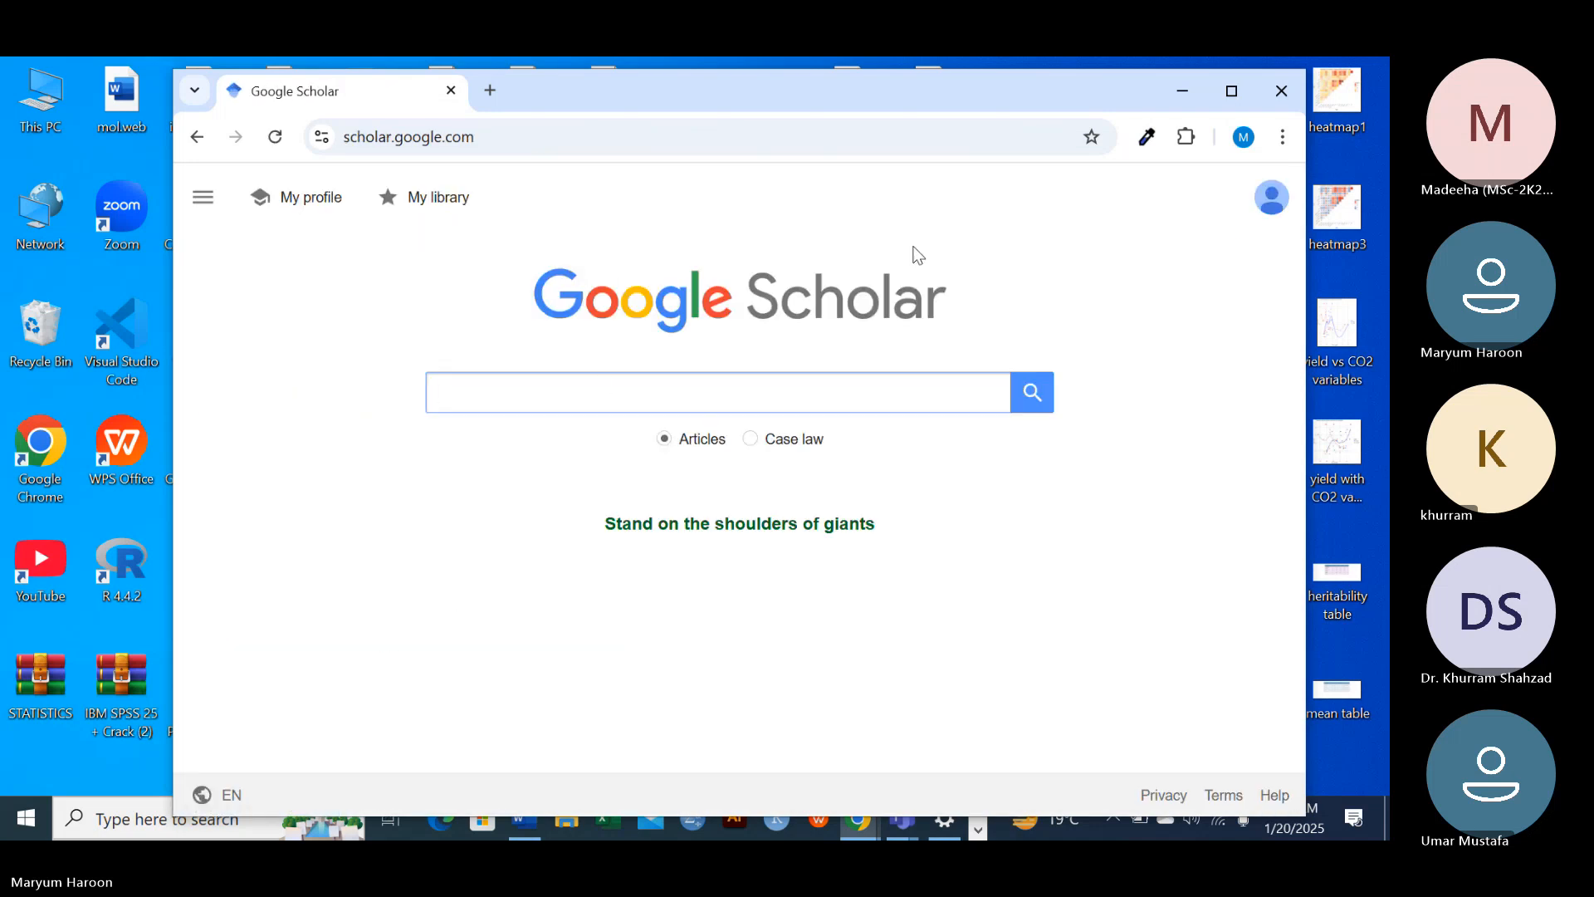
left_click(1227, 90)
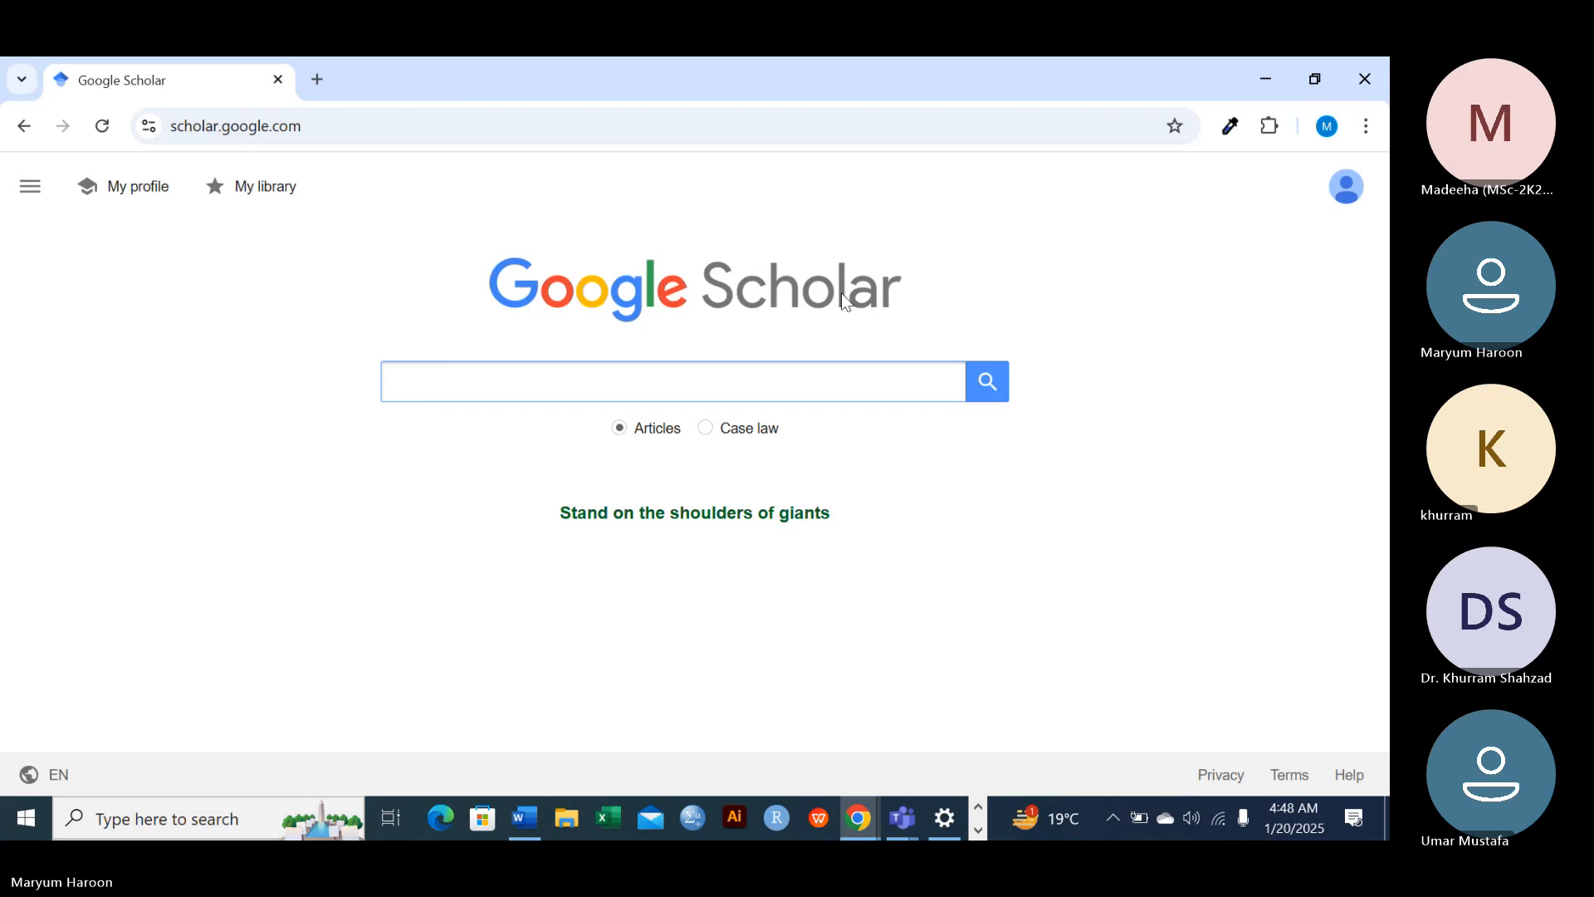
Search Google Scholar articles for "durum wheat in pakistan 2024"
left_click(593, 380)
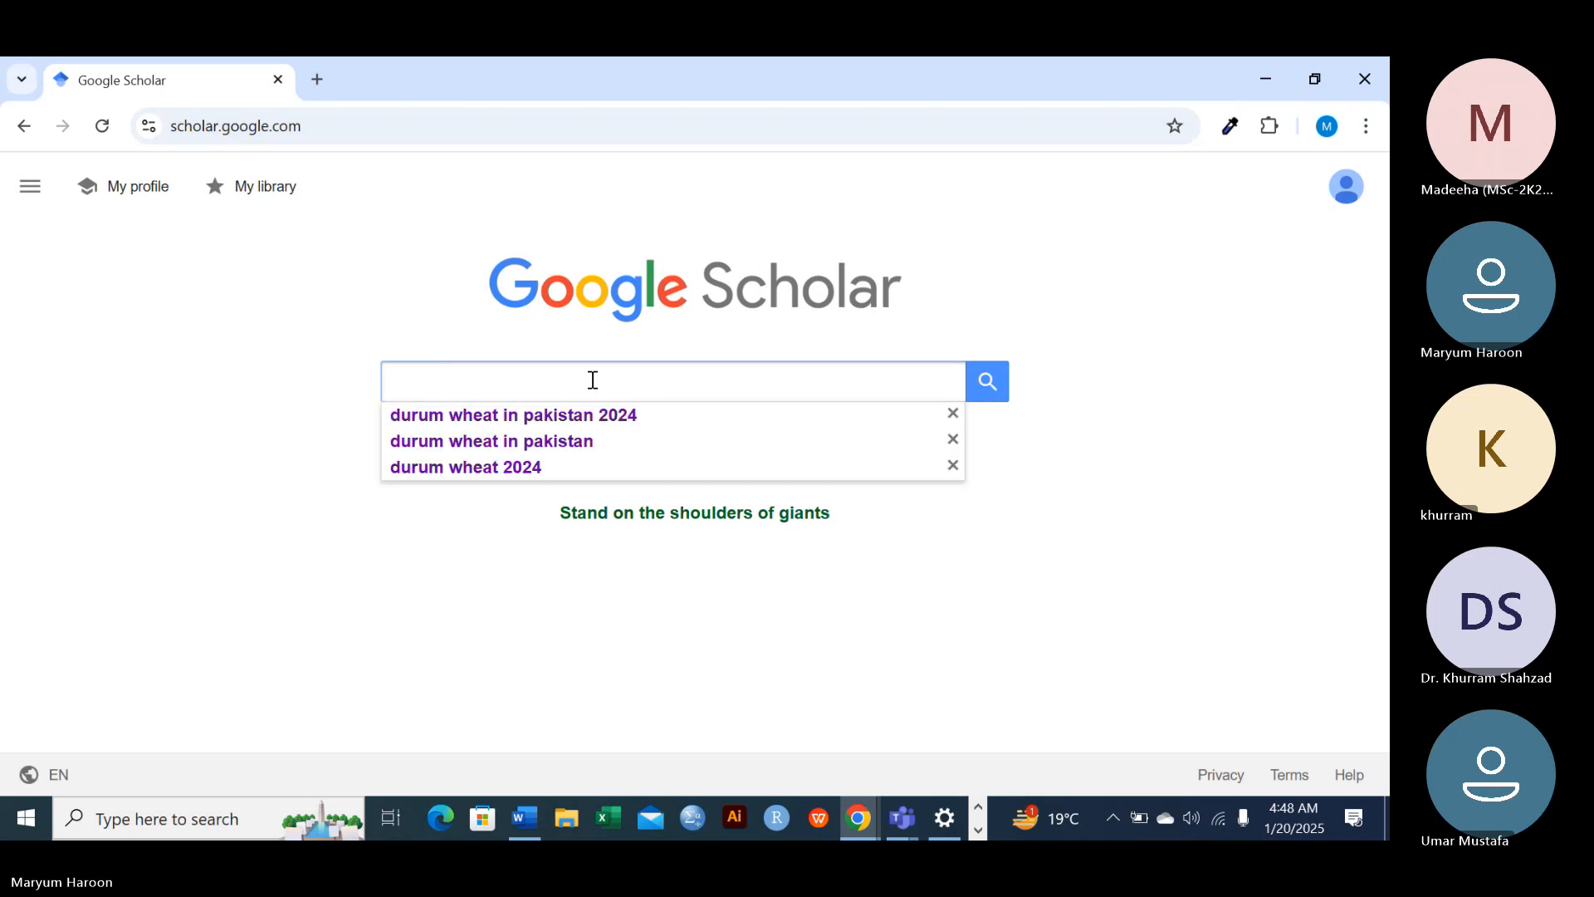
left_click(593, 415)
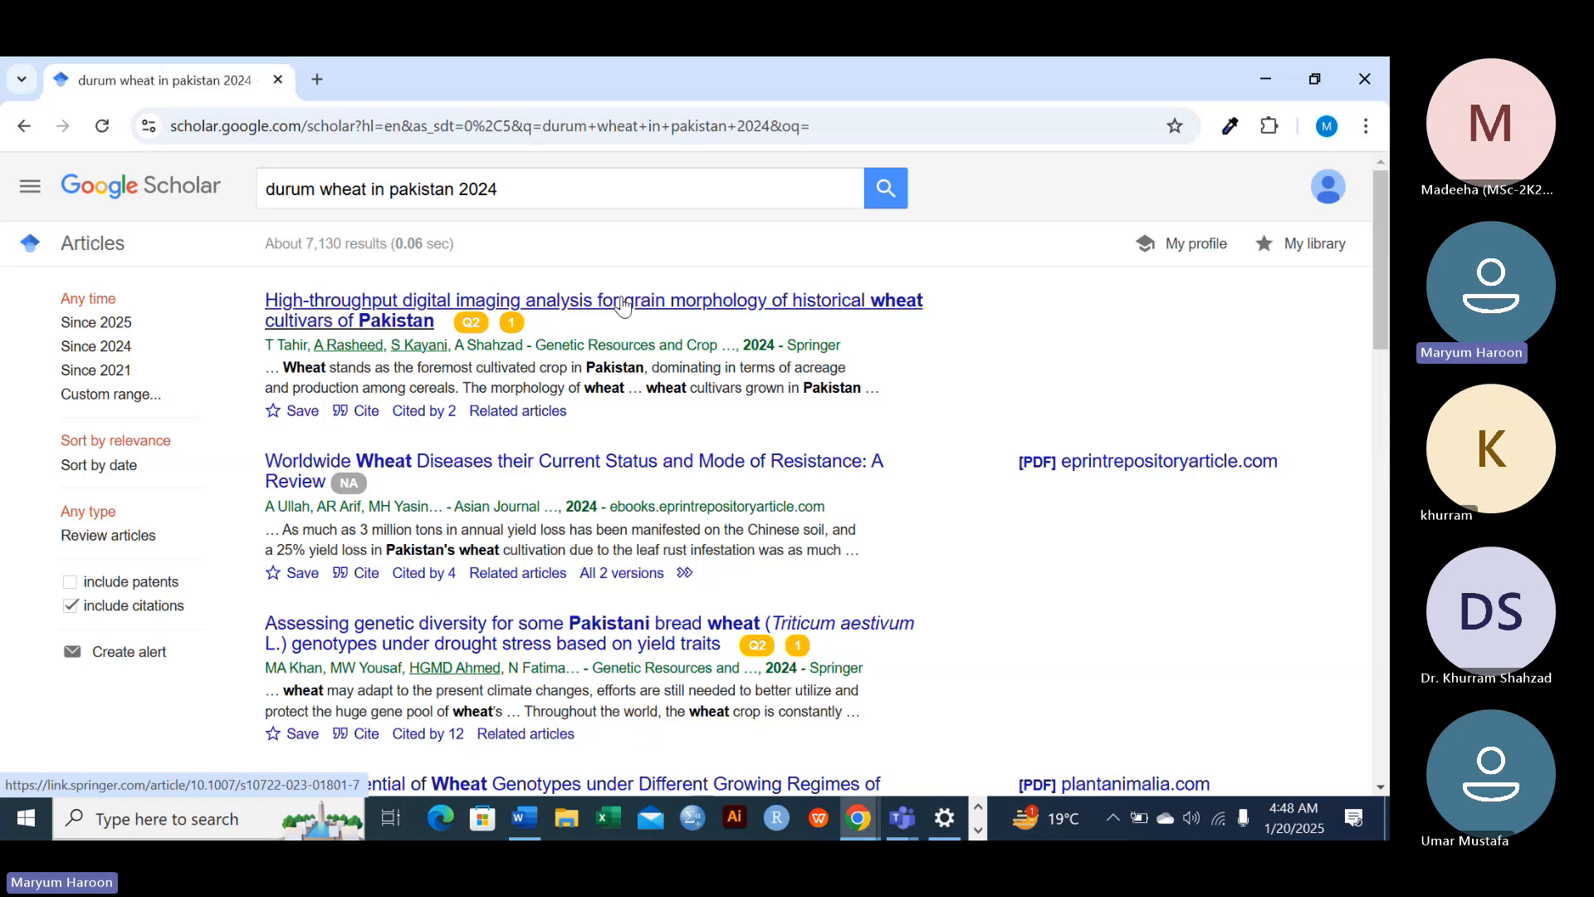
mouse_move(473, 316)
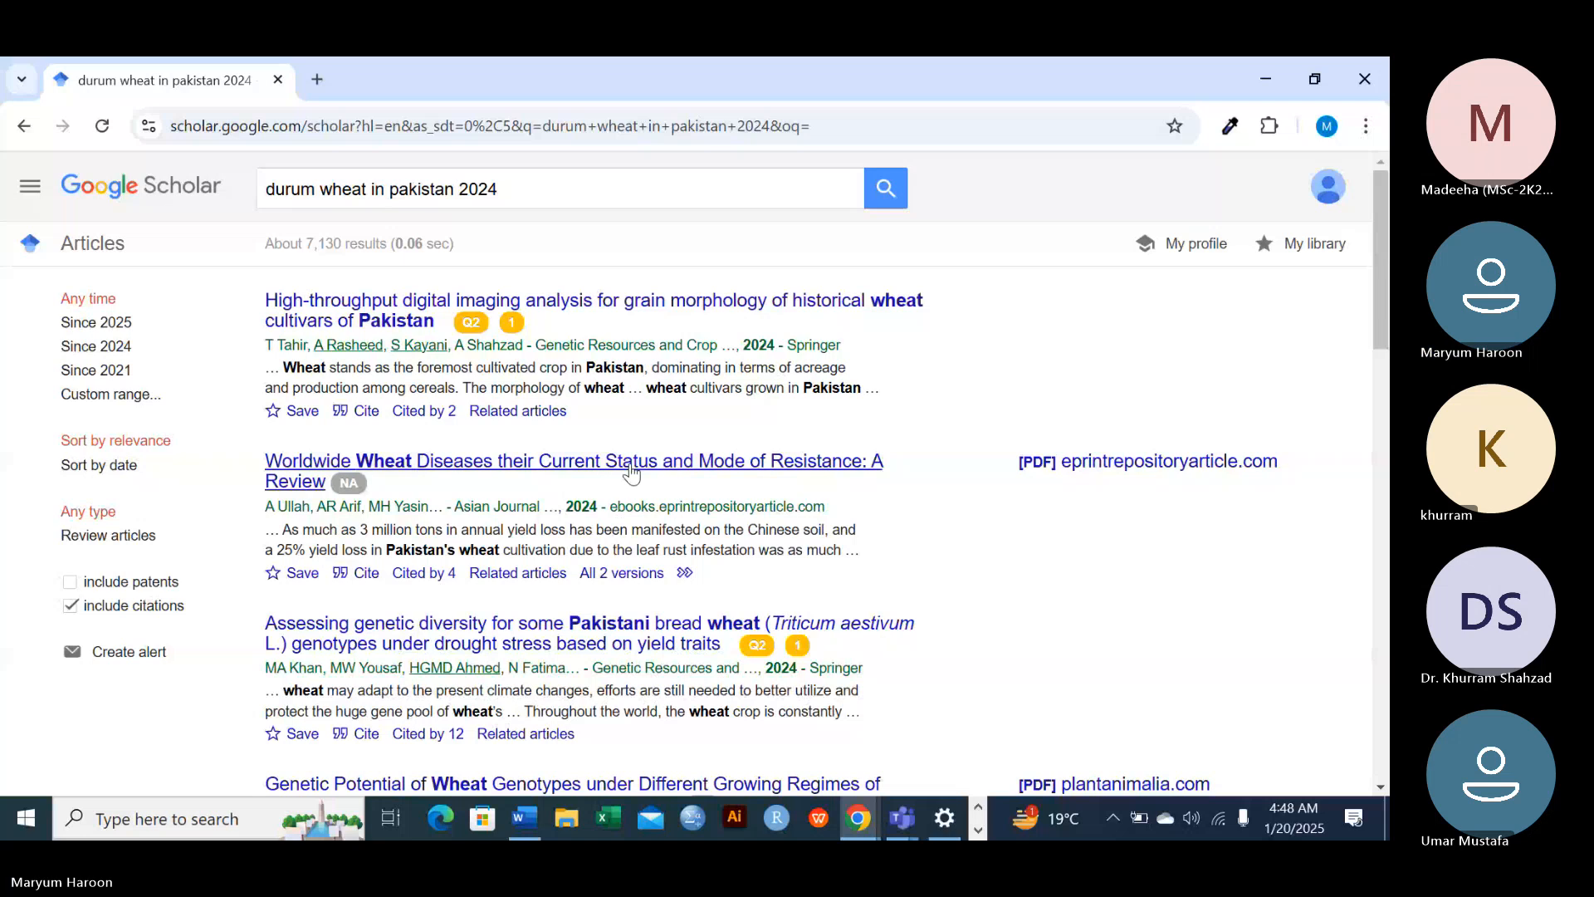
Open the Springer article on digital imaging analysis of historical Pakistani wheat cultivars, look through its page, and return to the search results
left_click(563, 314)
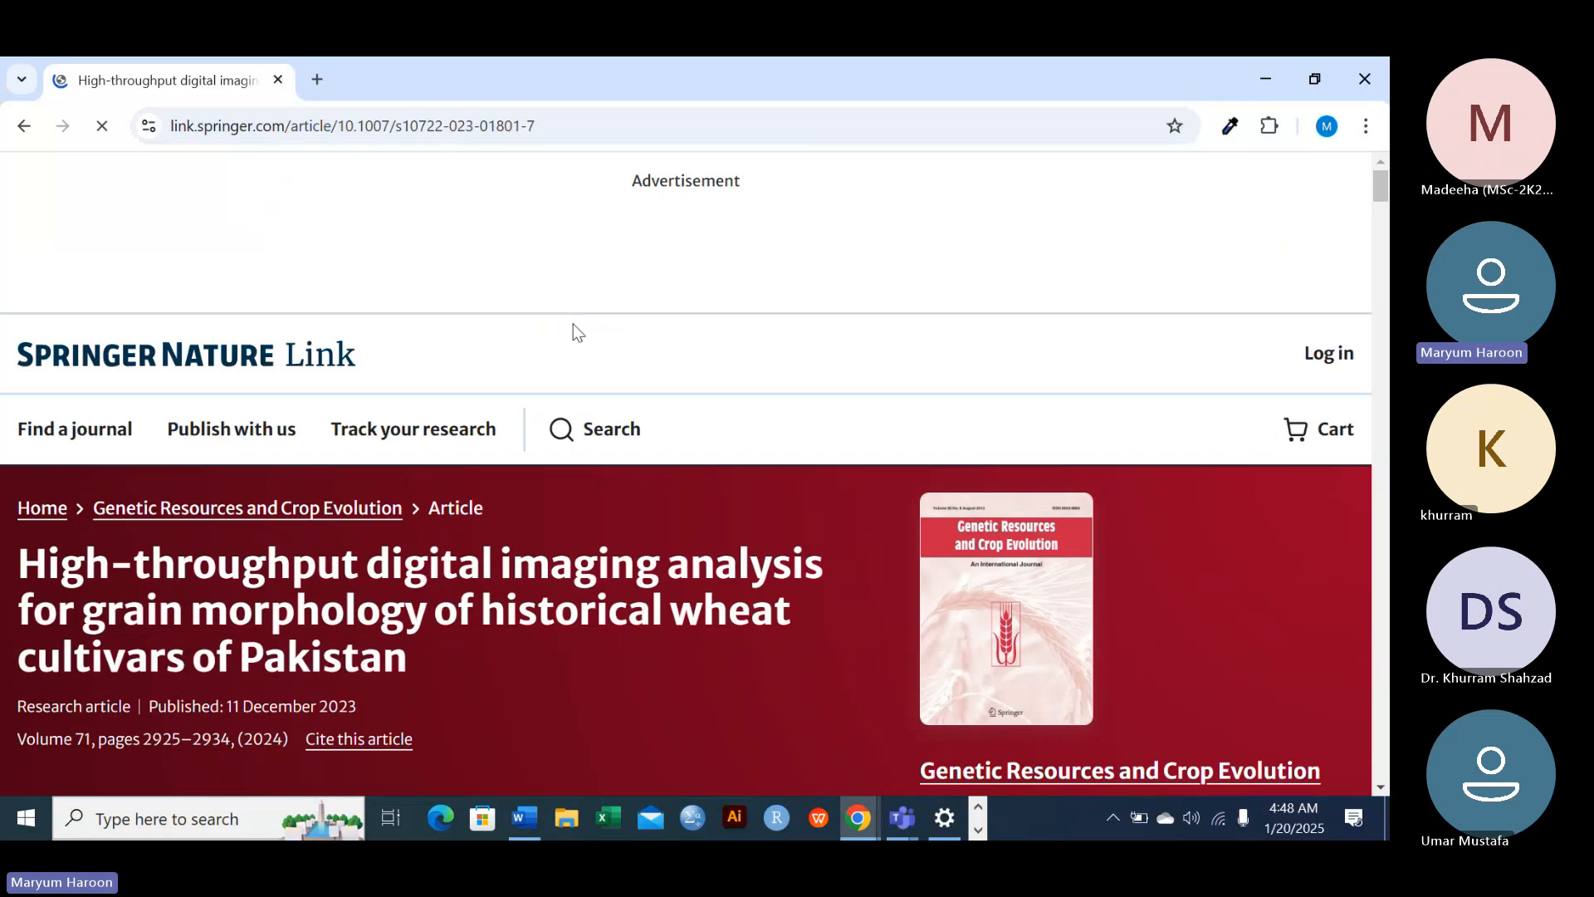
scroll(635, 576, "down", 10)
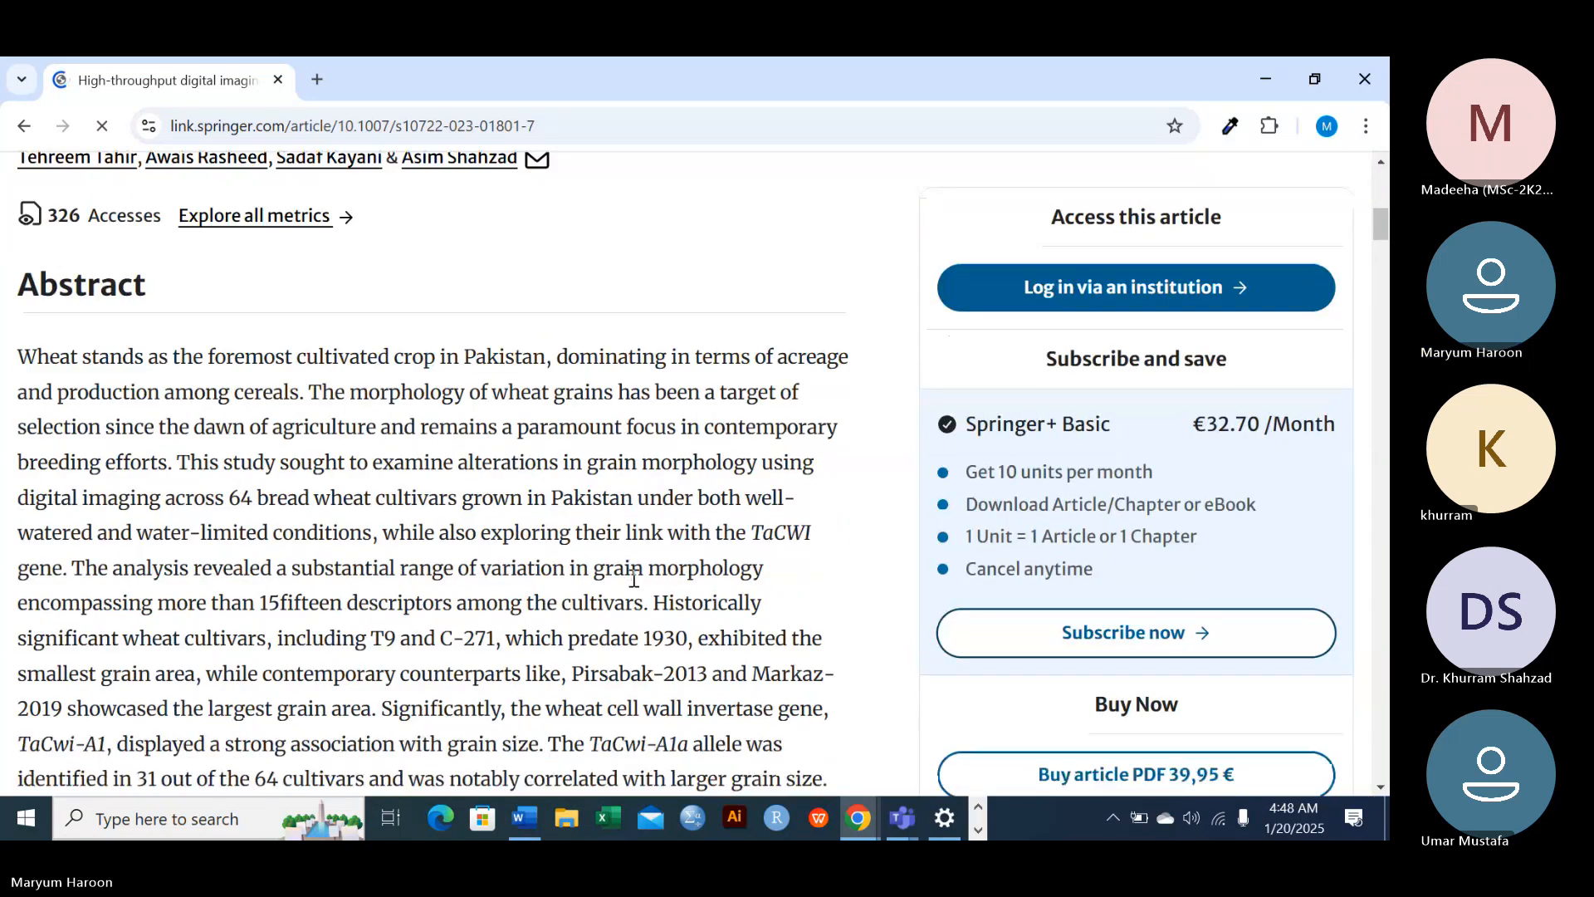
scroll(635, 577, "up", 10)
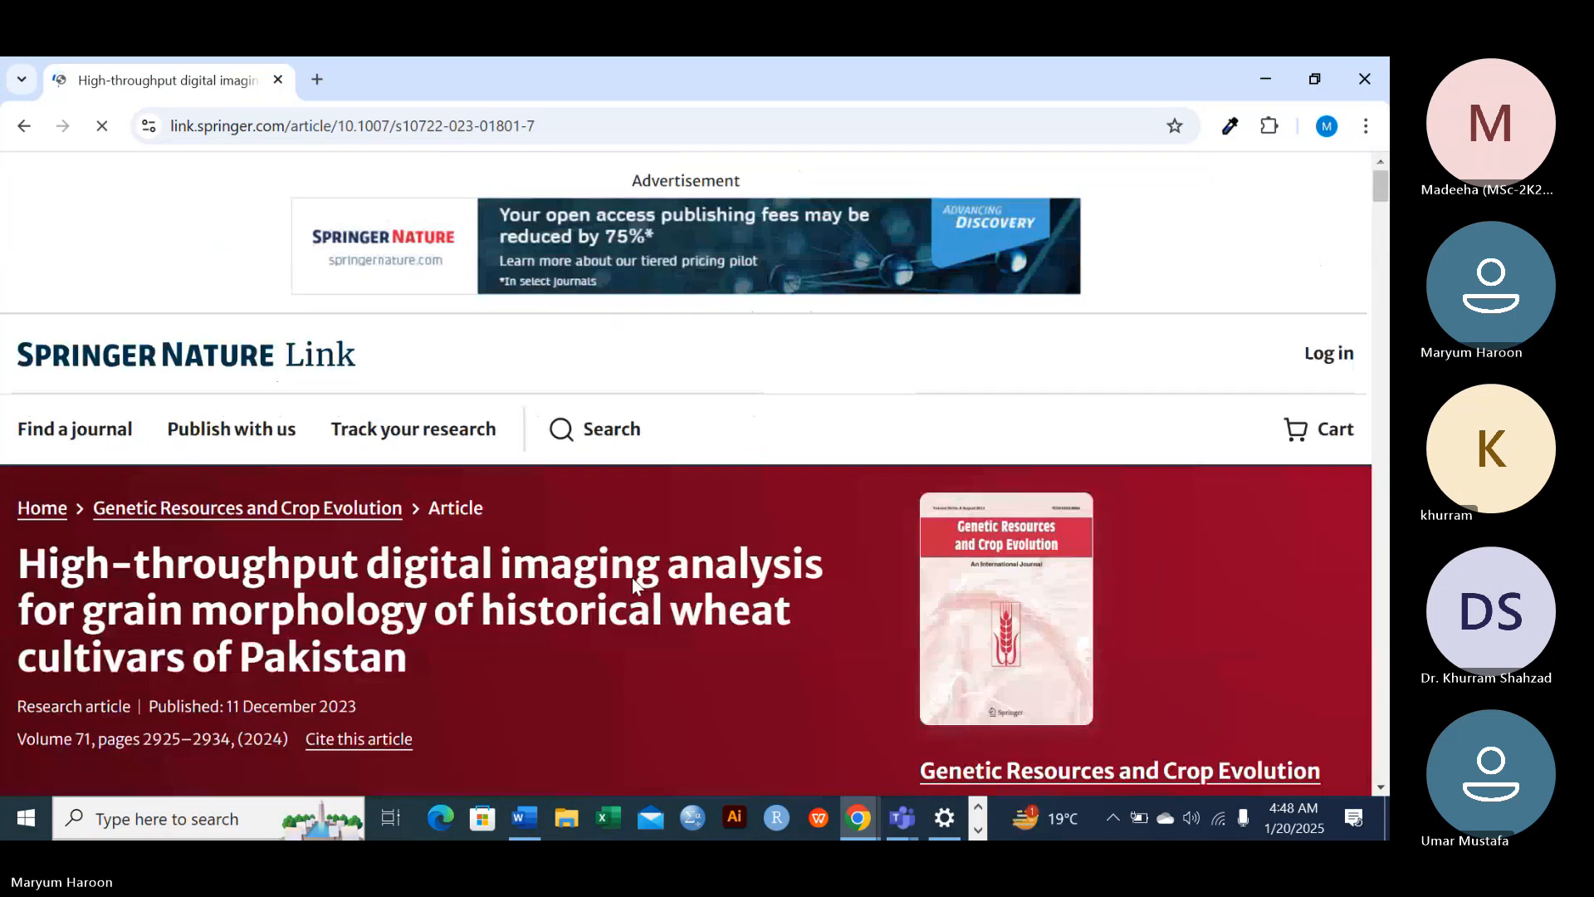
scroll(636, 584, "down", 12)
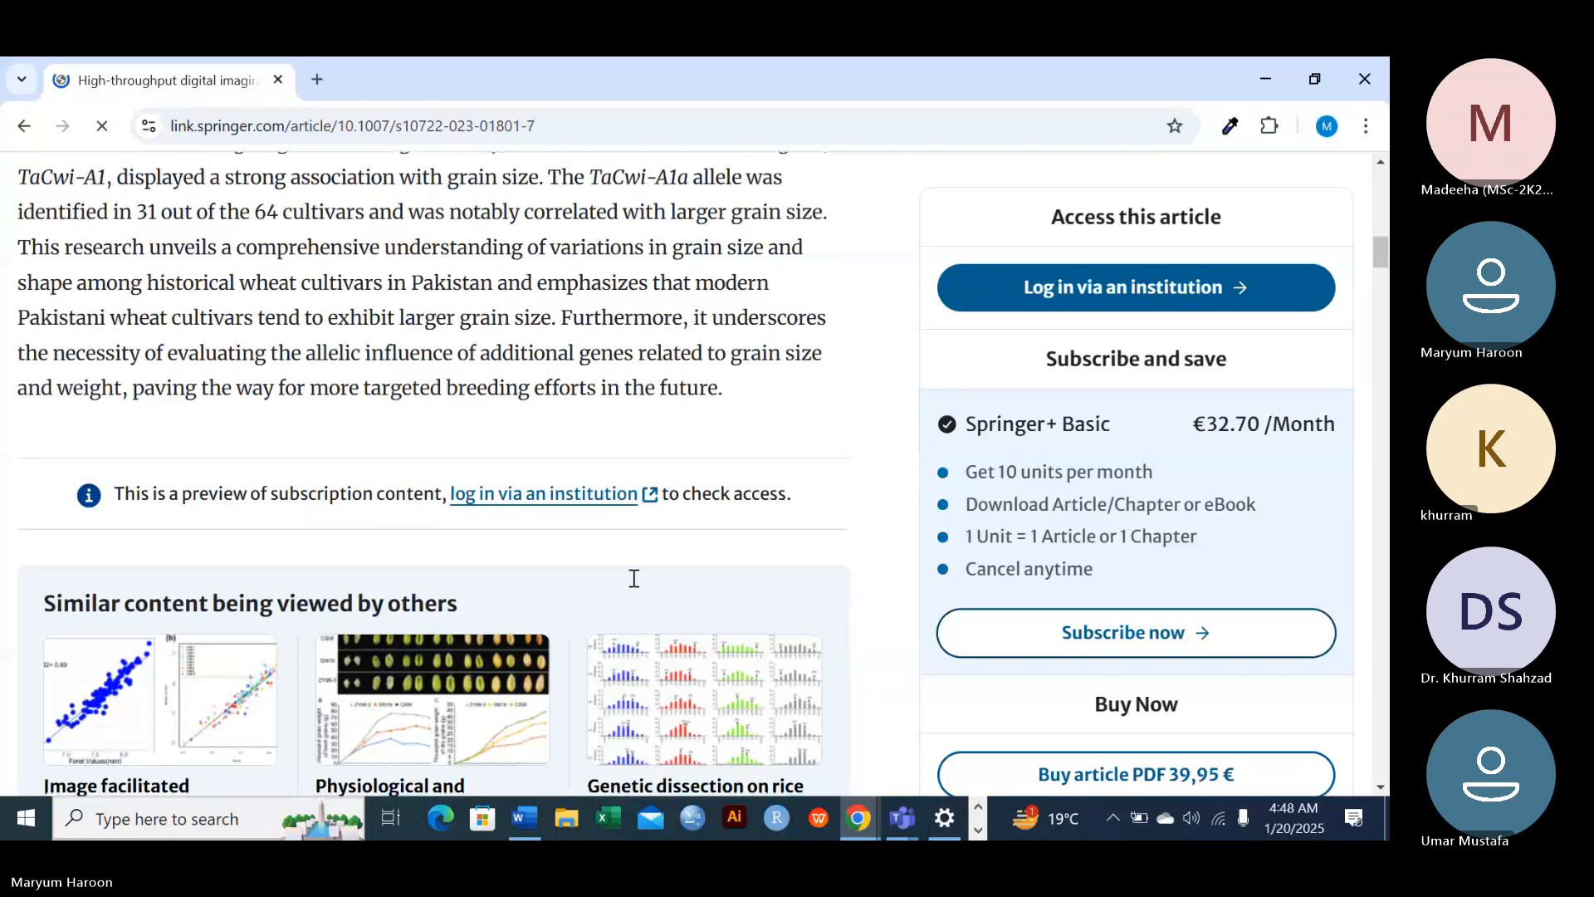
scroll(634, 578, "down", 4)
scroll(634, 581, "up", 15)
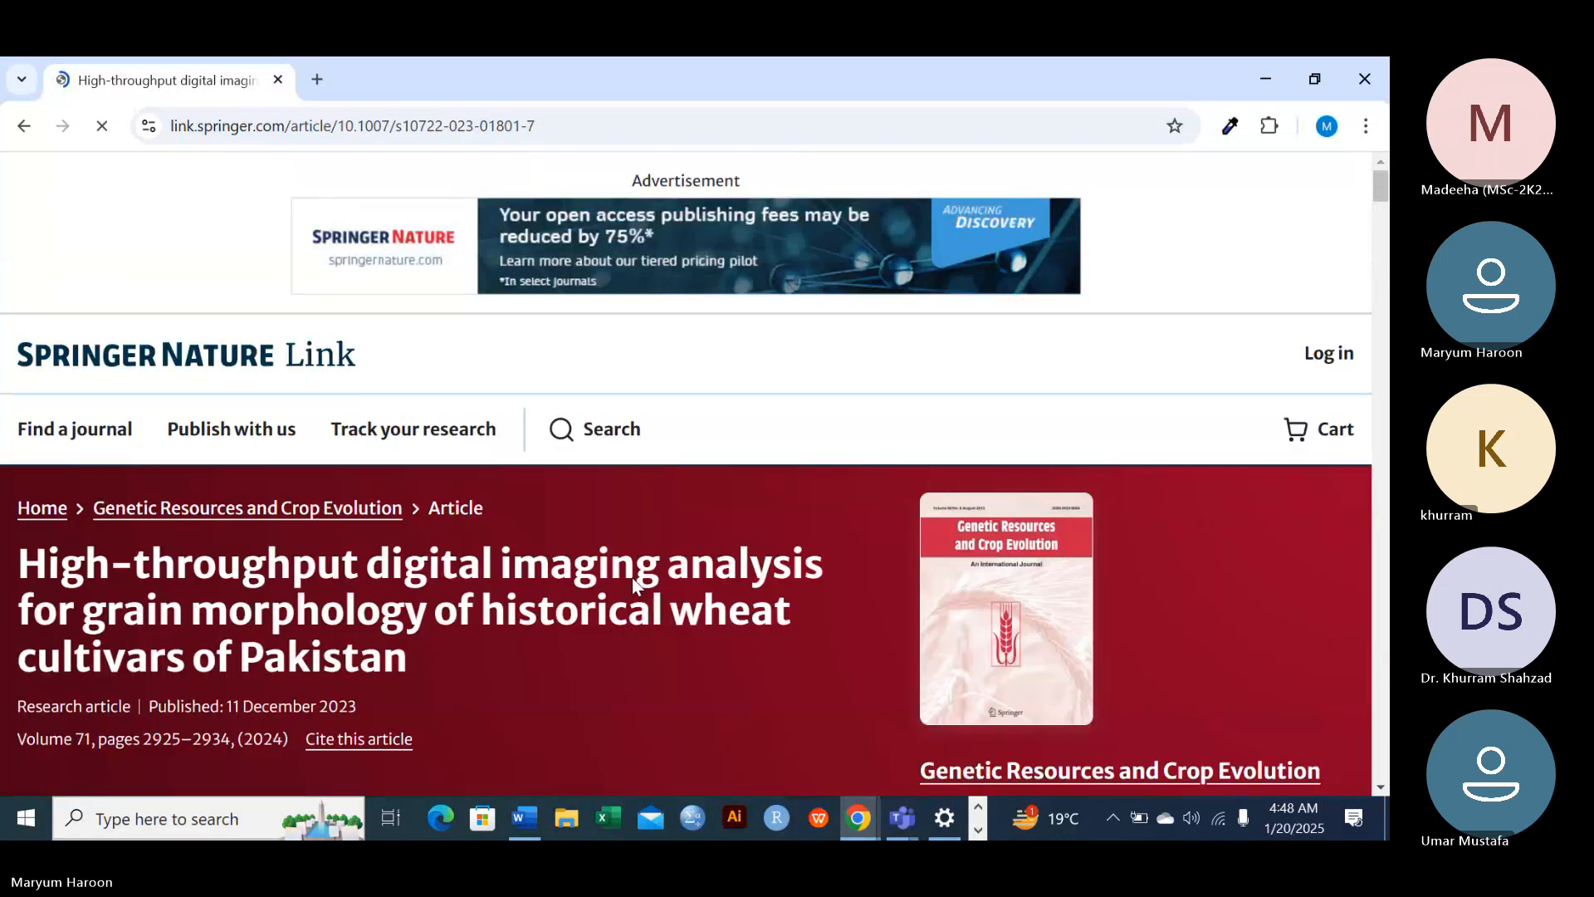
left_click(20, 126)
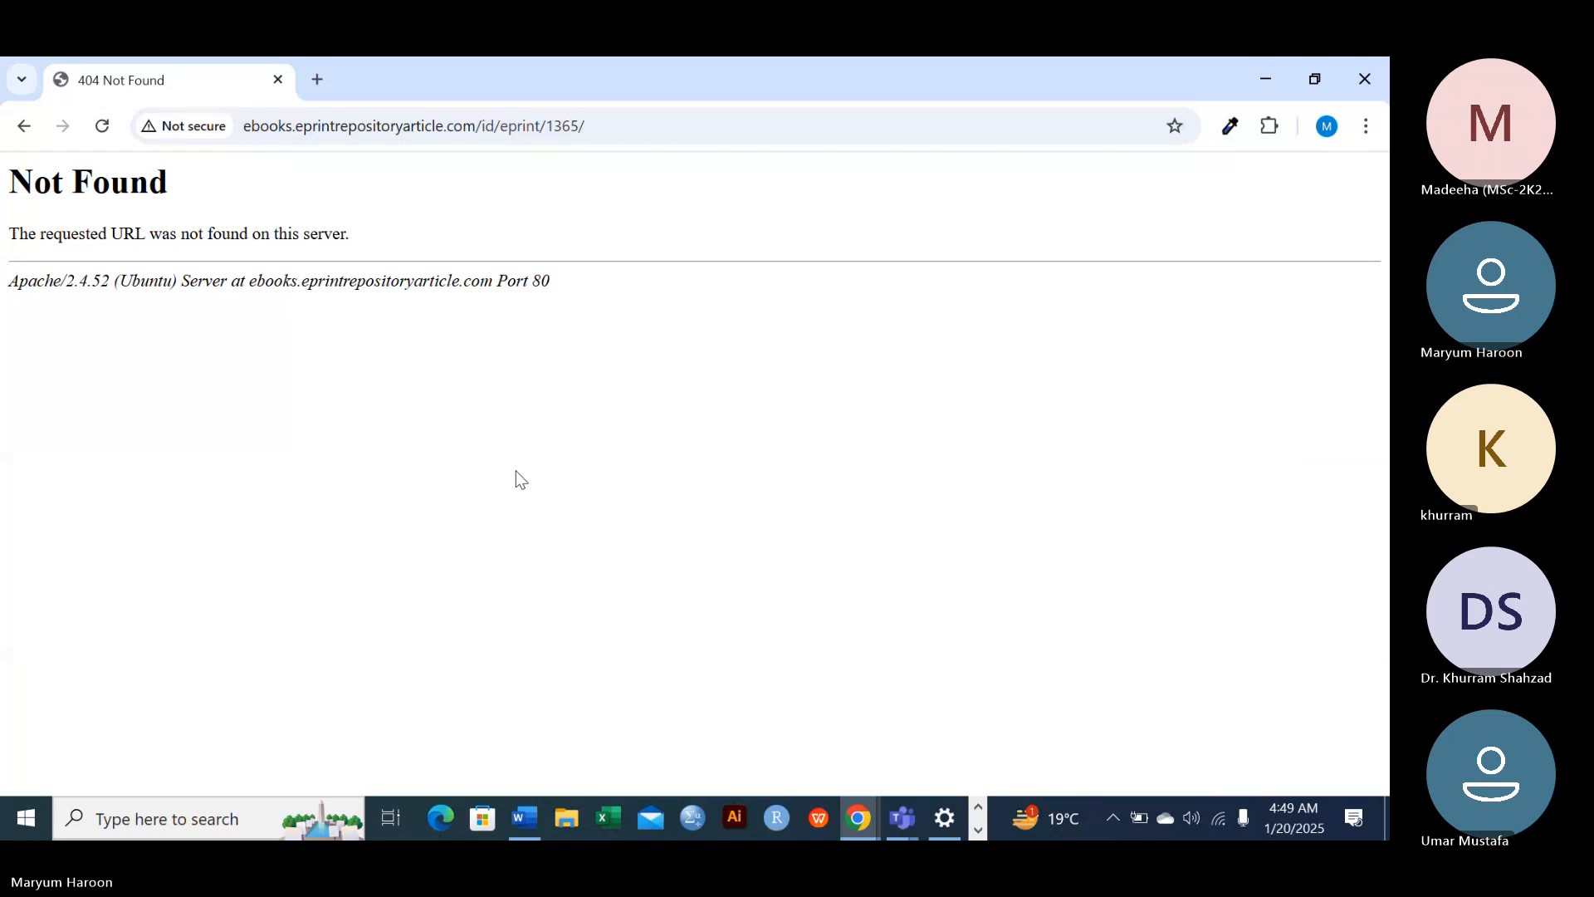
left_click(24, 127)
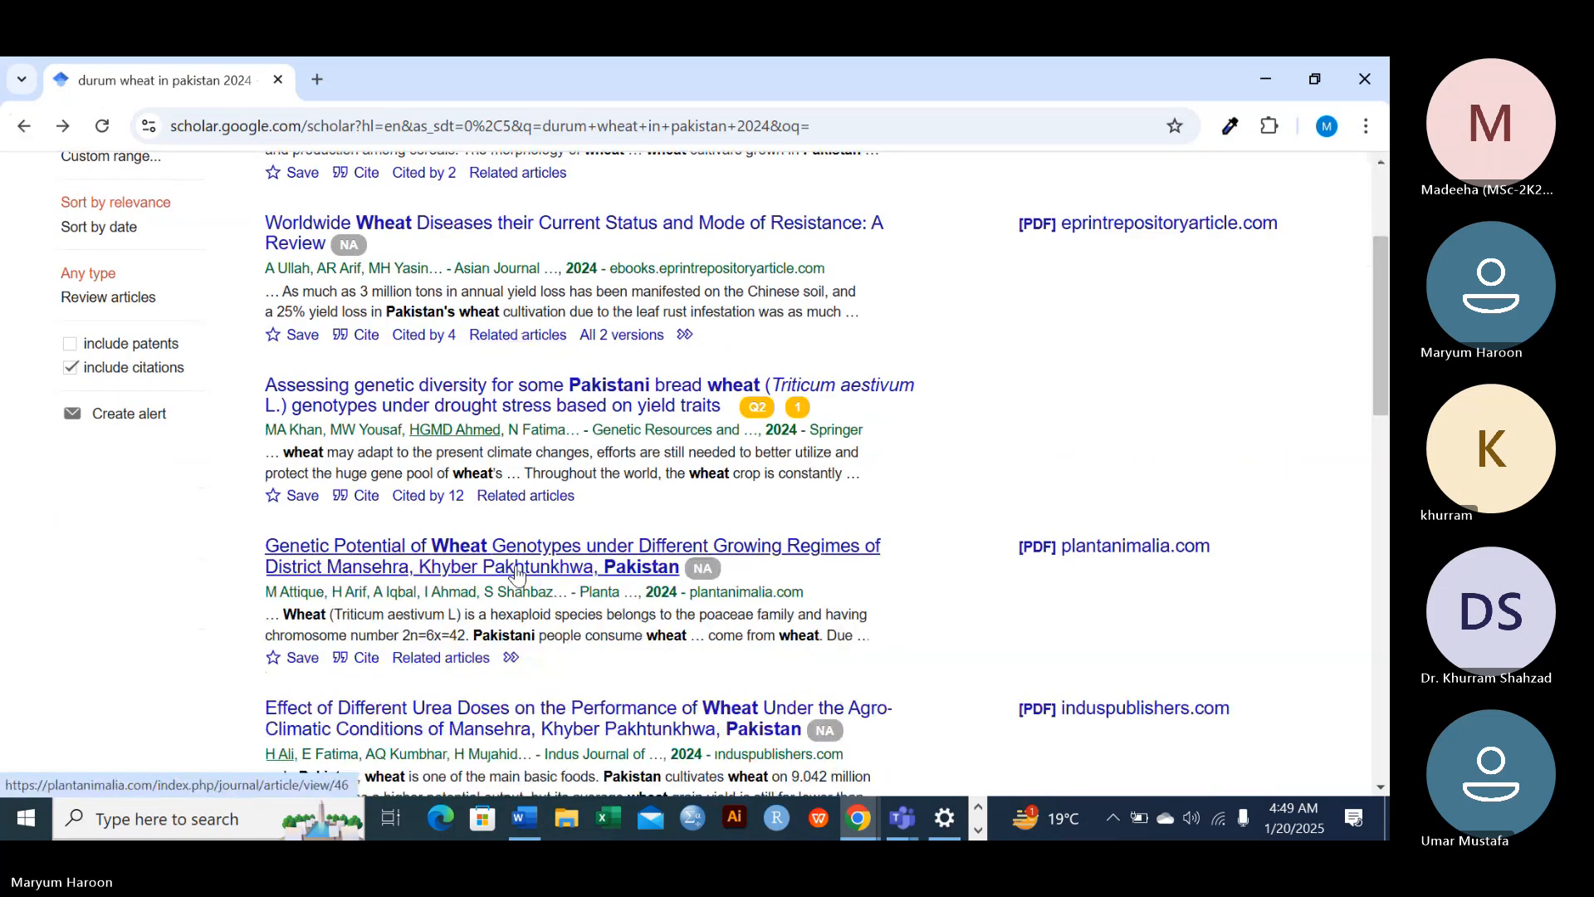
Open the article on genetic diversity of Pakistani bread wheat genotypes under drought stress and look through its abstract and access options
left_click(512, 390)
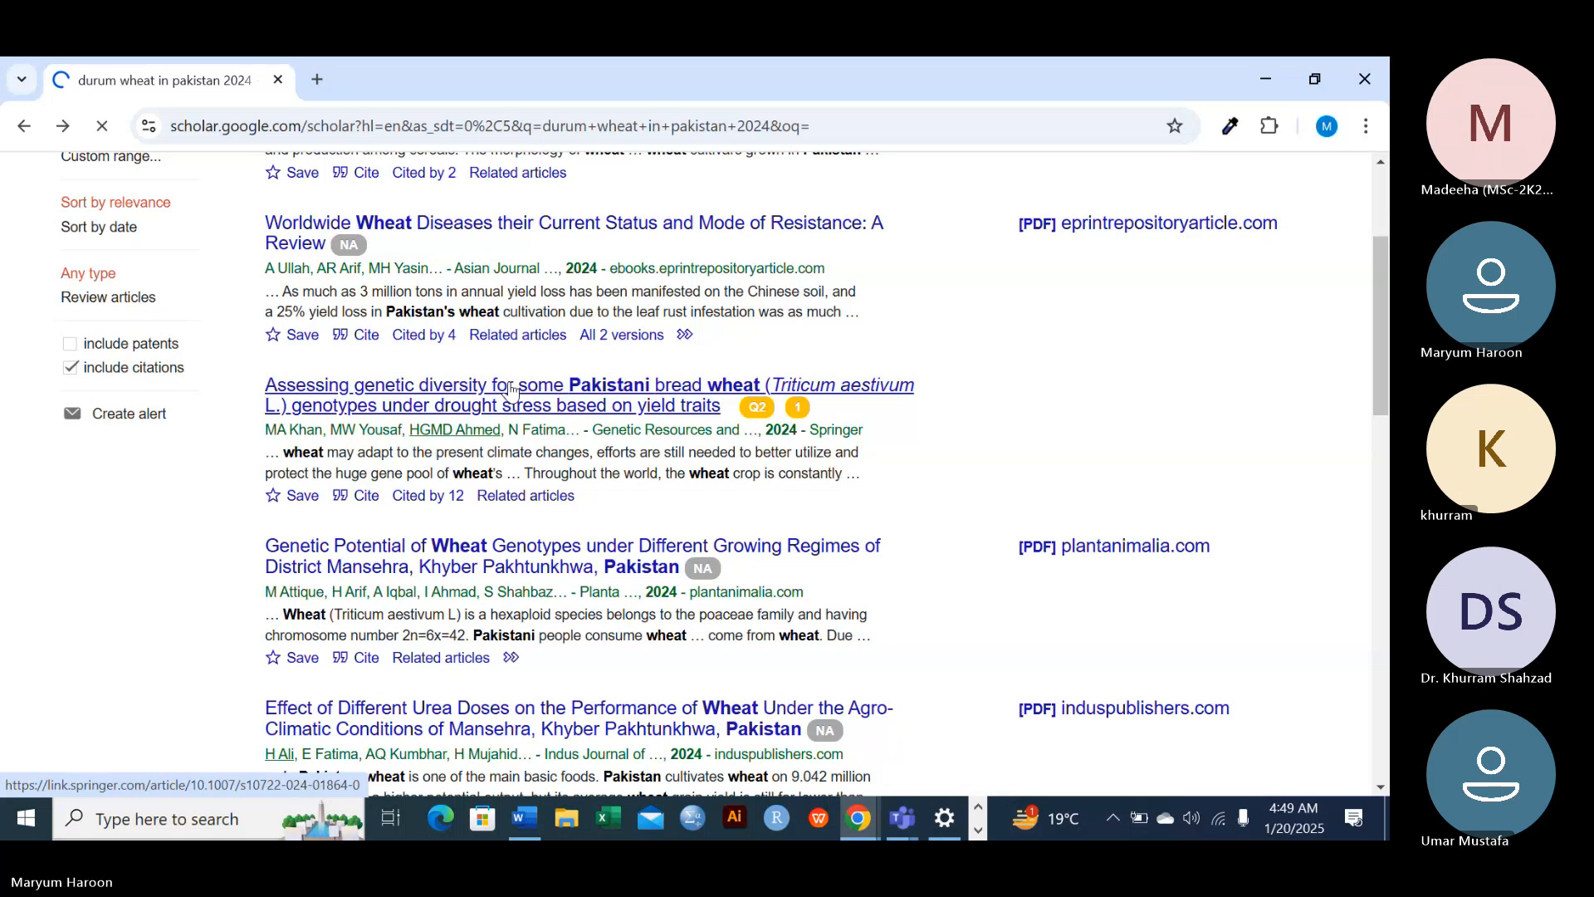
scroll(601, 490, "down", 4)
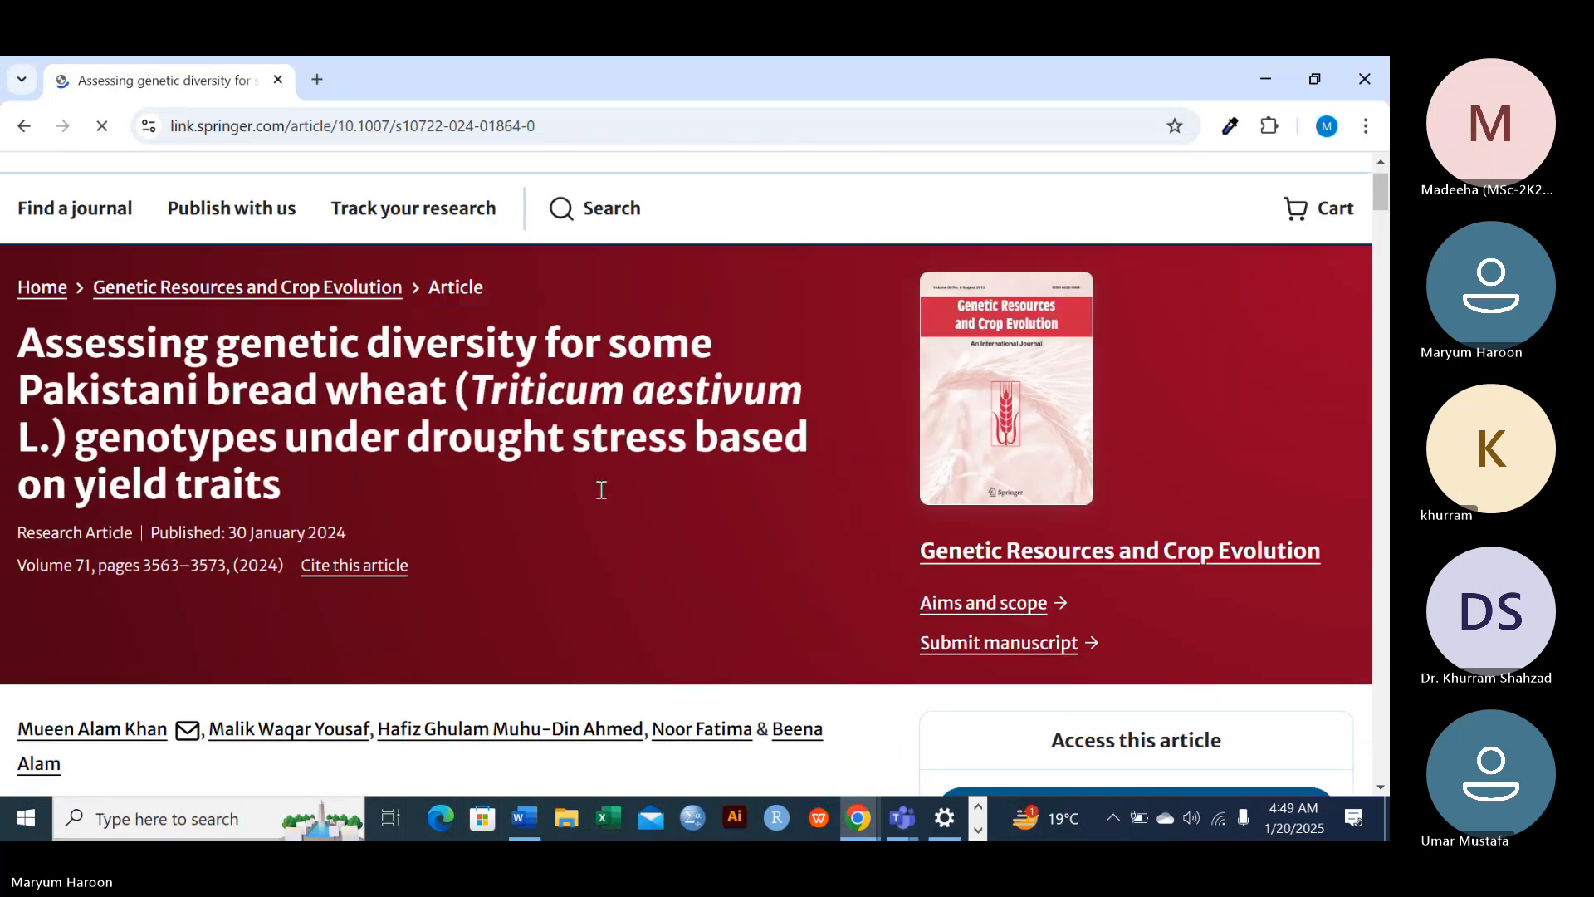
scroll(601, 491, "down", 4)
scroll(601, 491, "up", 2)
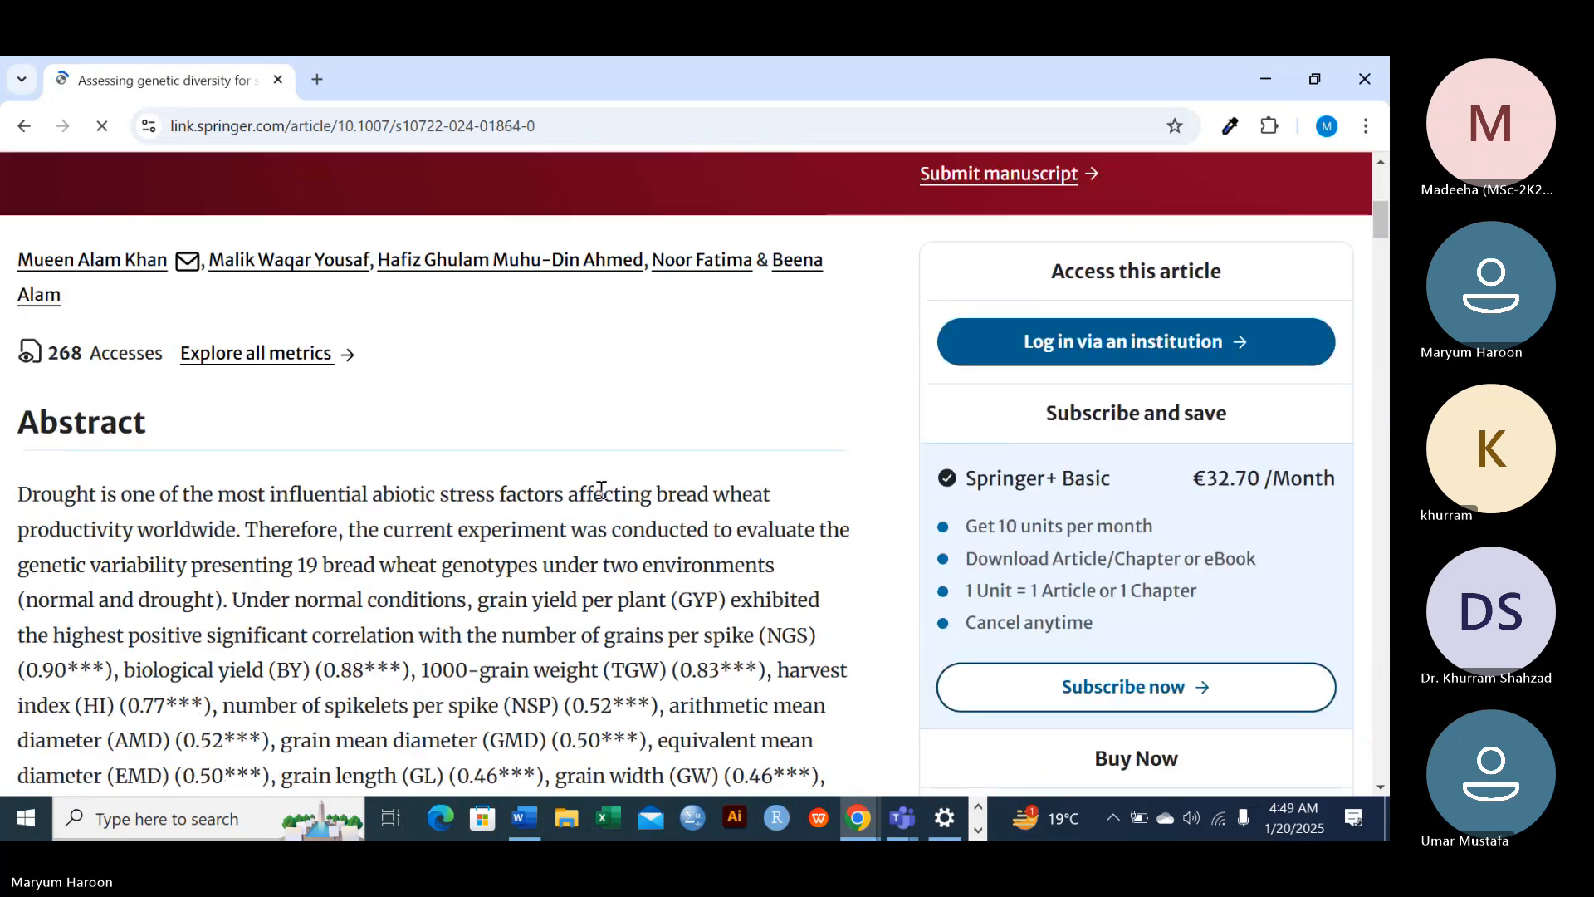